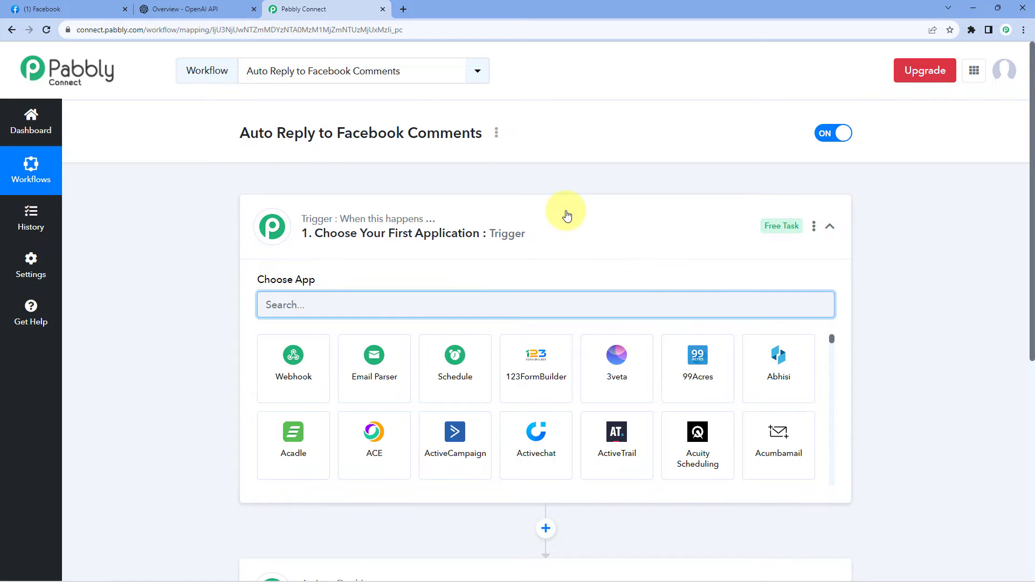
{"action": "left_click", "coordinate": [567, 216]}
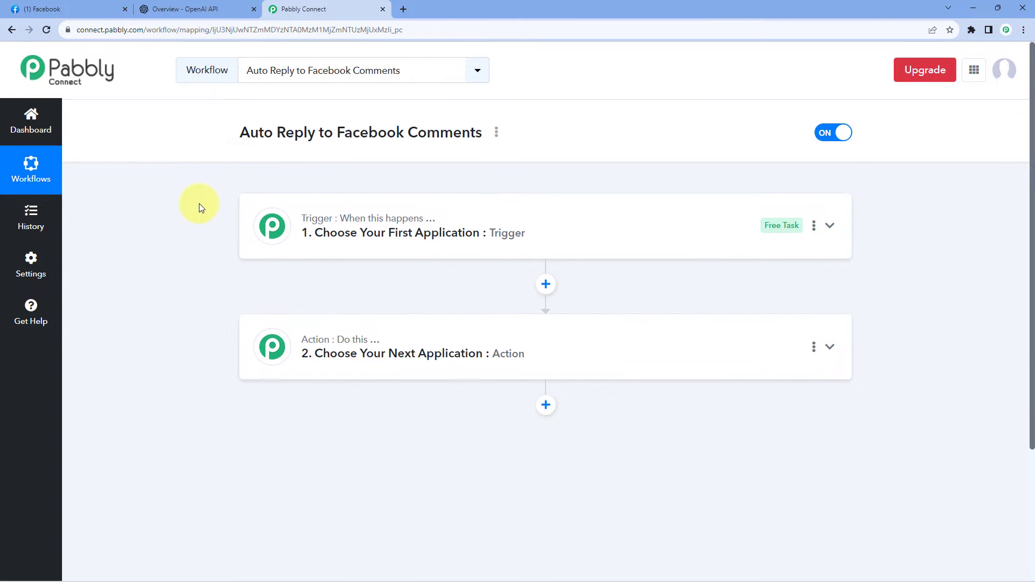
{"action": "scroll", "coordinate": [208, 202], "scroll_direction": "down", "scroll_amount": 1}
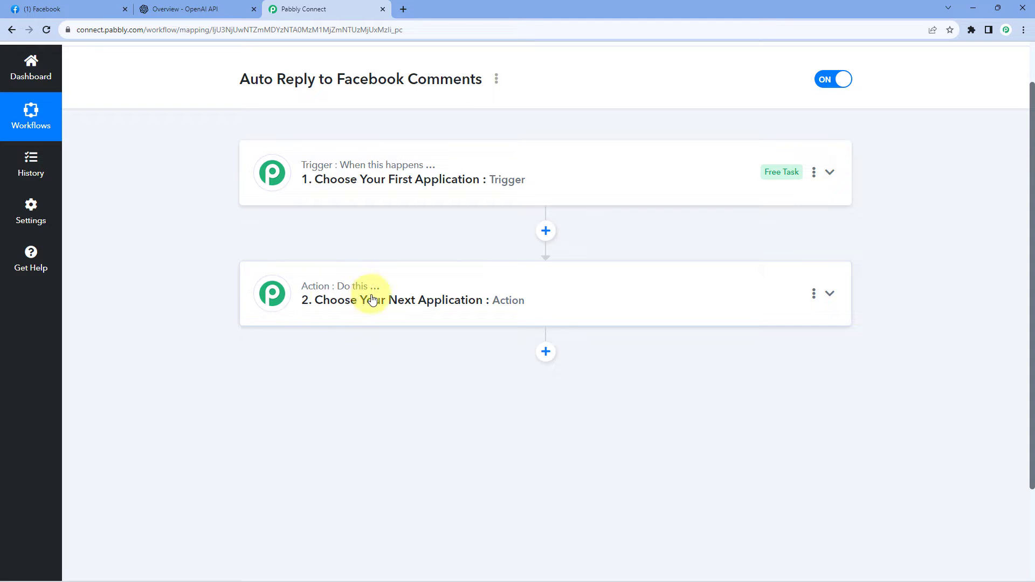
{"action": "left_click", "coordinate": [526, 161]}
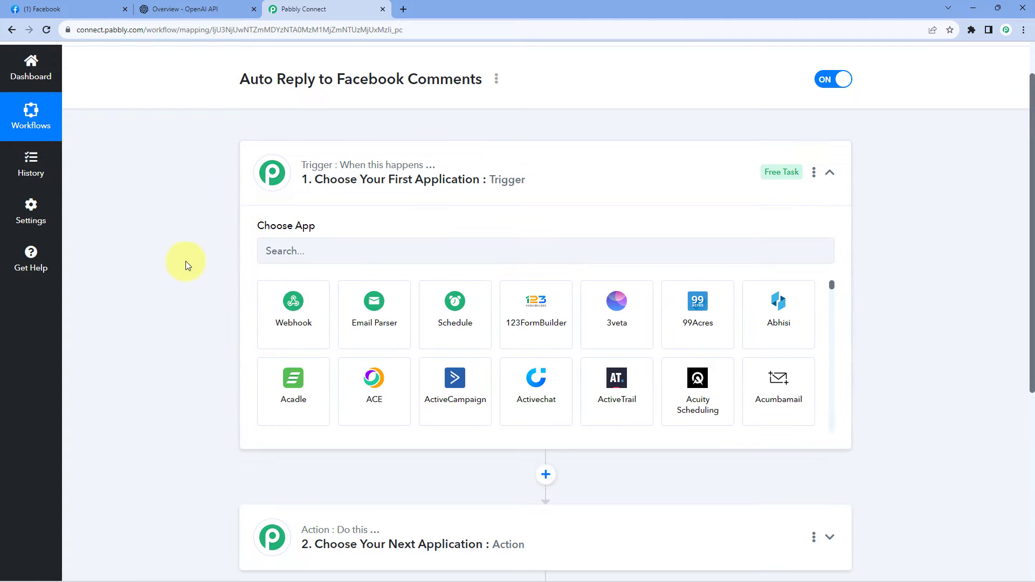
{"action": "scroll", "coordinate": [187, 262], "scroll_direction": "down", "scroll_amount": 2}
{"action": "scroll", "coordinate": [192, 256], "scroll_direction": "up", "scroll_amount": 1}
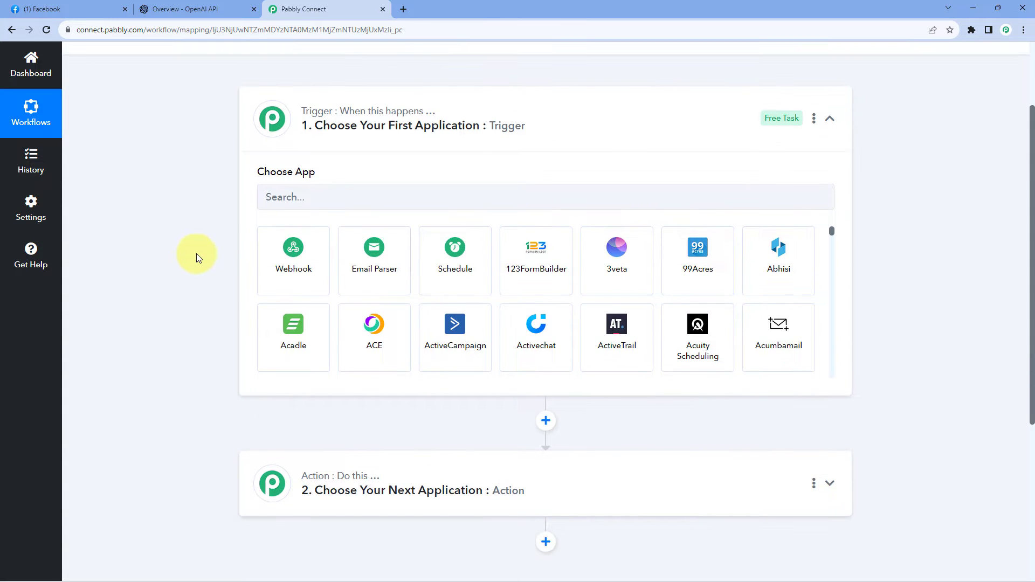
Examine the Green Pro Landscaping Facebook page and its latest post, as well as the workflow's trigger and action steps.
{"action": "left_click", "coordinate": [114, 9]}
{"action": "left_click", "coordinate": [315, 6]}
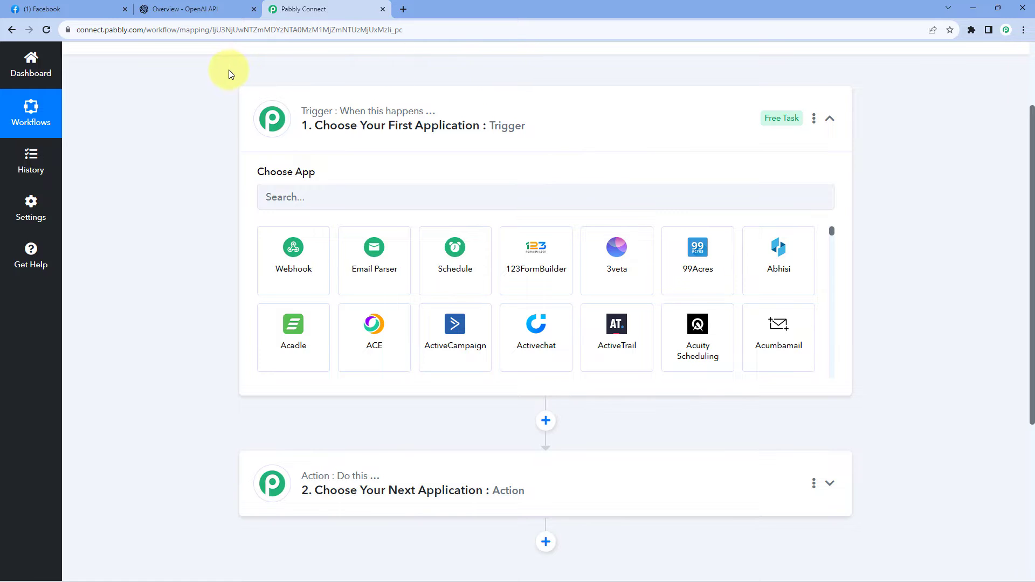
{"action": "left_click", "coordinate": [81, 8]}
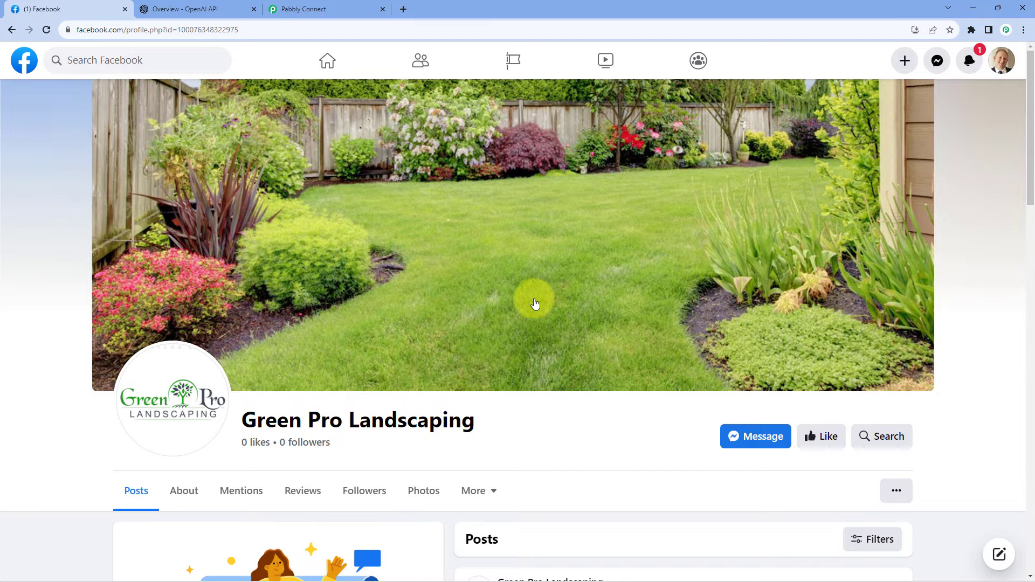
{"action": "scroll", "coordinate": [535, 303], "scroll_direction": "down", "scroll_amount": 3}
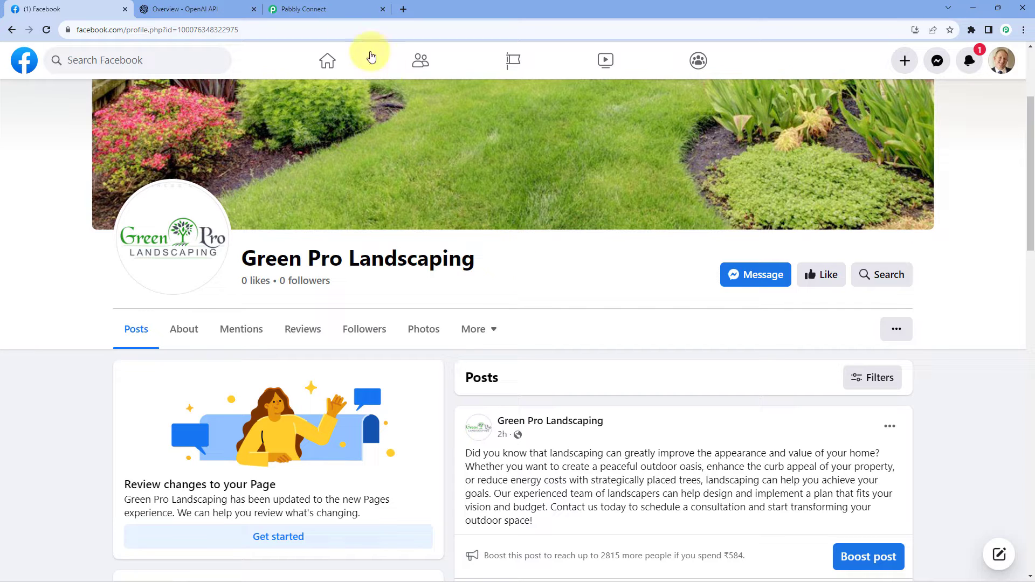
{"action": "left_click", "coordinate": [340, 7]}
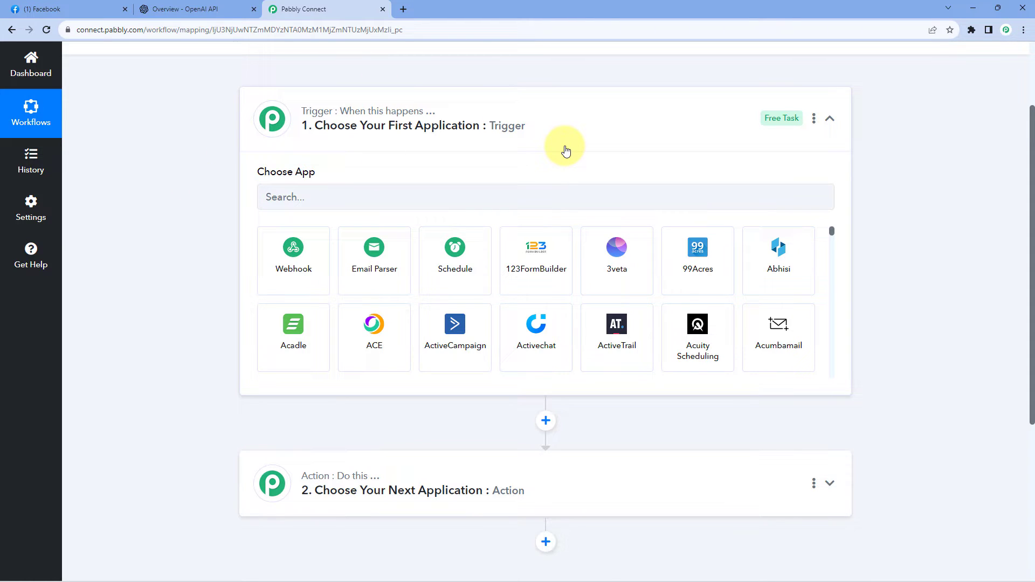
{"action": "scroll", "coordinate": [204, 207], "scroll_direction": "down", "scroll_amount": 3}
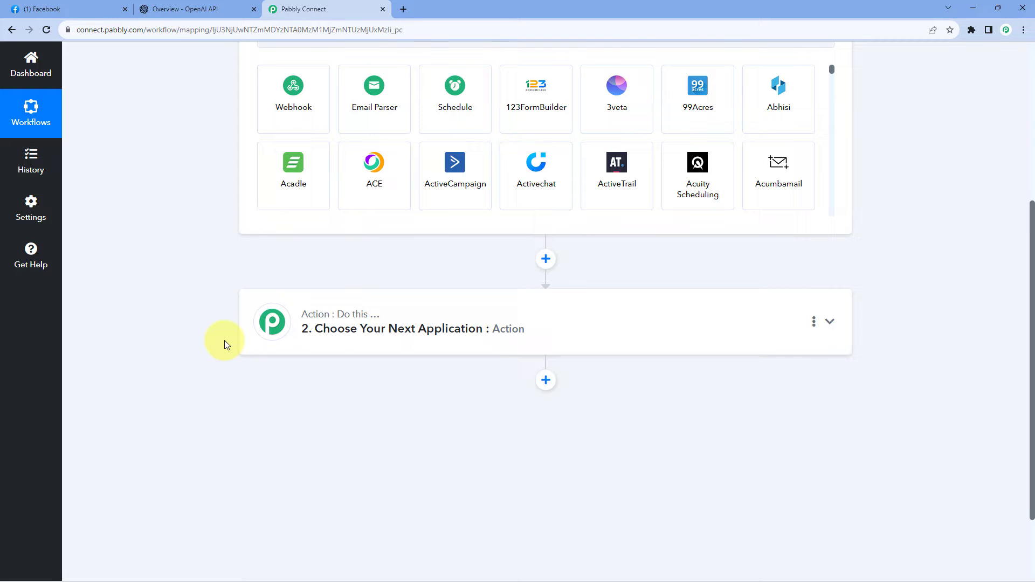
{"action": "scroll", "coordinate": [224, 341], "scroll_direction": "down", "scroll_amount": 2}
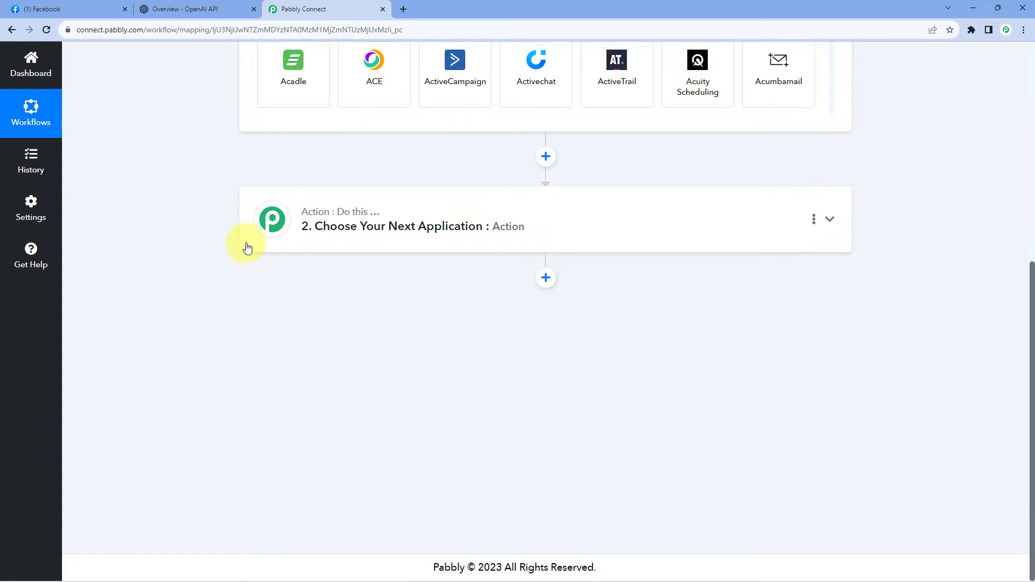
{"action": "left_click", "coordinate": [89, 8]}
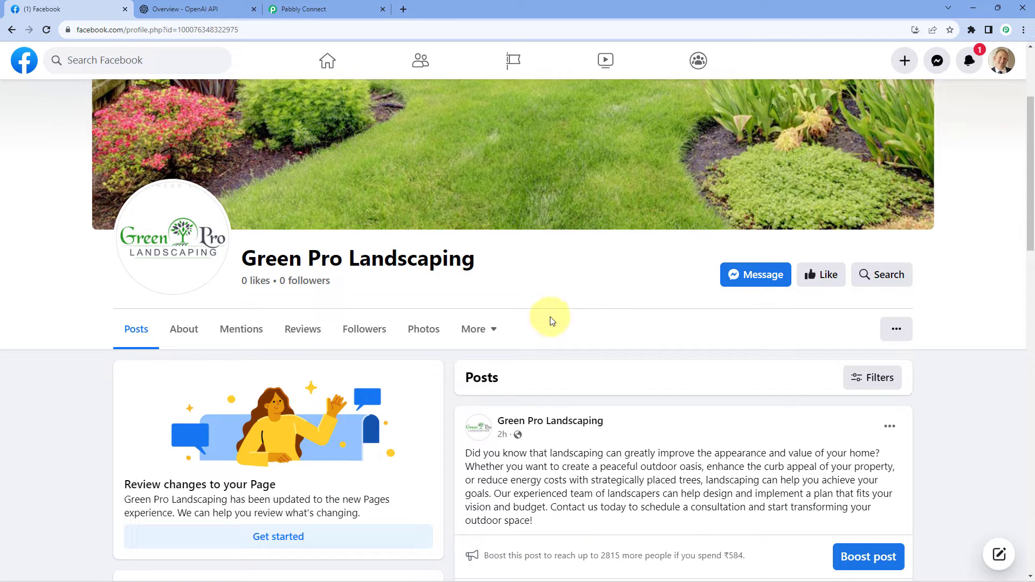
{"action": "left_click", "coordinate": [321, 5]}
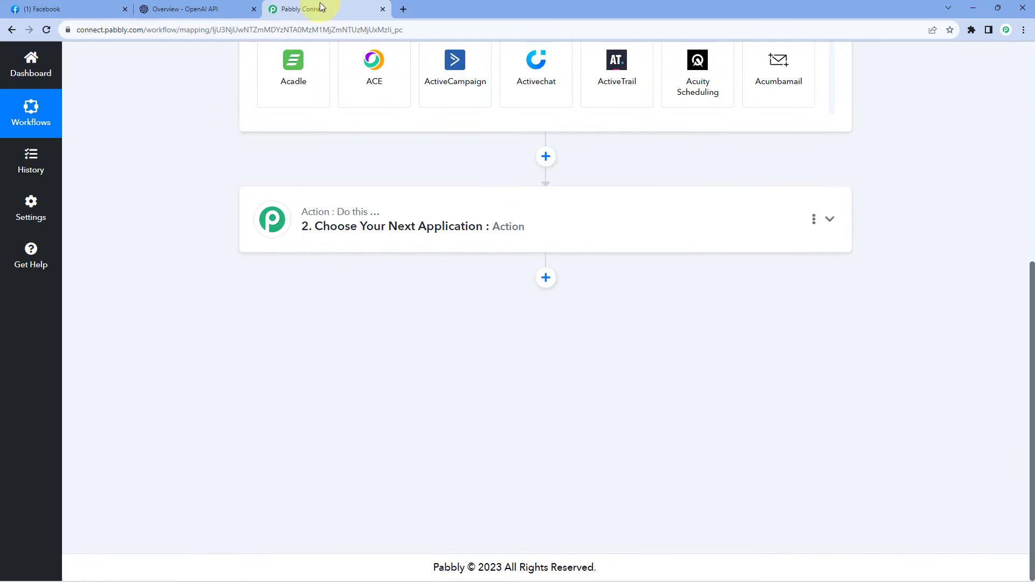
Find Facebook Pages among the Facebook apps, choose it as the workflow's trigger app, and set the trigger event to New Comment.
{"action": "scroll", "coordinate": [277, 163], "scroll_direction": "up", "scroll_amount": 4}
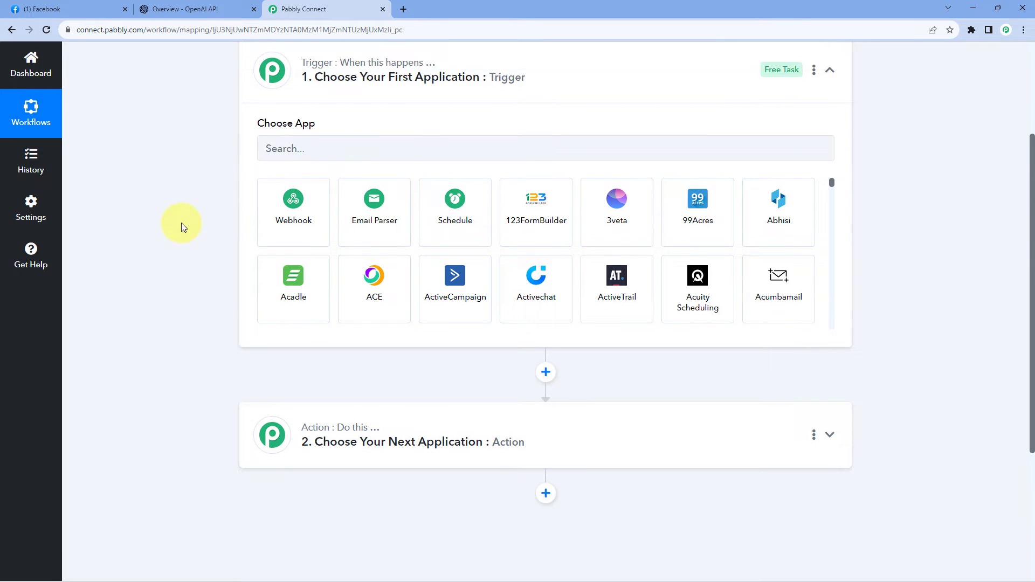
{"action": "left_click", "coordinate": [318, 150]}
{"action": "type", "text": "Facebo"}
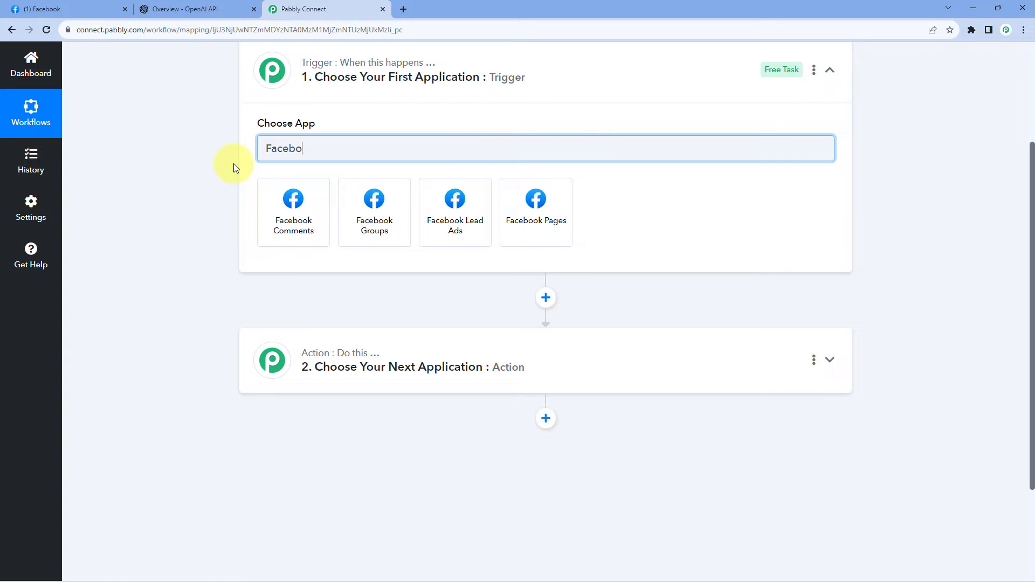
{"action": "type", "text": "ok"}
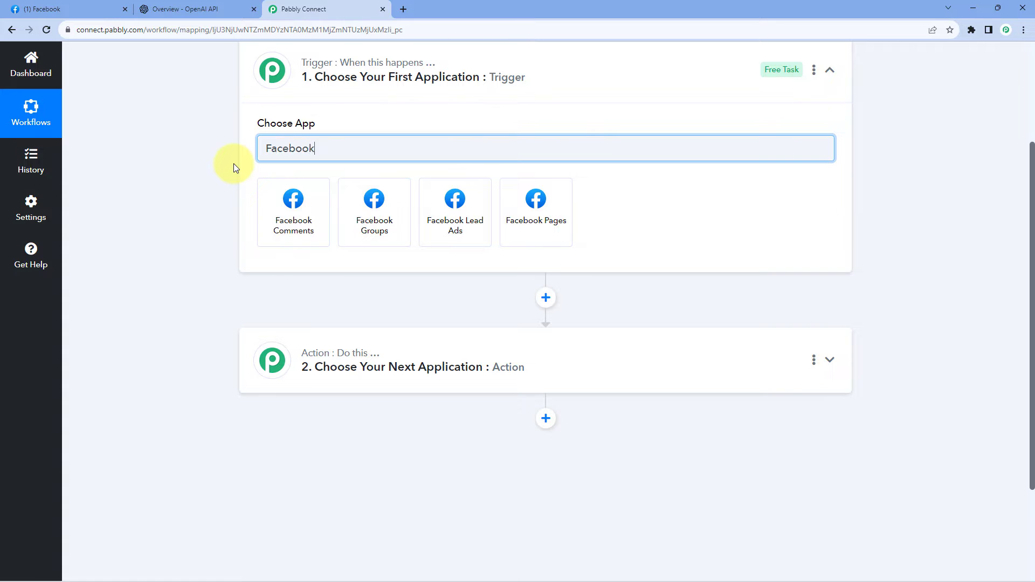
{"action": "left_click", "coordinate": [516, 200]}
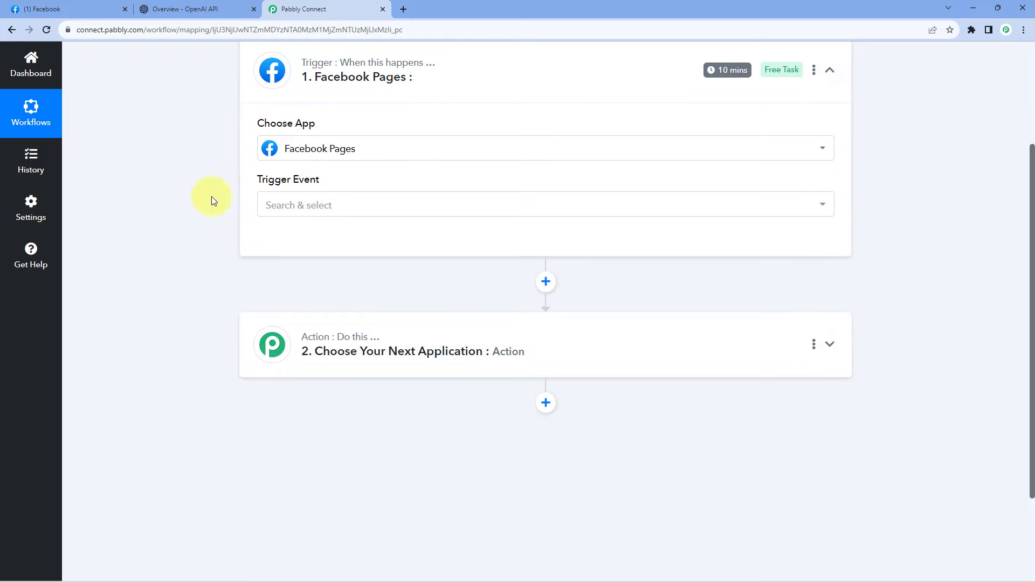
{"action": "left_click", "coordinate": [349, 206]}
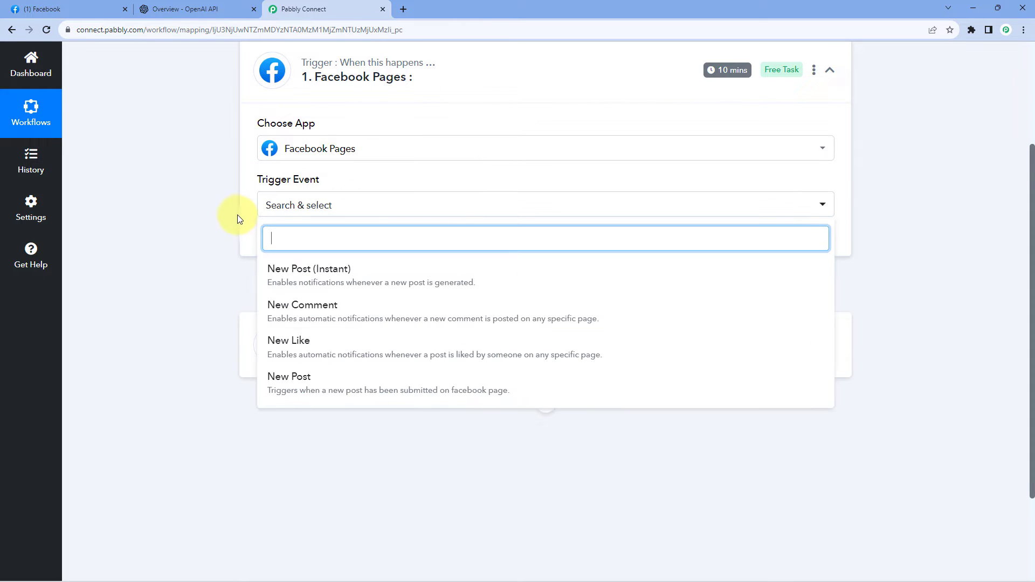
{"action": "scroll", "coordinate": [239, 218], "scroll_direction": "down", "scroll_amount": 1}
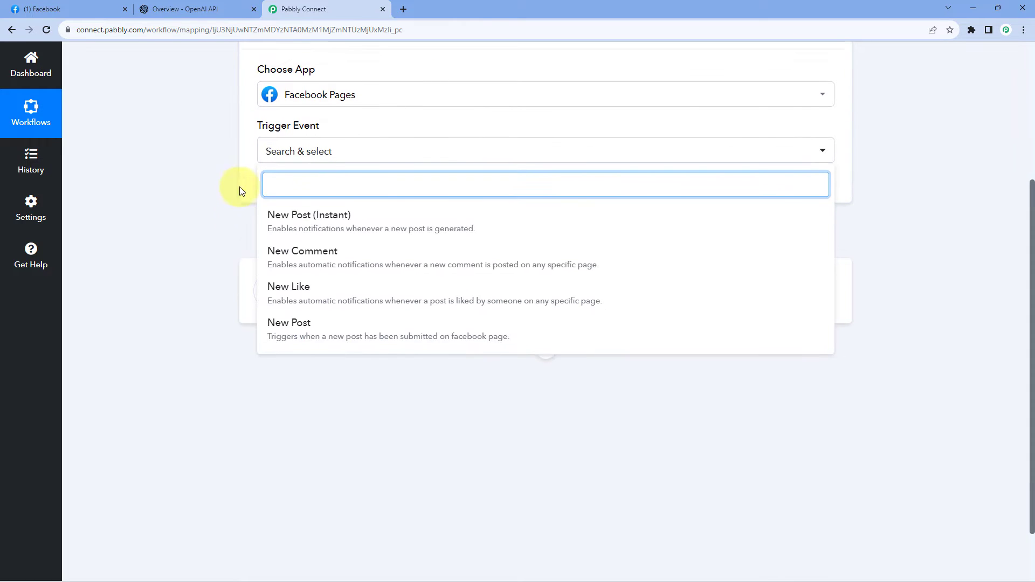
{"action": "left_click", "coordinate": [352, 254]}
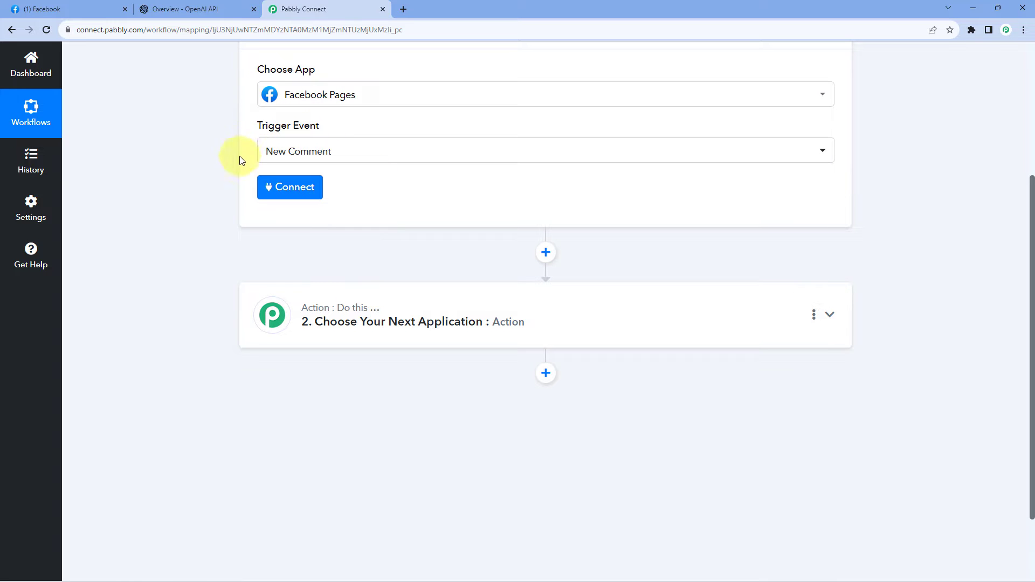
Add a new Facebook Pages connection to the trigger and authorize it by continuing with the previously linked Facebook account.
{"action": "left_click", "coordinate": [296, 189]}
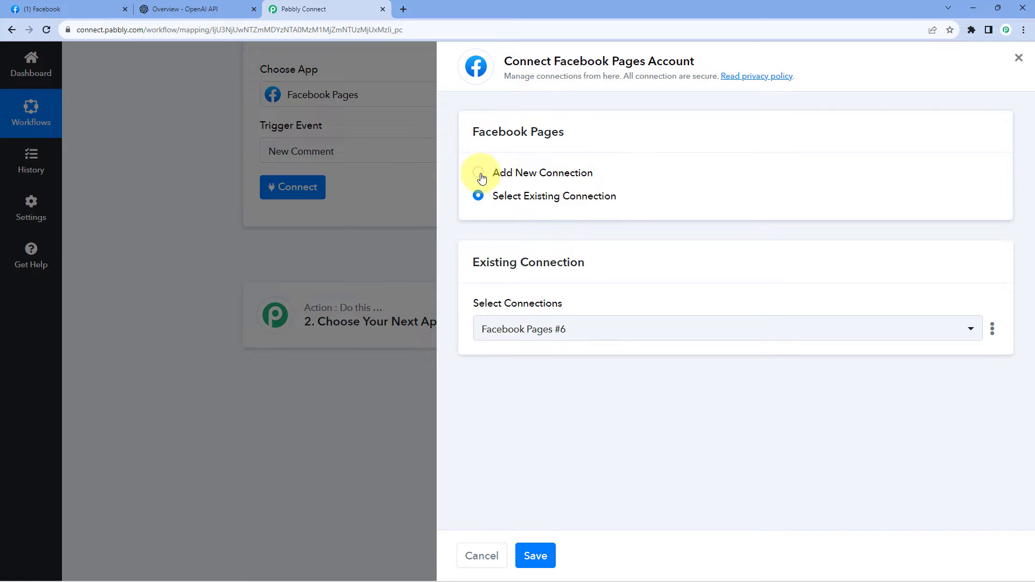
{"action": "left_click", "coordinate": [479, 173]}
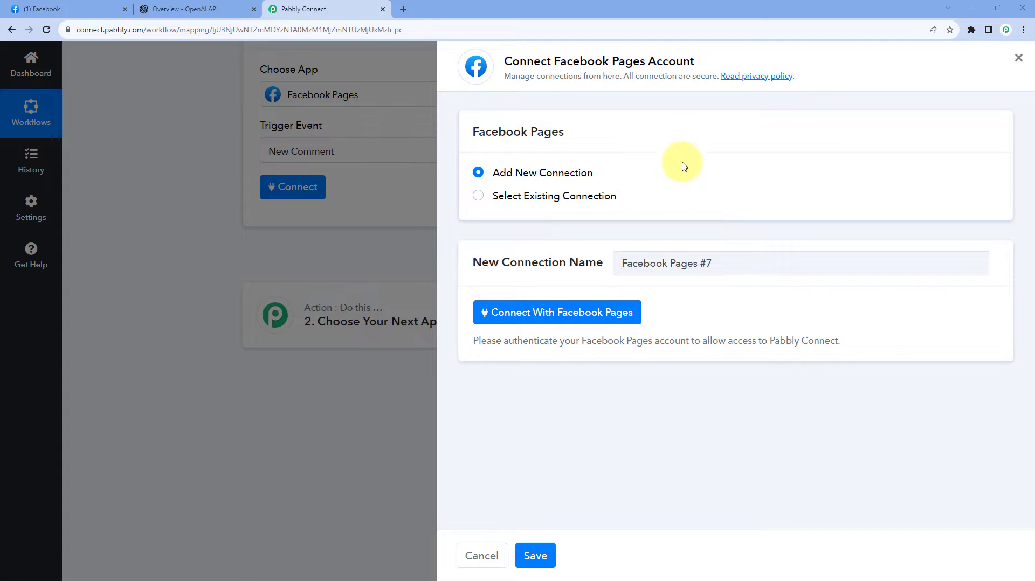
{"action": "left_click", "coordinate": [561, 317]}
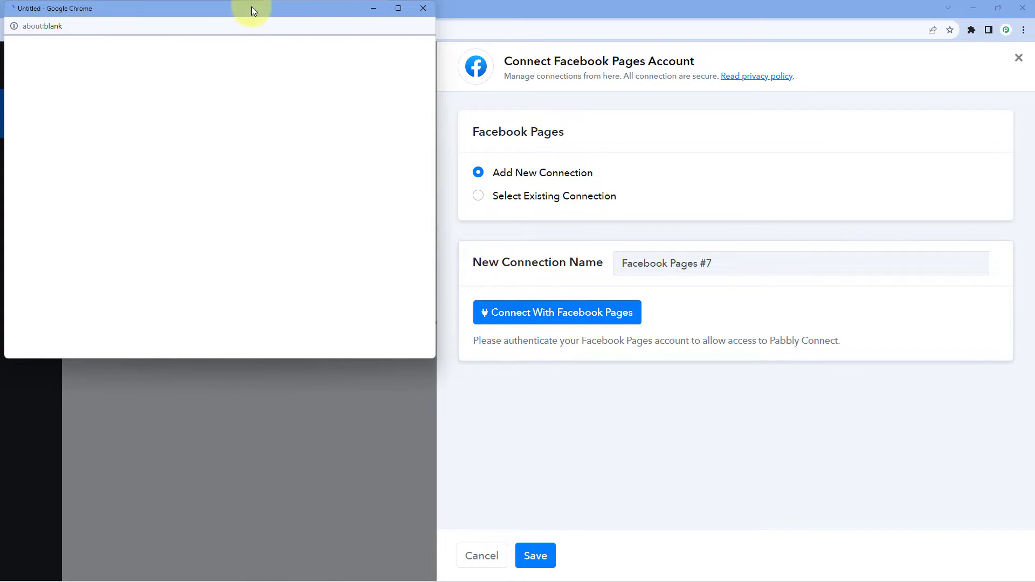
{"action": "left_click", "coordinate": [65, 9]}
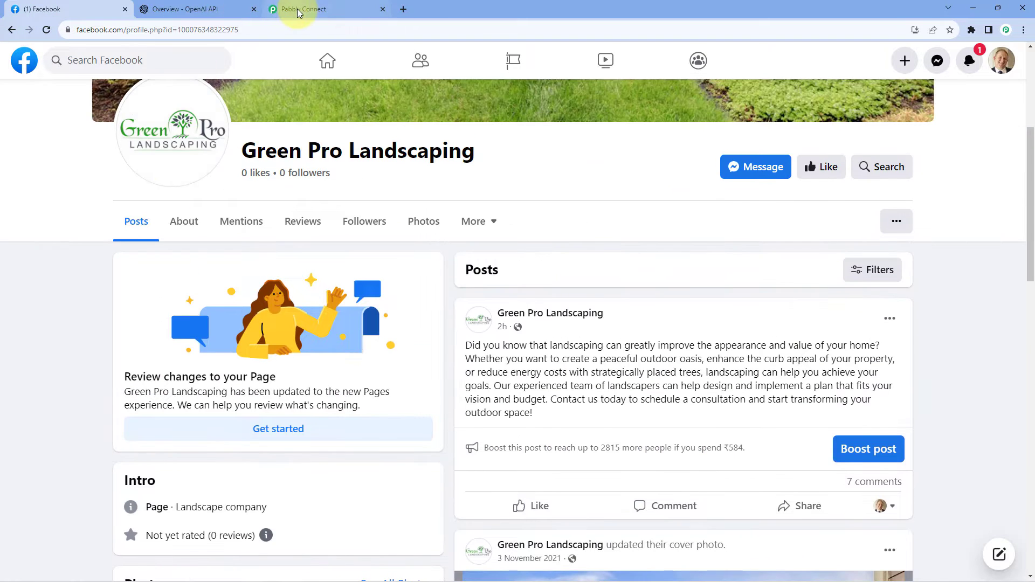
{"action": "left_click", "coordinate": [302, 9]}
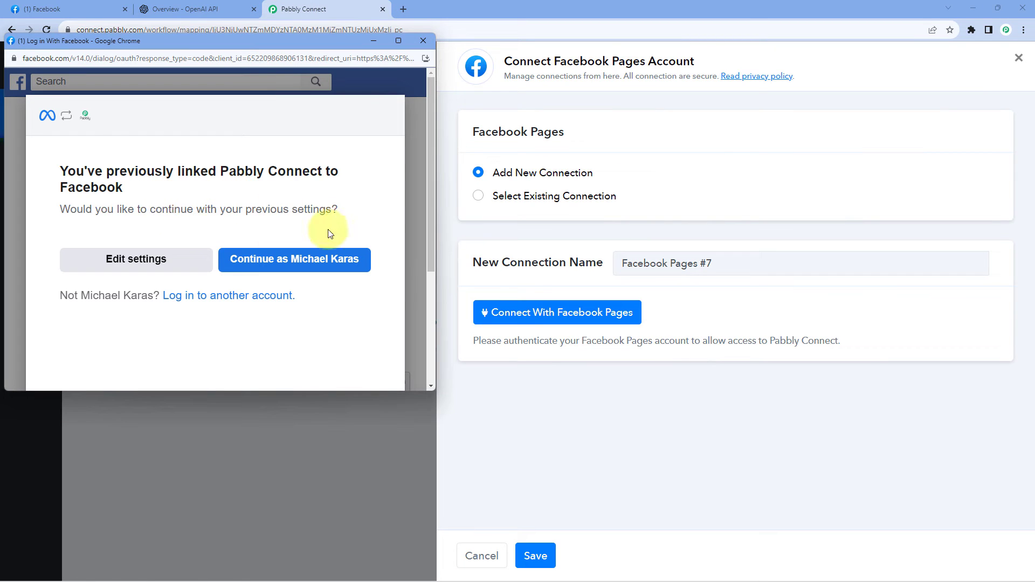
{"action": "left_click", "coordinate": [291, 266]}
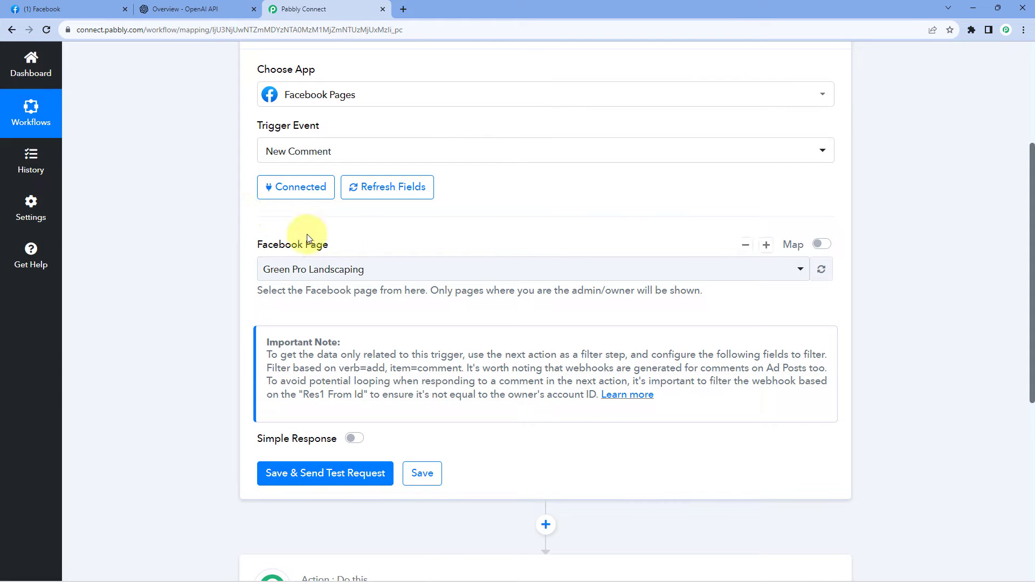
Select Green Pro Landscaping as the Facebook page whose new comments fire the trigger.
{"action": "left_click", "coordinate": [416, 278]}
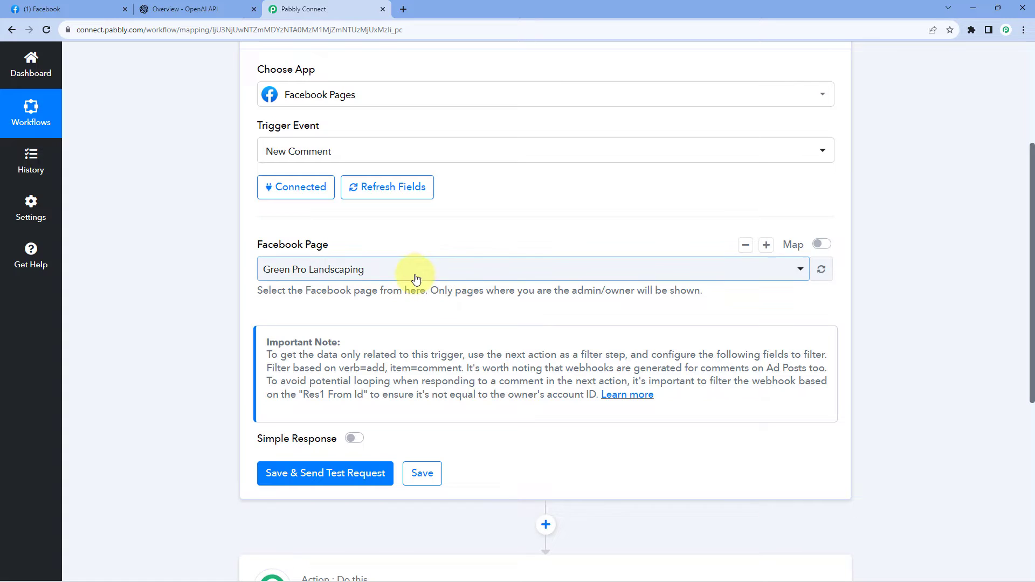
{"action": "left_click", "coordinate": [252, 259]}
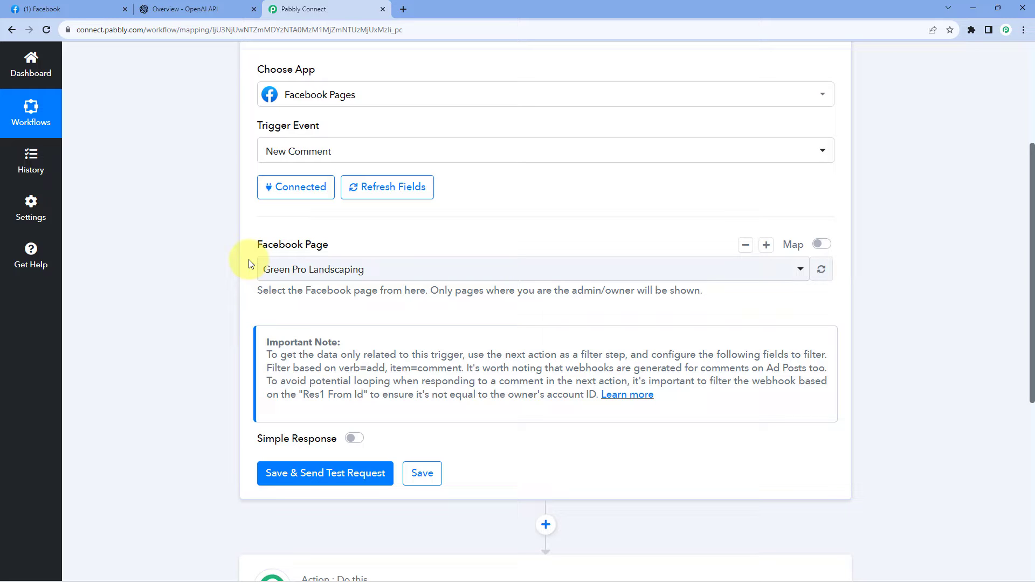
{"action": "left_click", "coordinate": [381, 275]}
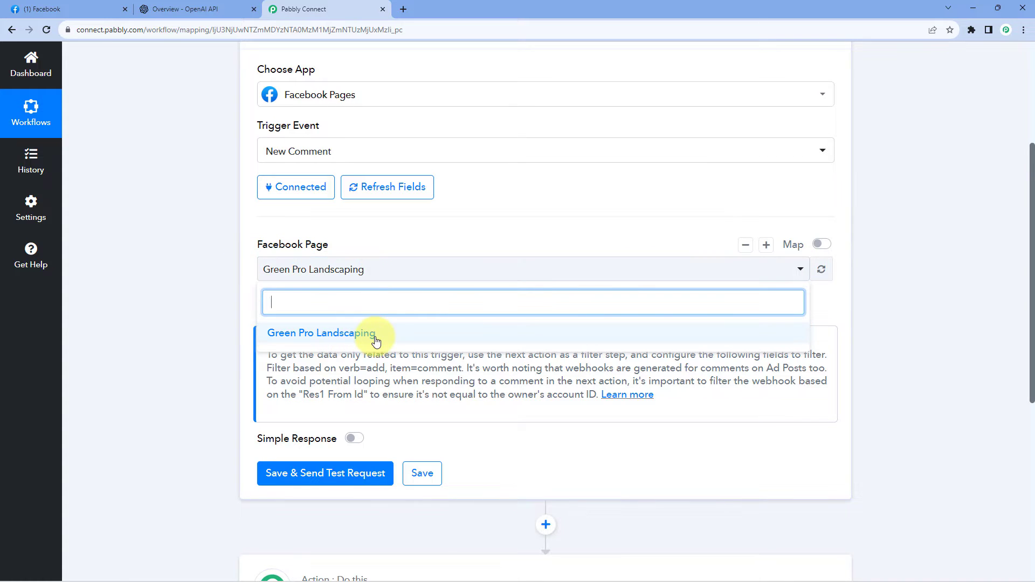
{"action": "left_click", "coordinate": [80, 9]}
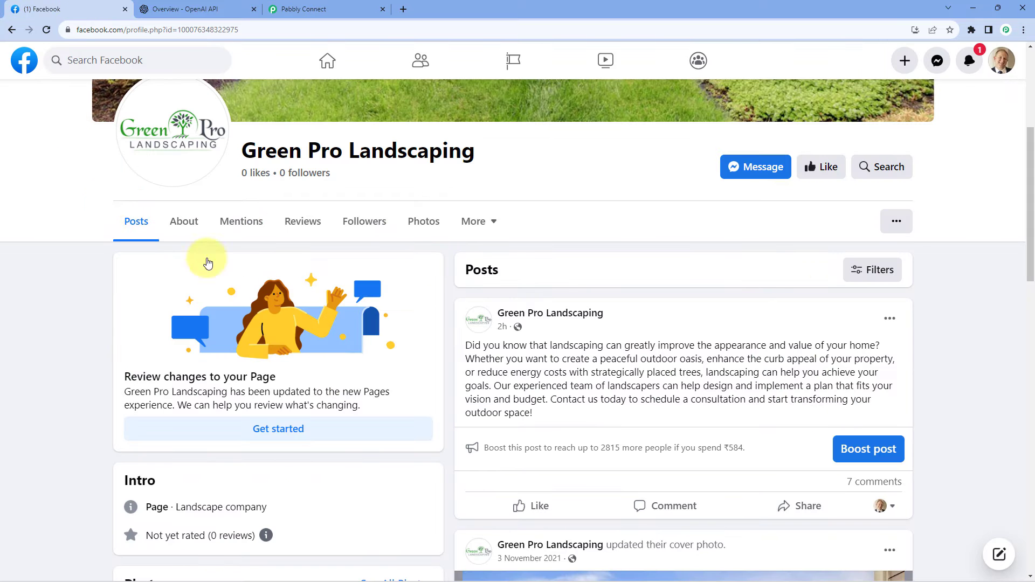
{"action": "left_click", "coordinate": [345, 9]}
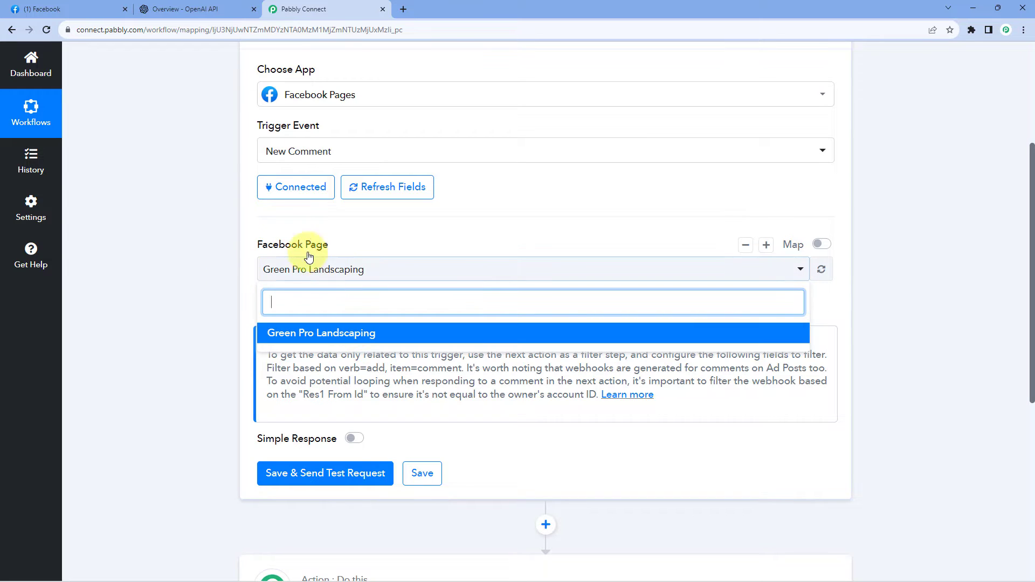
{"action": "left_click", "coordinate": [350, 333]}
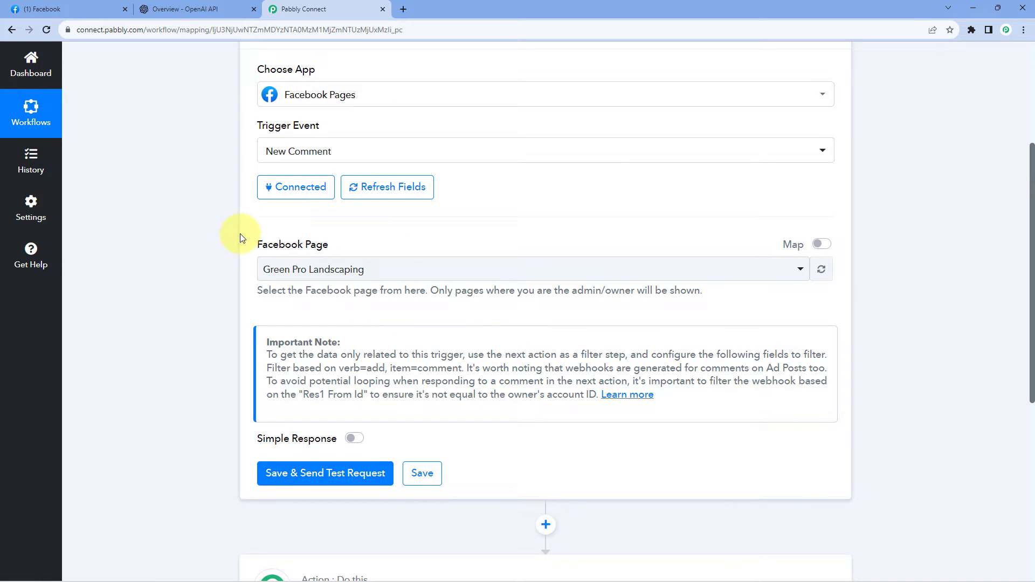
{"action": "scroll", "coordinate": [241, 270], "scroll_direction": "down", "scroll_amount": 1}
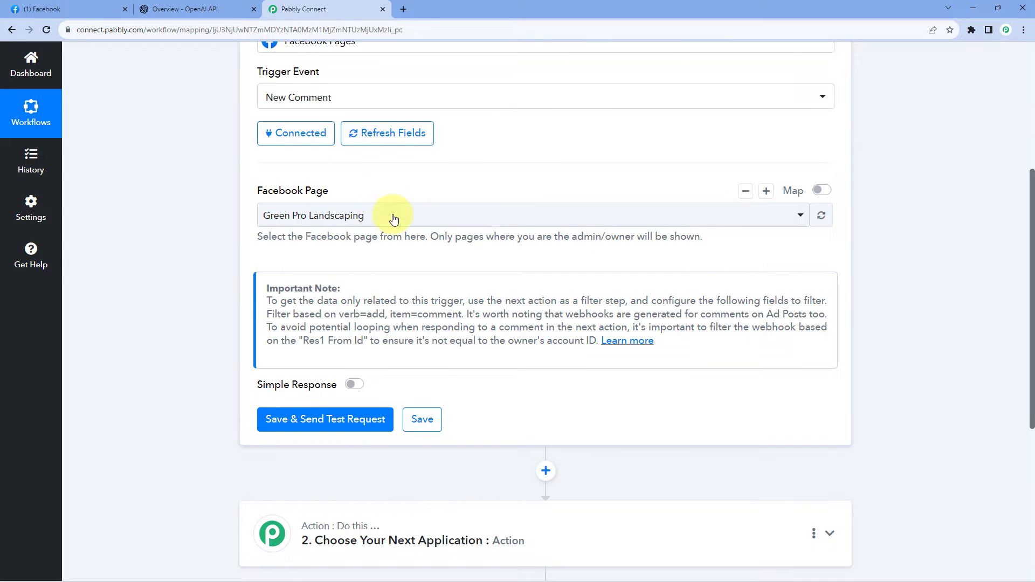
{"action": "left_click", "coordinate": [431, 216]}
{"action": "left_click", "coordinate": [250, 218]}
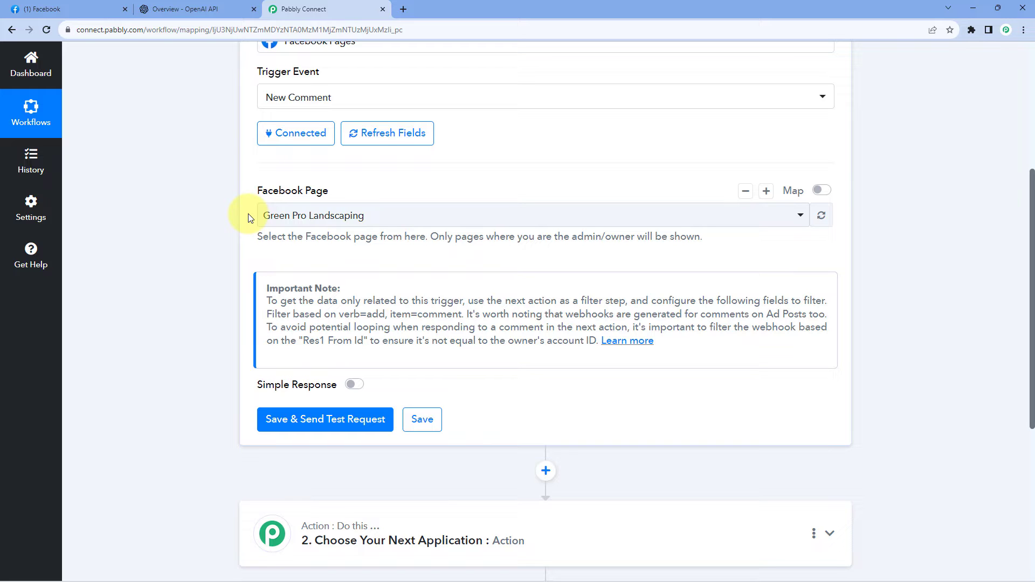
{"action": "left_click", "coordinate": [381, 215]}
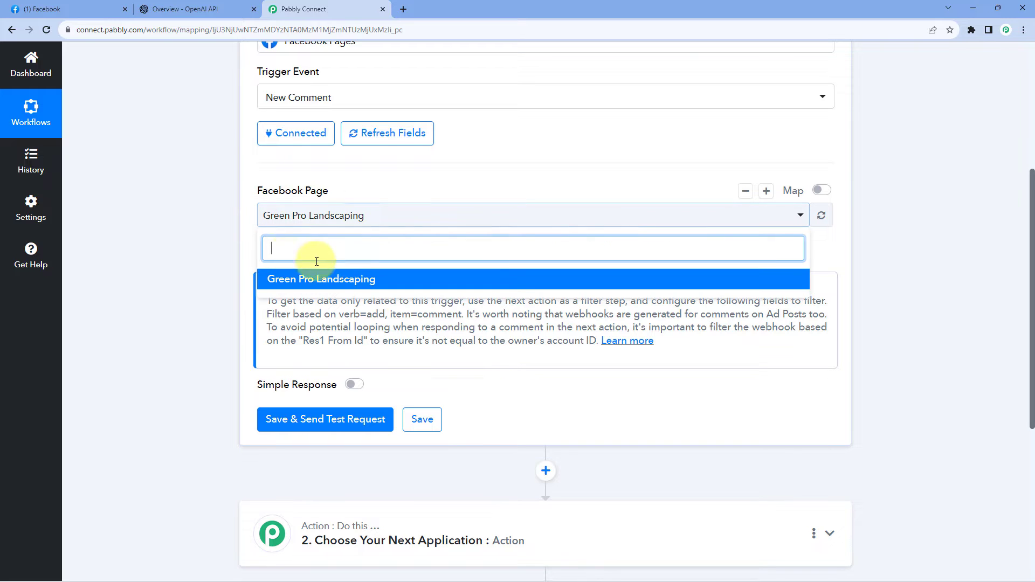
{"action": "left_click", "coordinate": [249, 223]}
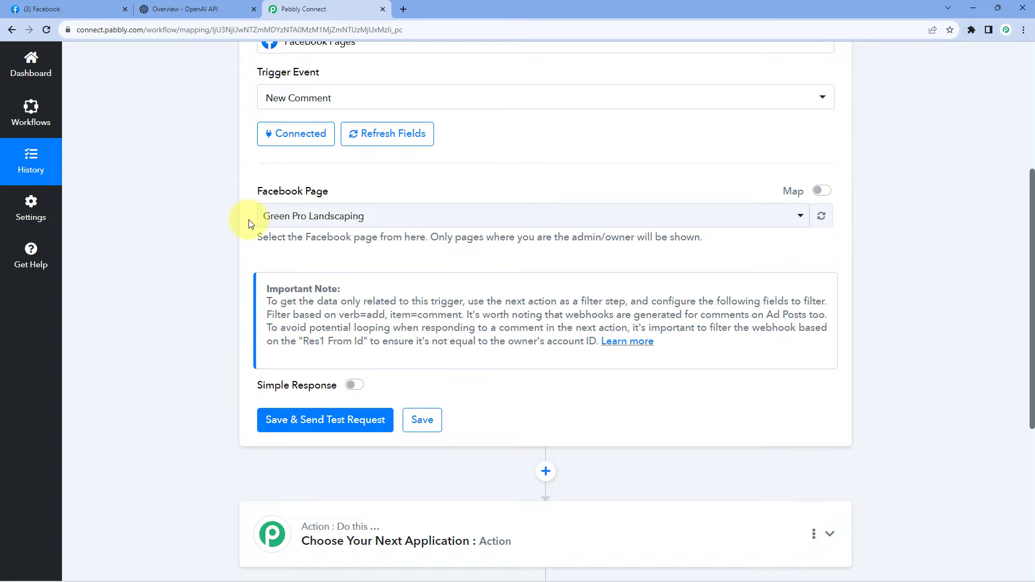
{"action": "scroll", "coordinate": [250, 224], "scroll_direction": "down", "scroll_amount": 1}
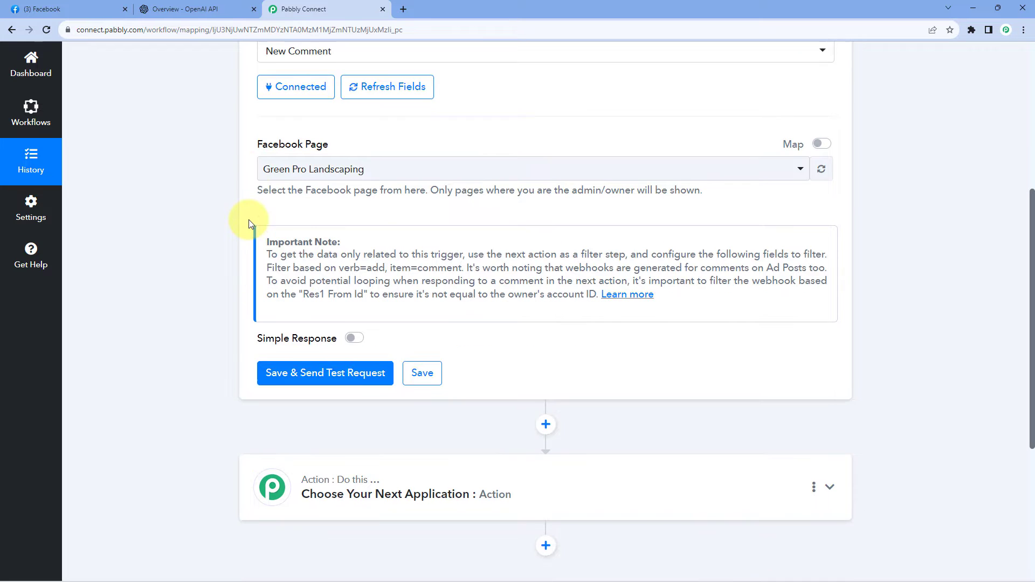
Save the Facebook Pages trigger and send a test request so it listens for a webhook response.
{"action": "left_click", "coordinate": [344, 367]}
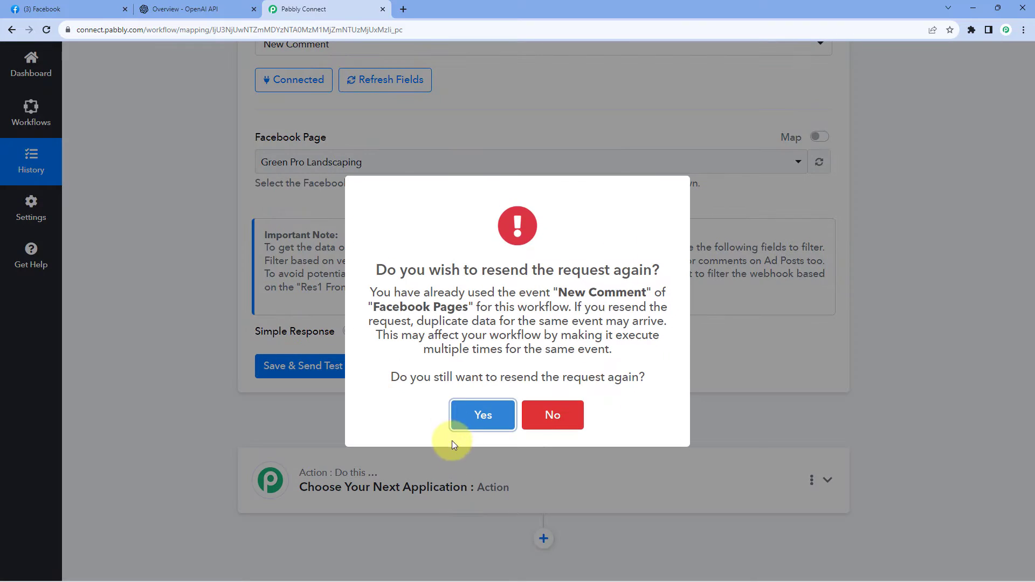
{"action": "left_click", "coordinate": [458, 415]}
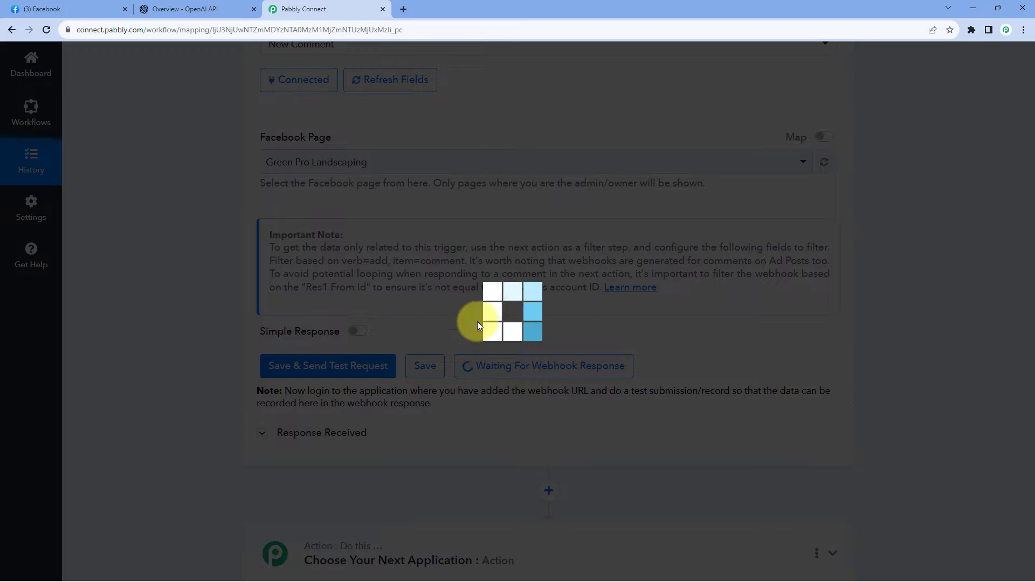
{"action": "scroll", "coordinate": [708, 383], "scroll_direction": "up", "scroll_amount": 1}
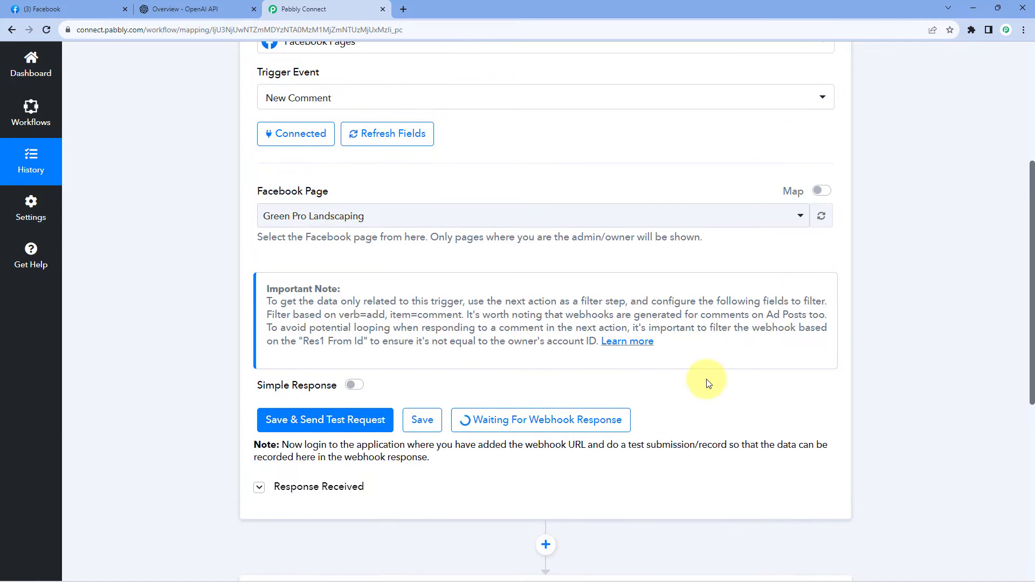
{"action": "scroll", "coordinate": [708, 383], "scroll_direction": "down", "scroll_amount": 2}
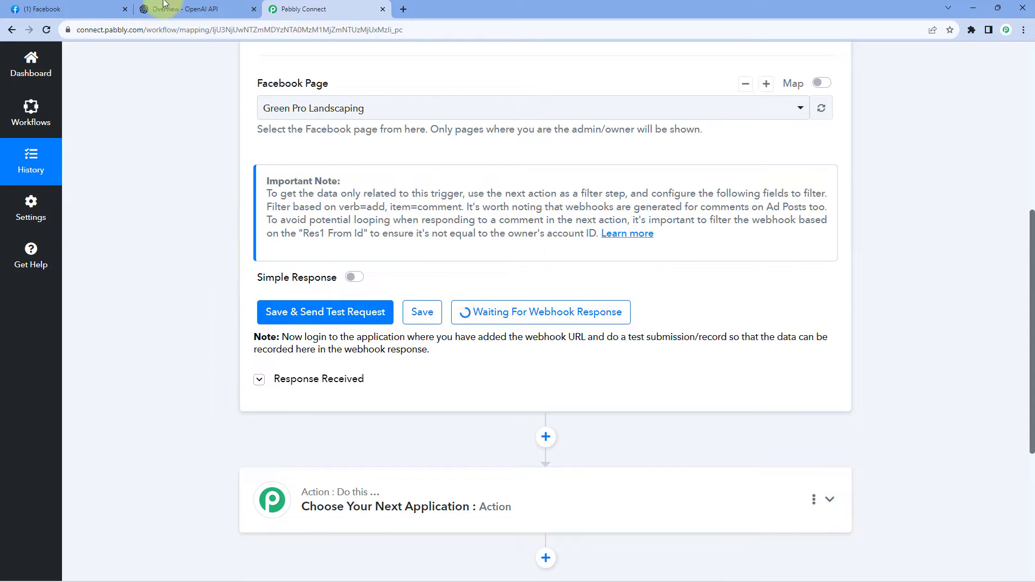
Switch to Facebook and post the comment "We are setting up this automation." on Green Pro Landscaping's latest post.
{"action": "left_click", "coordinate": [97, 9]}
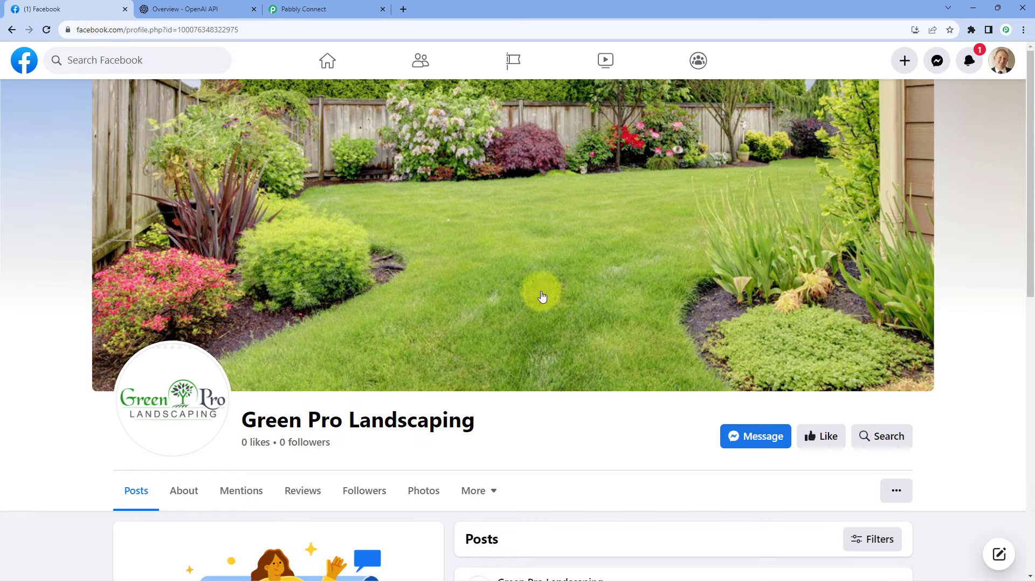
{"action": "scroll", "coordinate": [546, 303], "scroll_direction": "down", "scroll_amount": 7}
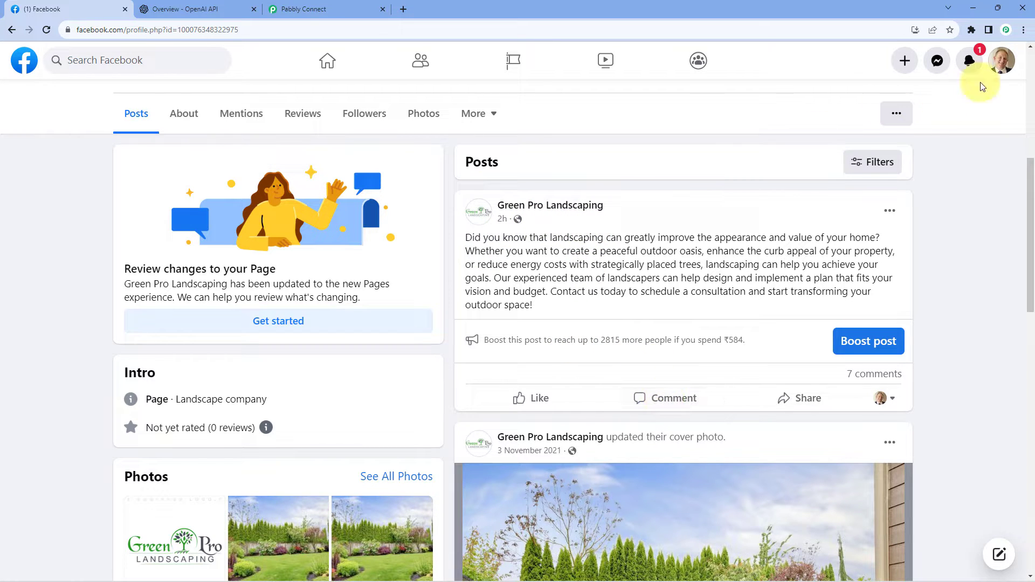
{"action": "left_click", "coordinate": [646, 398]}
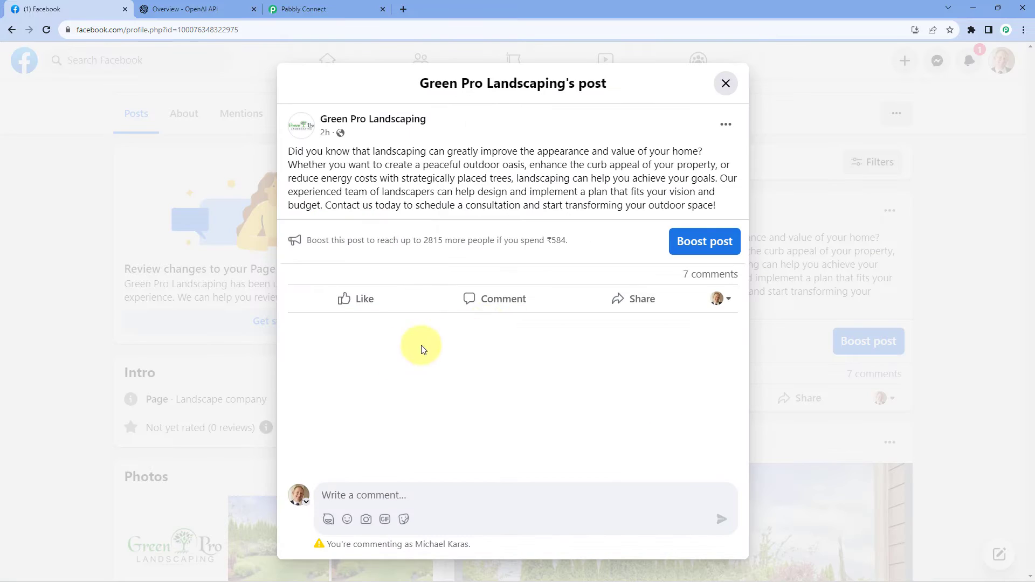
{"action": "type", "text": "W"}
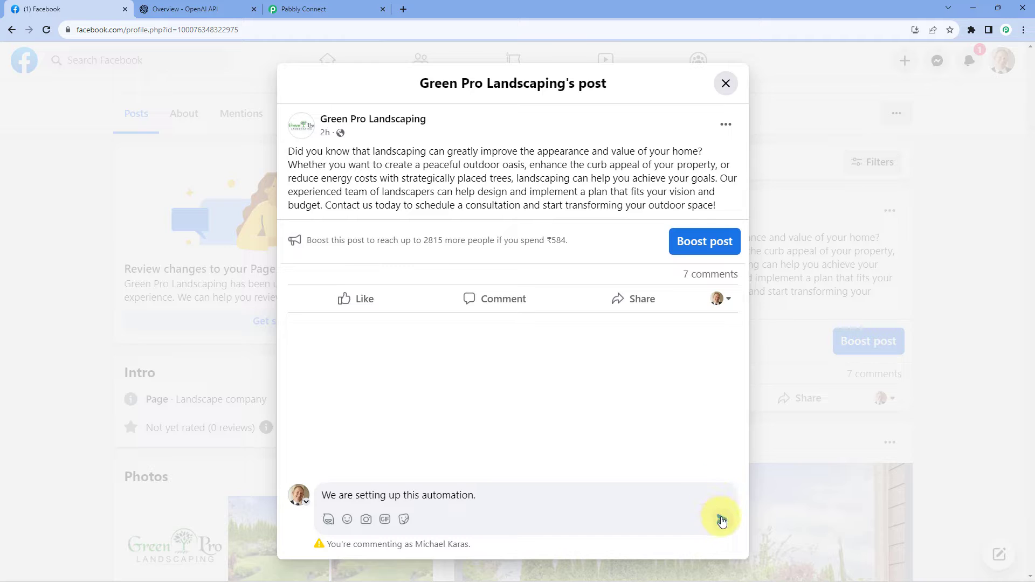
{"action": "left_click", "coordinate": [722, 519]}
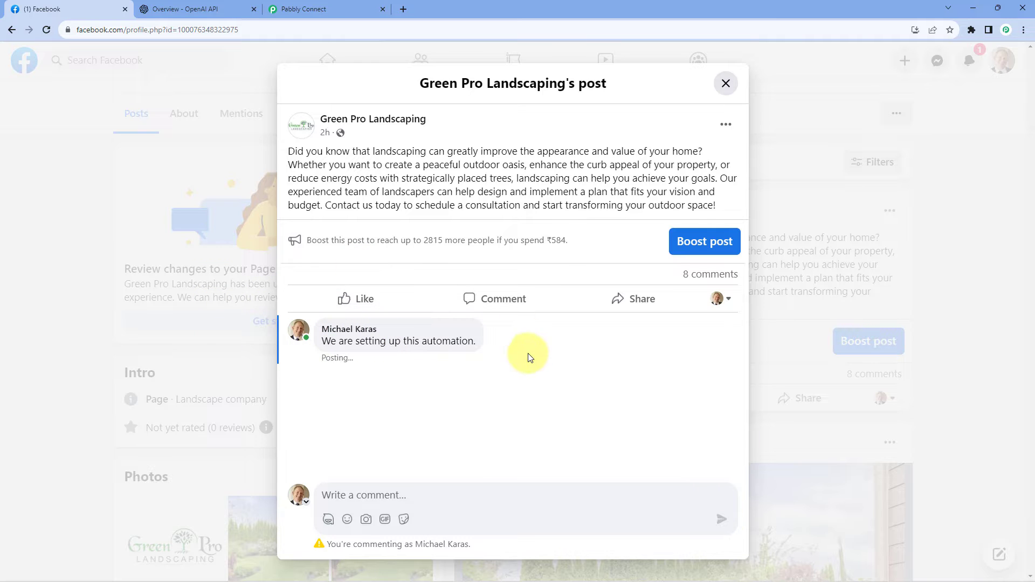
{"action": "left_click", "coordinate": [724, 82]}
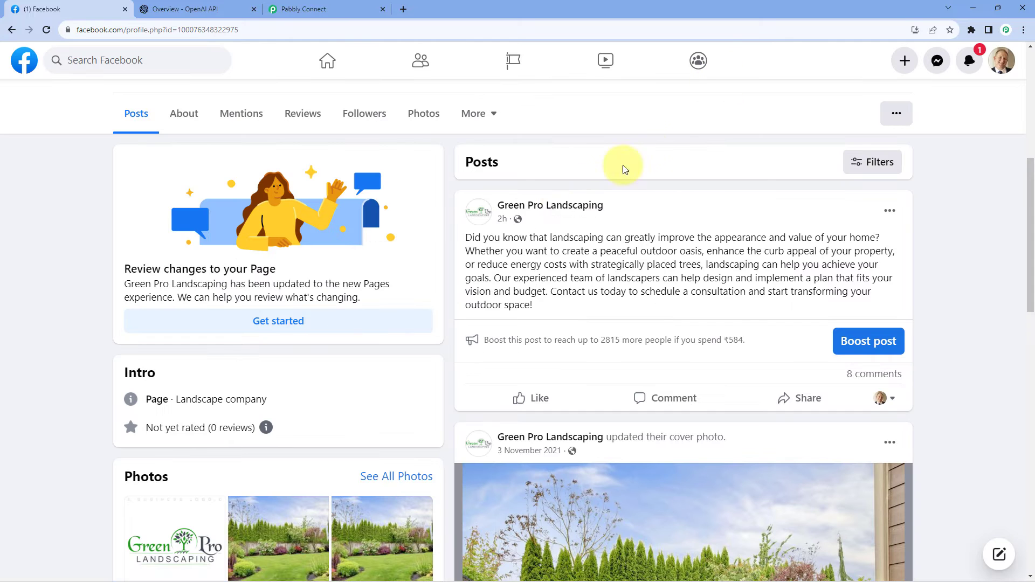
{"action": "mouse_move", "coordinate": [555, 204]}
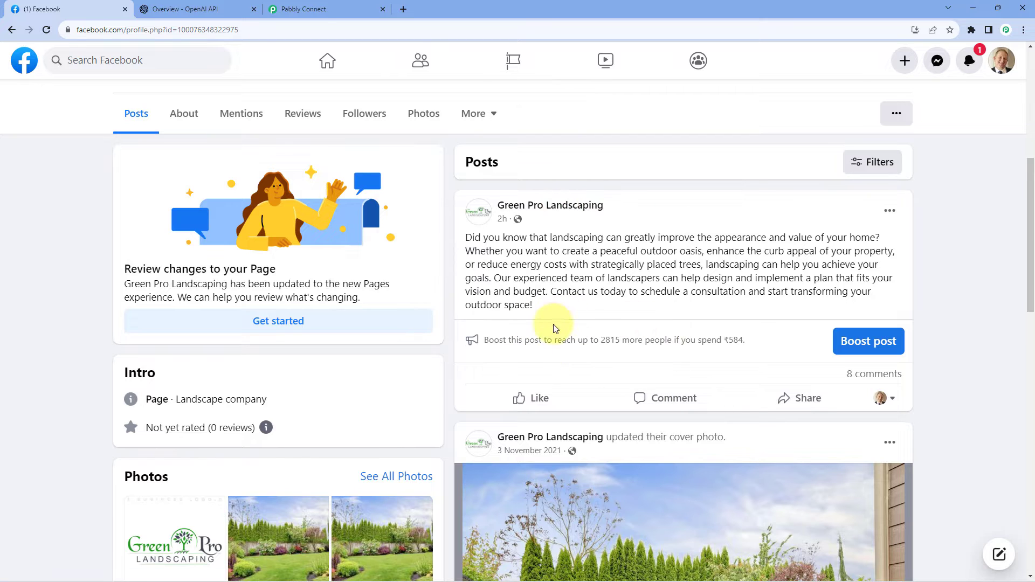
Switch to Pabbly Connect and check the commenter's name and ID in the captured response against the comment on Facebook.
{"action": "left_click", "coordinate": [318, 5]}
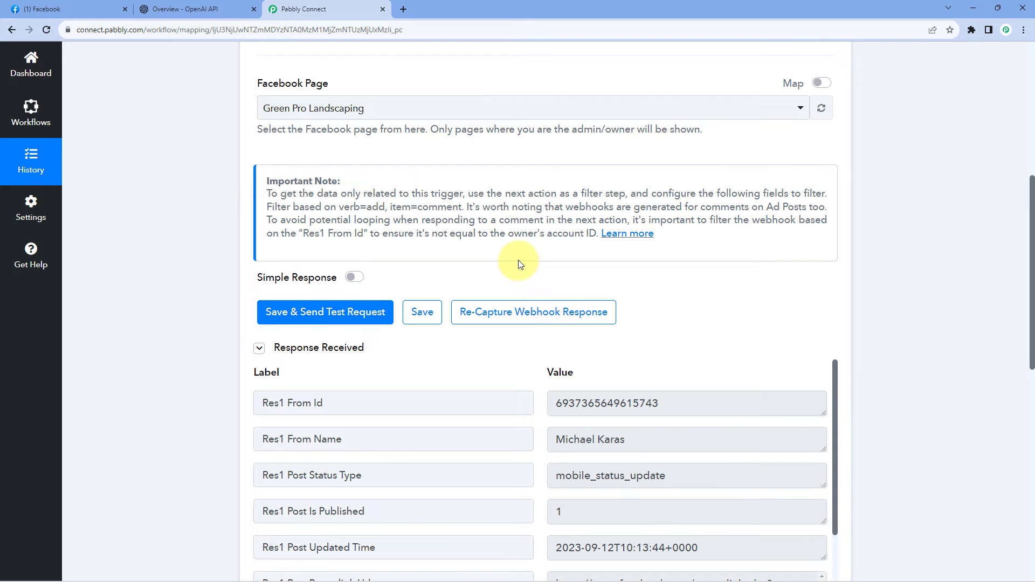
{"action": "scroll", "coordinate": [521, 264], "scroll_direction": "down", "scroll_amount": 5}
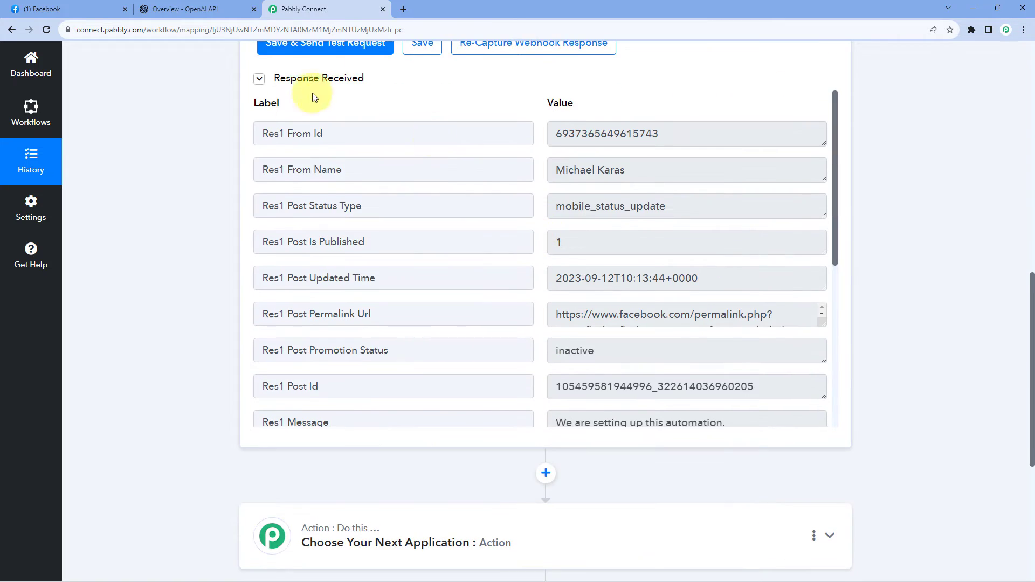
{"action": "scroll", "coordinate": [313, 93], "scroll_direction": "up", "scroll_amount": 1}
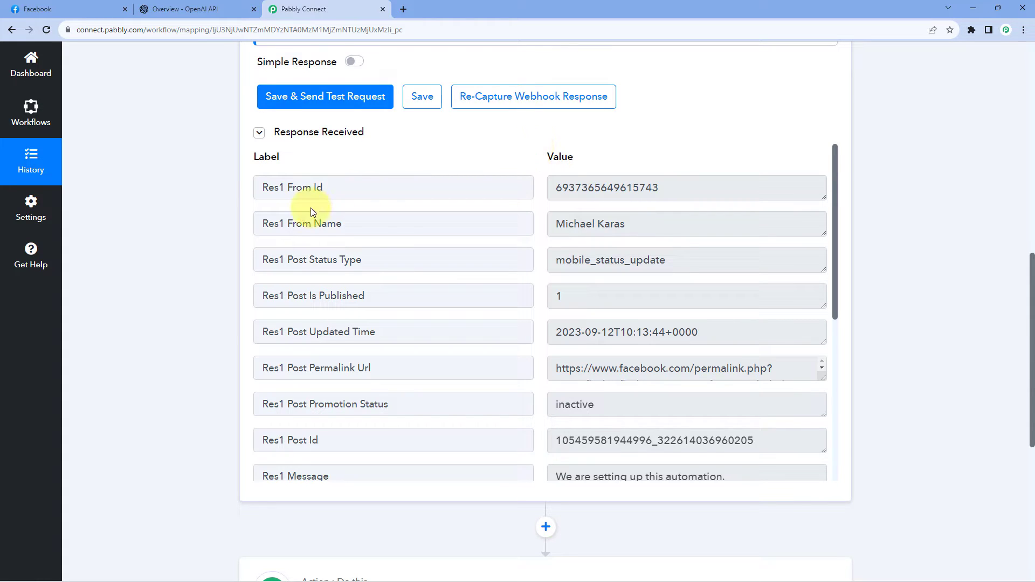
{"action": "left_click_drag", "start_coordinate": [261, 224], "coordinate": [358, 233]}
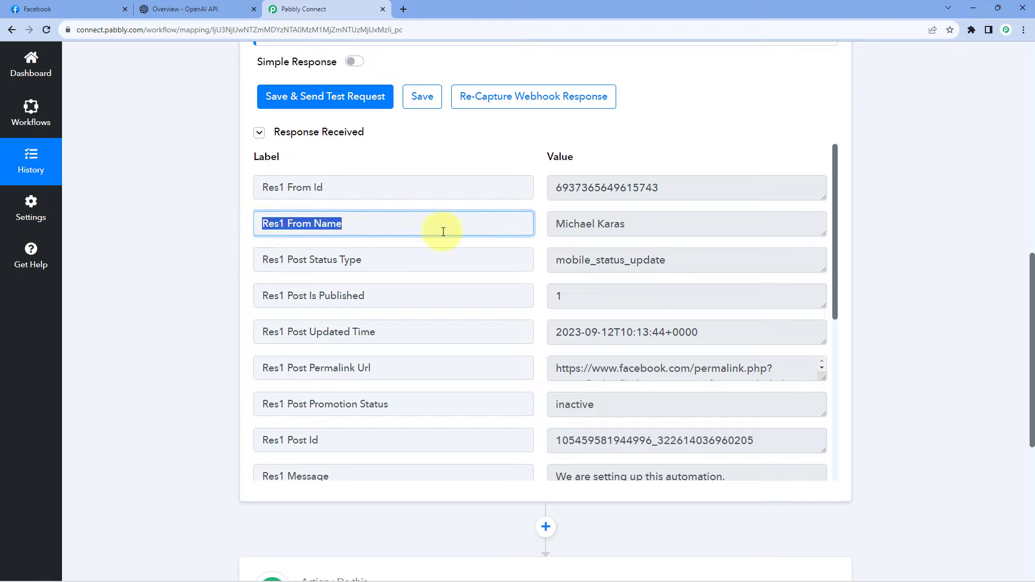
{"action": "left_click_drag", "start_coordinate": [557, 224], "coordinate": [626, 225]}
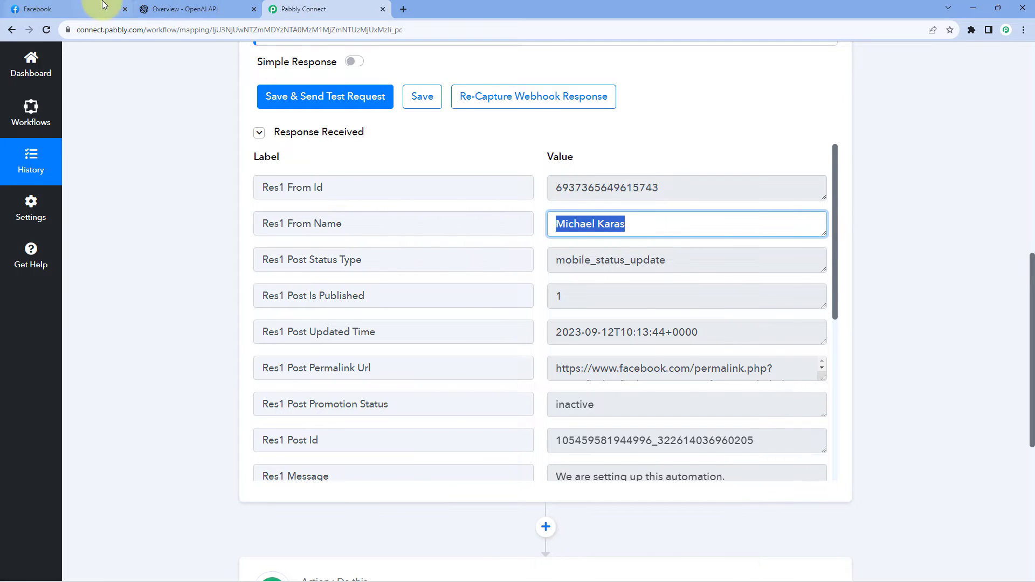
{"action": "left_click", "coordinate": [43, 9]}
{"action": "left_click", "coordinate": [658, 398]}
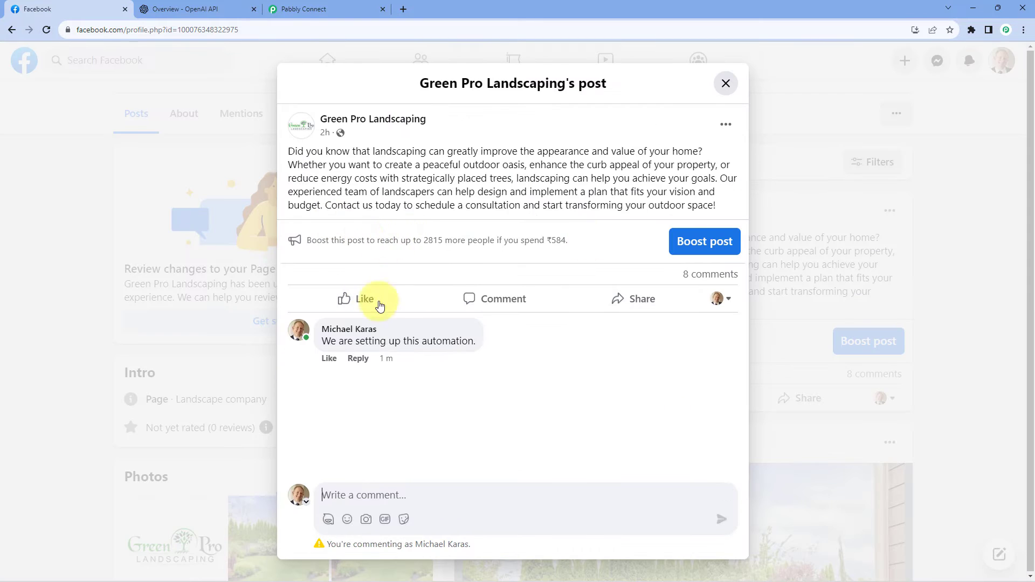
{"action": "left_click", "coordinate": [291, 9]}
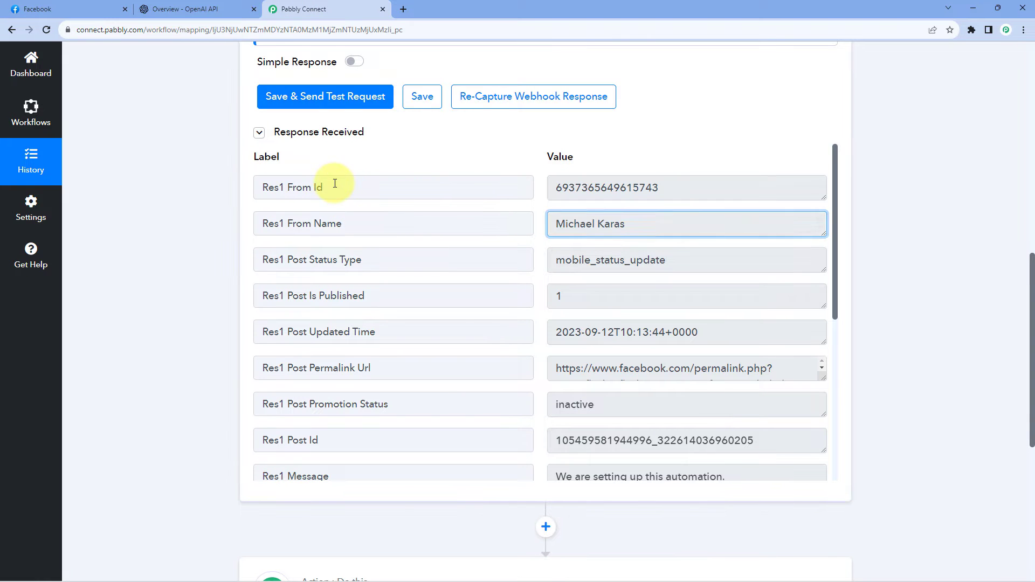
{"action": "left_click_drag", "start_coordinate": [339, 183], "coordinate": [266, 185]}
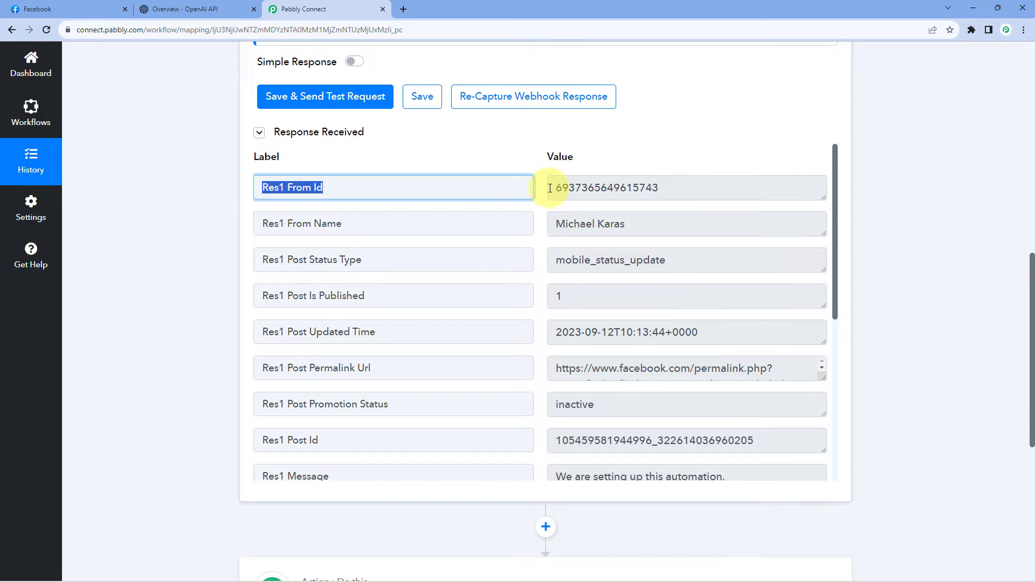
{"action": "left_click_drag", "start_coordinate": [550, 188], "coordinate": [684, 191]}
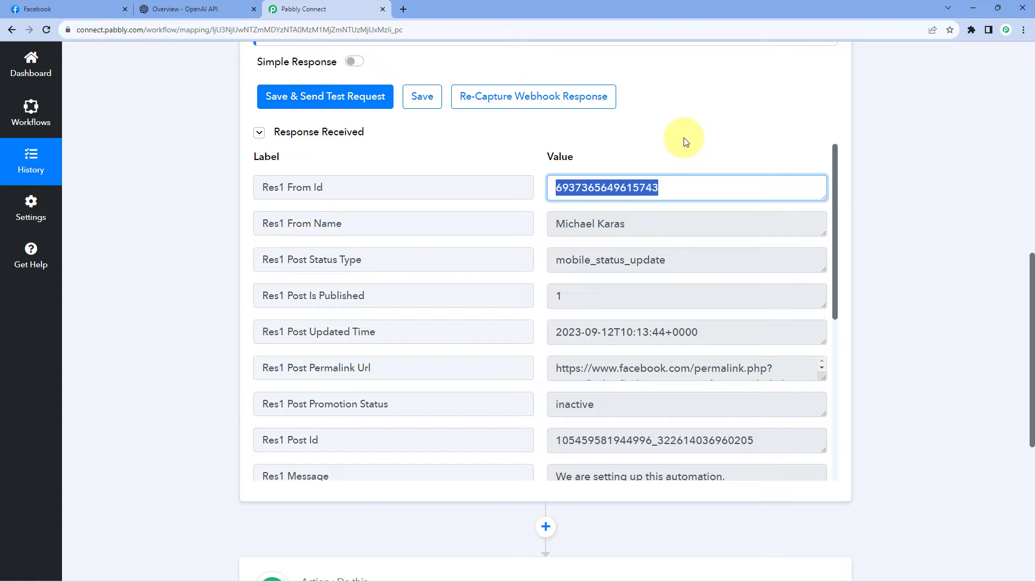
{"action": "left_click_drag", "start_coordinate": [685, 138], "coordinate": [629, 192]}
{"action": "left_click", "coordinate": [606, 189]}
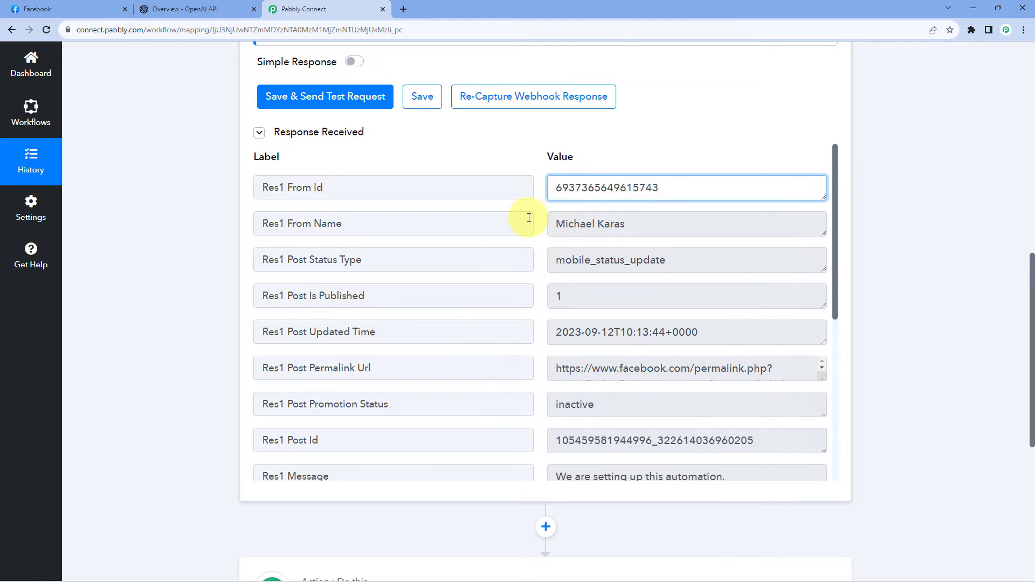
Examine the post's updated time, permalink URL and post ID in the captured response, checking the matching post on Facebook.
{"action": "scroll", "coordinate": [529, 217], "scroll_direction": "down", "scroll_amount": 2}
{"action": "left_click_drag", "start_coordinate": [552, 225], "coordinate": [704, 224]}
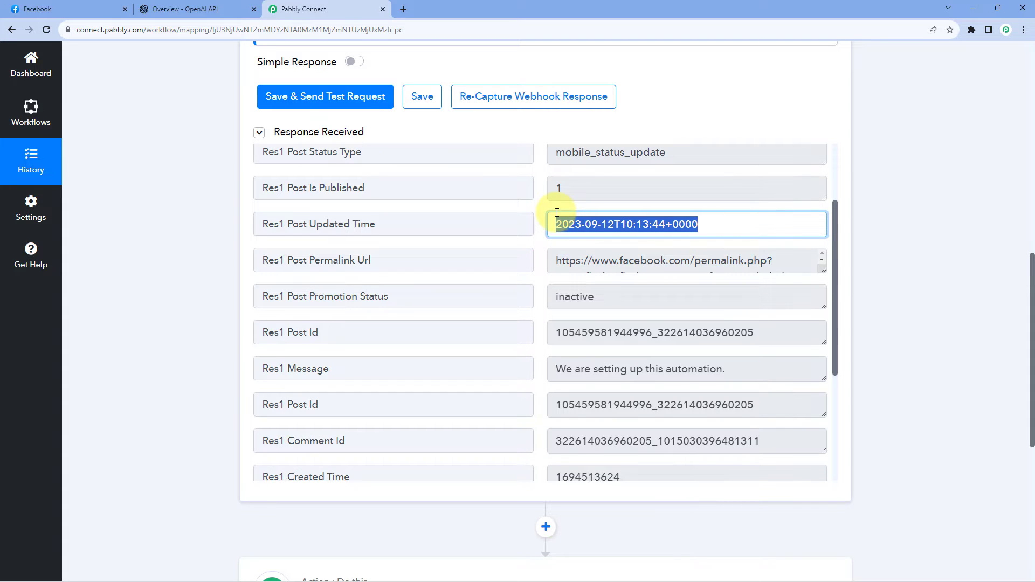
{"action": "scroll", "coordinate": [536, 221], "scroll_direction": "down", "scroll_amount": 1}
{"action": "left_click", "coordinate": [591, 205]}
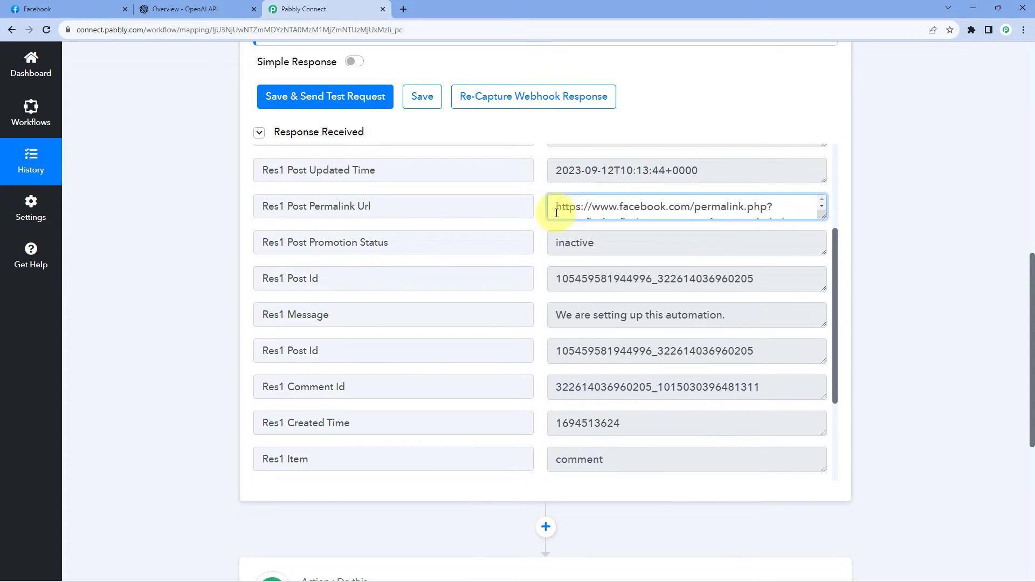
{"action": "scroll", "coordinate": [558, 210], "scroll_direction": "down", "scroll_amount": 1}
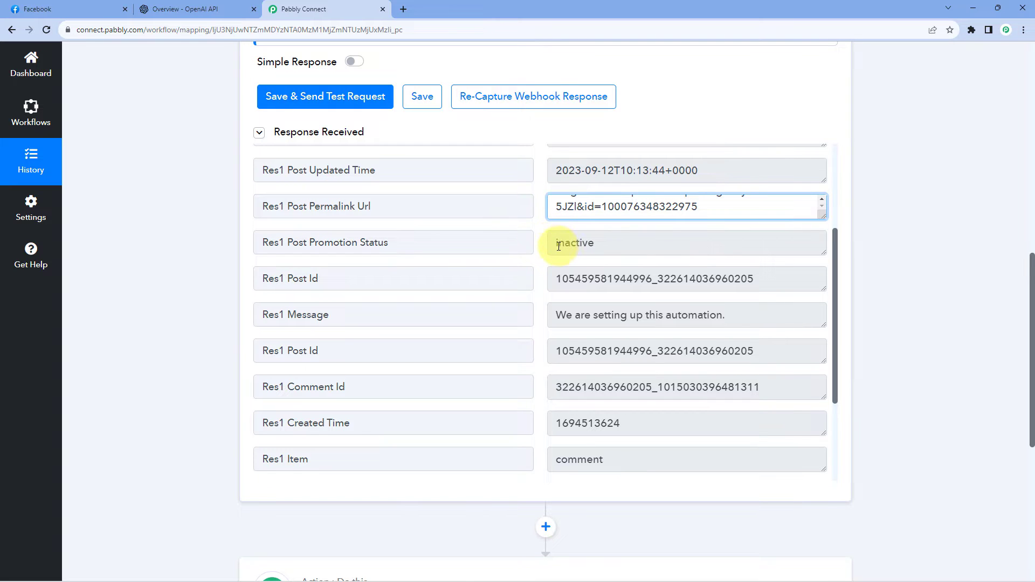
{"action": "scroll", "coordinate": [558, 247], "scroll_direction": "down", "scroll_amount": 1}
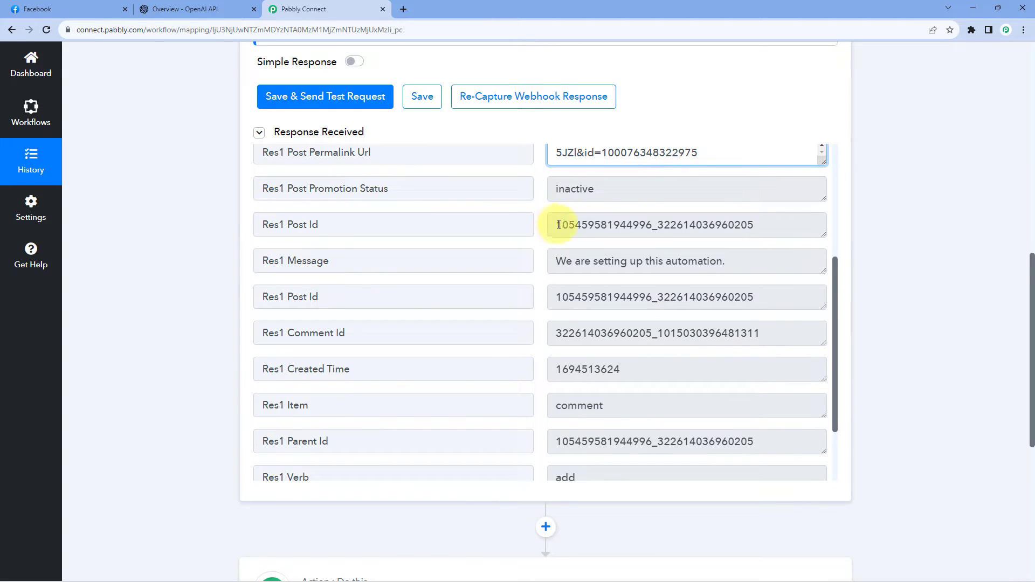
{"action": "left_click_drag", "start_coordinate": [558, 224], "coordinate": [769, 205]}
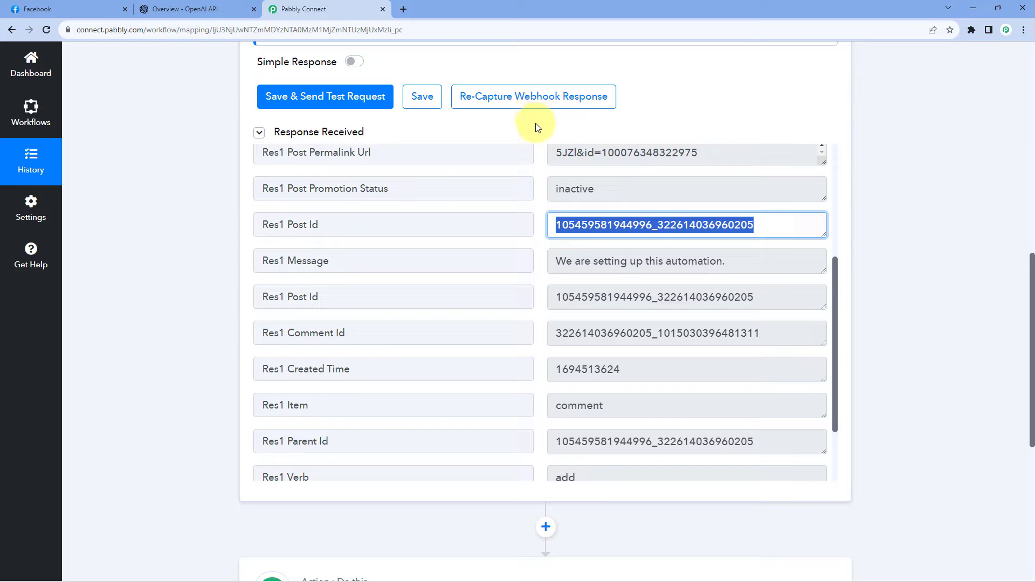
{"action": "left_click", "coordinate": [102, 9]}
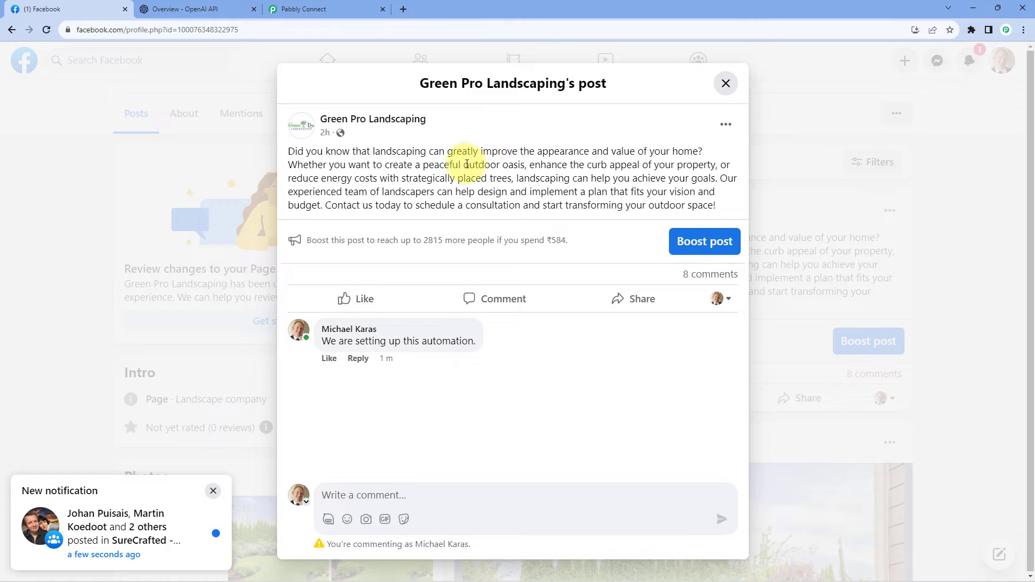
{"action": "left_click", "coordinate": [331, 8]}
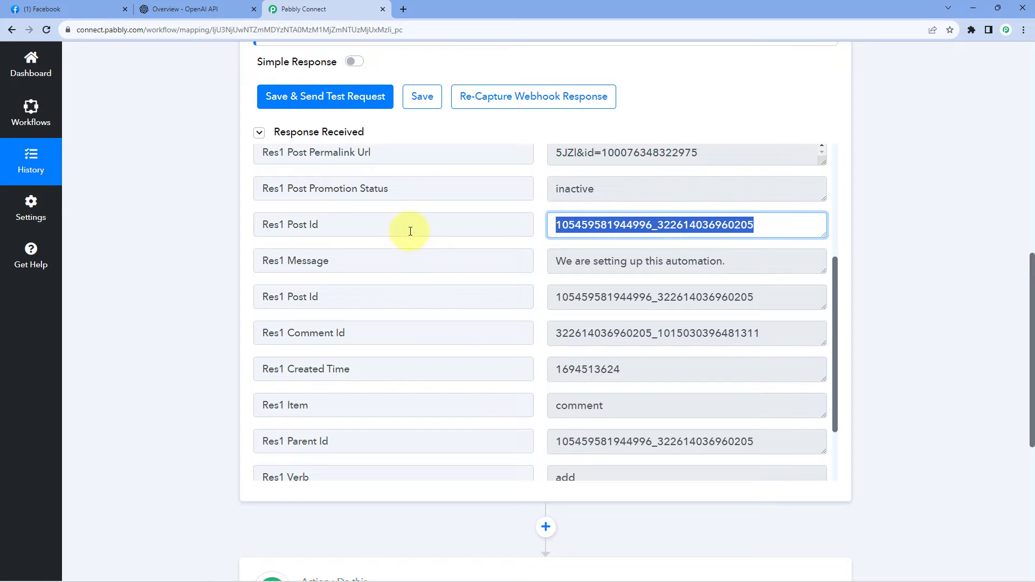
{"action": "left_click", "coordinate": [314, 226]}
{"action": "left_click_drag", "start_coordinate": [315, 227], "coordinate": [287, 225]}
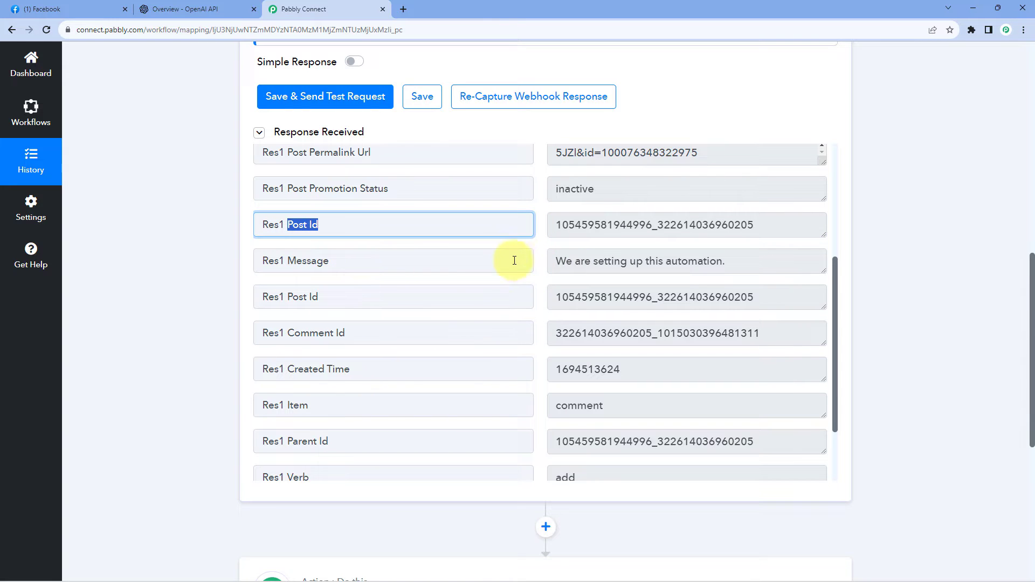
Examine the comment's message, comment ID and item type in the captured response, comparing the comment ID with the post ID.
{"action": "left_click_drag", "start_coordinate": [356, 261], "coordinate": [254, 260]}
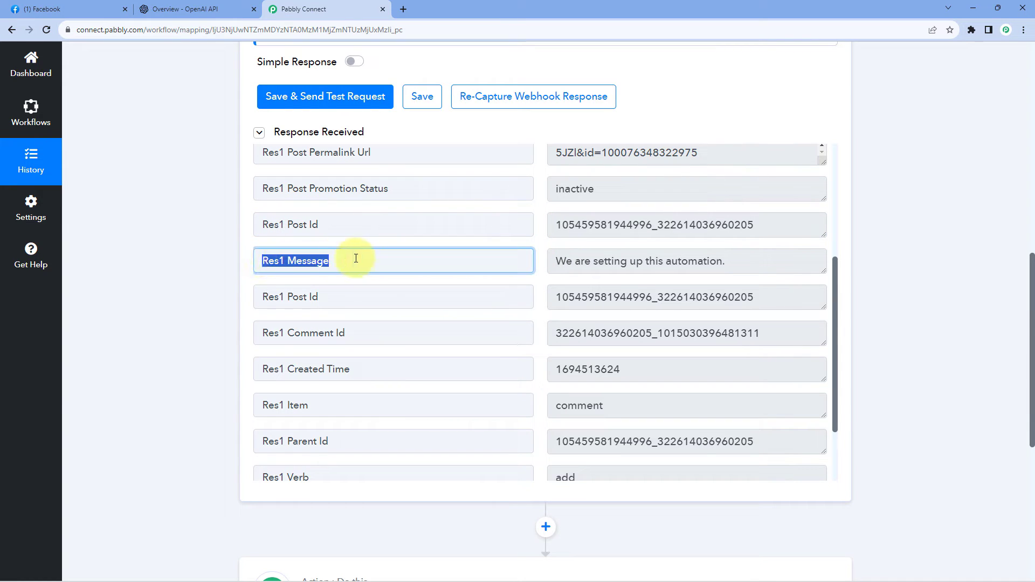
{"action": "left_click_drag", "start_coordinate": [563, 261], "coordinate": [732, 260]}
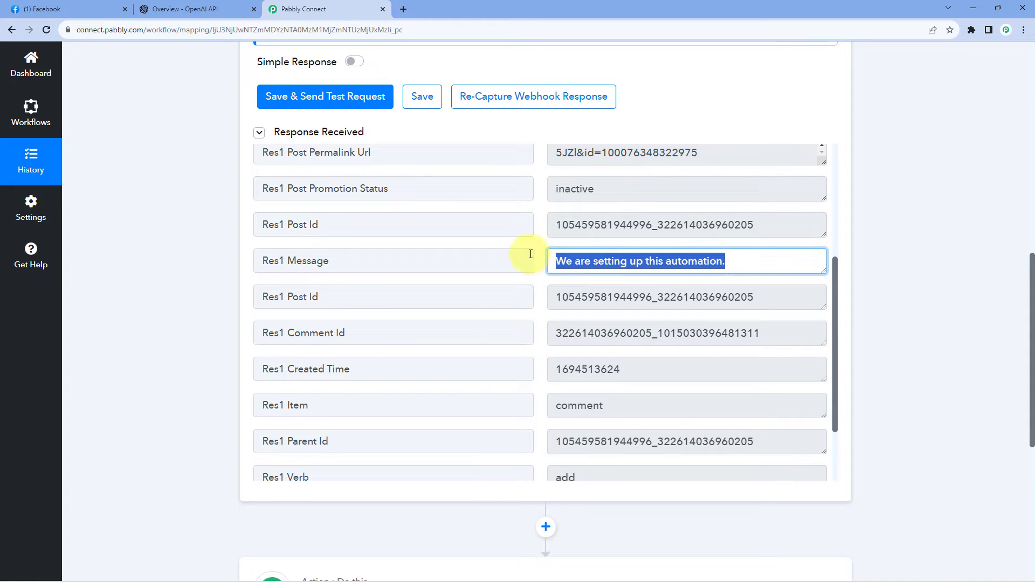
{"action": "scroll", "coordinate": [526, 254], "scroll_direction": "down", "scroll_amount": 1}
{"action": "left_click_drag", "start_coordinate": [549, 243], "coordinate": [782, 258]}
{"action": "left_click", "coordinate": [558, 280]}
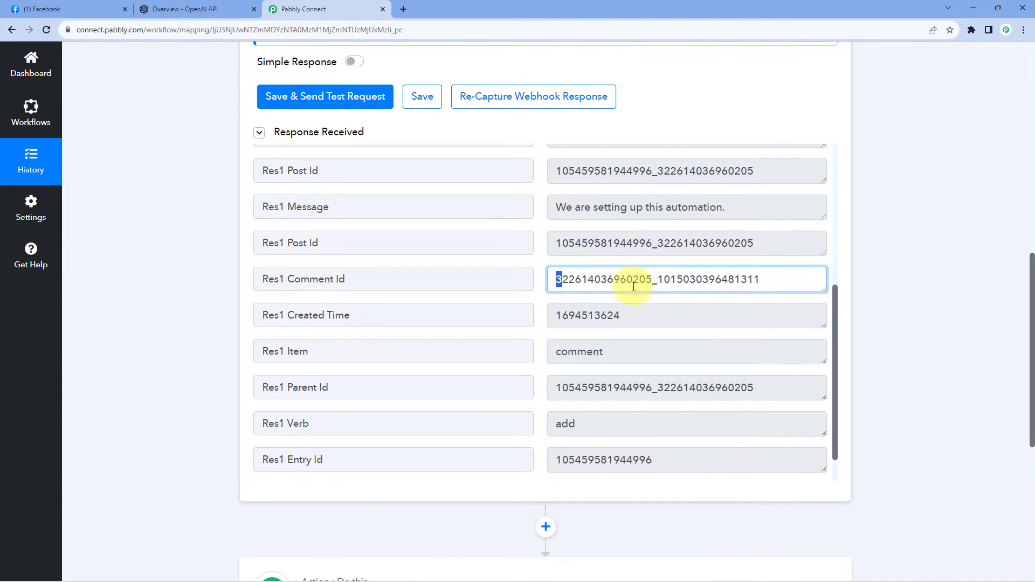
{"action": "left_click_drag", "start_coordinate": [559, 280], "coordinate": [769, 283]}
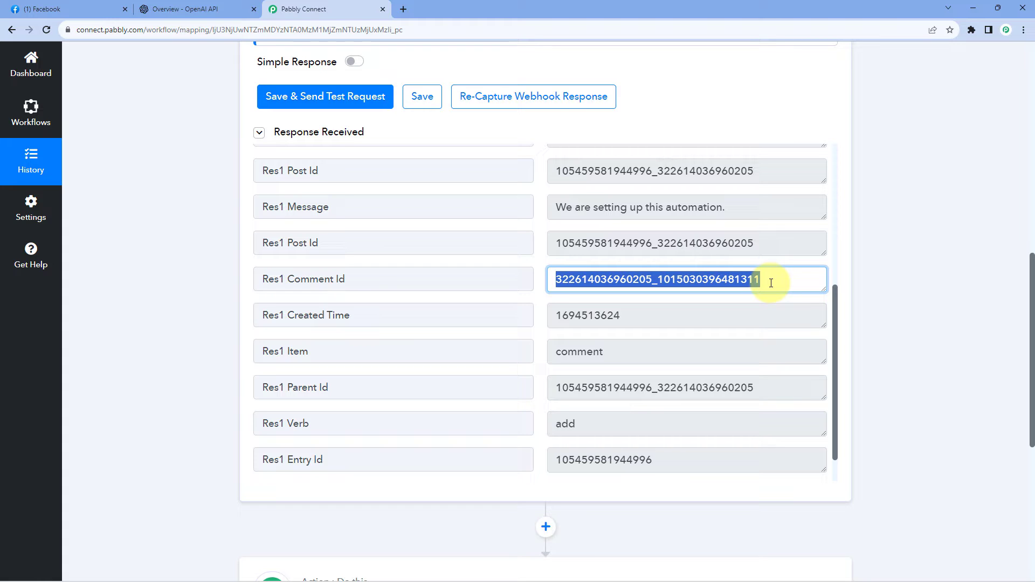
{"action": "left_click_drag", "start_coordinate": [558, 170], "coordinate": [755, 171]}
{"action": "left_click_drag", "start_coordinate": [560, 281], "coordinate": [772, 284]}
{"action": "scroll", "coordinate": [442, 294], "scroll_direction": "down", "scroll_amount": 1}
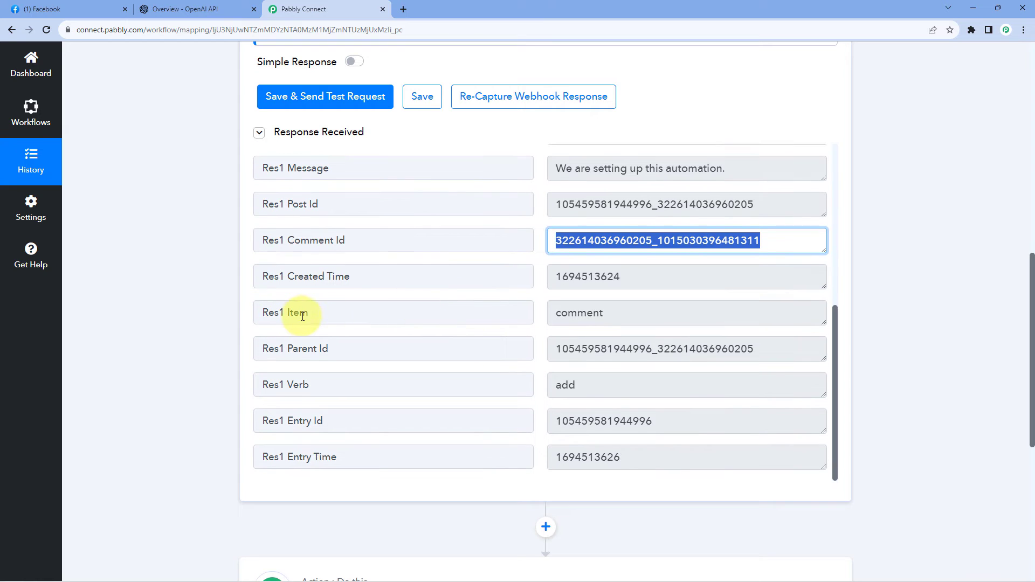
{"action": "double_click", "coordinate": [594, 313]}
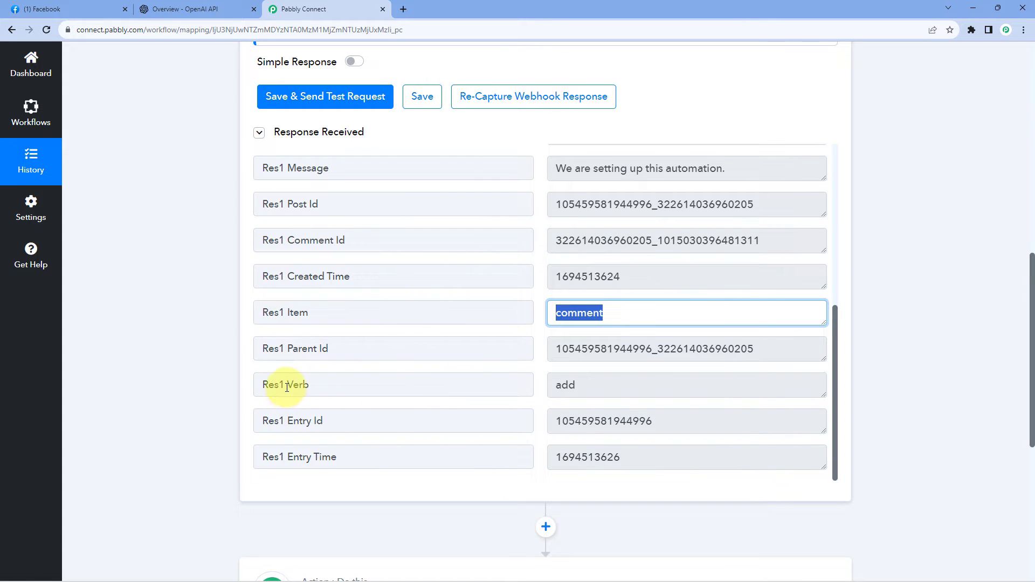
Check the comment's verb in the captured response and read the trigger's note on filtering by verb, item and sender ID.
{"action": "double_click", "coordinate": [557, 385]}
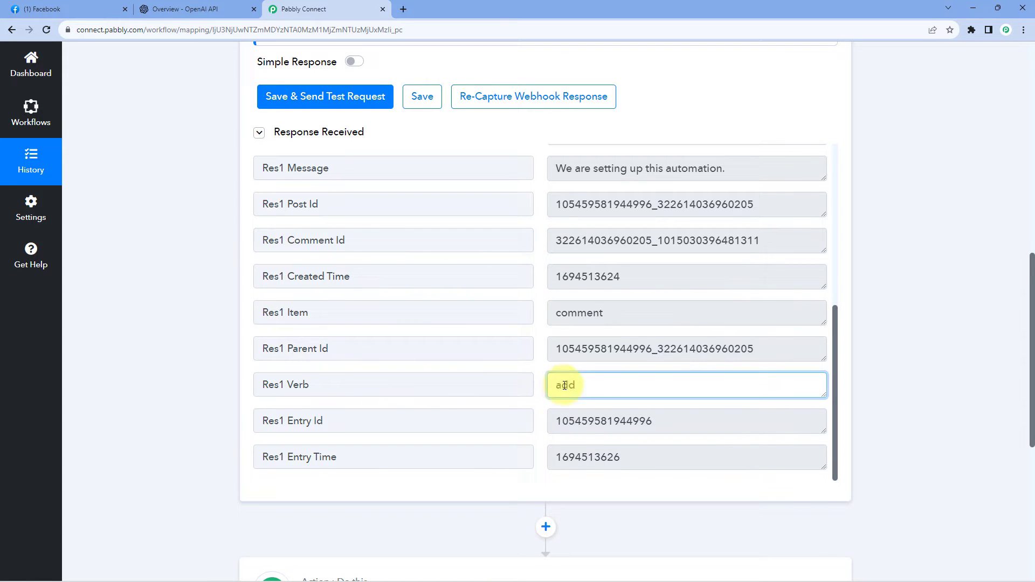
{"action": "left_click", "coordinate": [195, 349]}
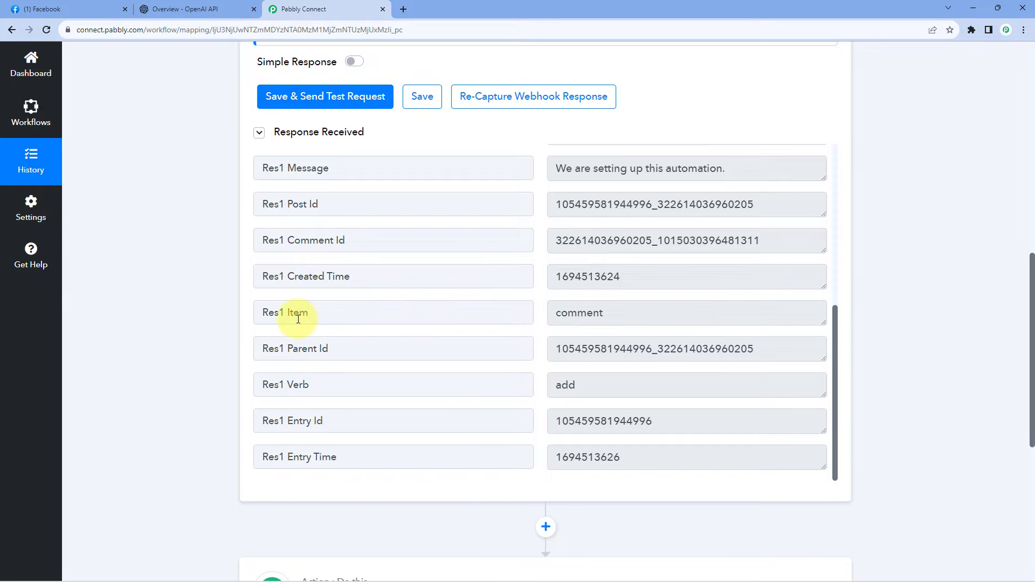
{"action": "scroll", "coordinate": [201, 298], "scroll_direction": "up", "scroll_amount": 4}
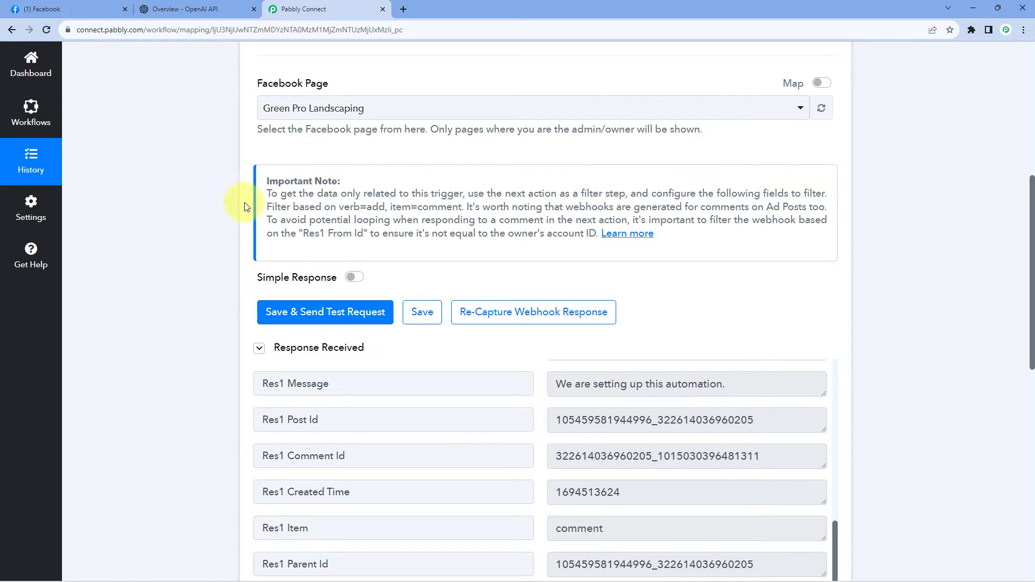
{"action": "scroll", "coordinate": [289, 192], "scroll_direction": "up", "scroll_amount": 3}
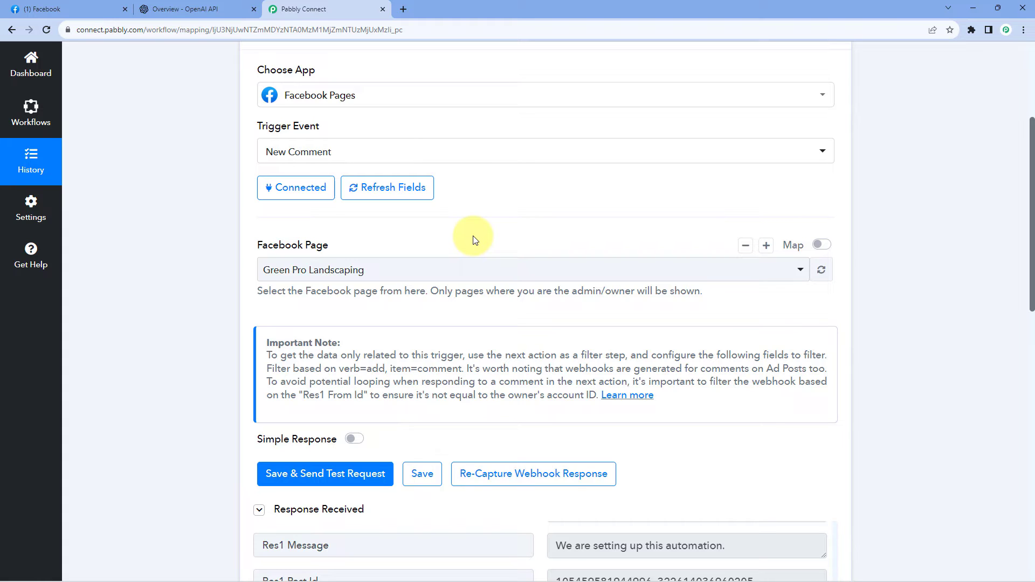
{"action": "scroll", "coordinate": [473, 239], "scroll_direction": "down", "scroll_amount": 2}
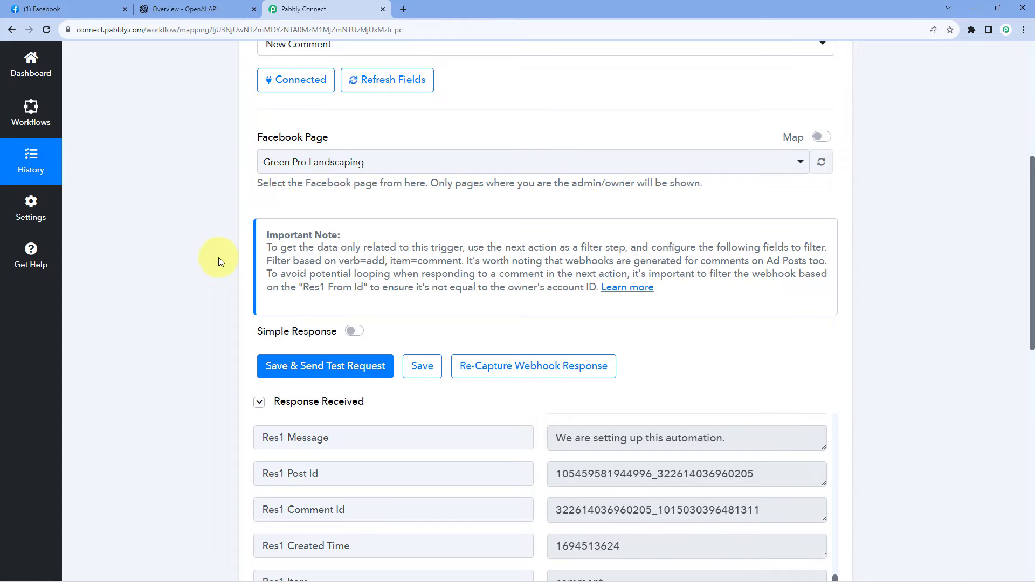
{"action": "scroll", "coordinate": [218, 257], "scroll_direction": "up", "scroll_amount": 1}
{"action": "scroll", "coordinate": [232, 132], "scroll_direction": "down", "scroll_amount": 3}
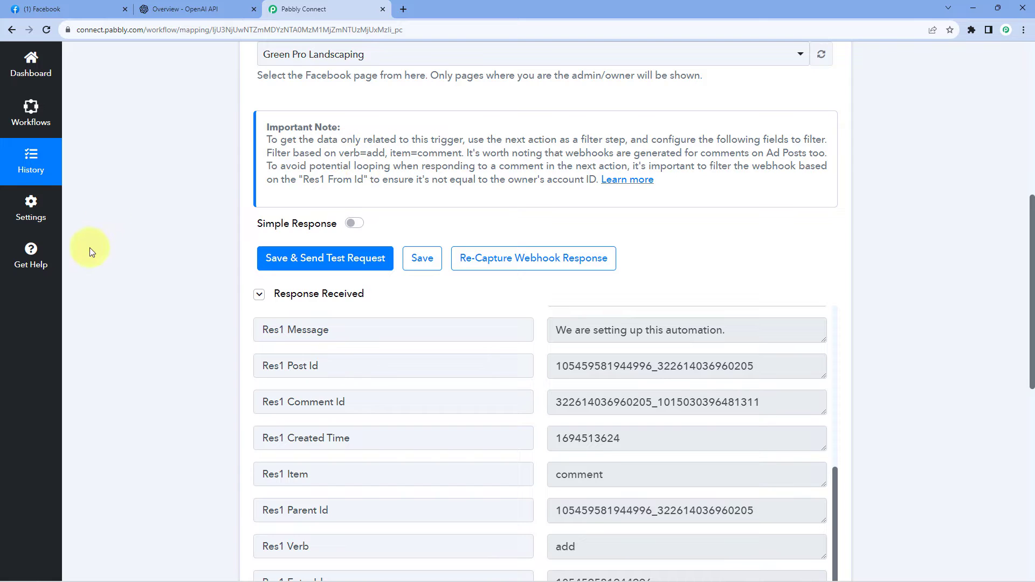
Check the Item and Verb labels and values in the captured response against the filter conditions given in the note.
{"action": "scroll", "coordinate": [185, 226], "scroll_direction": "down", "scroll_amount": 6}
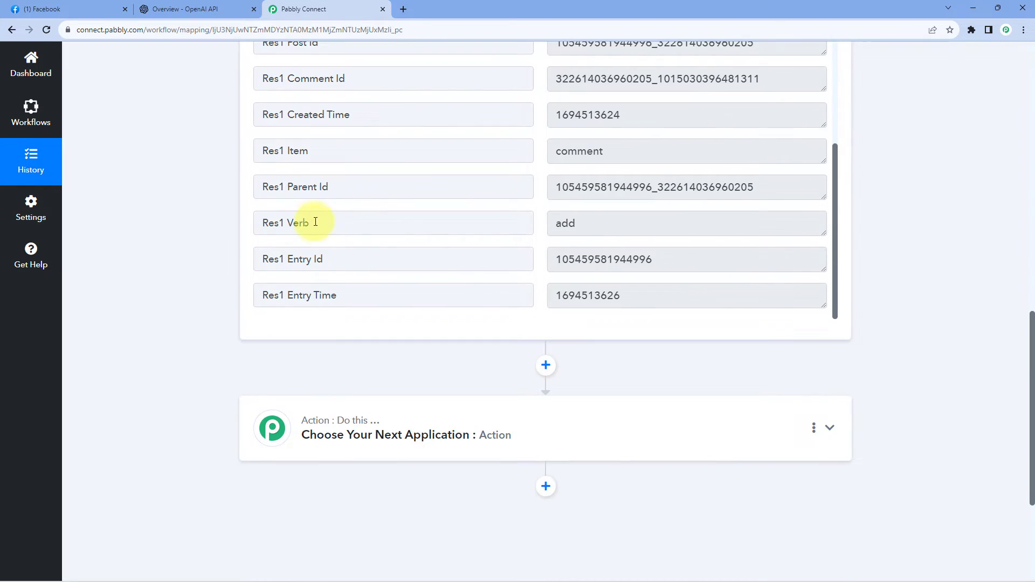
{"action": "left_click_drag", "start_coordinate": [314, 156], "coordinate": [254, 148]}
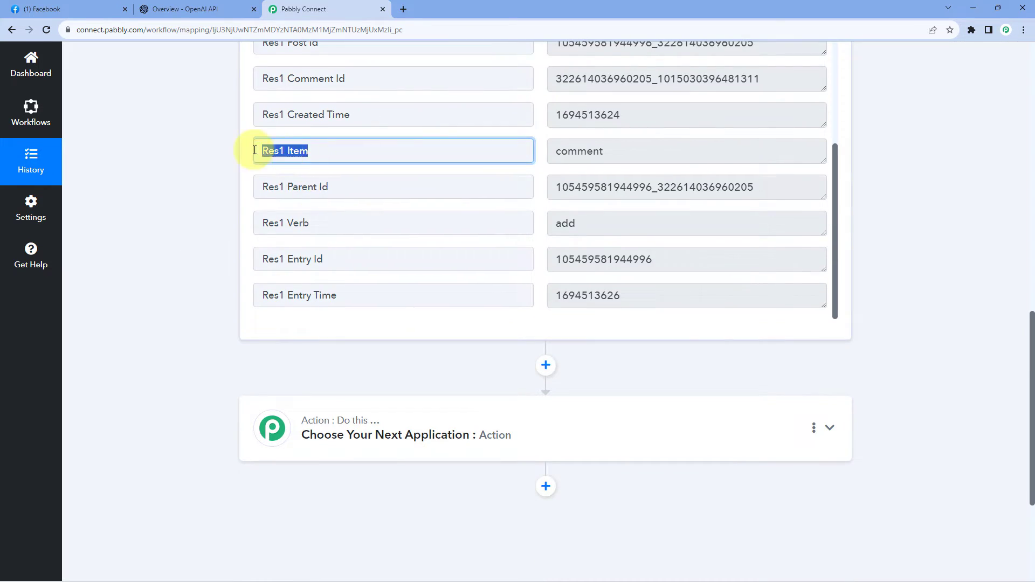
{"action": "left_click_drag", "start_coordinate": [312, 222], "coordinate": [251, 232]}
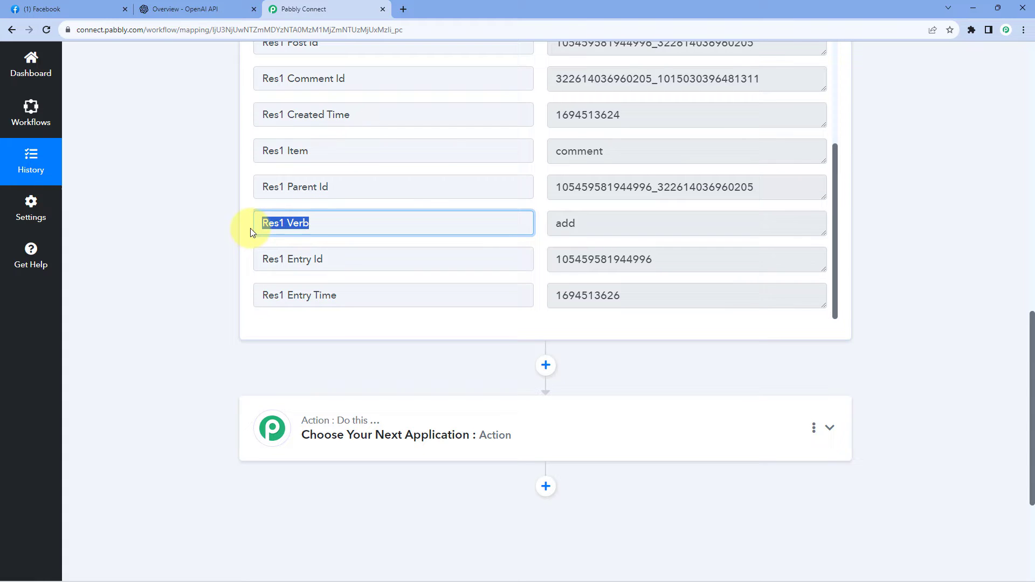
{"action": "double_click", "coordinate": [566, 223]}
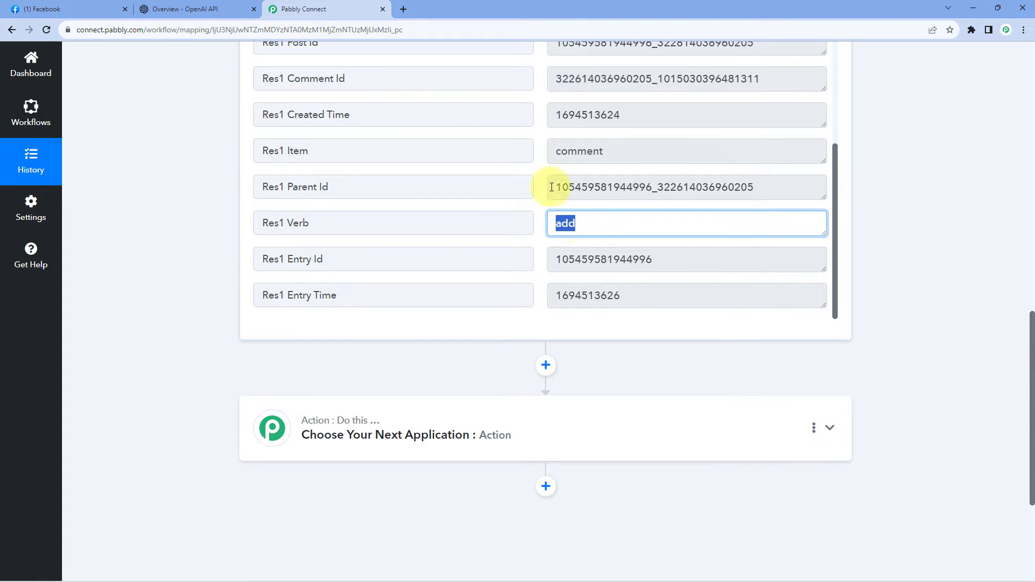
{"action": "double_click", "coordinate": [576, 151]}
{"action": "left_click", "coordinate": [541, 145]}
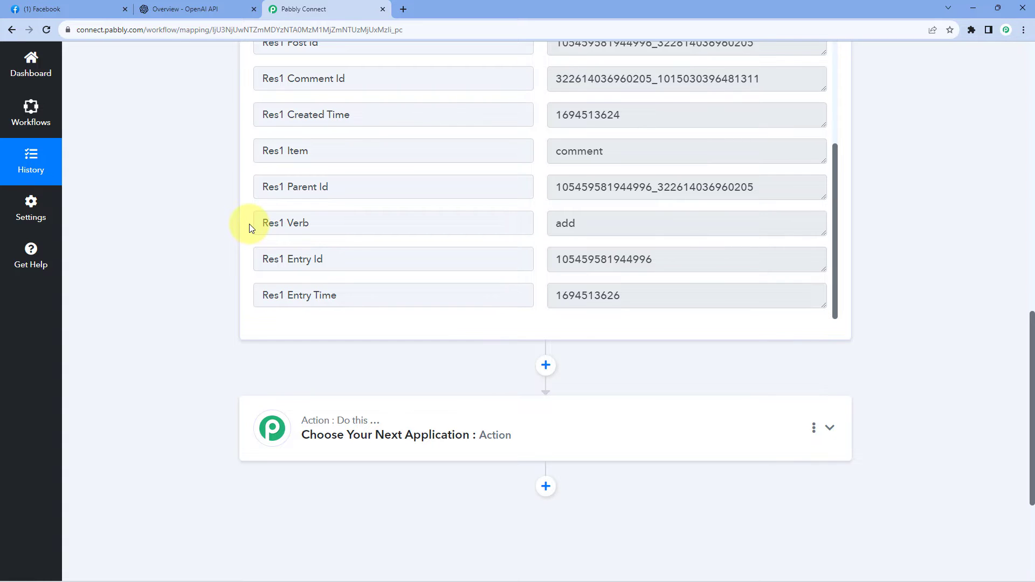
Open the Facebook Pages guide linked in the trigger's note and find its New Comment section.
{"action": "scroll", "coordinate": [250, 226], "scroll_direction": "up", "scroll_amount": 7}
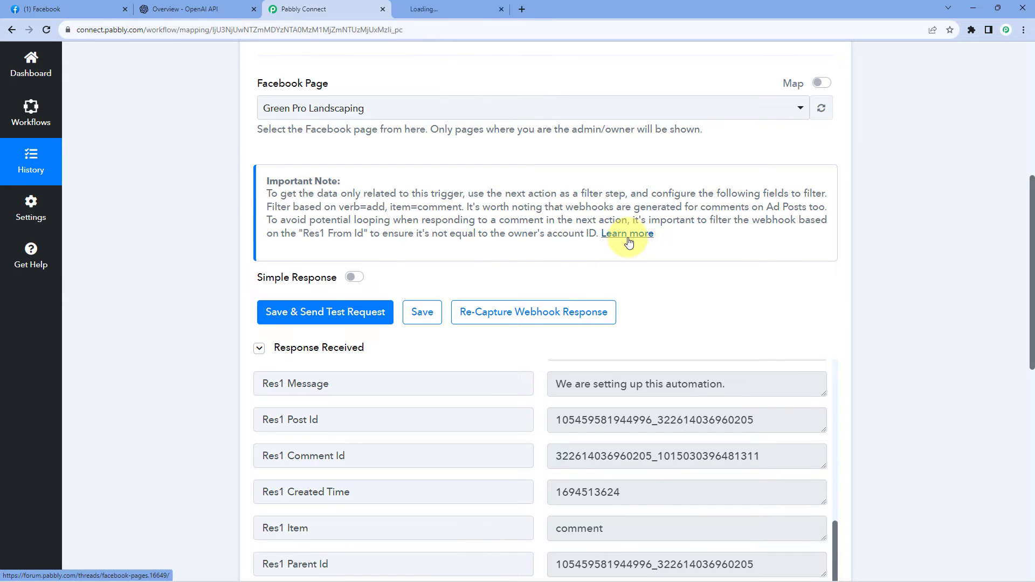
{"action": "left_click", "coordinate": [458, 8]}
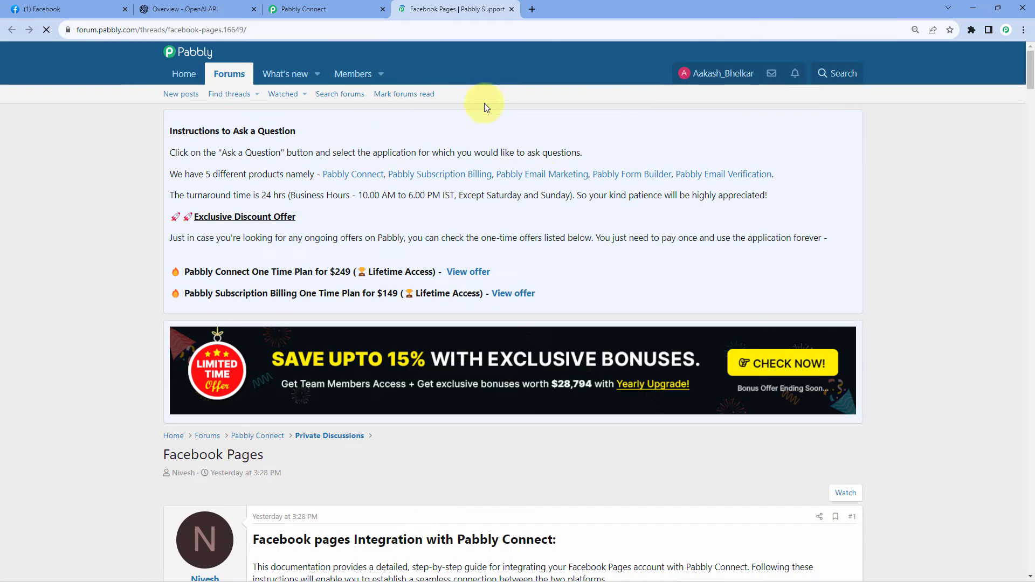
{"action": "scroll", "coordinate": [533, 183], "scroll_direction": "down", "scroll_amount": 7}
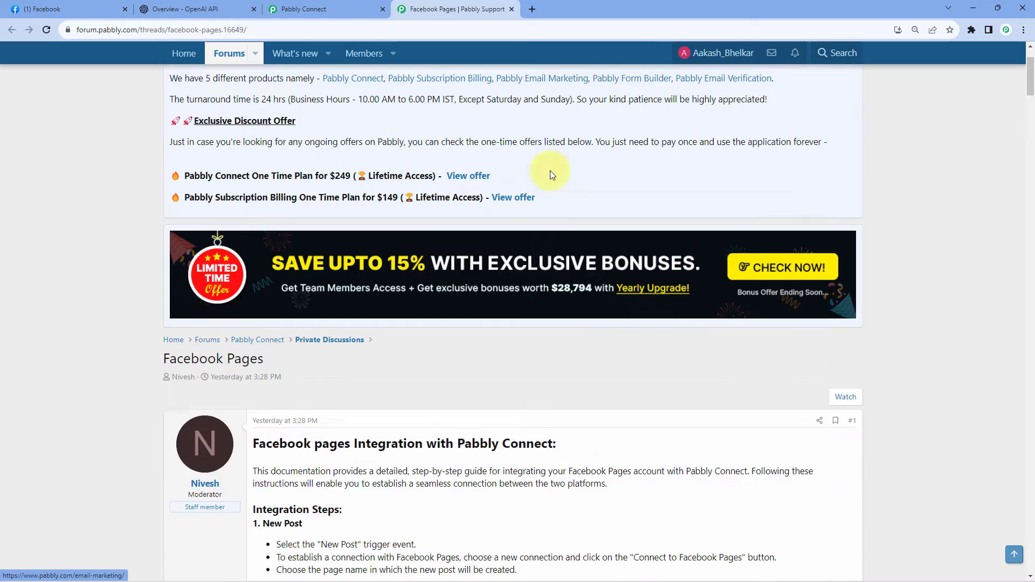
{"action": "scroll", "coordinate": [502, 158], "scroll_direction": "down", "scroll_amount": 2}
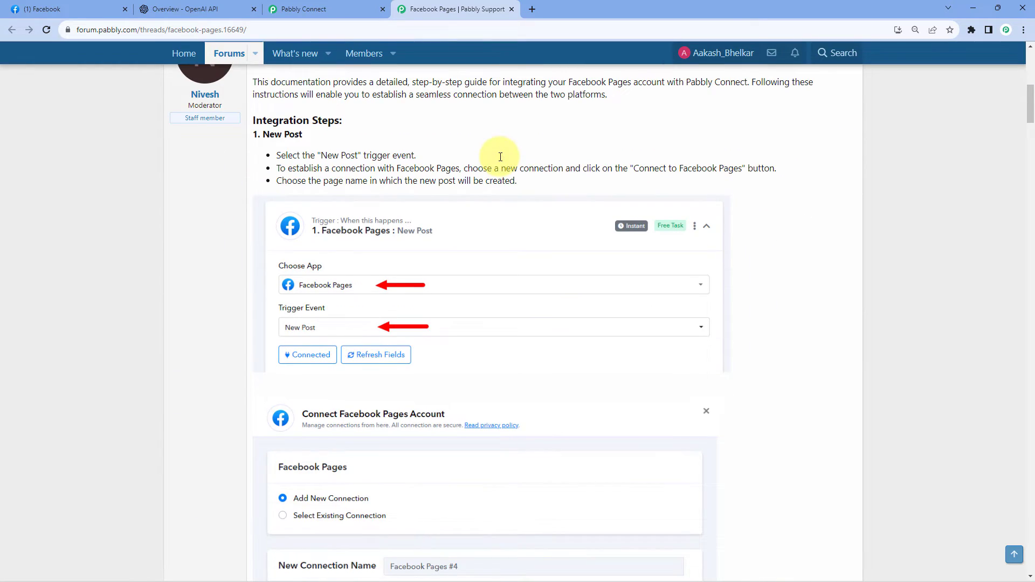
{"action": "scroll", "coordinate": [500, 156], "scroll_direction": "down", "scroll_amount": 16}
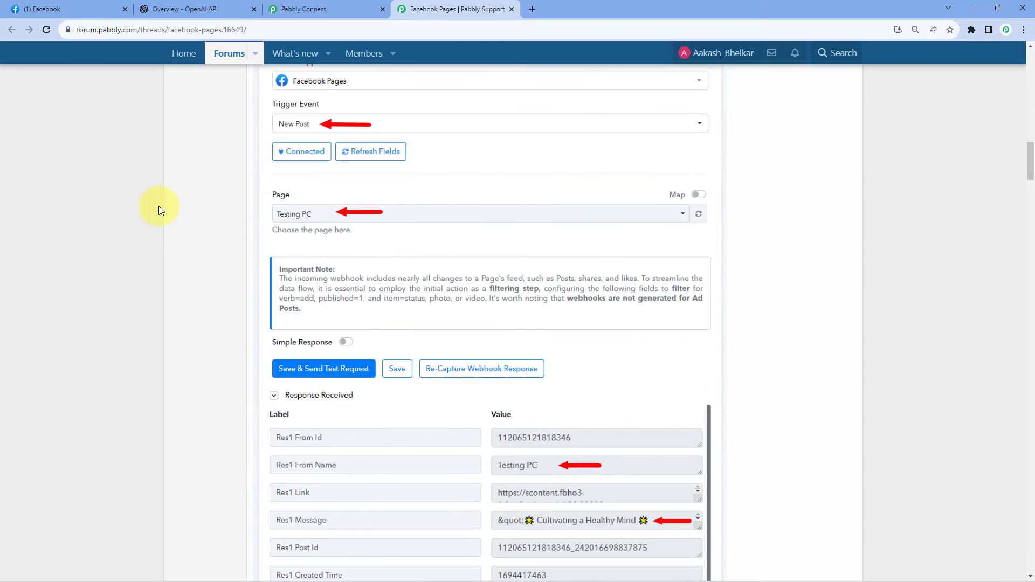
{"action": "scroll", "coordinate": [158, 206], "scroll_direction": "down", "scroll_amount": 17}
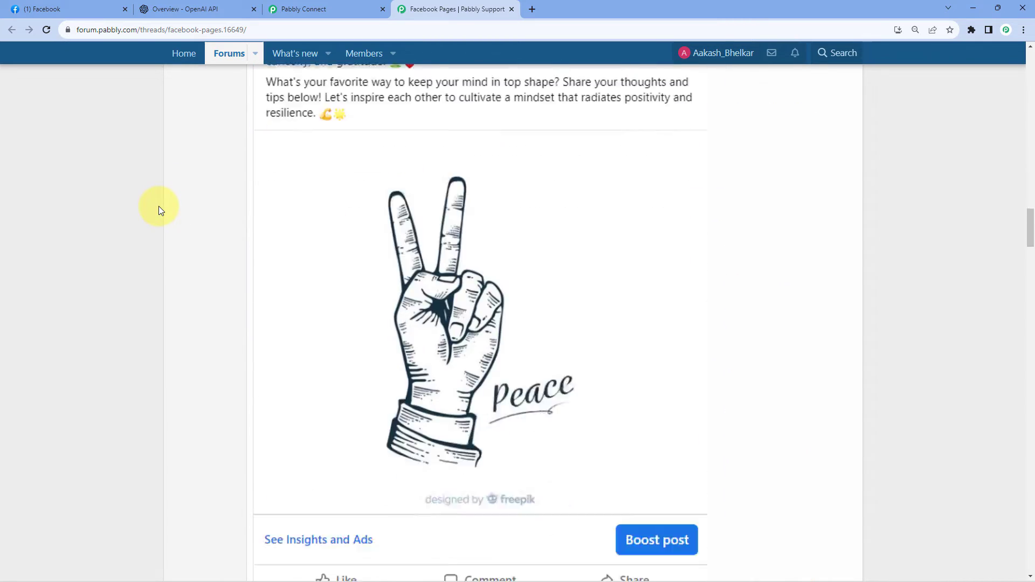
{"action": "scroll", "coordinate": [158, 206], "scroll_direction": "down", "scroll_amount": 18}
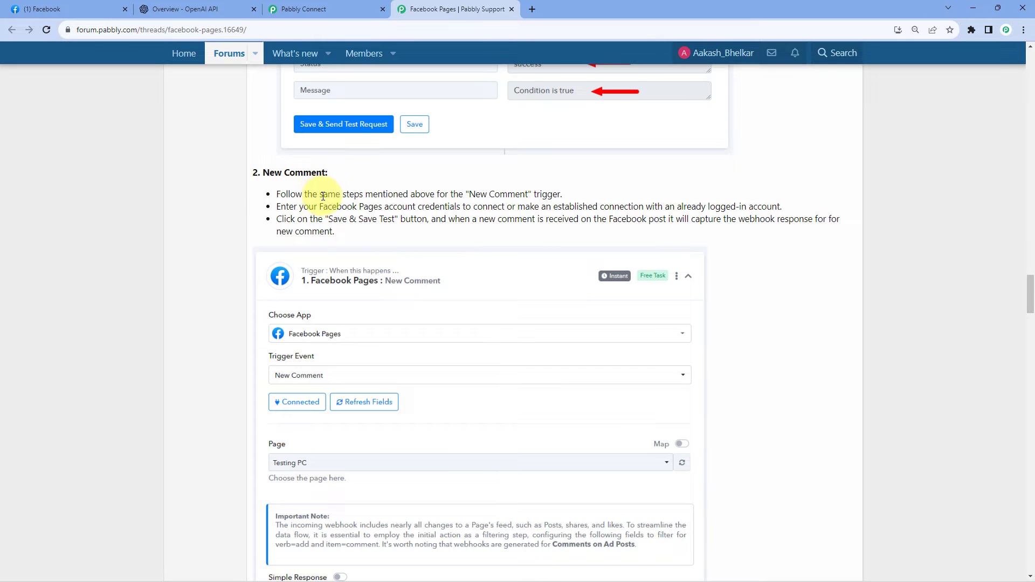
Examine the guide's New Comment instructions and its example filter conditions for verb, item and sender ID.
{"action": "scroll", "coordinate": [230, 161], "scroll_direction": "down", "scroll_amount": 4}
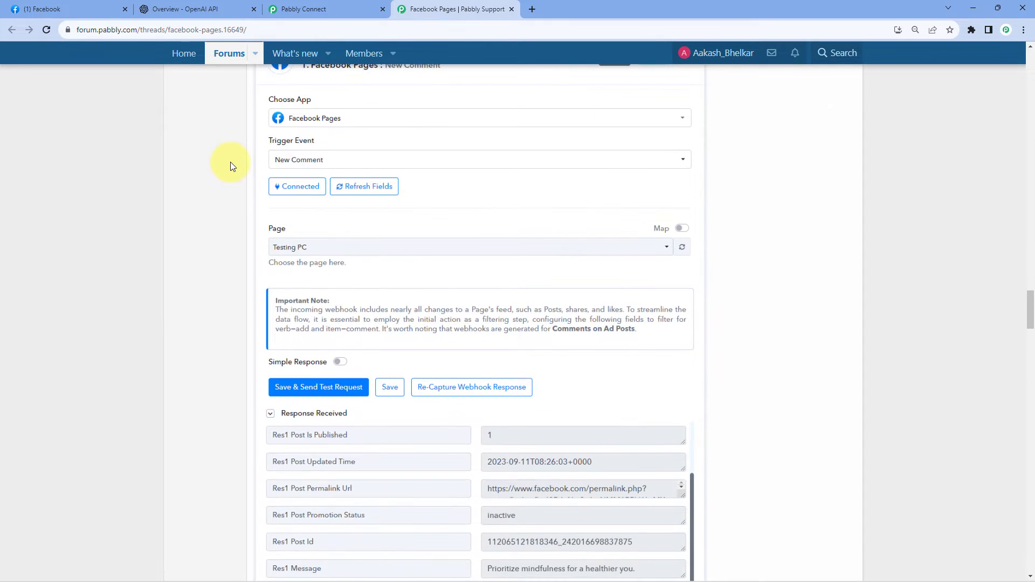
{"action": "scroll", "coordinate": [231, 162], "scroll_direction": "down", "scroll_amount": 5}
{"action": "scroll", "coordinate": [231, 161], "scroll_direction": "down", "scroll_amount": 7}
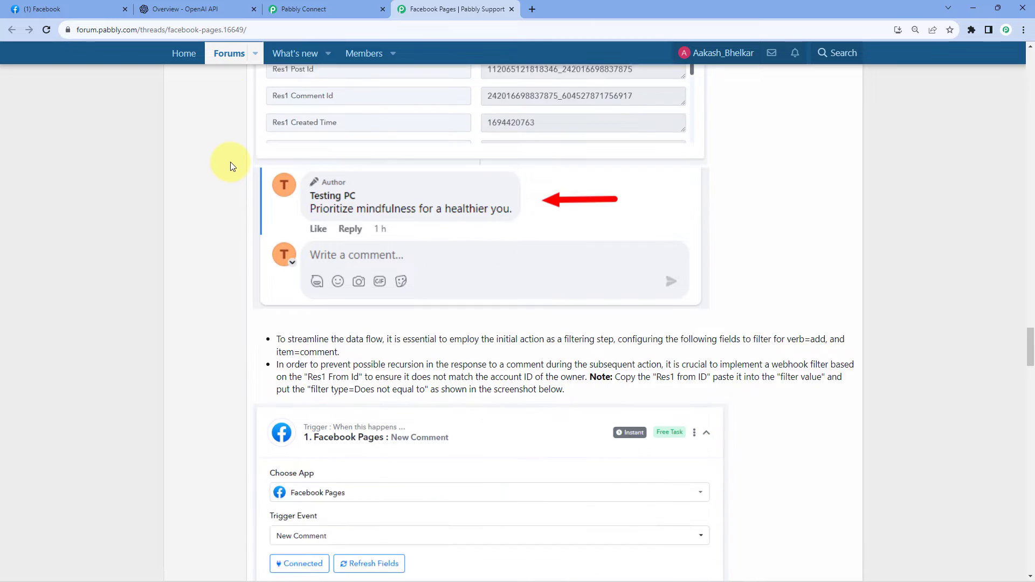
{"action": "scroll", "coordinate": [231, 161], "scroll_direction": "down", "scroll_amount": 8}
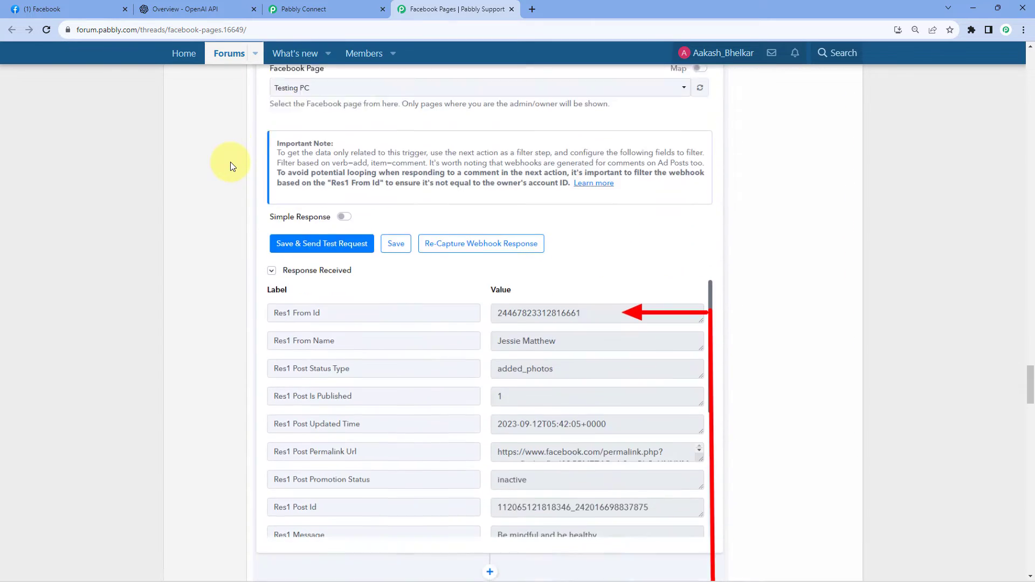
{"action": "scroll", "coordinate": [231, 162], "scroll_direction": "down", "scroll_amount": 8}
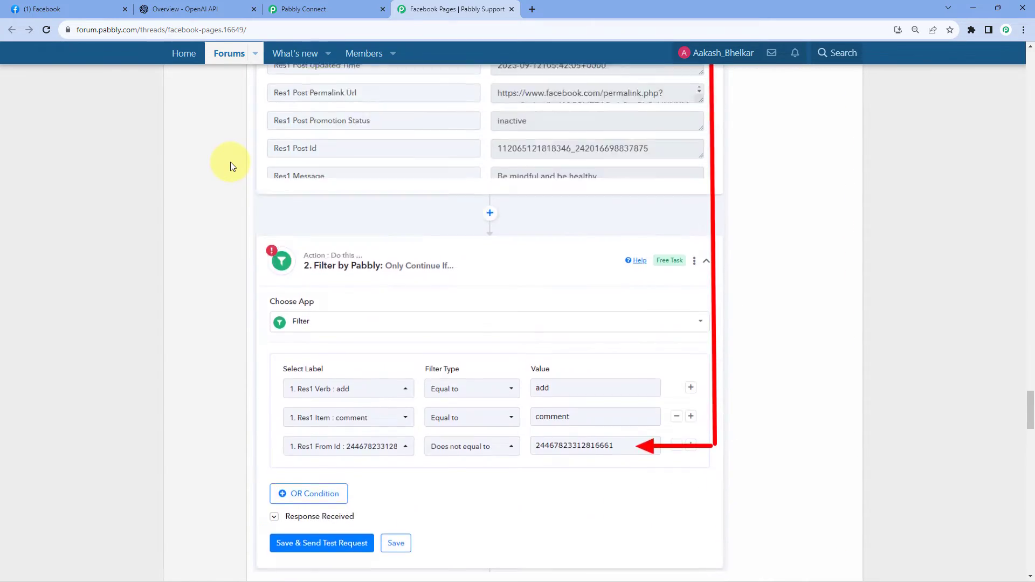
{"action": "scroll", "coordinate": [231, 162], "scroll_direction": "up", "scroll_amount": 10}
{"action": "scroll", "coordinate": [231, 162], "scroll_direction": "down", "scroll_amount": 5}
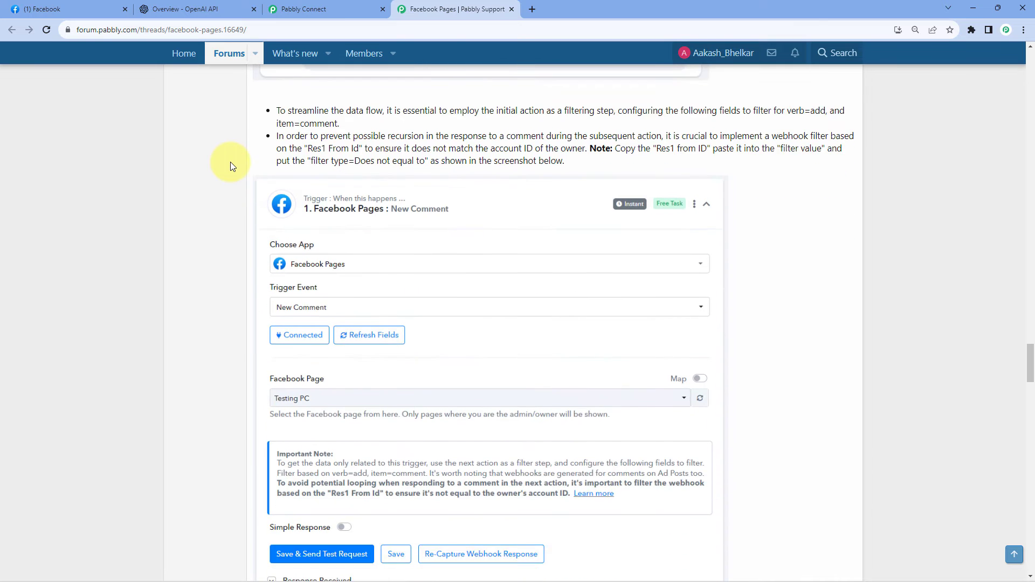
{"action": "scroll", "coordinate": [231, 162], "scroll_direction": "down", "scroll_amount": 7}
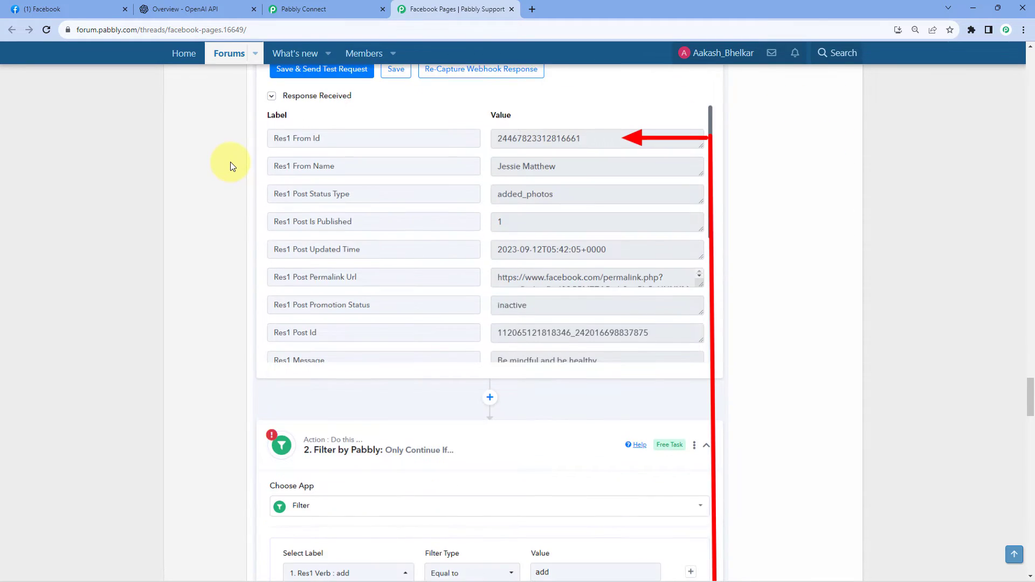
{"action": "scroll", "coordinate": [273, 261], "scroll_direction": "down", "scroll_amount": 4}
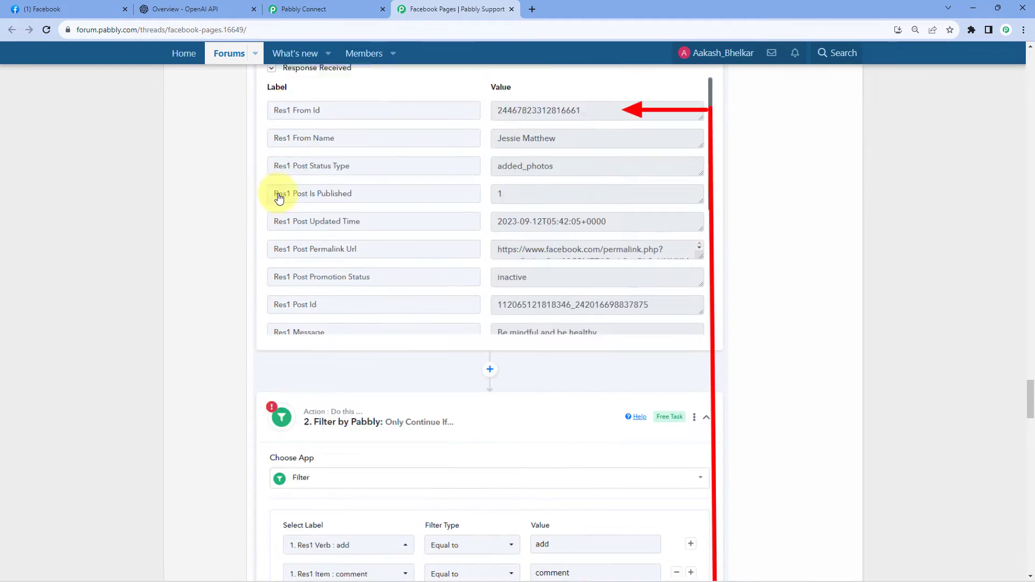
{"action": "scroll", "coordinate": [211, 196], "scroll_direction": "down", "scroll_amount": 3}
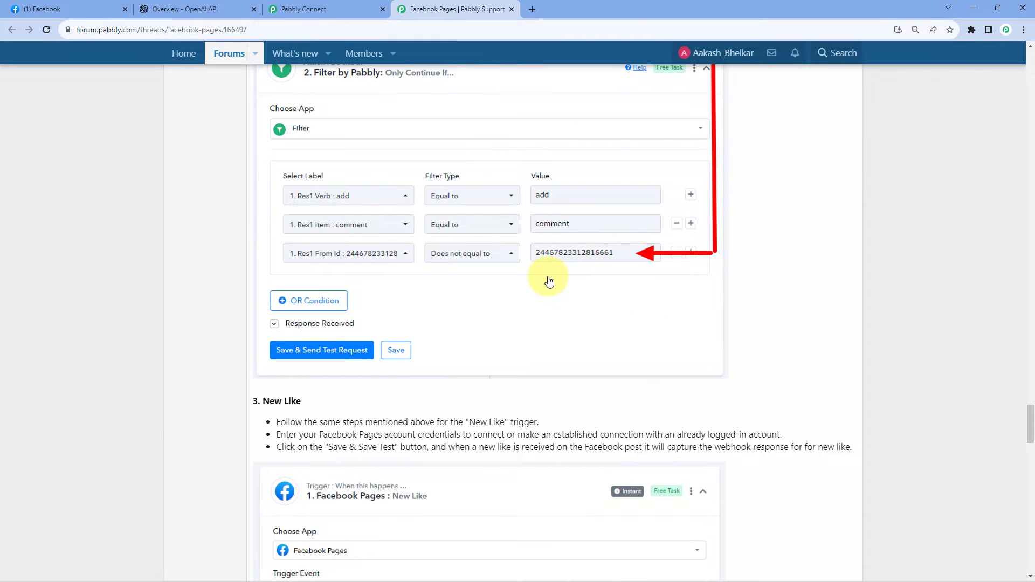
Return to Pabbly Connect and compare the captured comment with the one on Green Pro Landscaping's Facebook post.
{"action": "left_click", "coordinate": [308, 9]}
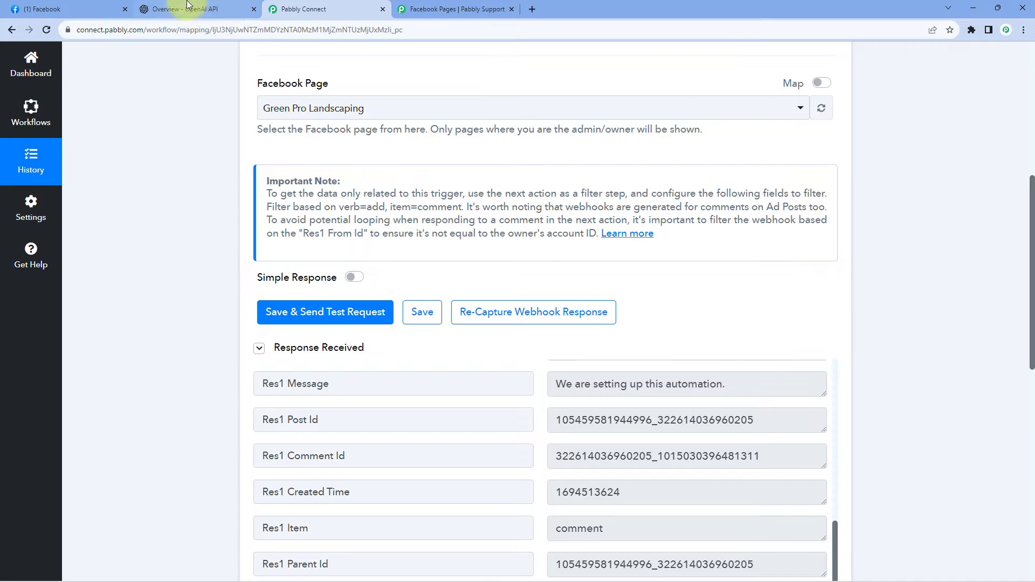
{"action": "left_click", "coordinate": [103, 10]}
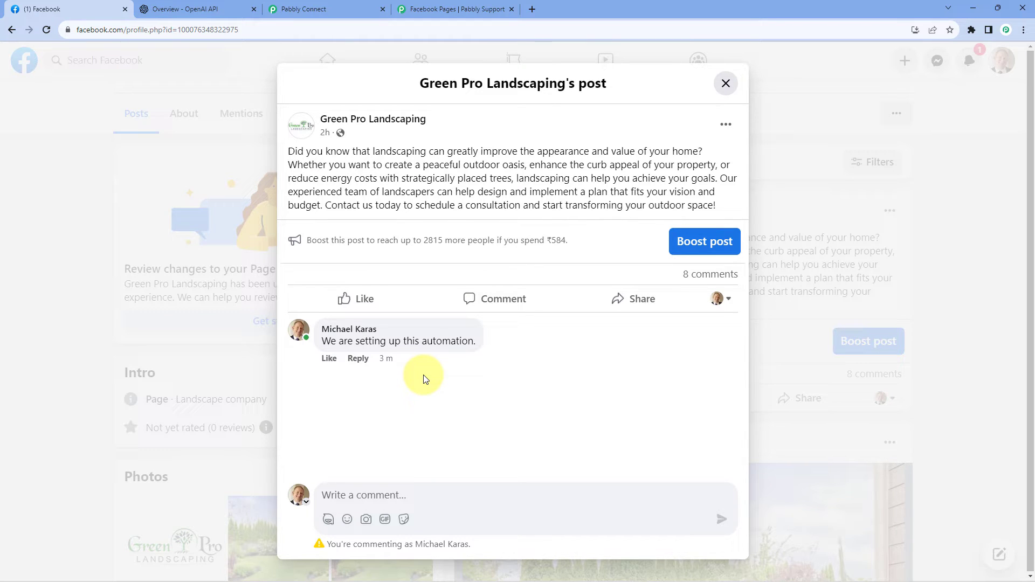
{"action": "left_click", "coordinate": [323, 9]}
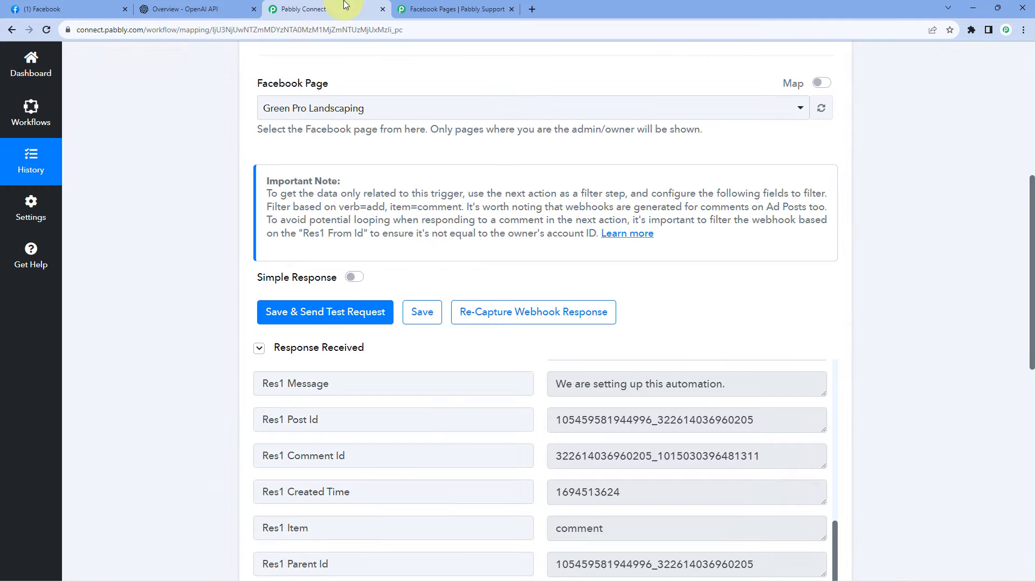
{"action": "left_click", "coordinate": [97, 9]}
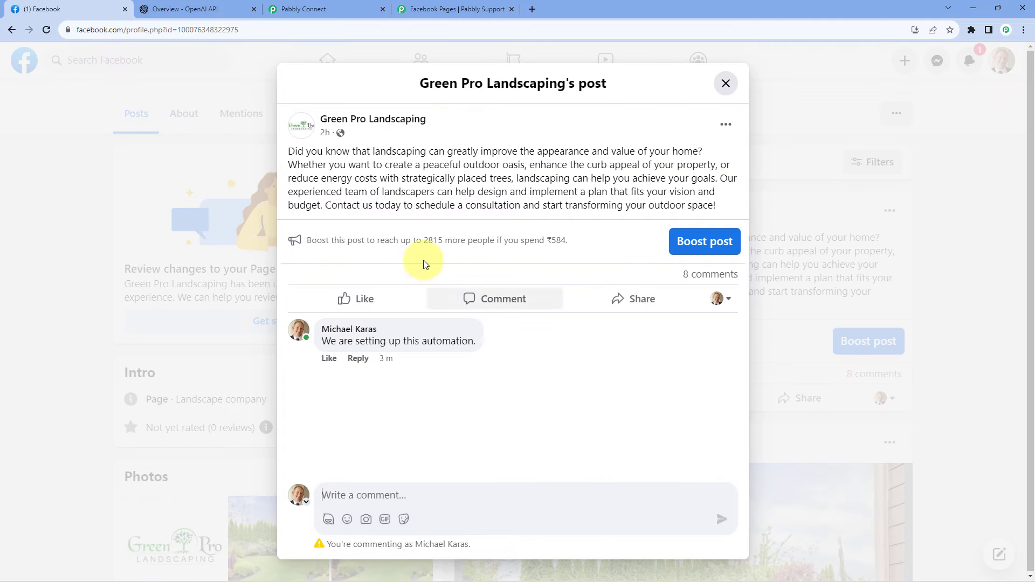
Review the New Comment trigger's filtering note and the captured sender details in Pabbly Connect, and switch to the comment on Facebook.
{"action": "left_click", "coordinate": [345, 5]}
{"action": "scroll", "coordinate": [432, 93], "scroll_direction": "up", "scroll_amount": 3}
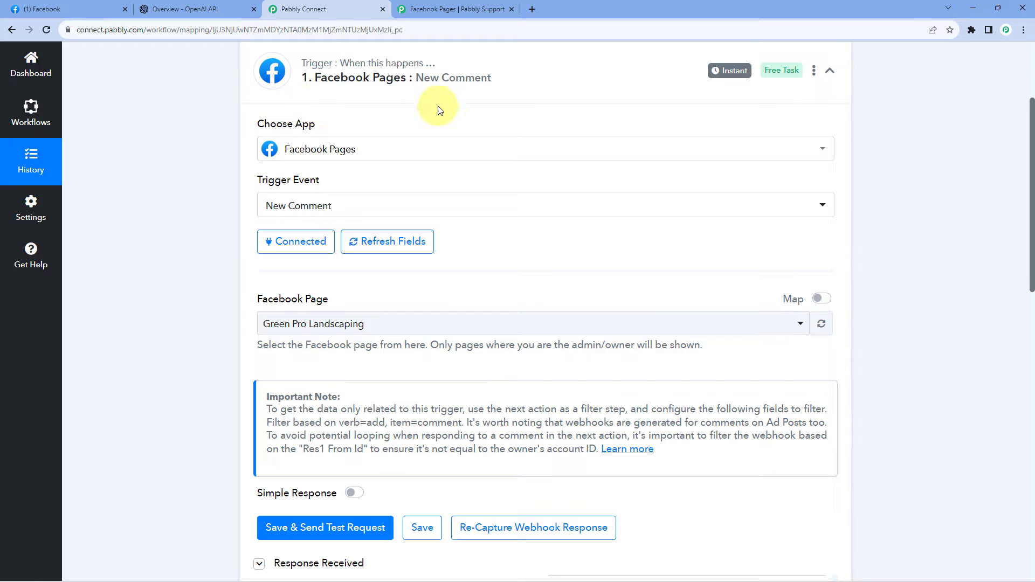
{"action": "scroll", "coordinate": [438, 111], "scroll_direction": "down", "scroll_amount": 1}
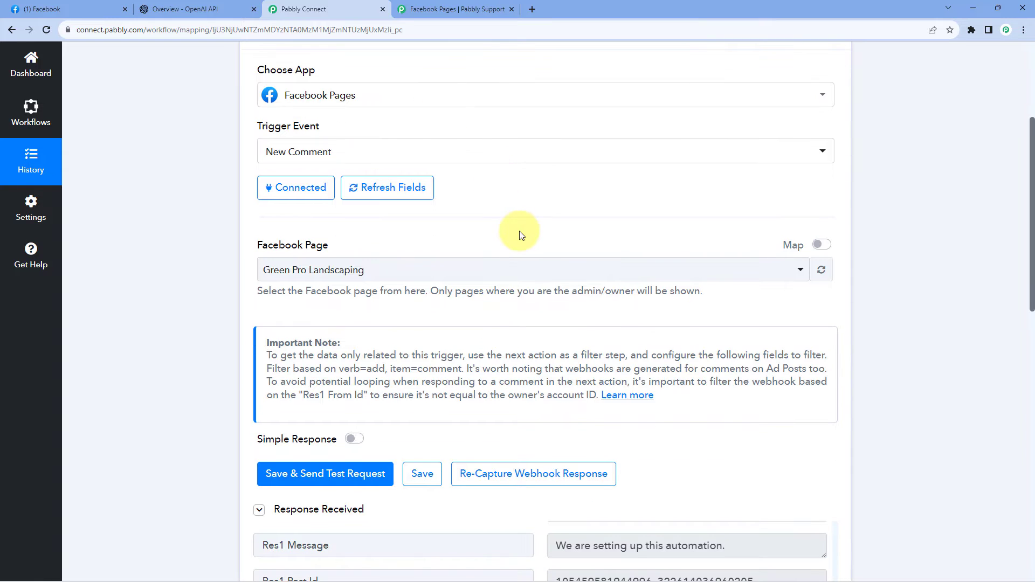
{"action": "scroll", "coordinate": [521, 235], "scroll_direction": "down", "scroll_amount": 4}
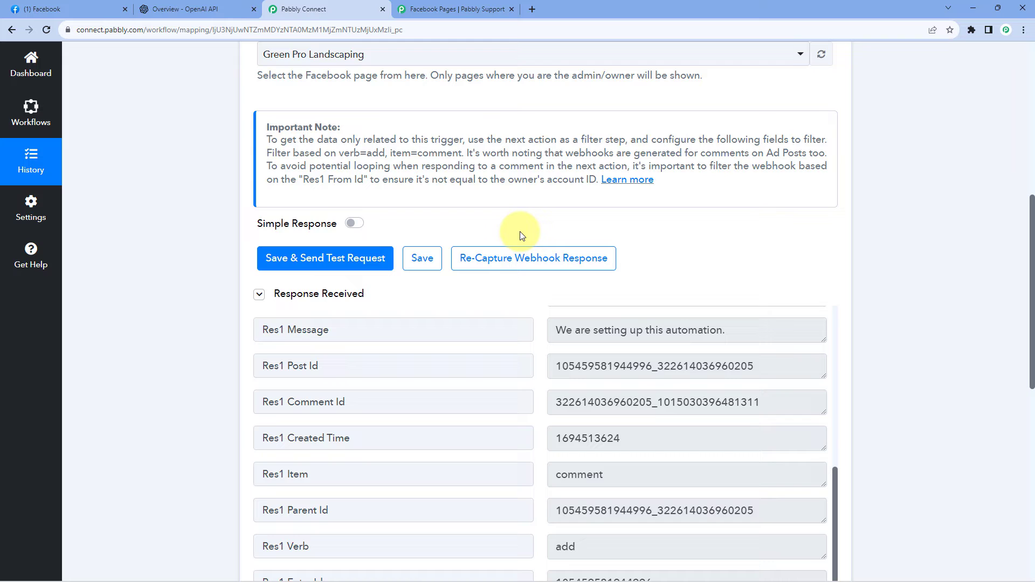
{"action": "scroll", "coordinate": [547, 439], "scroll_direction": "up", "scroll_amount": 6}
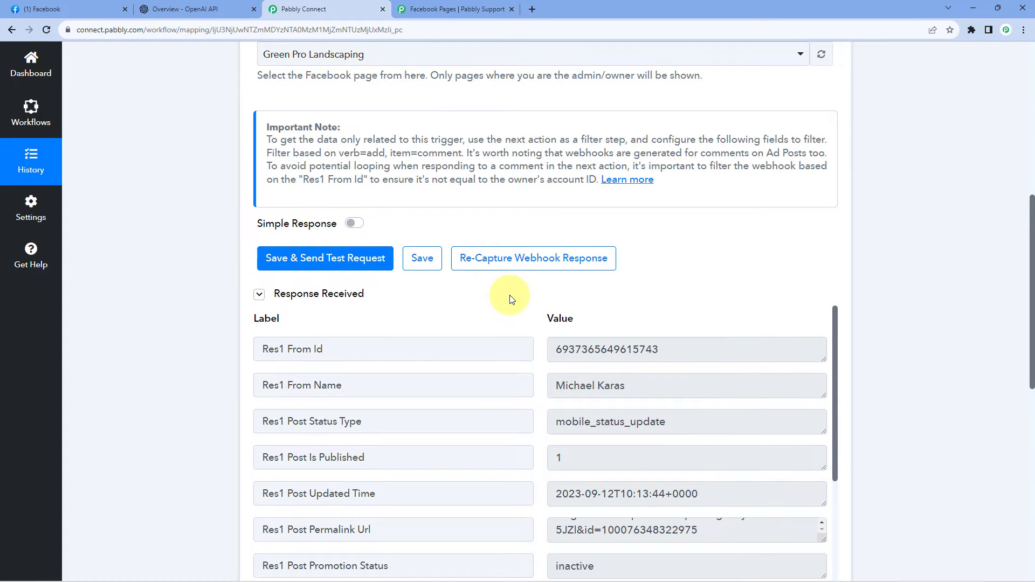
{"action": "left_click", "coordinate": [86, 9]}
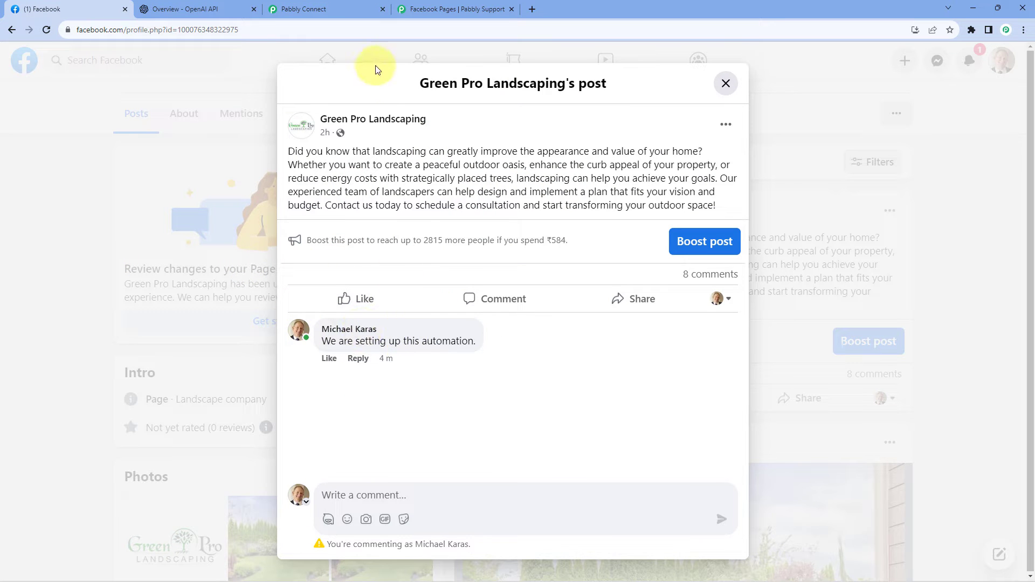
Compare the guide's sender ID filter condition with the captured Res1 From Id in Pabbly Connect and the commenter on the Facebook post.
{"action": "mouse_move", "coordinate": [431, 121]}
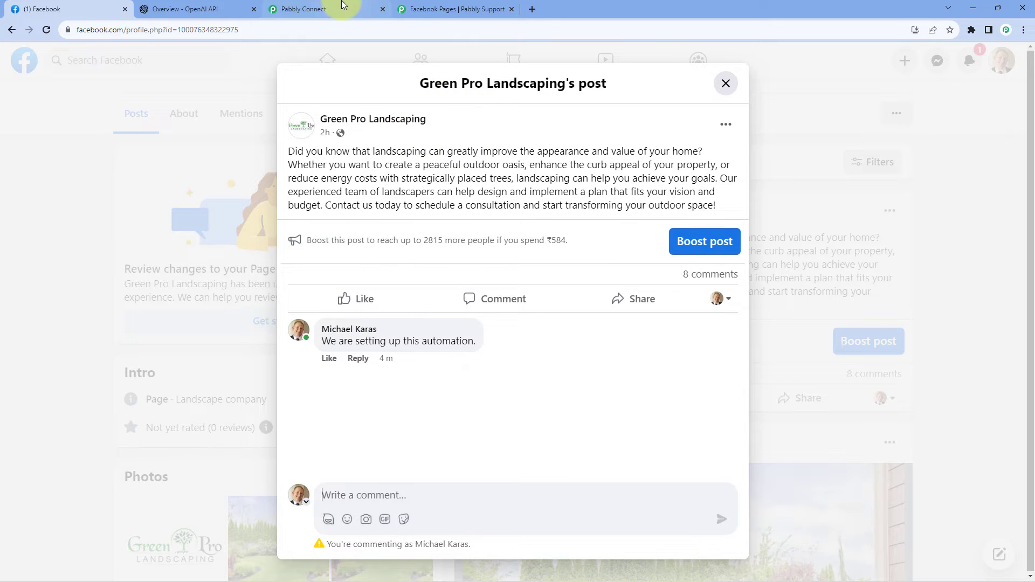
{"action": "left_click", "coordinate": [453, 10]}
{"action": "scroll", "coordinate": [411, 273], "scroll_direction": "down", "scroll_amount": 1}
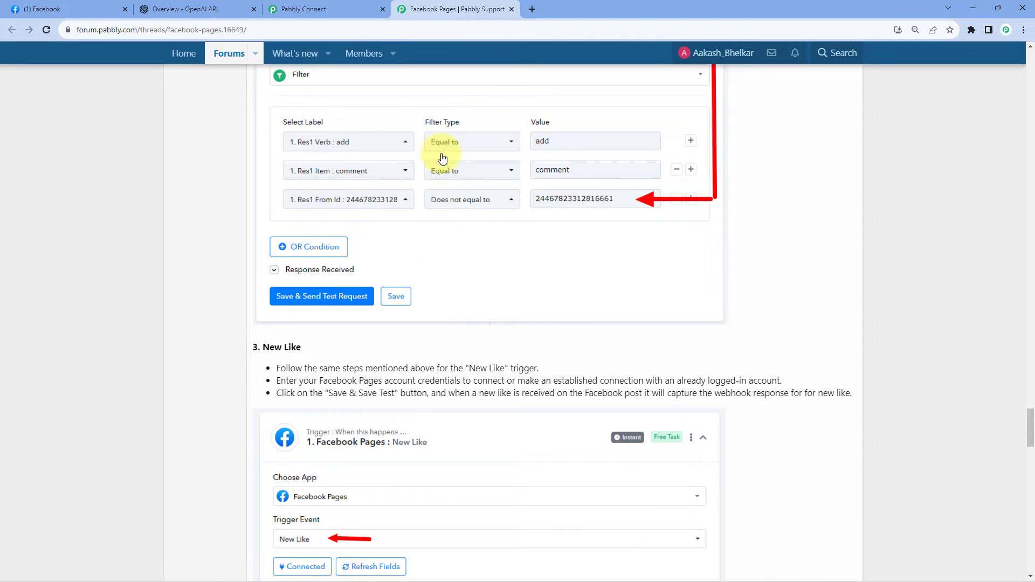
{"action": "left_click", "coordinate": [320, 10]}
{"action": "scroll", "coordinate": [208, 244], "scroll_direction": "down", "scroll_amount": 5}
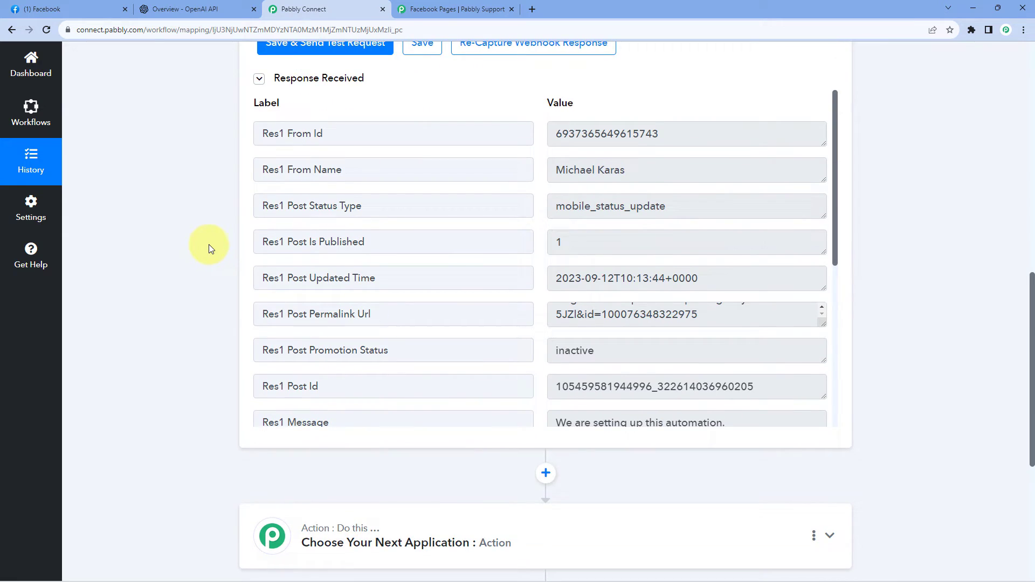
{"action": "left_click_drag", "start_coordinate": [262, 134], "coordinate": [328, 139]}
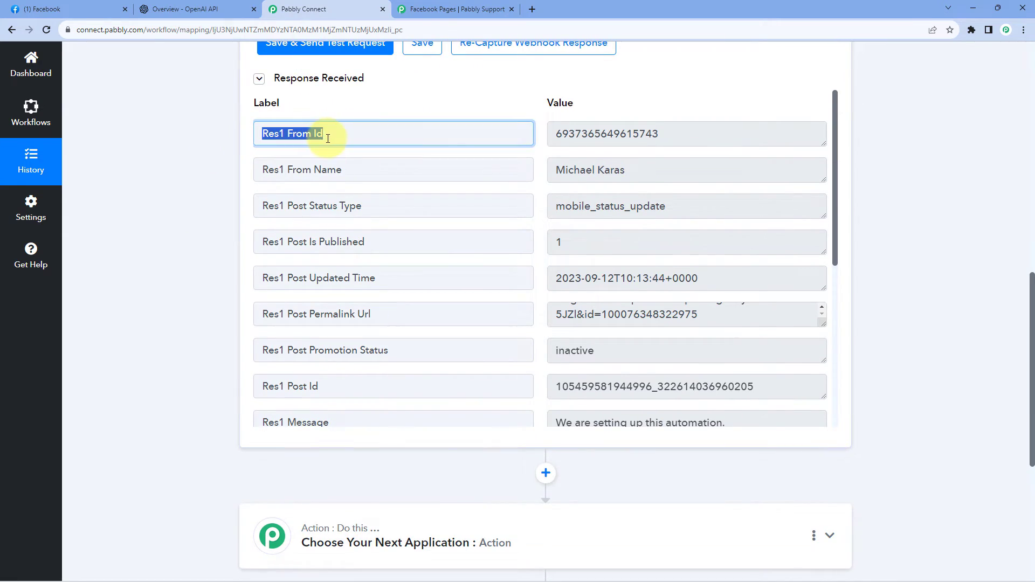
{"action": "left_click", "coordinate": [328, 138]}
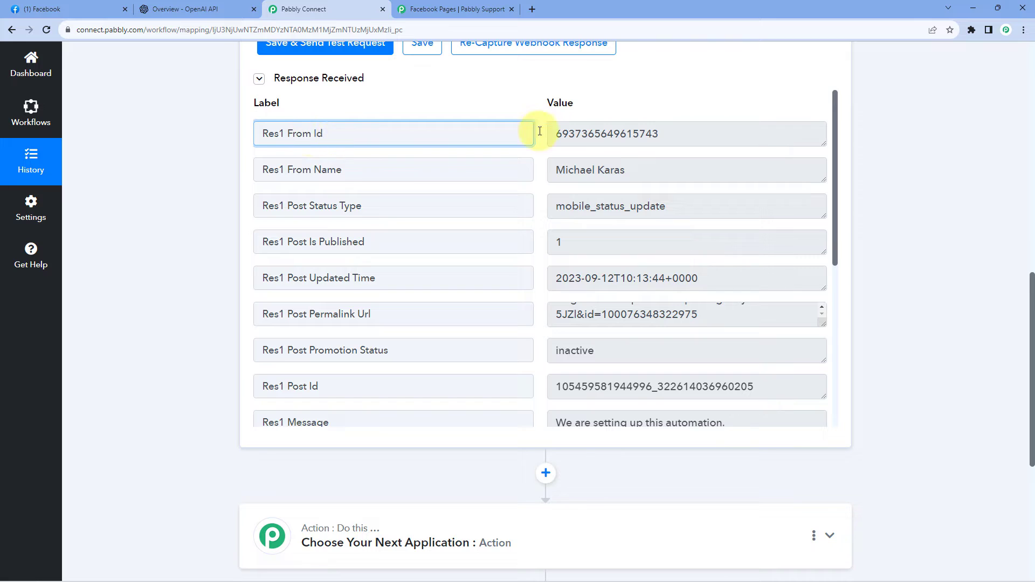
{"action": "left_click_drag", "start_coordinate": [557, 134], "coordinate": [661, 134]}
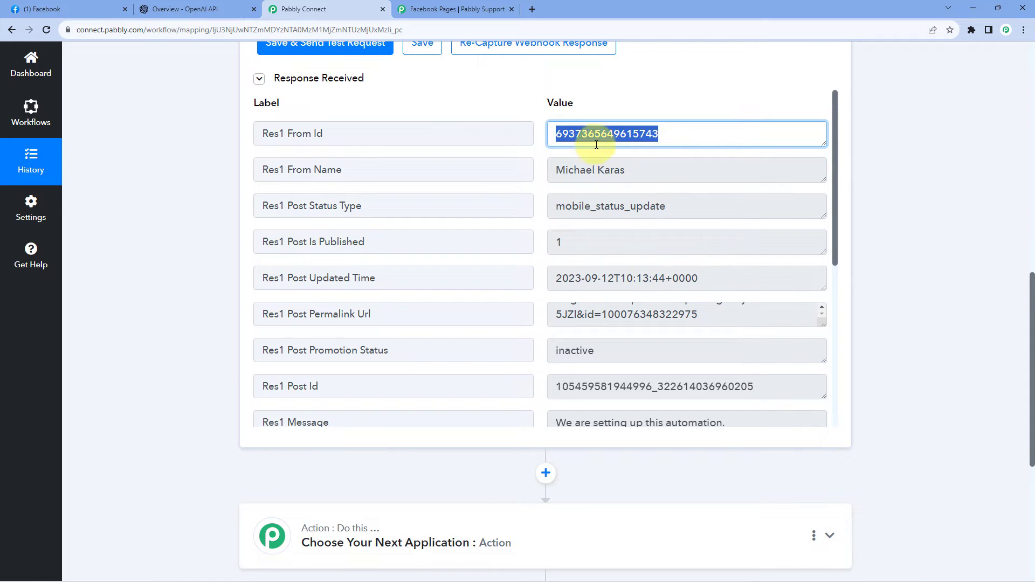
{"action": "left_click", "coordinate": [102, 9]}
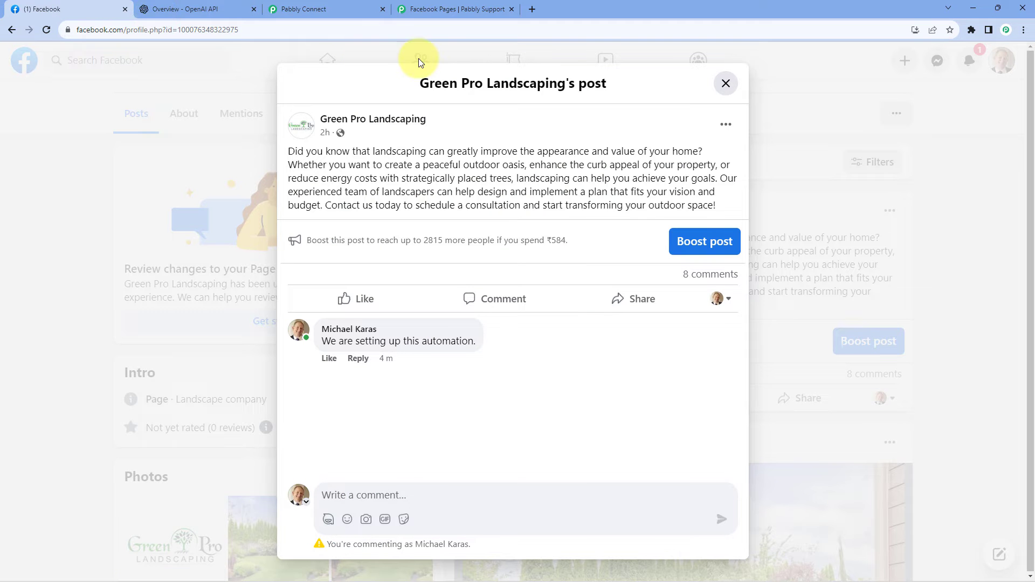
{"action": "left_click", "coordinate": [354, 4]}
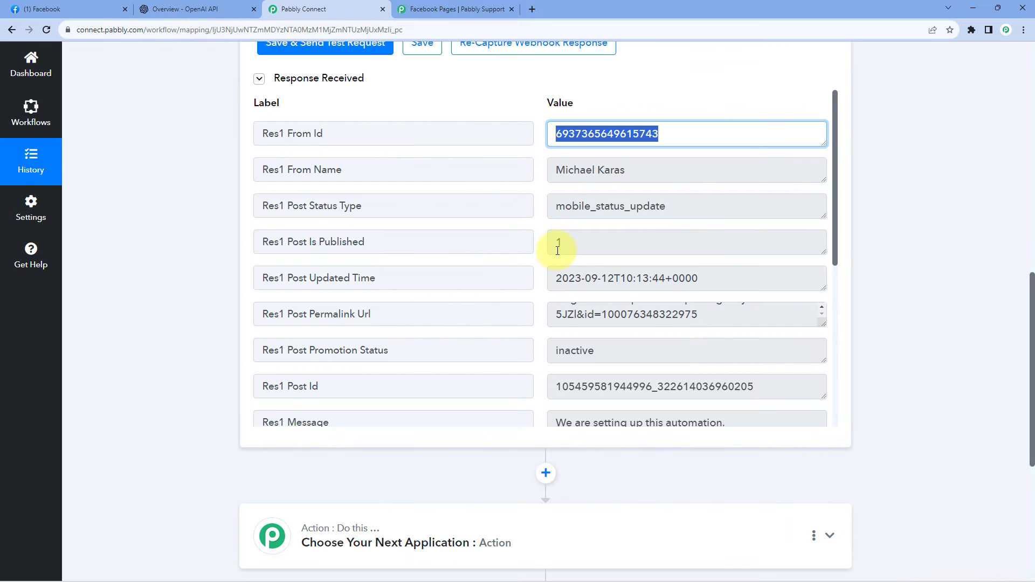
Examine the captured Res1 Post Id value, particularly the part before the underscore.
{"action": "scroll", "coordinate": [540, 245], "scroll_direction": "down", "scroll_amount": 3}
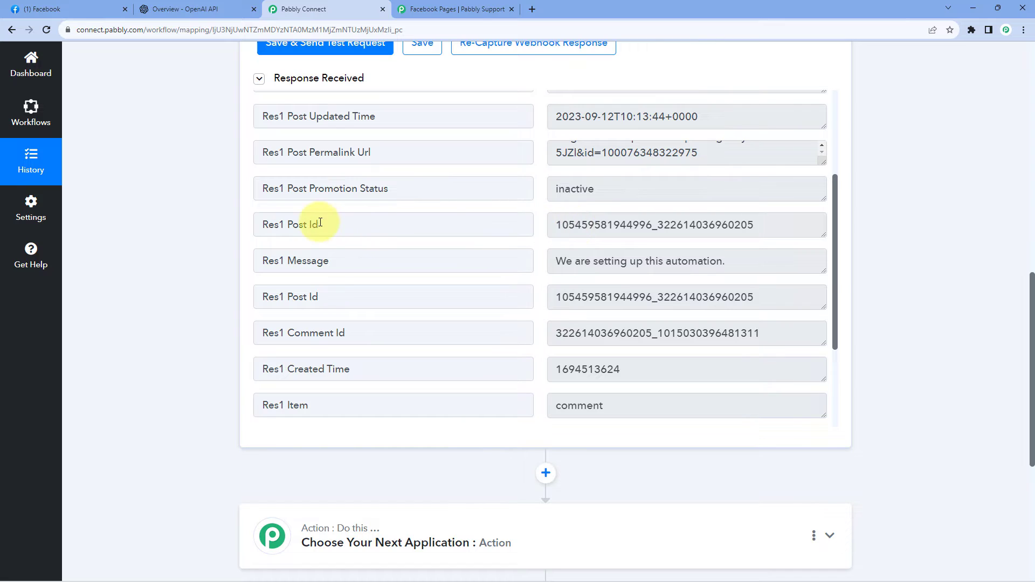
{"action": "double_click", "coordinate": [595, 225]}
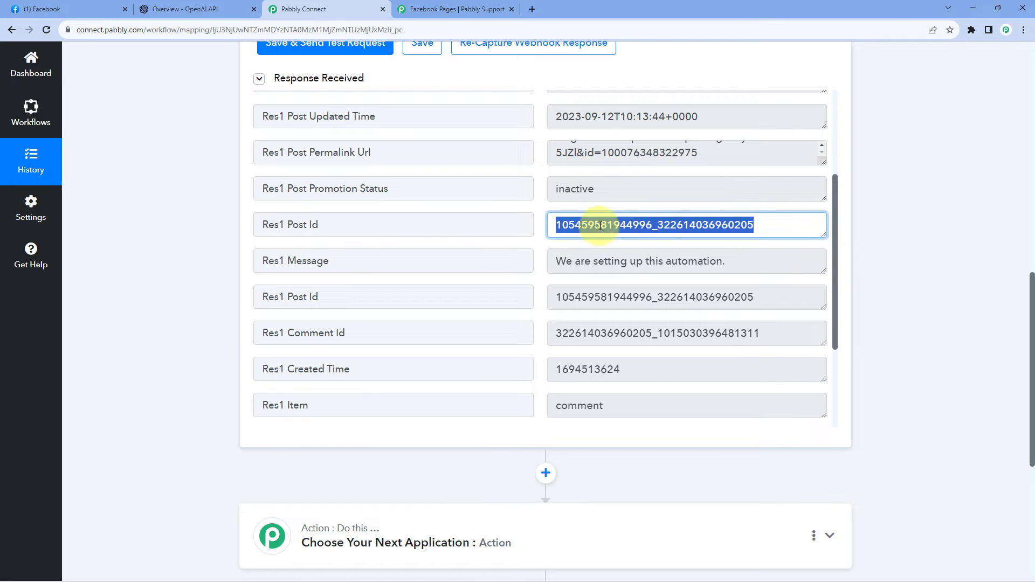
{"action": "left_click", "coordinate": [650, 225]}
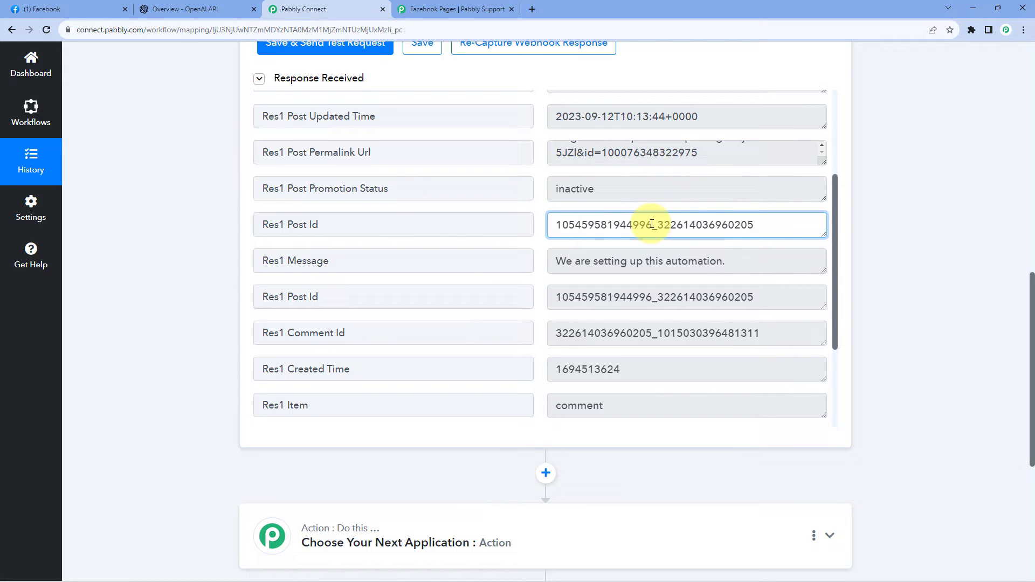
{"action": "left_click_drag", "start_coordinate": [652, 224], "coordinate": [550, 224]}
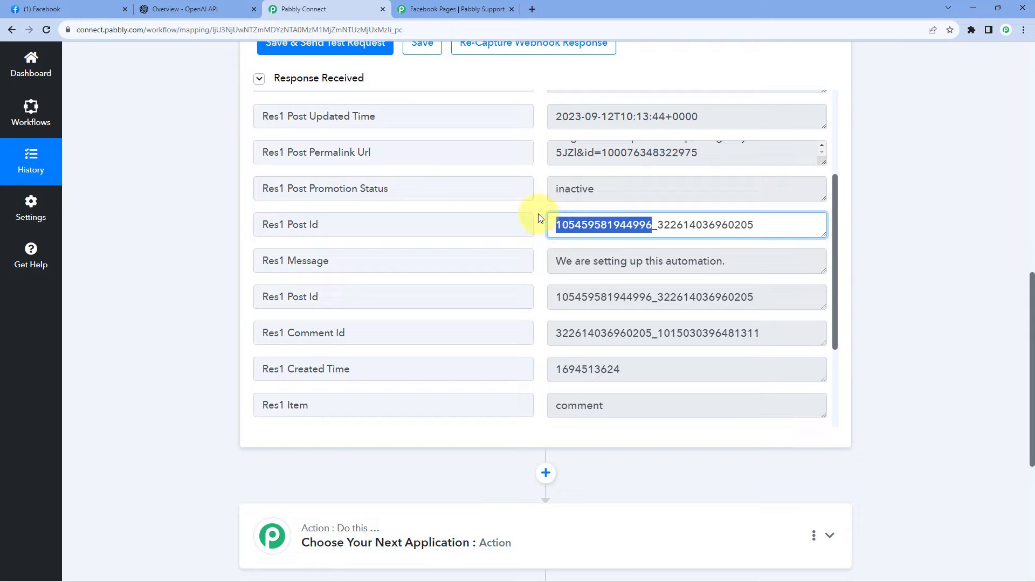
{"action": "left_click", "coordinate": [539, 218]}
{"action": "scroll", "coordinate": [550, 176], "scroll_direction": "up", "scroll_amount": 2}
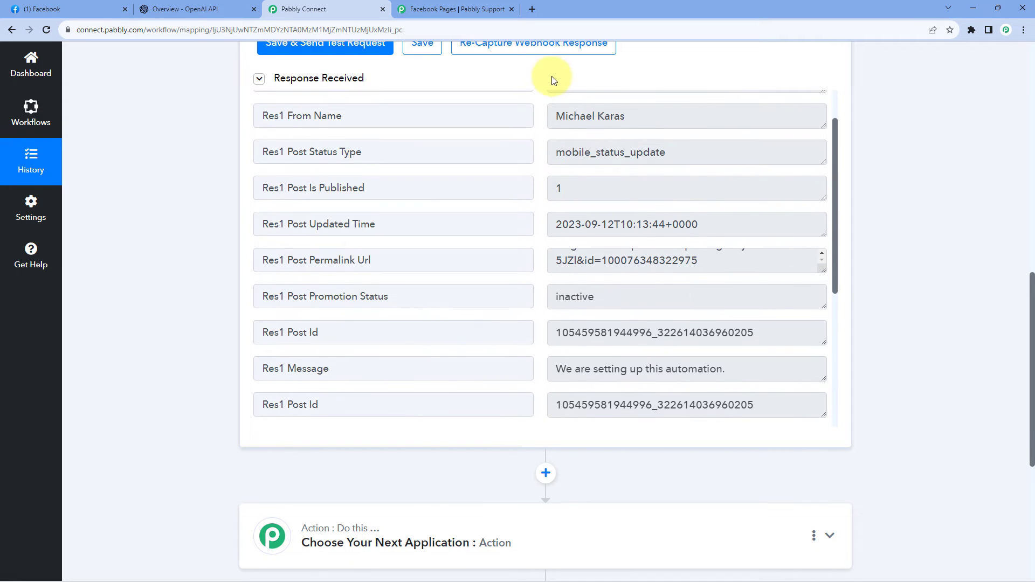
Start re-capturing the webhook response for the Green Pro Landscaping New Comment trigger.
{"action": "scroll", "coordinate": [550, 83], "scroll_direction": "up", "scroll_amount": 2}
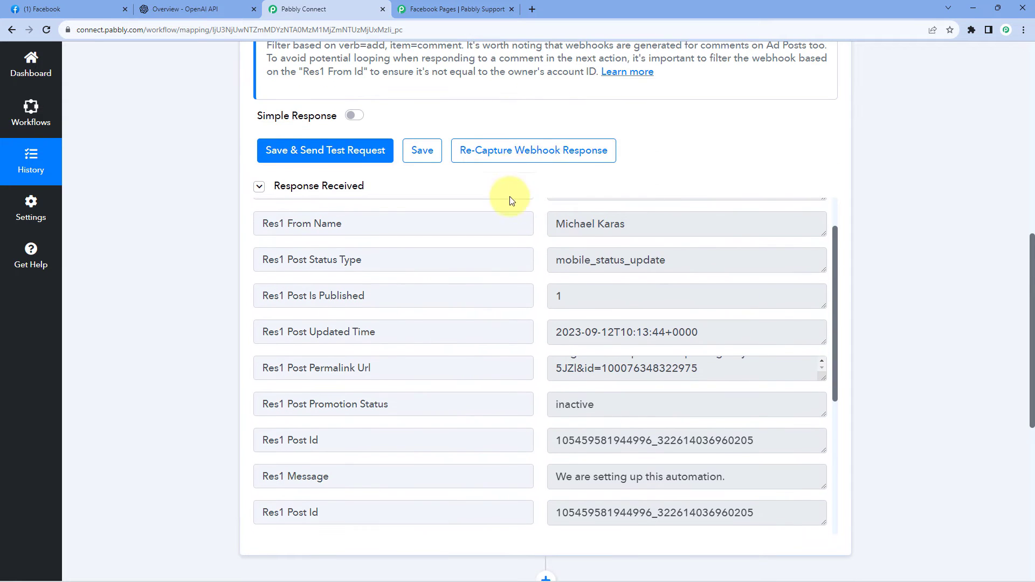
{"action": "left_click", "coordinate": [512, 154]}
{"action": "left_click", "coordinate": [487, 386]}
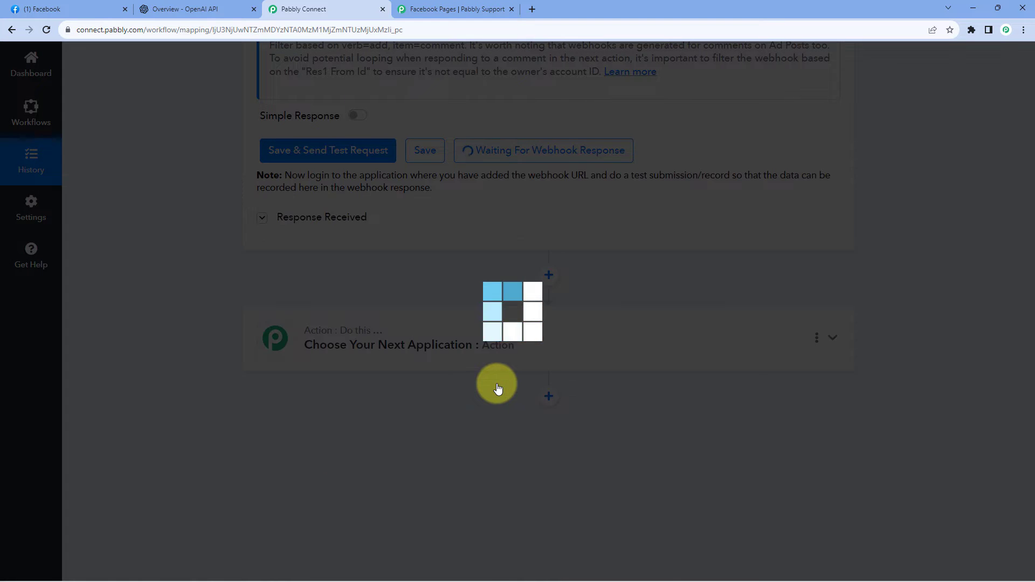
{"action": "scroll", "coordinate": [518, 223], "scroll_direction": "up", "scroll_amount": 2}
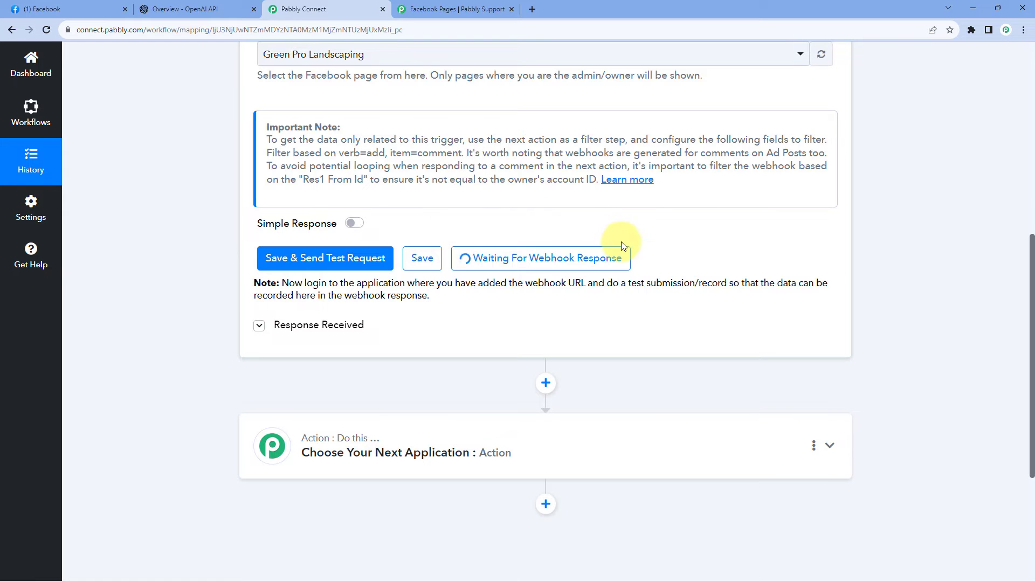
On Facebook, check which profile is commenting on the landscaping post and switch the active profile to Green Pro Landscaping.
{"action": "left_click", "coordinate": [103, 8]}
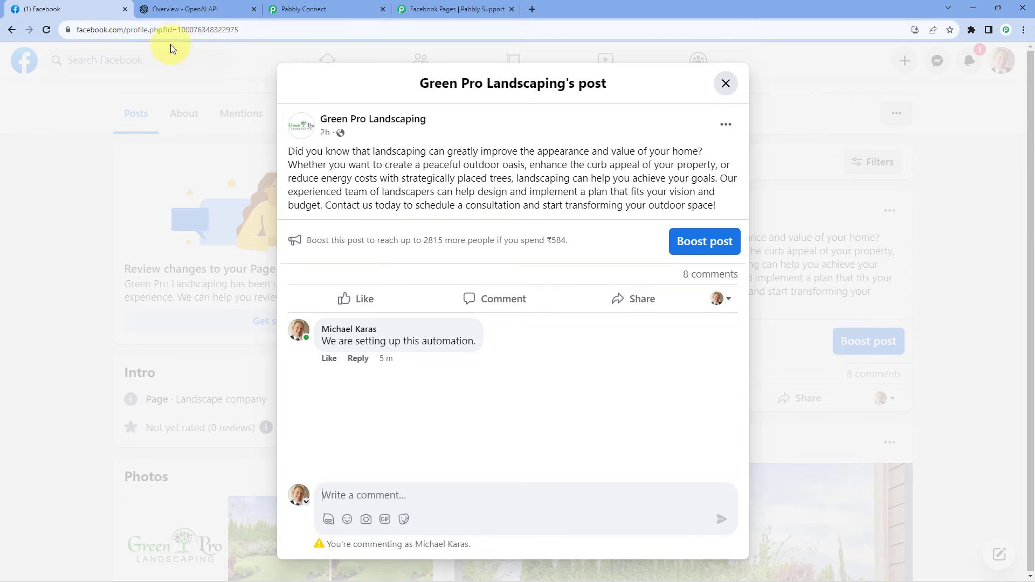
{"action": "left_click", "coordinate": [725, 83]}
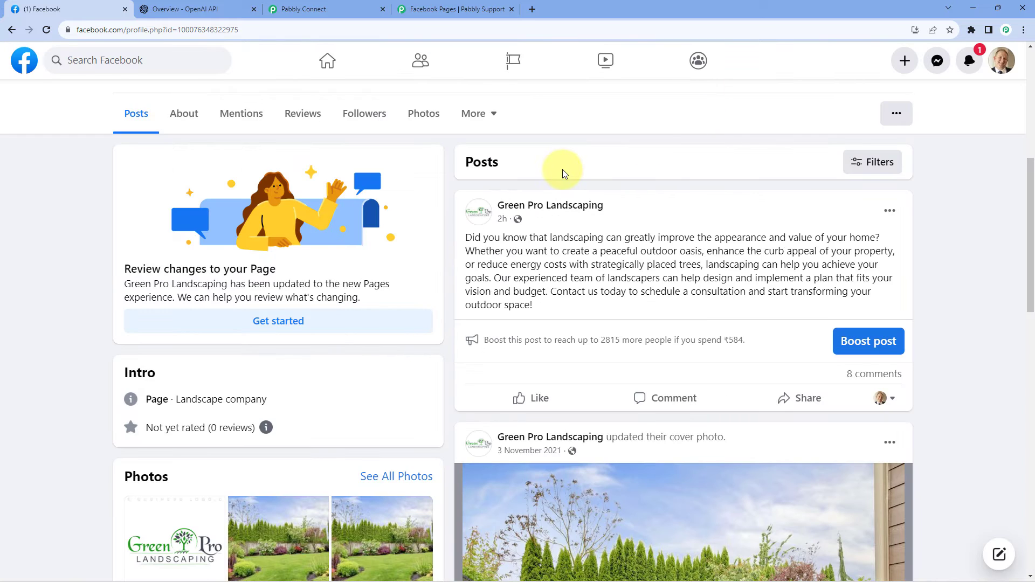
{"action": "scroll", "coordinate": [562, 171], "scroll_direction": "up", "scroll_amount": 4}
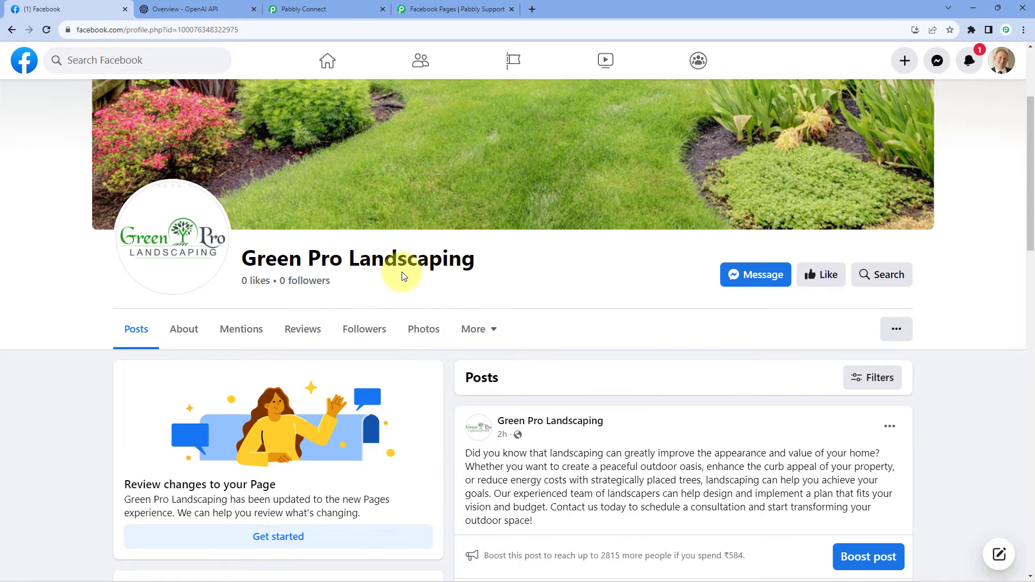
{"action": "scroll", "coordinate": [577, 277], "scroll_direction": "down", "scroll_amount": 5}
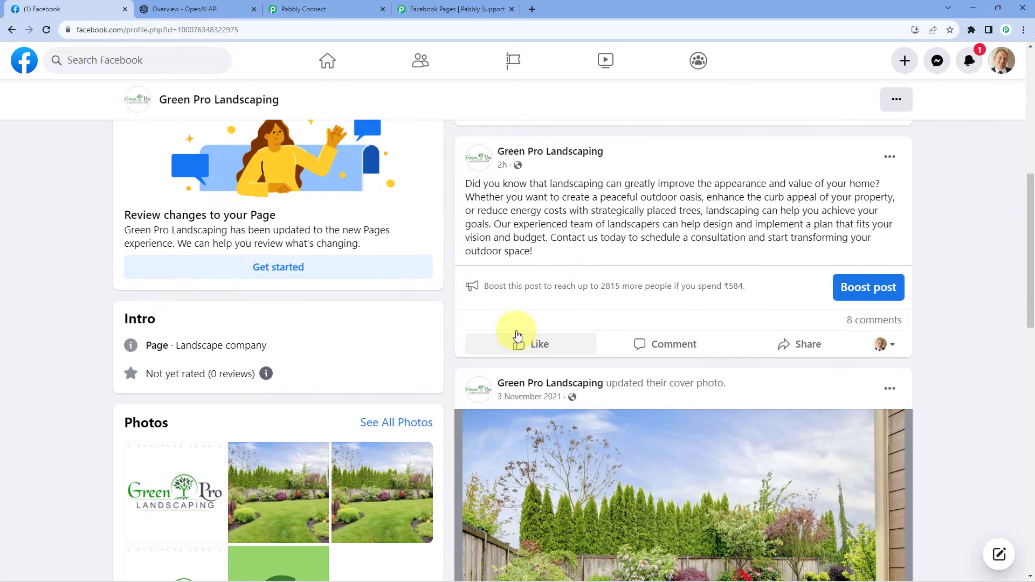
{"action": "left_click", "coordinate": [636, 345]}
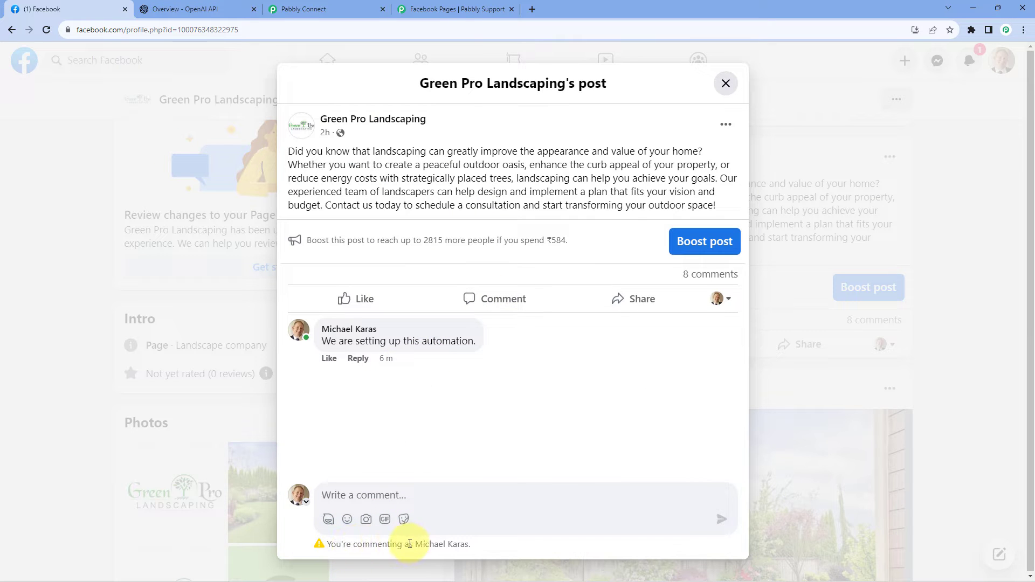
{"action": "left_click", "coordinate": [726, 83]}
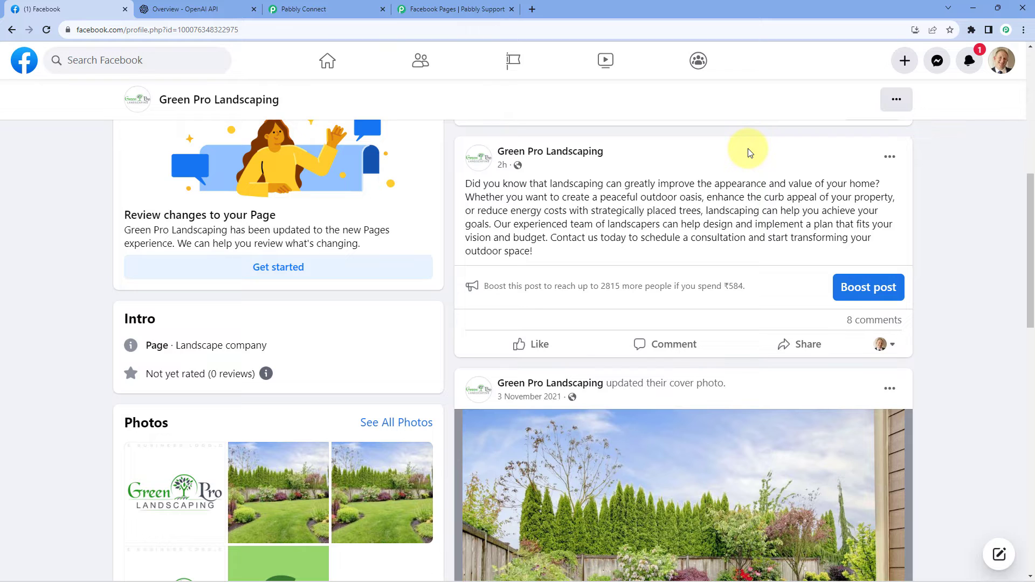
{"action": "left_click", "coordinate": [1000, 60]}
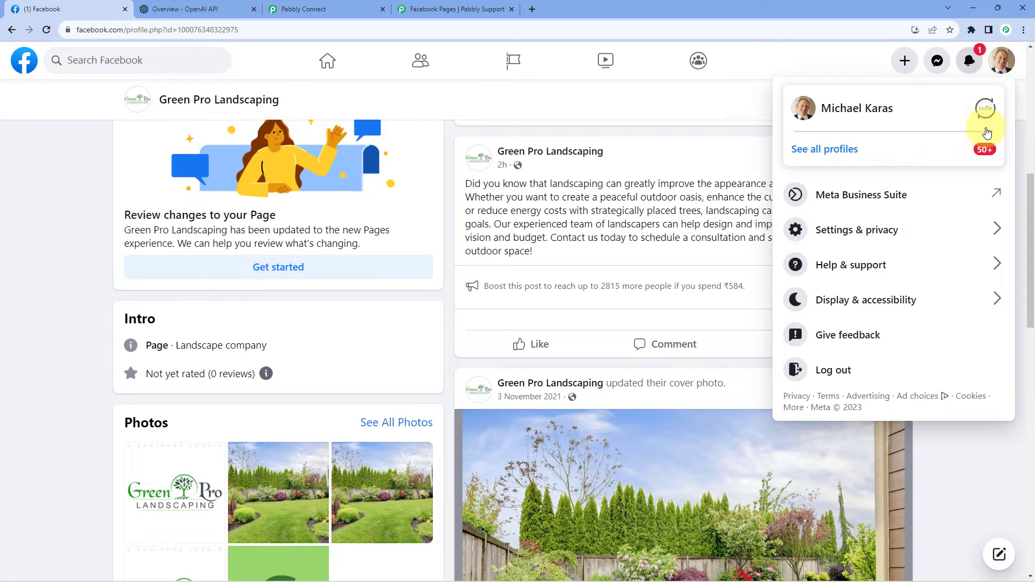
{"action": "left_click", "coordinate": [982, 118]}
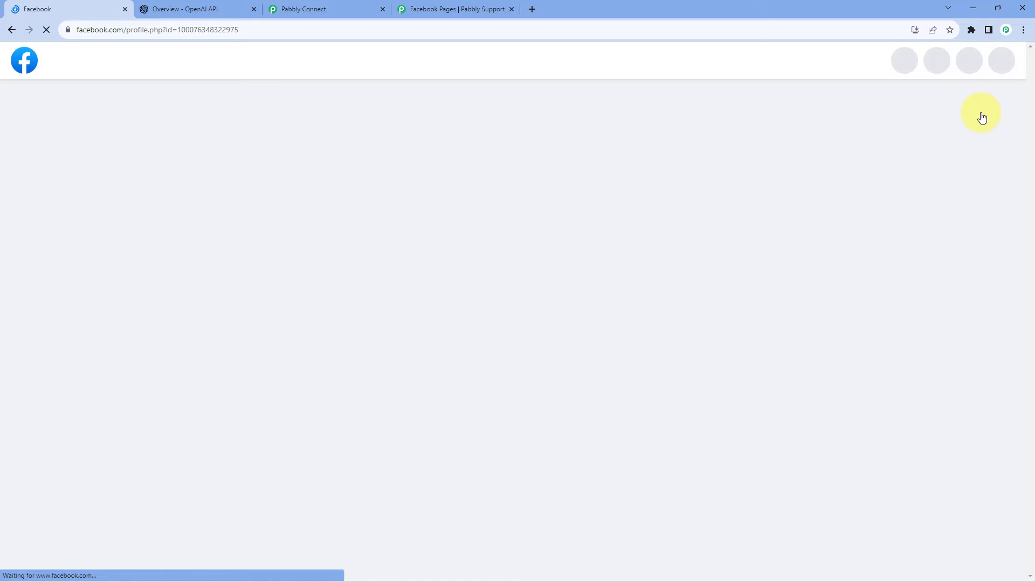
Post the comment "We are testing." on the page's landscaping post as Green Pro Landscaping.
{"action": "scroll", "coordinate": [368, 456], "scroll_direction": "down", "scroll_amount": 4}
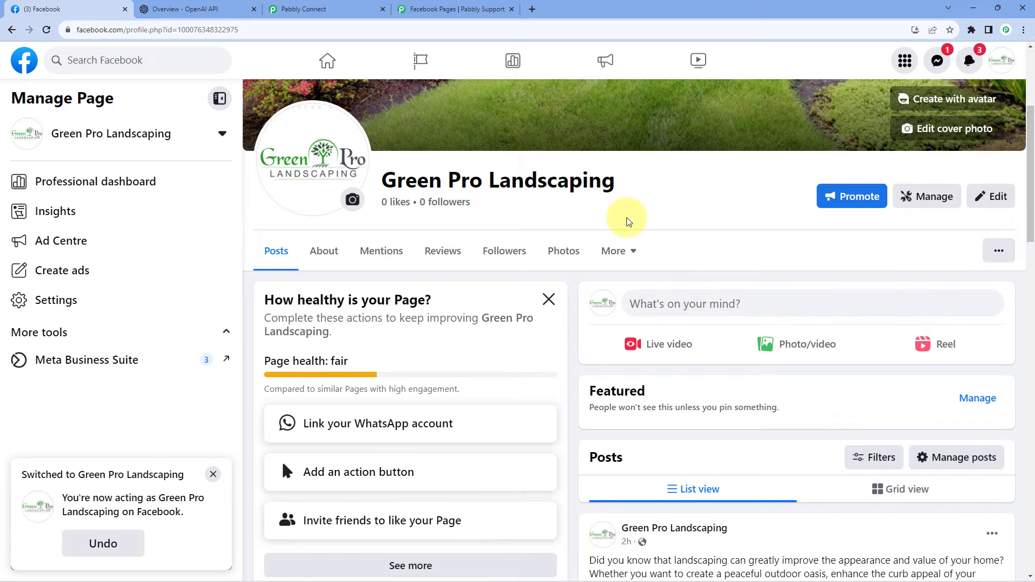
{"action": "scroll", "coordinate": [627, 221], "scroll_direction": "down", "scroll_amount": 9}
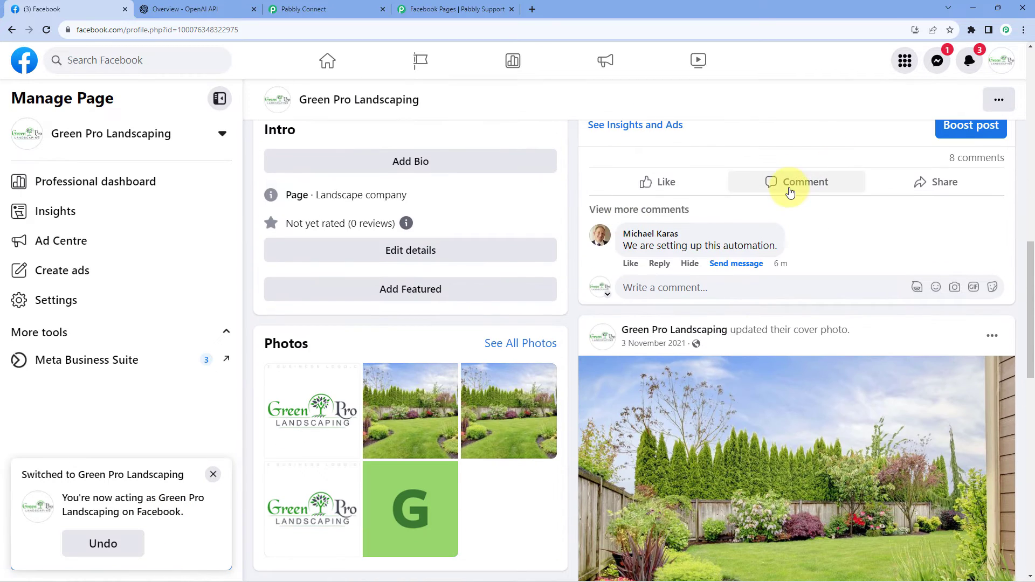
{"action": "left_click", "coordinate": [789, 191]}
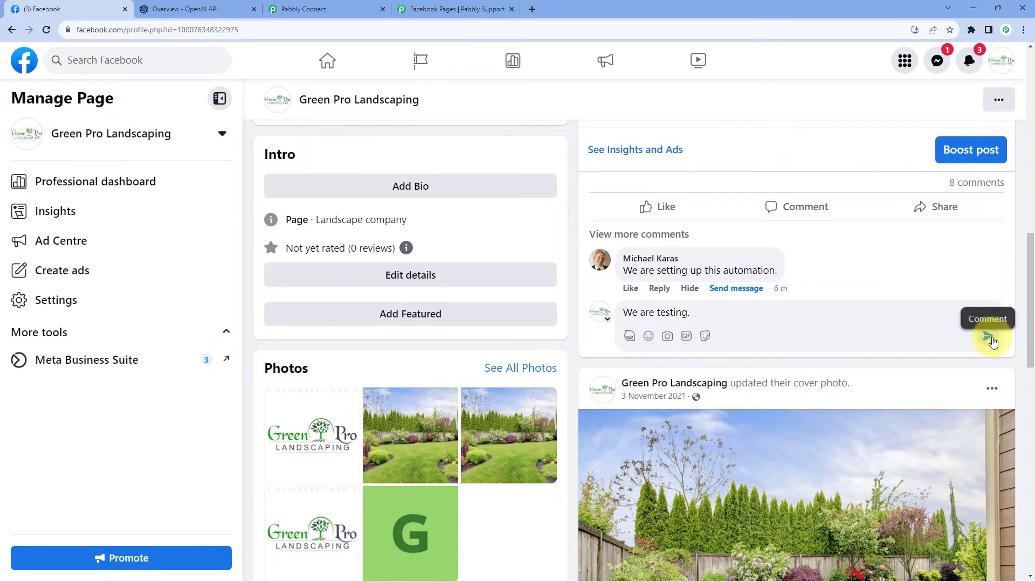
{"action": "left_click", "coordinate": [988, 336]}
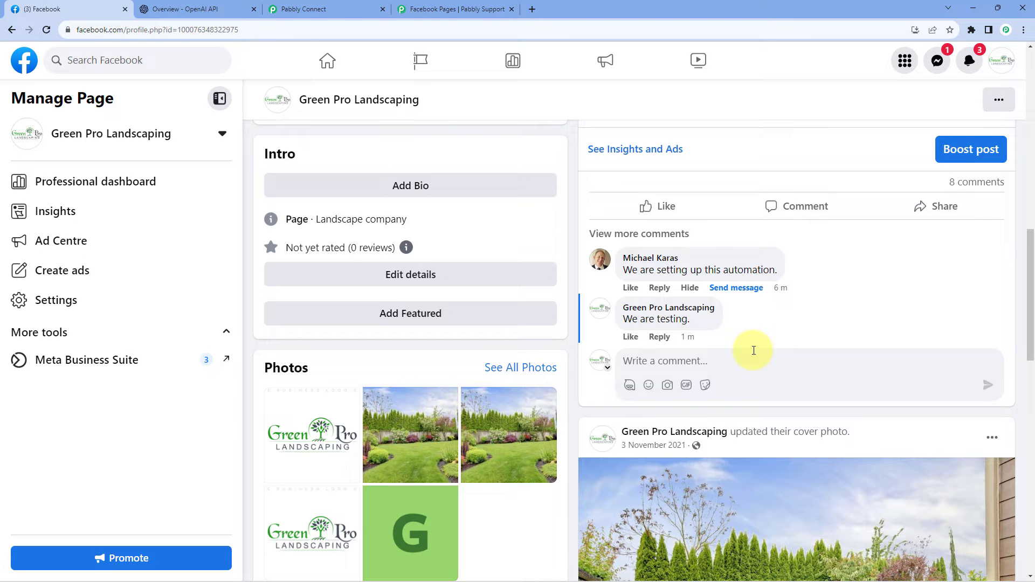
Return to Pabbly Connect and review the sender ID and sender name in the newly captured response.
{"action": "left_click", "coordinate": [372, 9]}
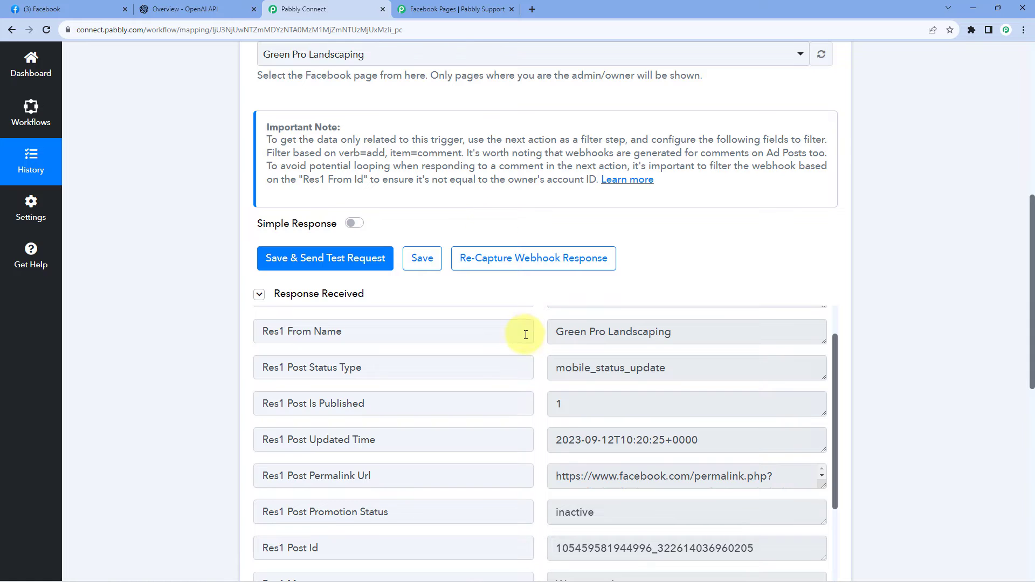
{"action": "scroll", "coordinate": [517, 342], "scroll_direction": "up", "scroll_amount": 2}
{"action": "scroll", "coordinate": [441, 295], "scroll_direction": "down", "scroll_amount": 1}
{"action": "scroll", "coordinate": [441, 295], "scroll_direction": "down", "scroll_amount": 2}
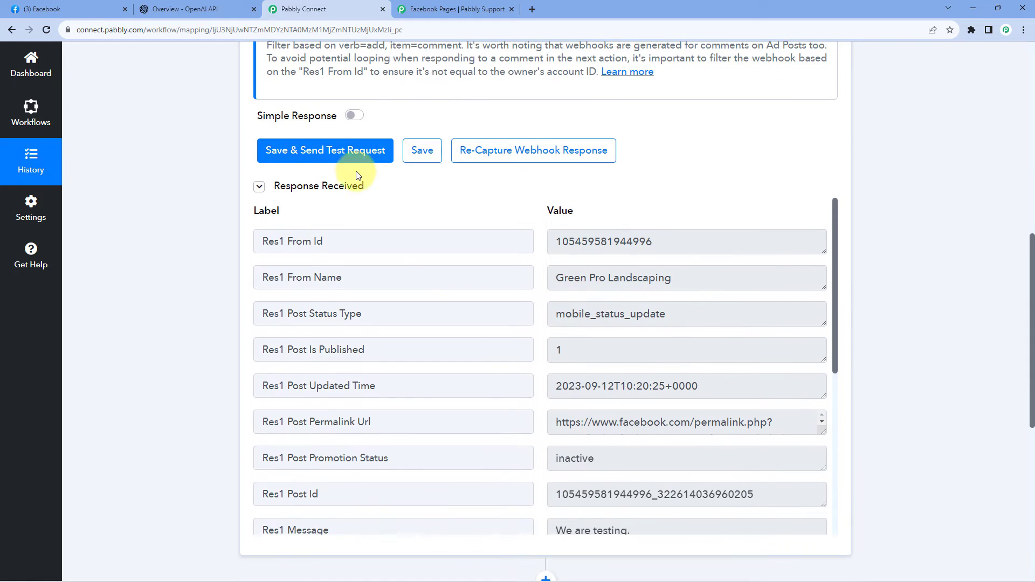
{"action": "scroll", "coordinate": [321, 172], "scroll_direction": "down", "scroll_amount": 1}
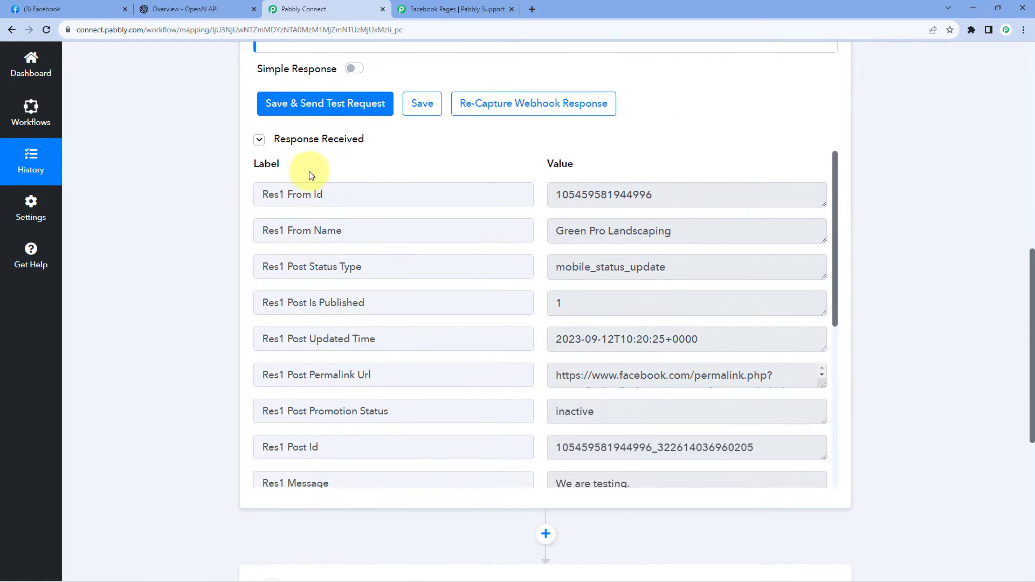
Review the message, comment ID, item and verb fields in the captured response.
{"action": "scroll", "coordinate": [497, 273], "scroll_direction": "down", "scroll_amount": 2}
{"action": "scroll", "coordinate": [560, 326], "scroll_direction": "down", "scroll_amount": 3}
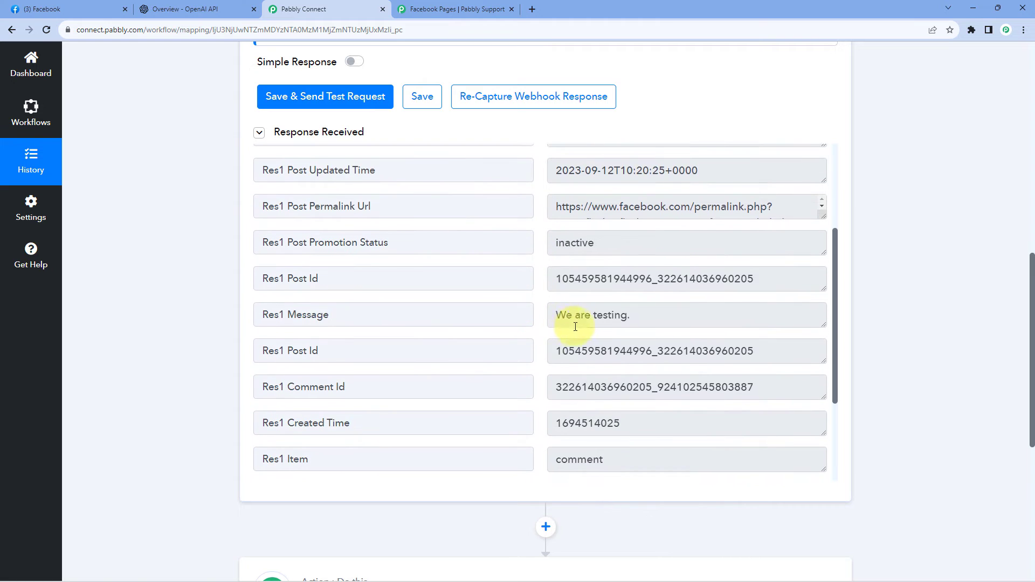
{"action": "scroll", "coordinate": [593, 270], "scroll_direction": "up", "scroll_amount": 2}
{"action": "left_click_drag", "start_coordinate": [640, 278], "coordinate": [566, 278]}
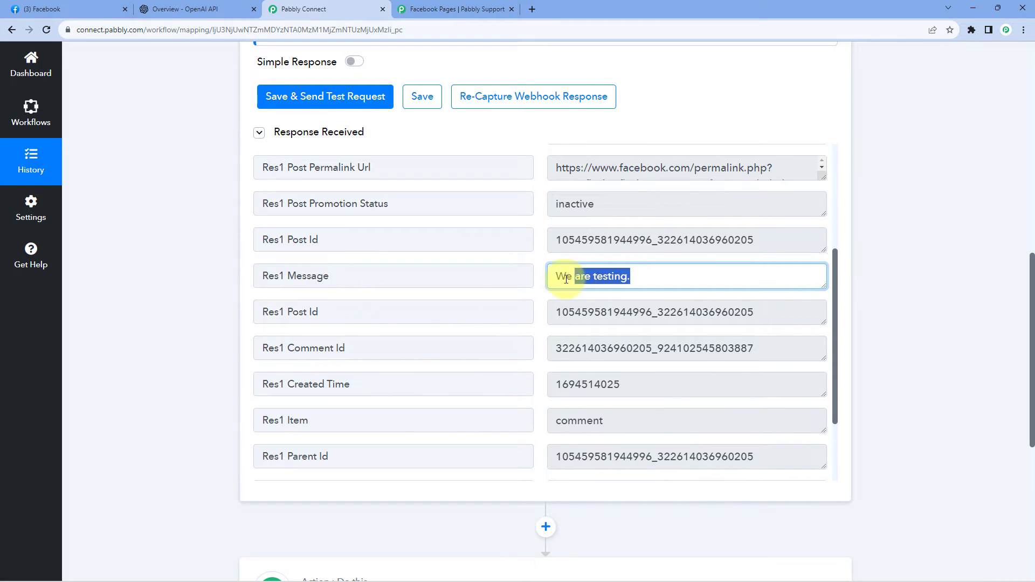
{"action": "left_click", "coordinate": [553, 232]}
{"action": "scroll", "coordinate": [578, 261], "scroll_direction": "down", "scroll_amount": 1}
{"action": "left_click", "coordinate": [549, 294]}
{"action": "scroll", "coordinate": [549, 286], "scroll_direction": "down", "scroll_amount": 1}
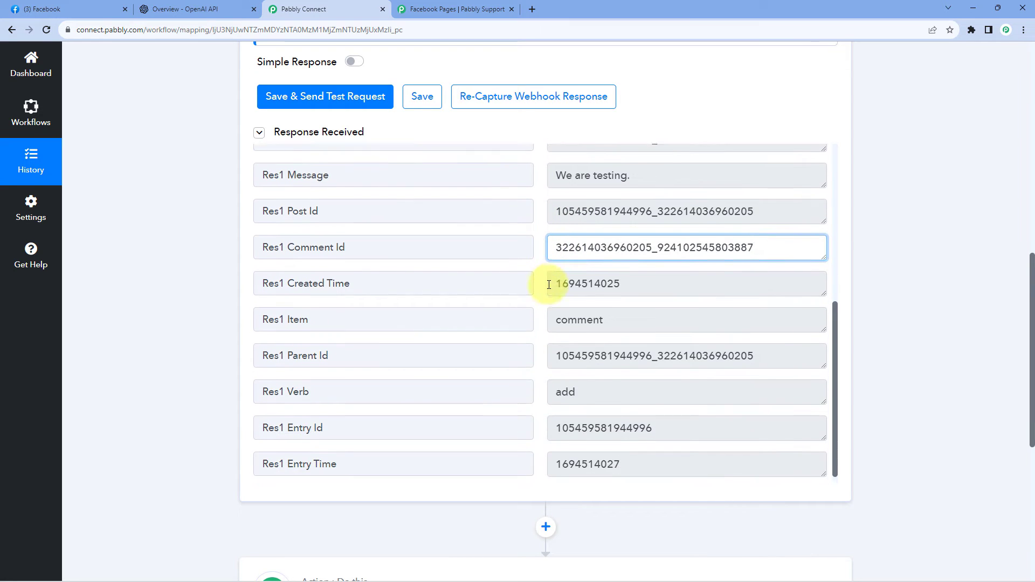
{"action": "triple_click", "coordinate": [332, 383]}
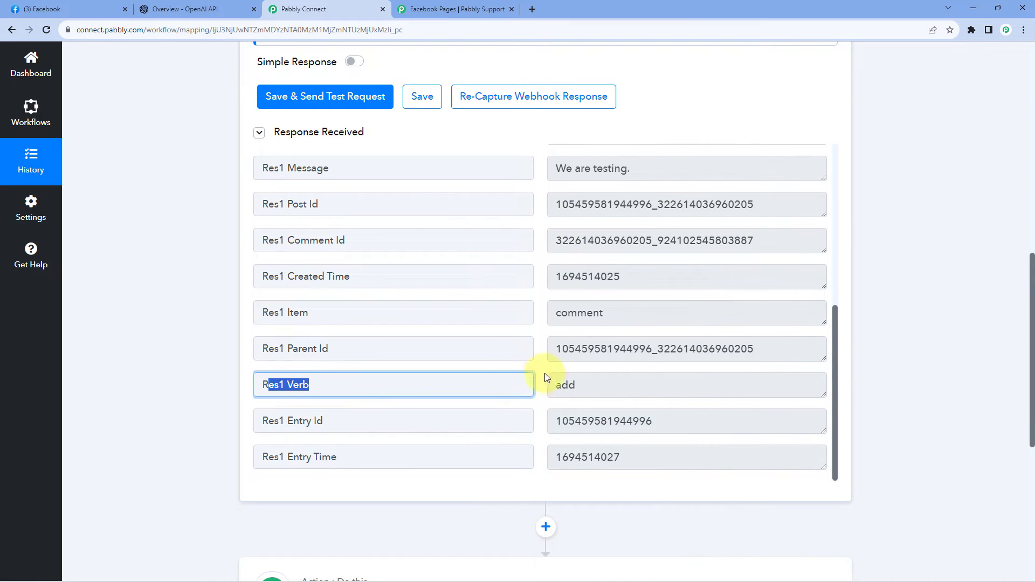
Review the verb, item, sender name and sender ID fields in the captured comment response.
{"action": "left_click", "coordinate": [551, 380]}
{"action": "left_click", "coordinate": [468, 307]}
{"action": "double_click", "coordinate": [561, 311]}
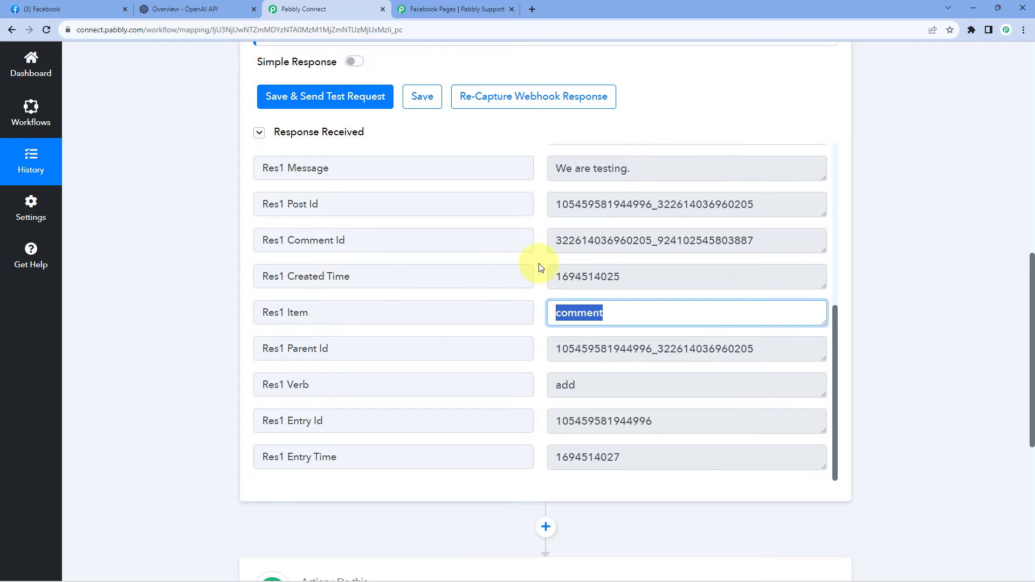
{"action": "scroll", "coordinate": [538, 266], "scroll_direction": "up", "scroll_amount": 6}
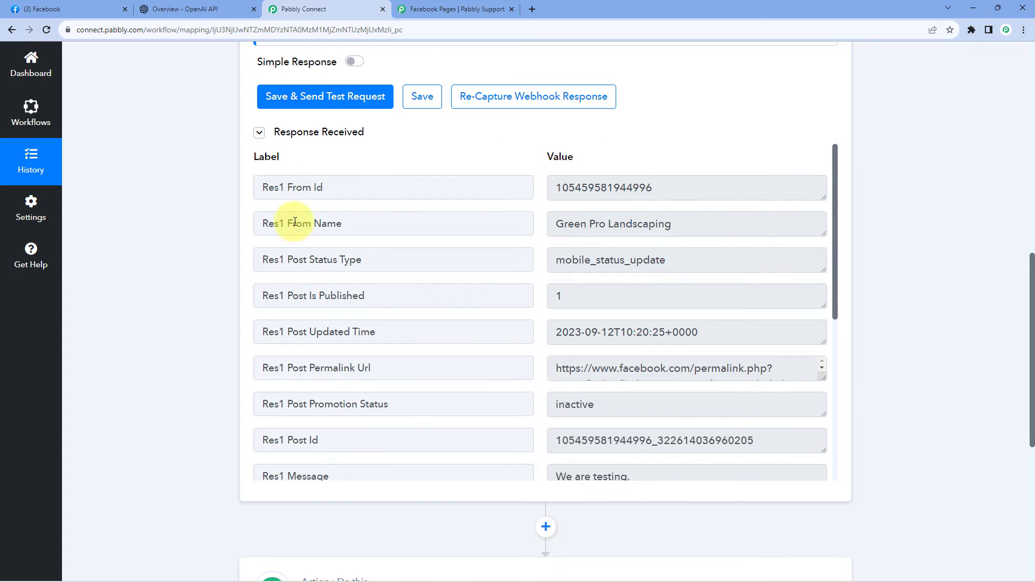
{"action": "left_click_drag", "start_coordinate": [559, 225], "coordinate": [685, 231]}
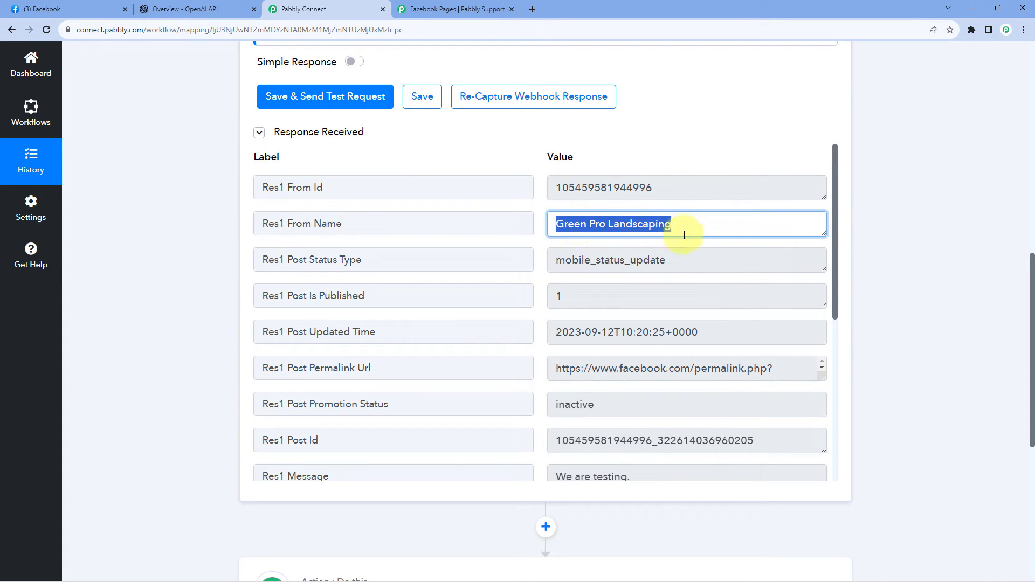
{"action": "left_click", "coordinate": [269, 192]}
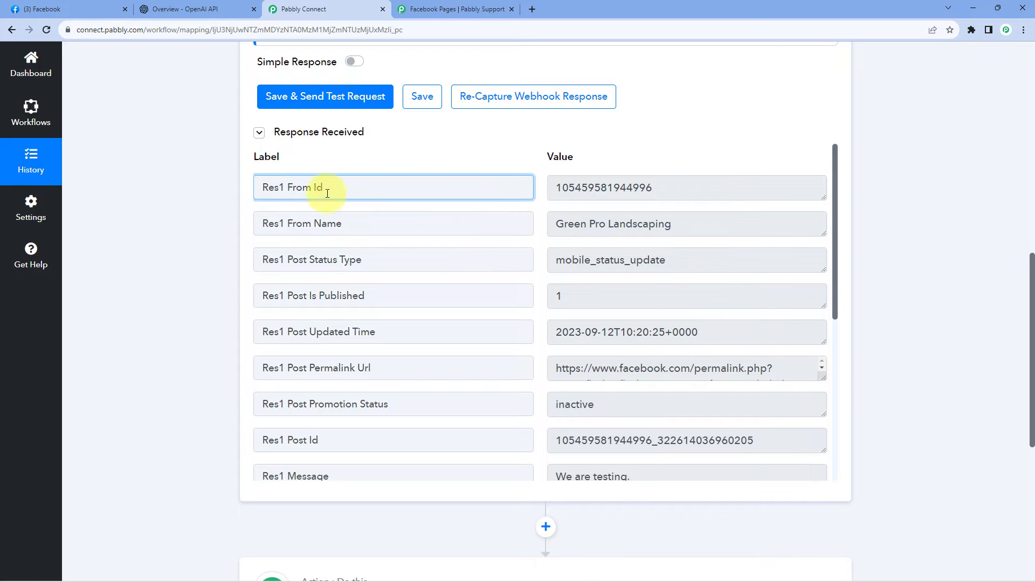
{"action": "left_click", "coordinate": [568, 189]}
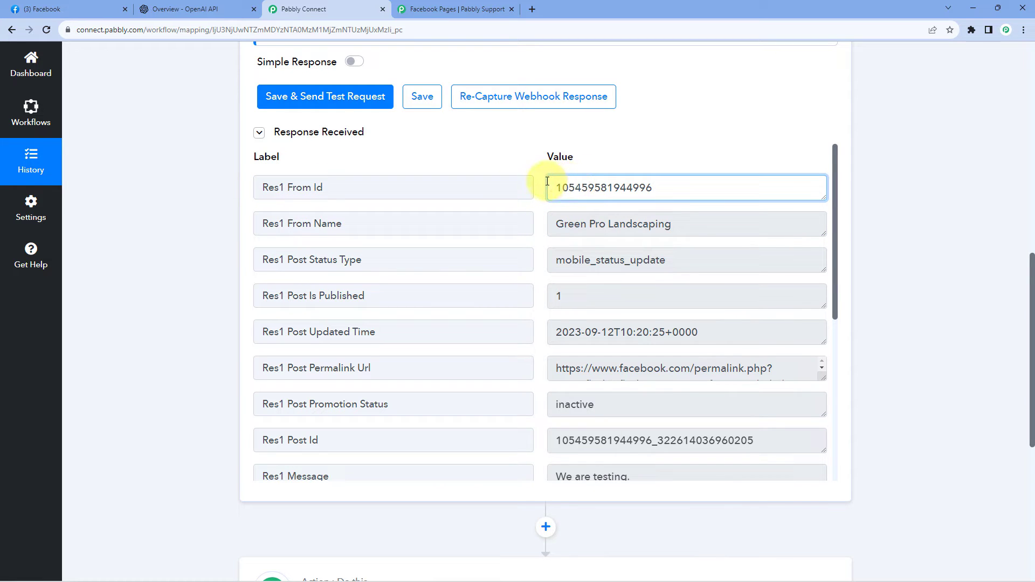
{"action": "left_click_drag", "start_coordinate": [558, 187], "coordinate": [656, 189]}
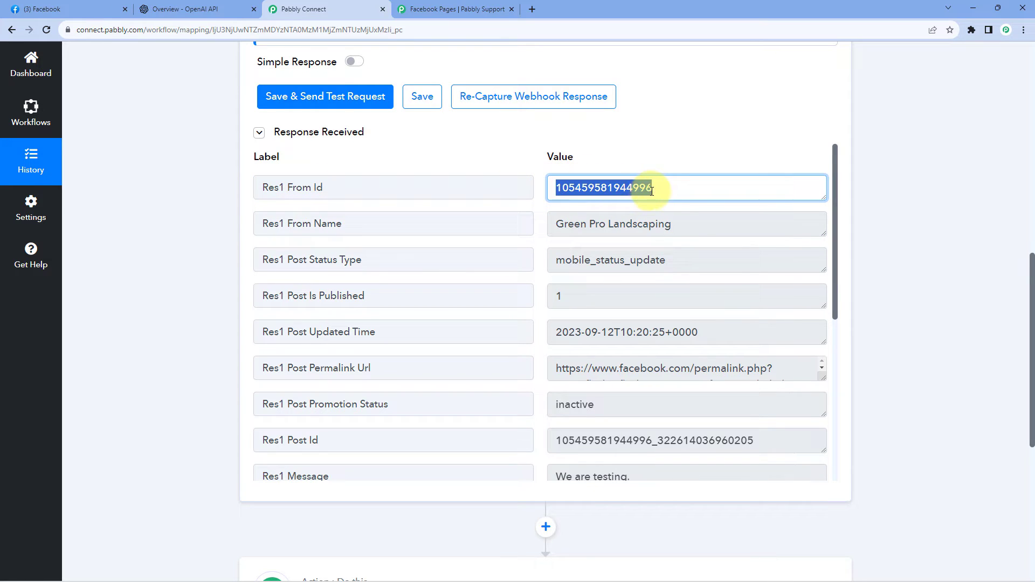
Compare the captured Res1 From Id with the From Id condition in the Pabbly forum's example filter, then return to Pabbly Connect.
{"action": "left_click", "coordinate": [443, 11]}
{"action": "left_click", "coordinate": [358, 6]}
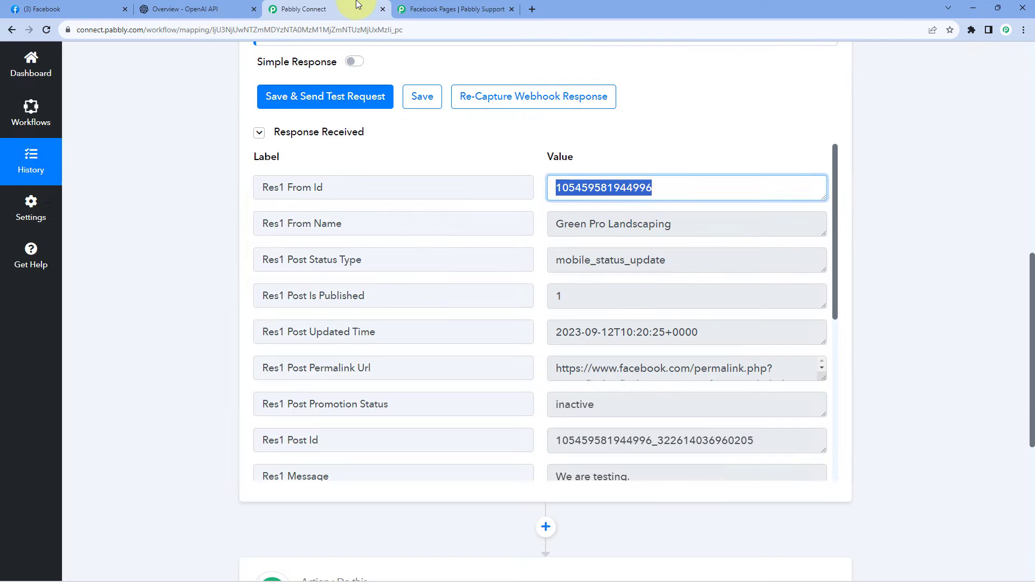
{"action": "left_click", "coordinate": [333, 189]}
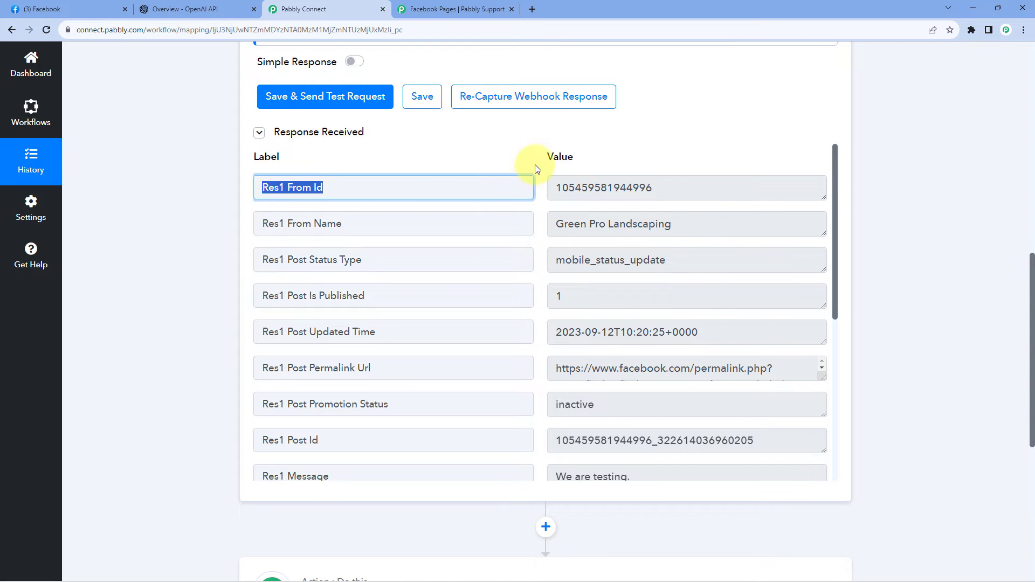
{"action": "left_click", "coordinate": [460, 9]}
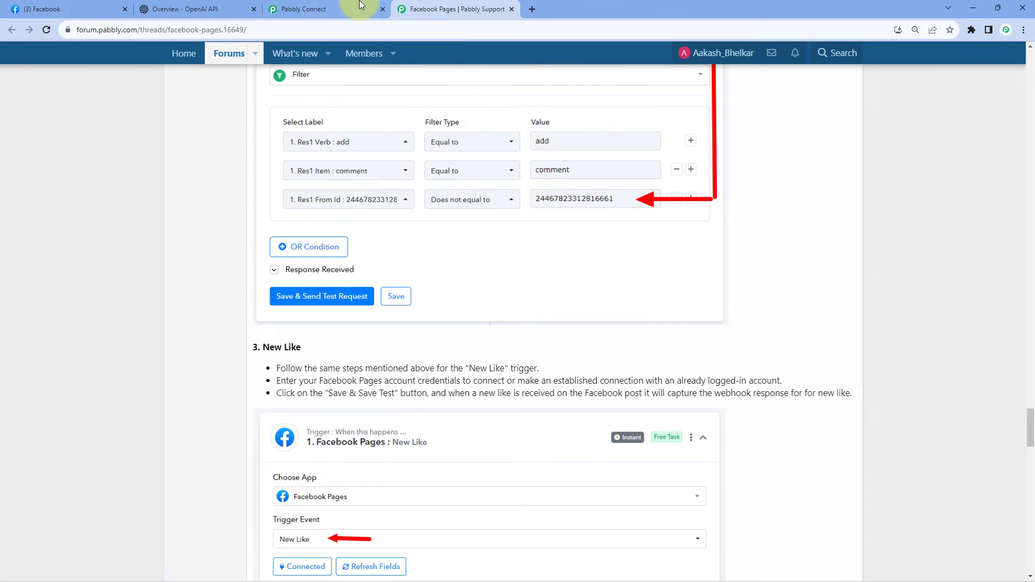
{"action": "left_click", "coordinate": [345, 9]}
{"action": "left_click", "coordinate": [566, 189]}
{"action": "key", "text": "ctrl+a"}
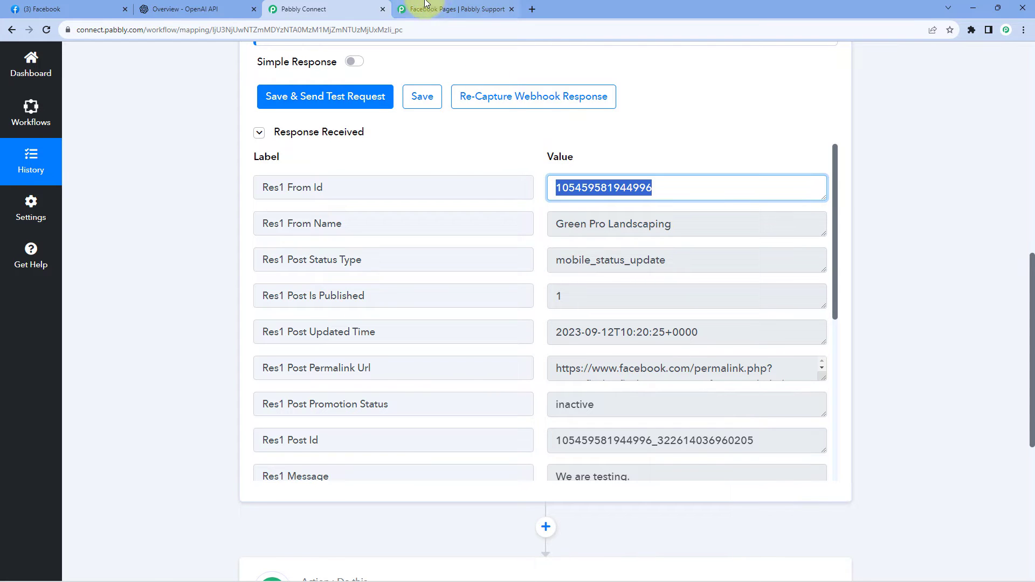
{"action": "left_click", "coordinate": [455, 8]}
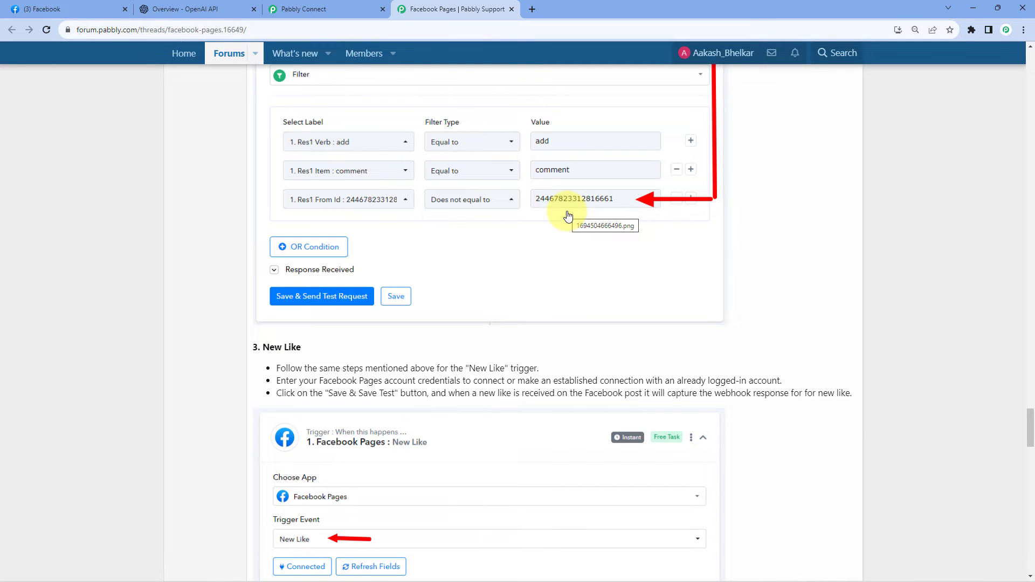
{"action": "left_click", "coordinate": [308, 6]}
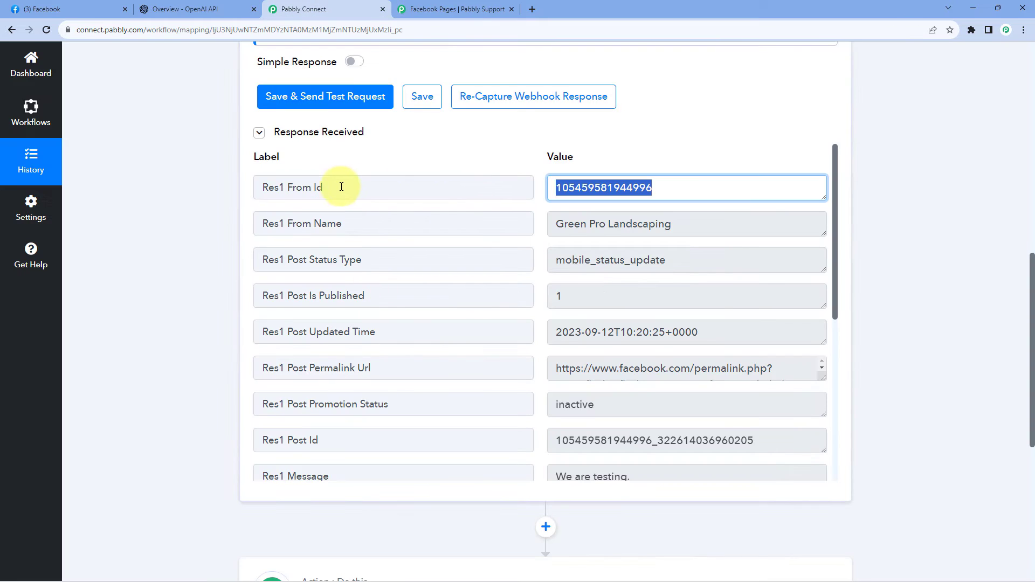
Compare the Res1 From Id value with the first part of the Res1 Post Id in the captured response.
{"action": "left_click", "coordinate": [305, 186]}
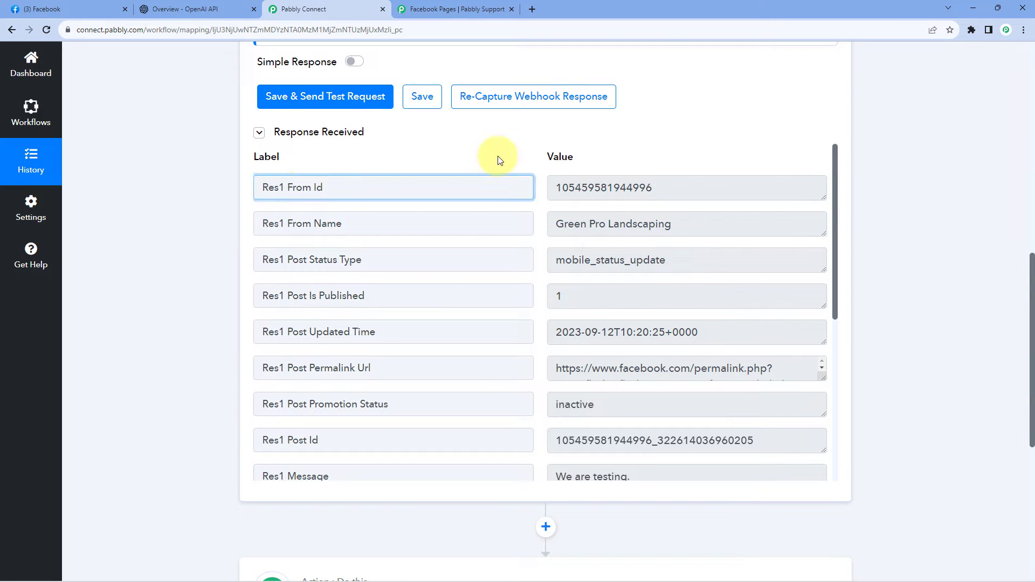
{"action": "double_click", "coordinate": [609, 189]}
{"action": "scroll", "coordinate": [617, 291], "scroll_direction": "down", "scroll_amount": 2}
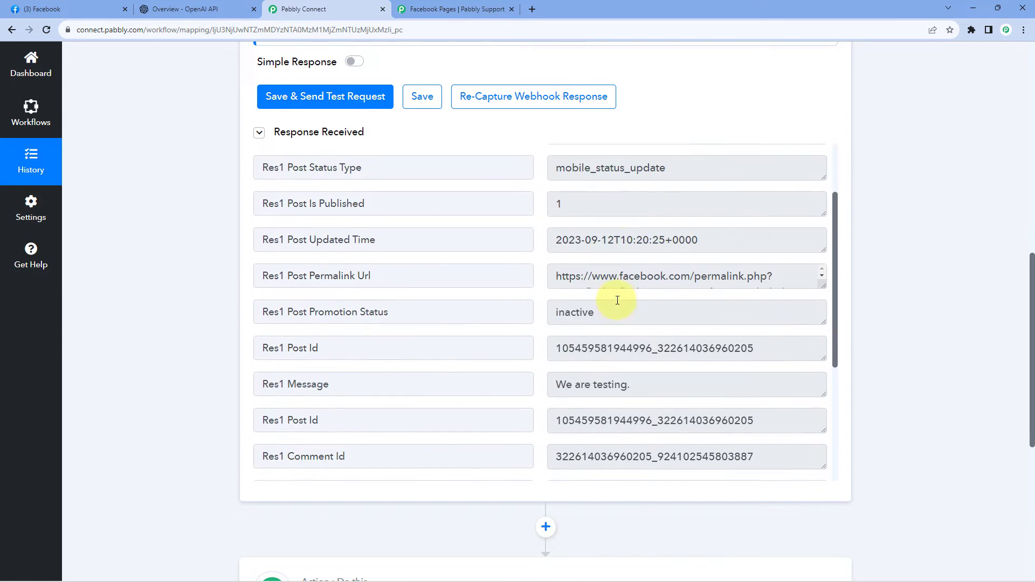
{"action": "double_click", "coordinate": [596, 328]}
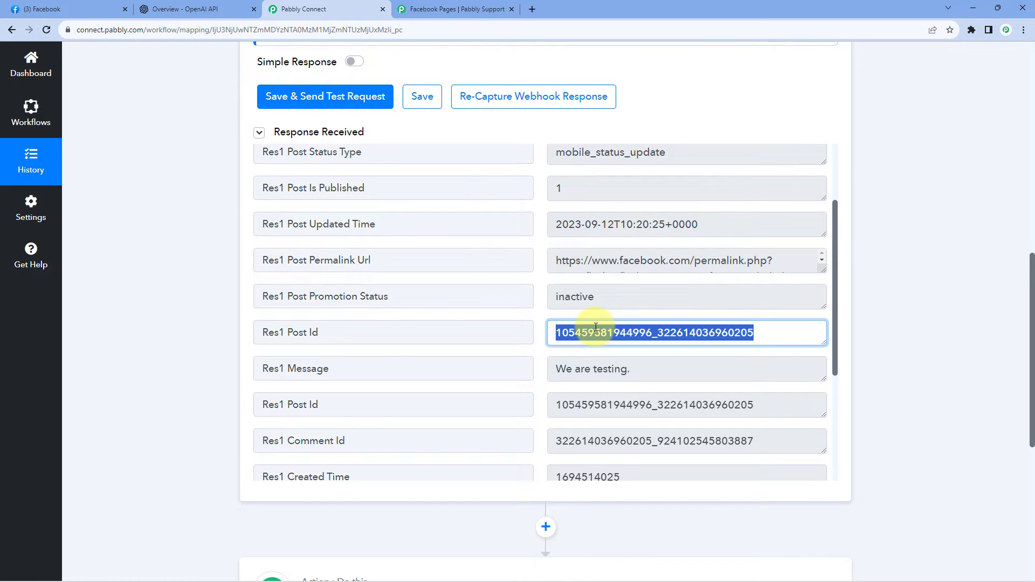
{"action": "left_click_drag", "start_coordinate": [552, 331], "coordinate": [648, 331]}
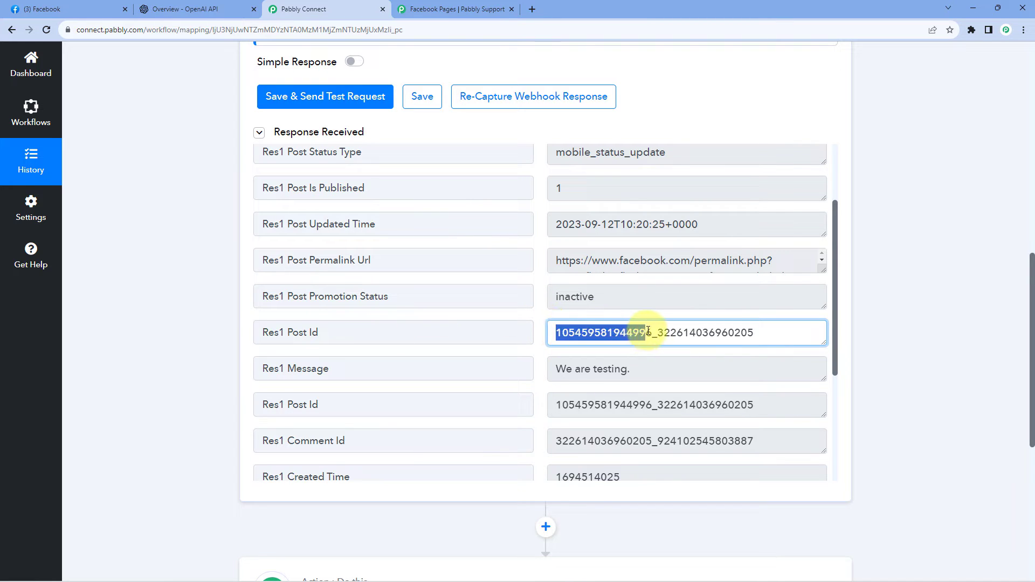
{"action": "scroll", "coordinate": [545, 238], "scroll_direction": "up", "scroll_amount": 2}
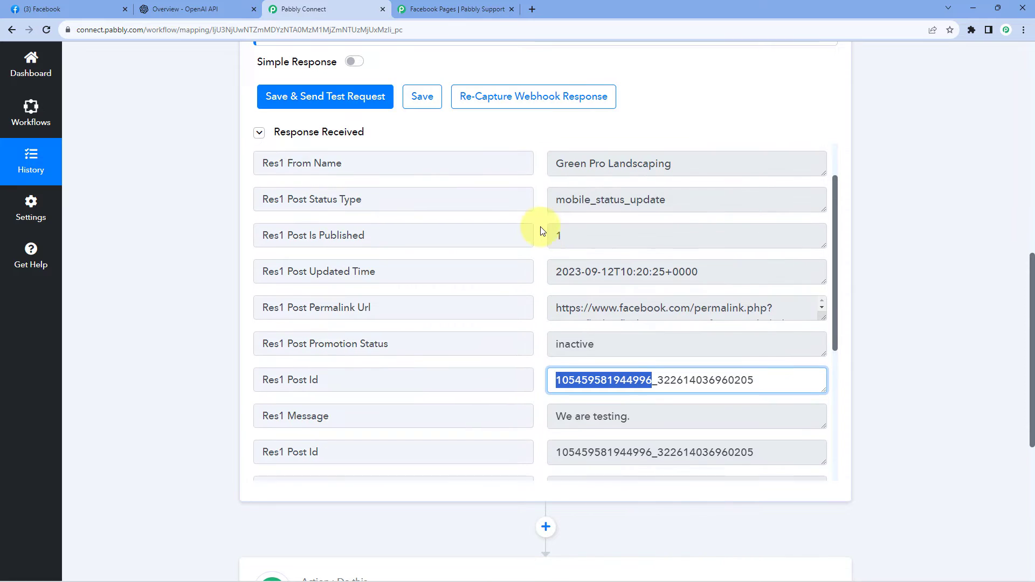
{"action": "left_click", "coordinate": [540, 199]}
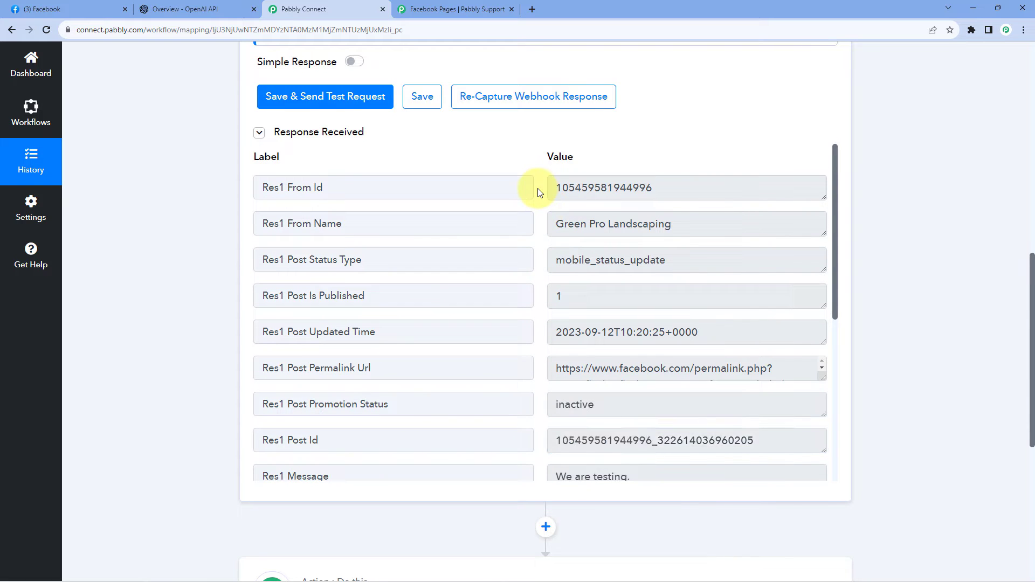
{"action": "scroll", "coordinate": [539, 200], "scroll_direction": "down", "scroll_amount": 3}
{"action": "left_click_drag", "start_coordinate": [648, 280], "coordinate": [550, 279]}
{"action": "left_click", "coordinate": [539, 282]}
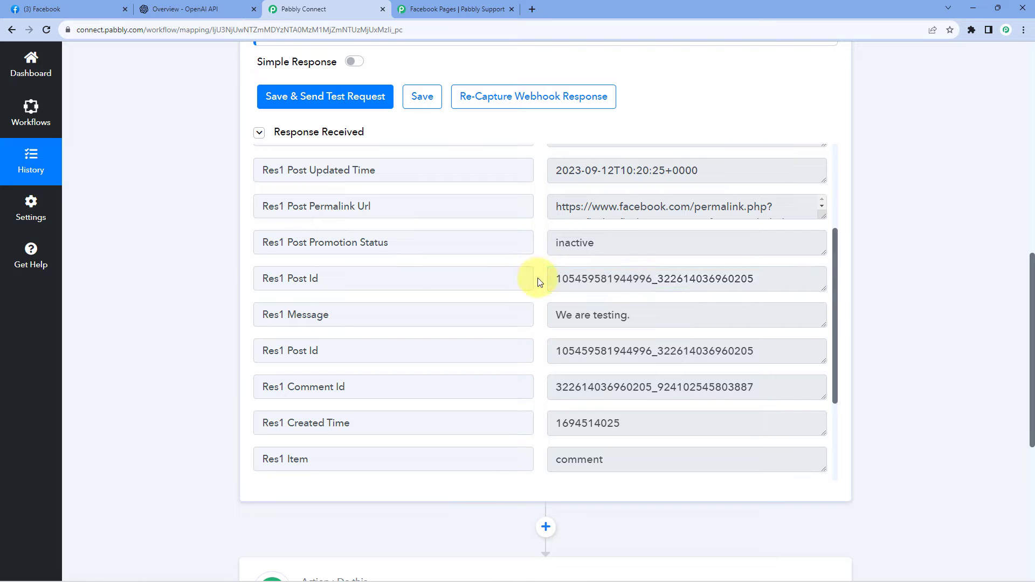
{"action": "scroll", "coordinate": [541, 279], "scroll_direction": "up", "scroll_amount": 2}
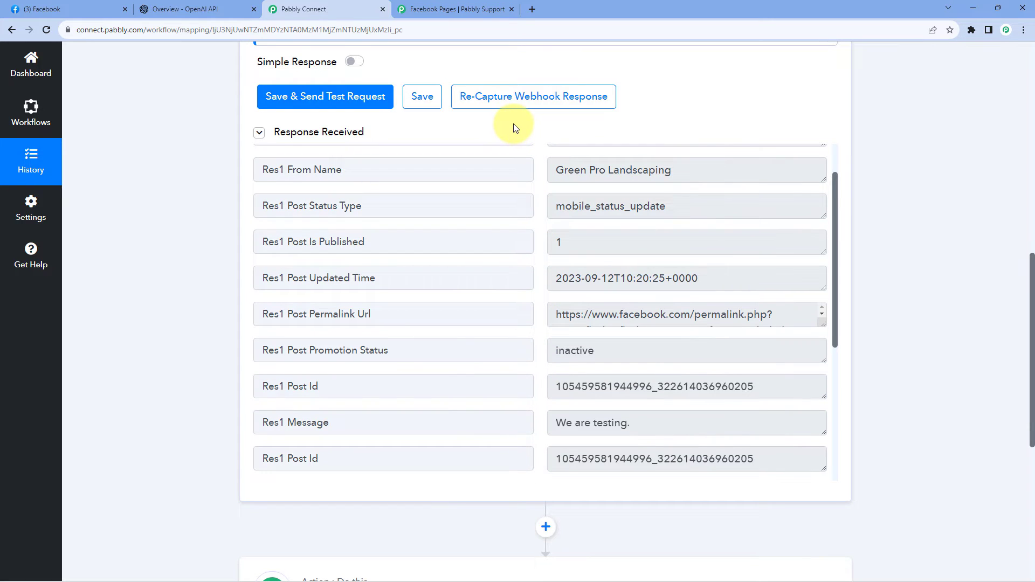
Check the trigger's important note on filtering and choose Filter as the app for the workflow's next action.
{"action": "scroll", "coordinate": [514, 127], "scroll_direction": "up", "scroll_amount": 4}
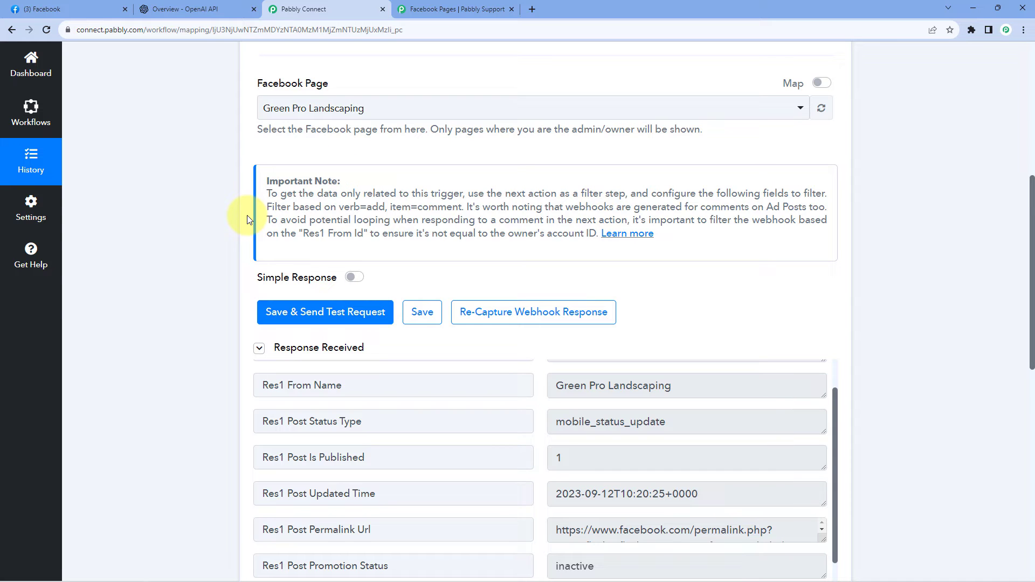
{"action": "scroll", "coordinate": [247, 219], "scroll_direction": "down", "scroll_amount": 10}
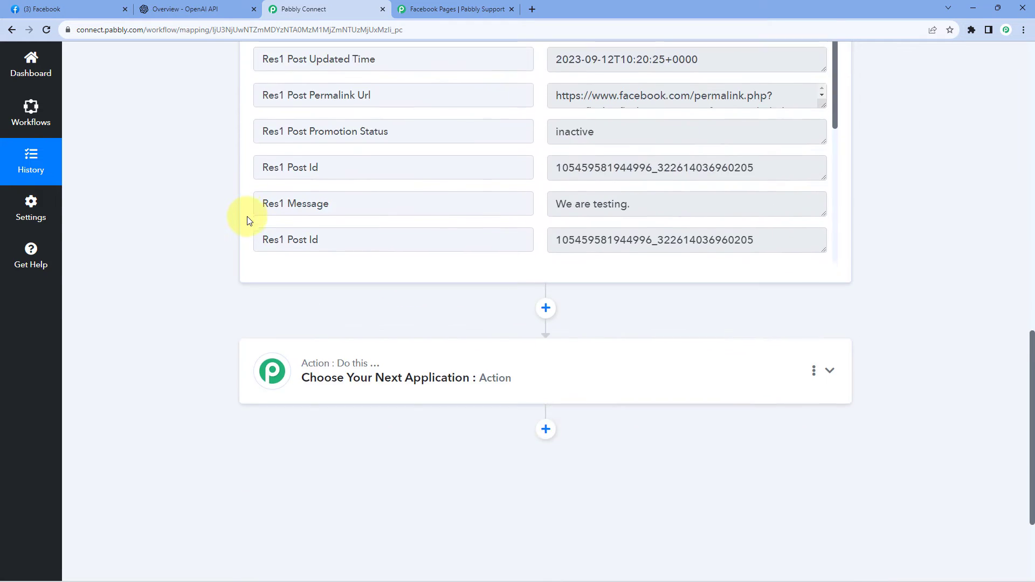
{"action": "left_click", "coordinate": [561, 226]}
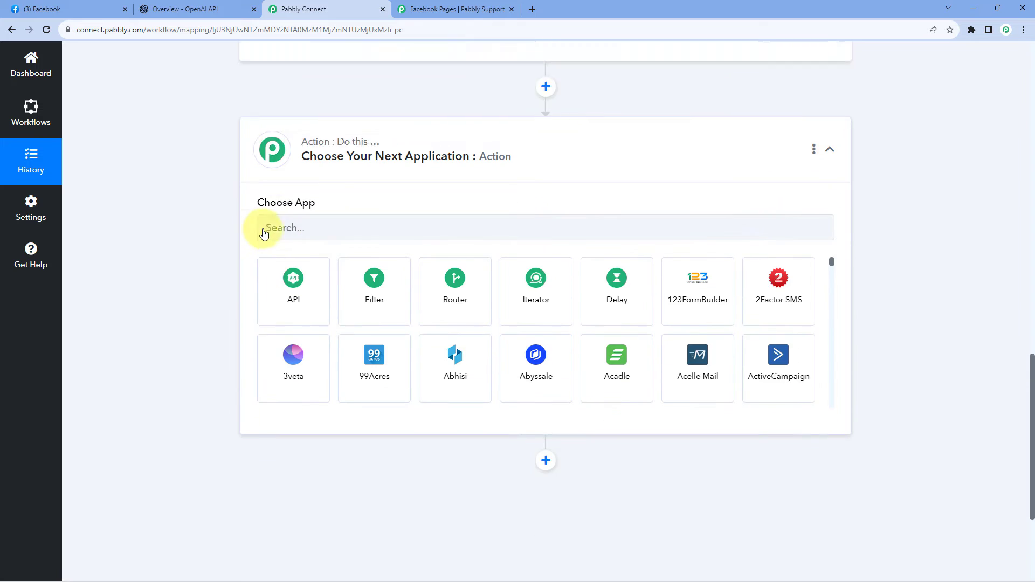
{"action": "left_click", "coordinate": [302, 190]}
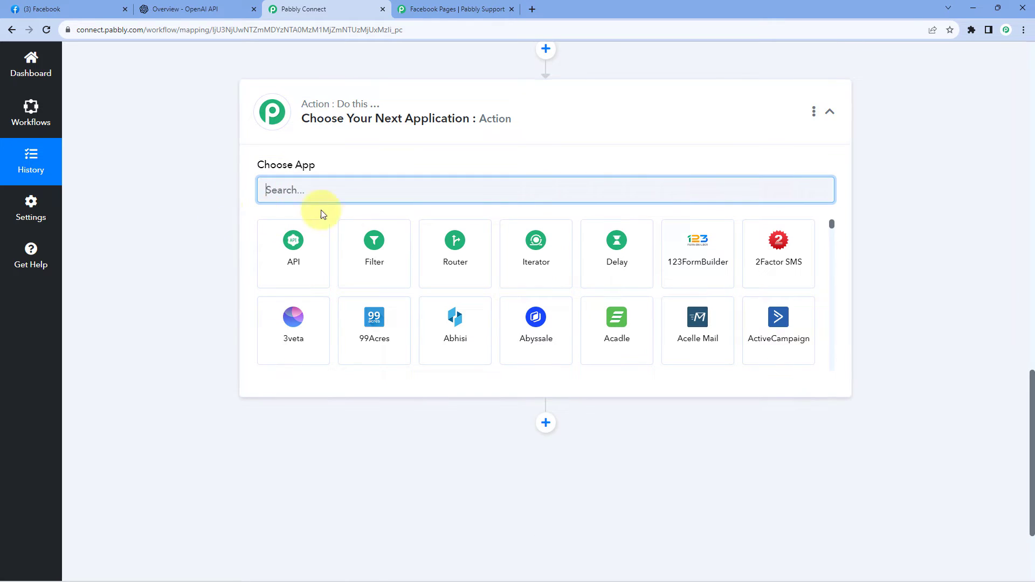
{"action": "left_click", "coordinate": [376, 260]}
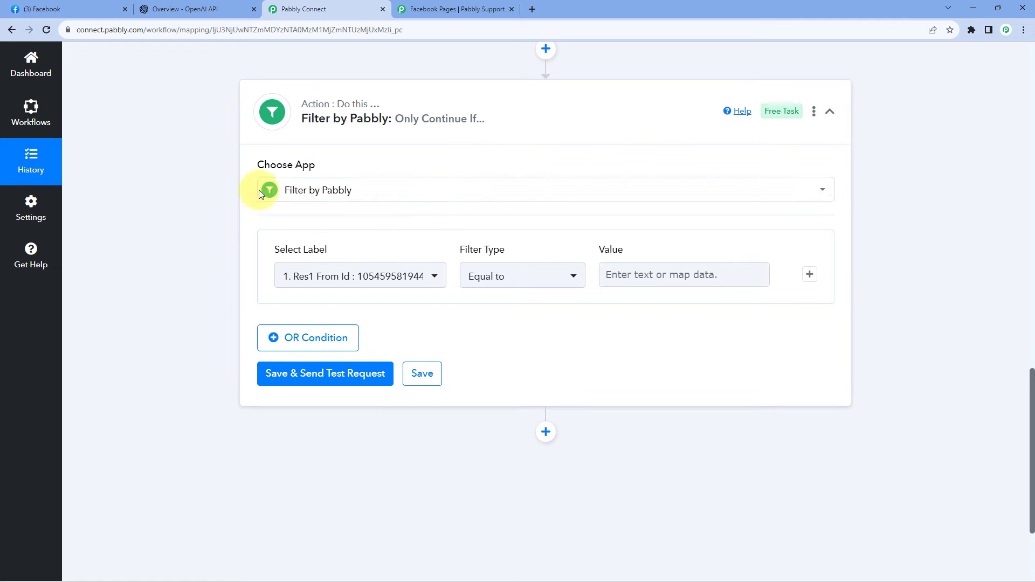
Set the first filter condition to Res1 Verb equal to "add", using the label from the Facebook Pages New Comment trigger.
{"action": "mouse_move", "coordinate": [323, 263]}
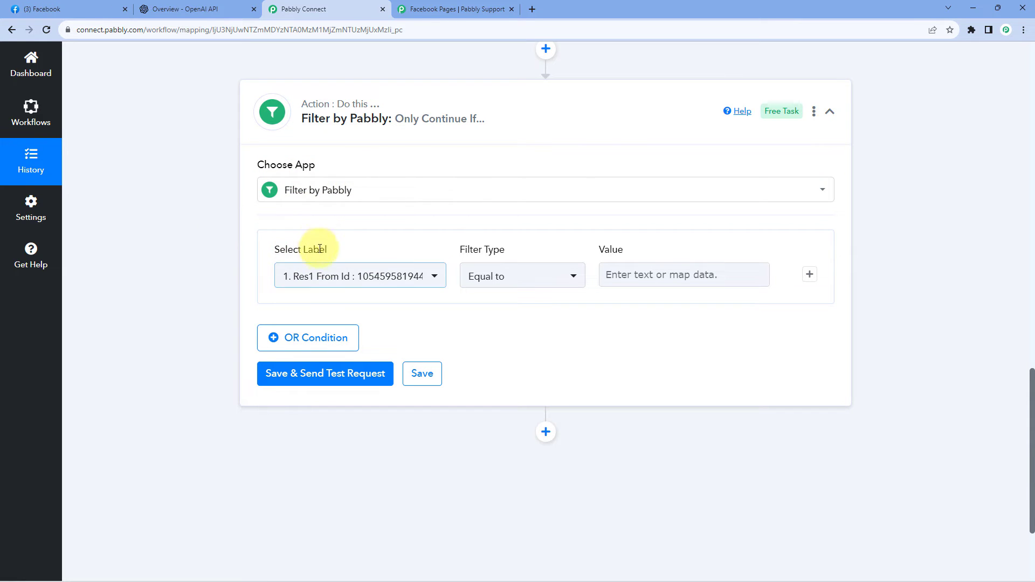
{"action": "left_click", "coordinate": [433, 277]}
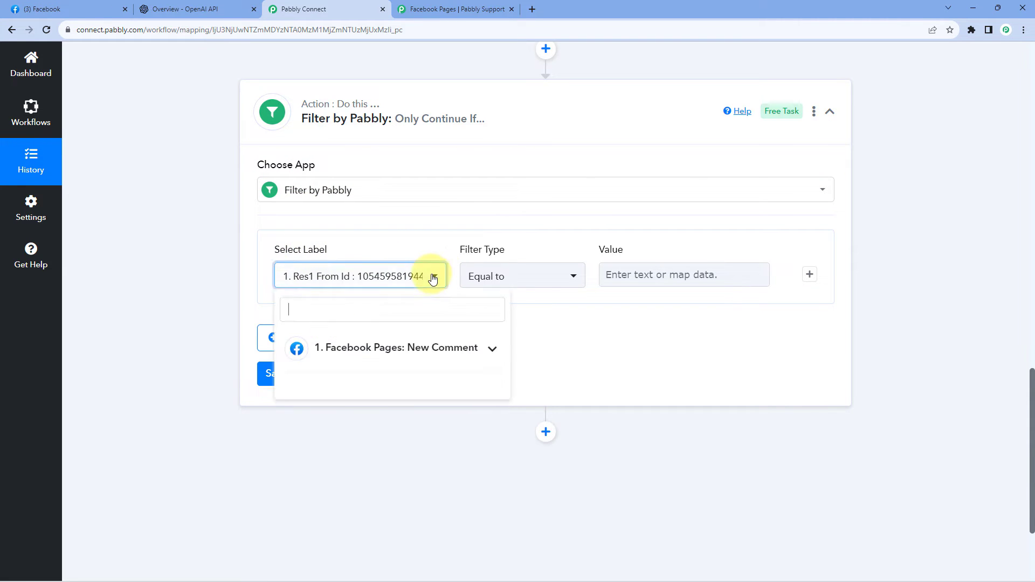
{"action": "scroll", "coordinate": [190, 256], "scroll_direction": "up", "scroll_amount": 4}
{"action": "scroll", "coordinate": [190, 254], "scroll_direction": "up", "scroll_amount": 8}
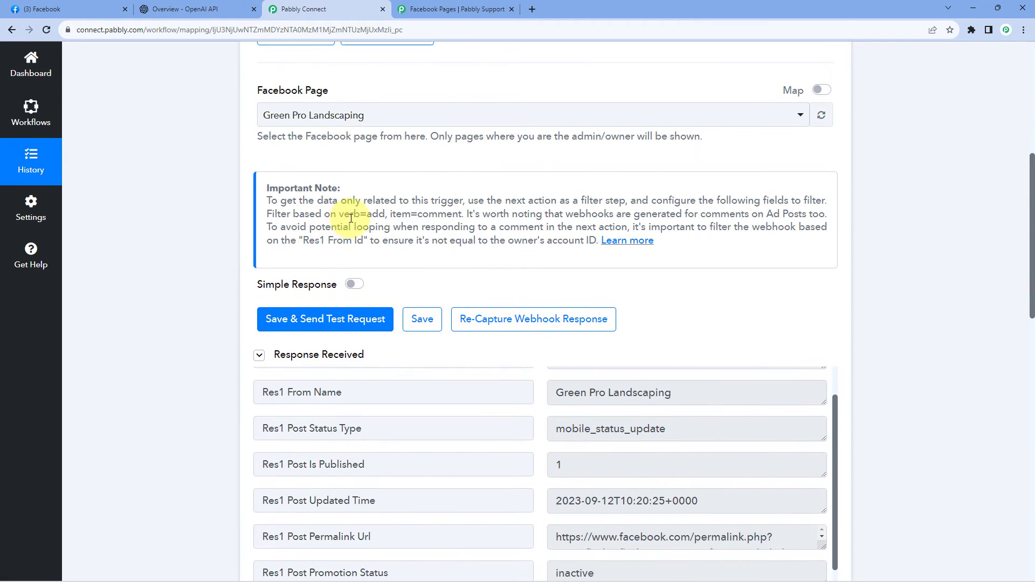
{"action": "scroll", "coordinate": [222, 274], "scroll_direction": "down", "scroll_amount": 10}
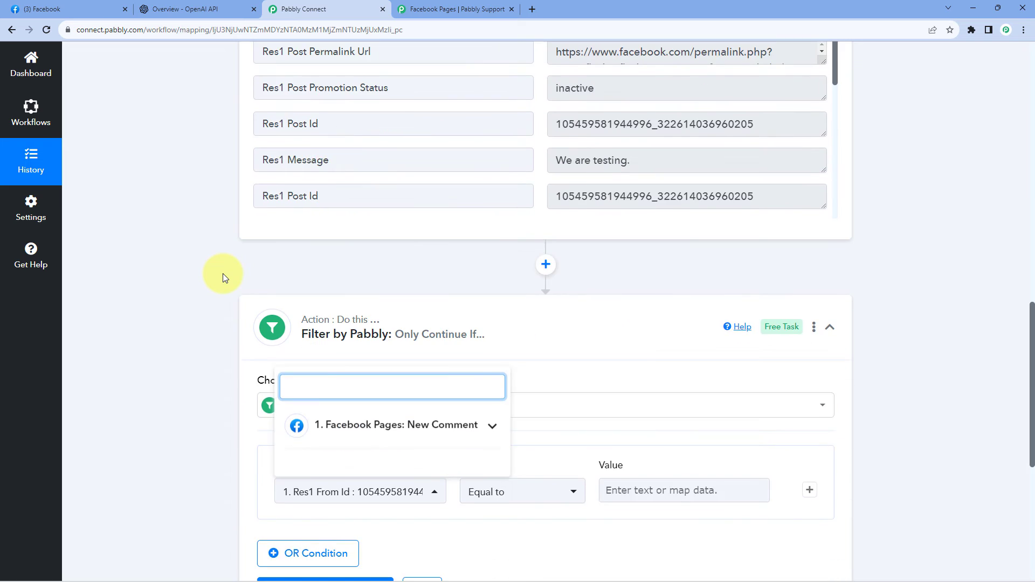
{"action": "scroll", "coordinate": [222, 273], "scroll_direction": "down", "scroll_amount": 1}
{"action": "scroll", "coordinate": [259, 256], "scroll_direction": "down", "scroll_amount": 3}
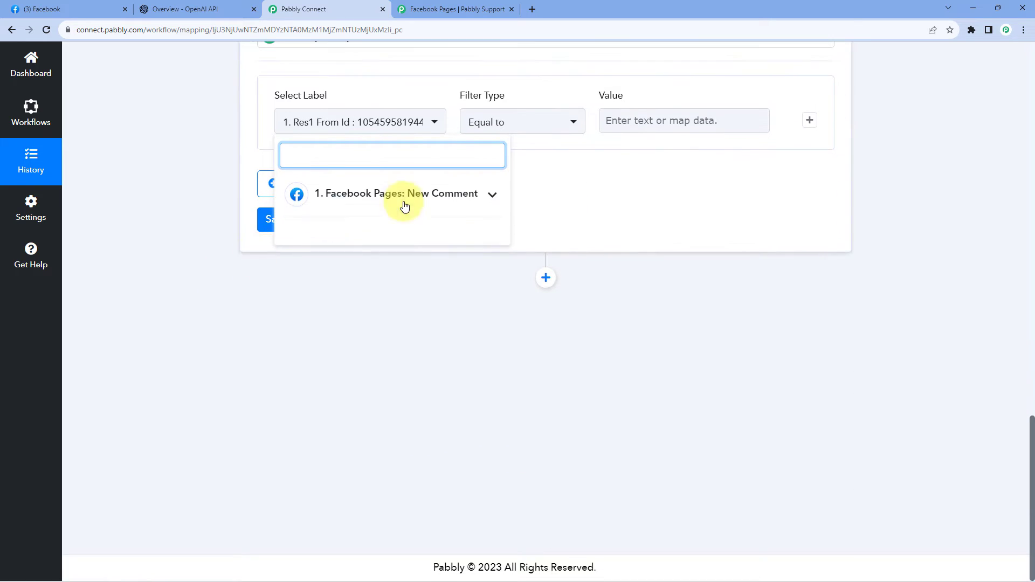
{"action": "left_click", "coordinate": [495, 198]}
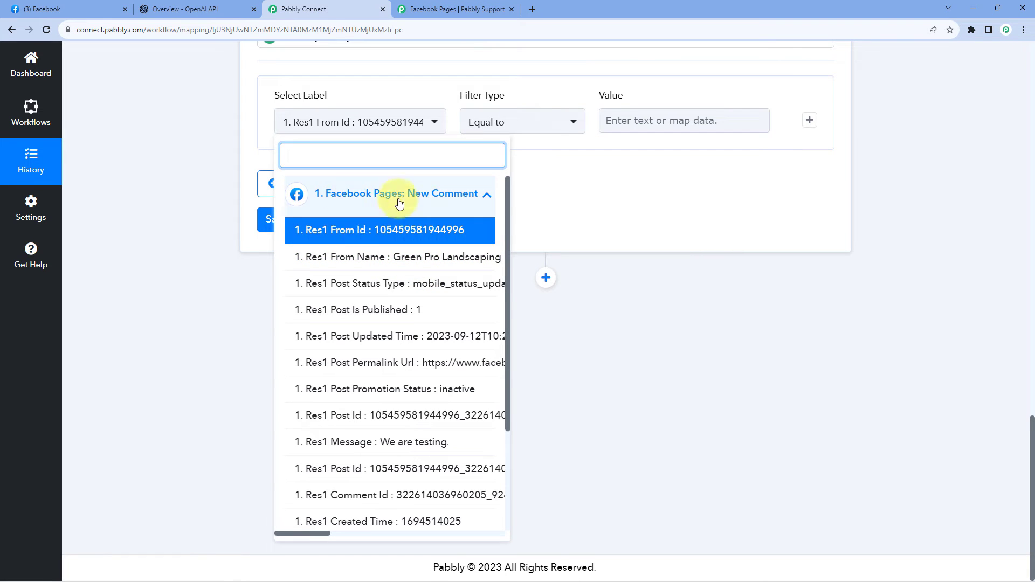
{"action": "scroll", "coordinate": [372, 272], "scroll_direction": "down", "scroll_amount": 3}
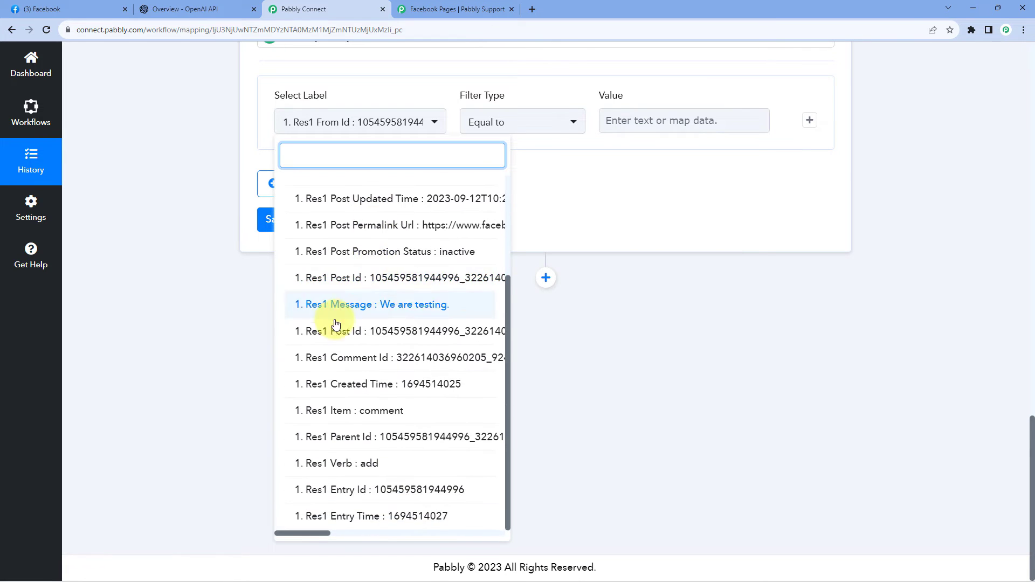
{"action": "left_click", "coordinate": [338, 467]}
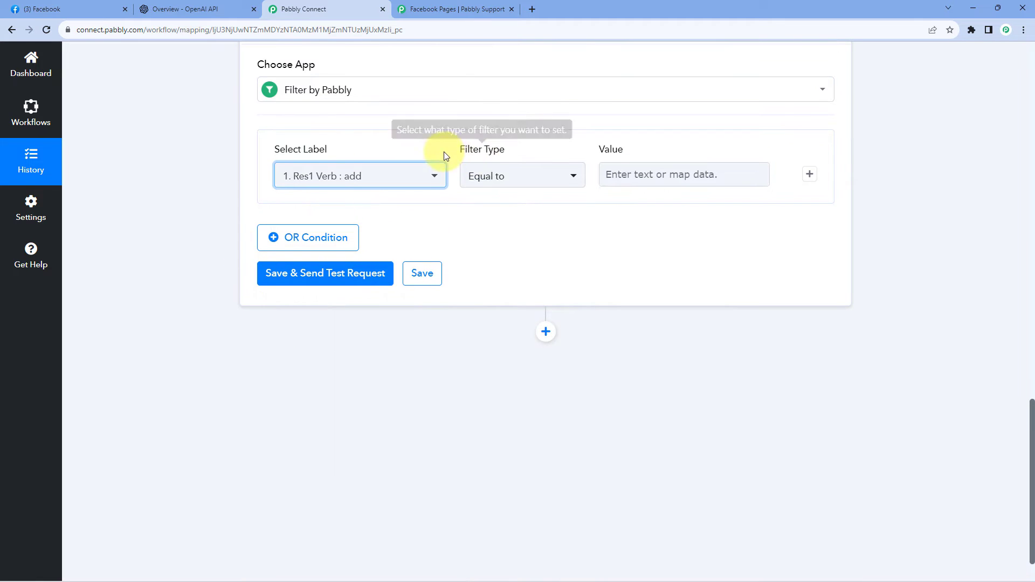
{"action": "left_click", "coordinate": [655, 170]}
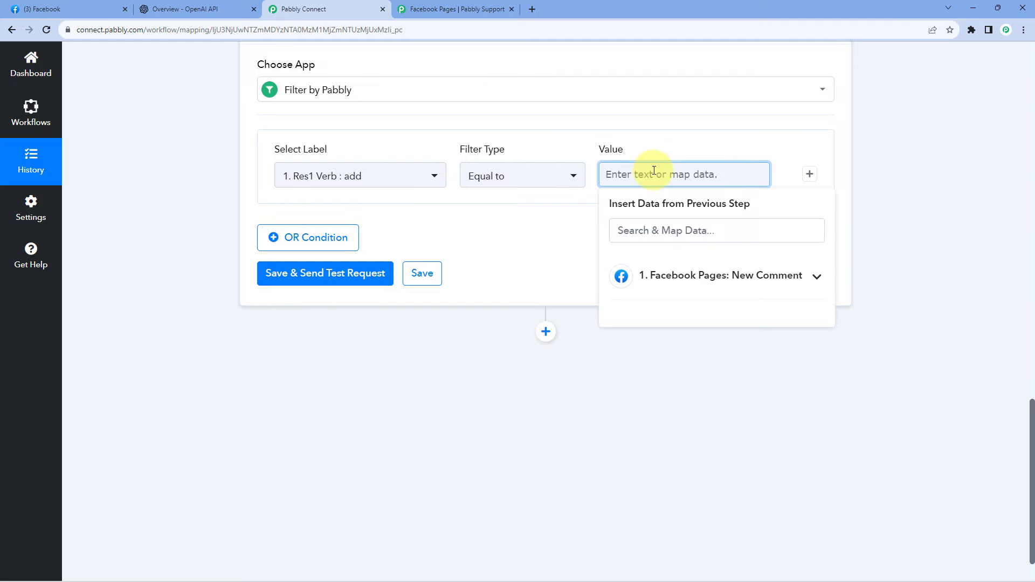
{"action": "type", "text": "add"}
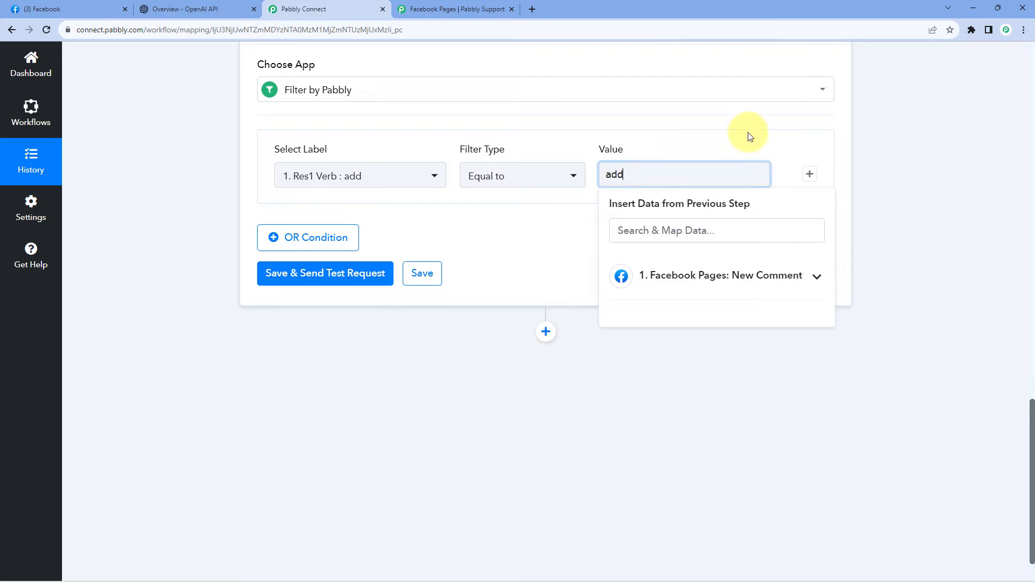
Add a second AND condition to the filter, using the trigger's Res1 Item label.
{"action": "left_click", "coordinate": [745, 146]}
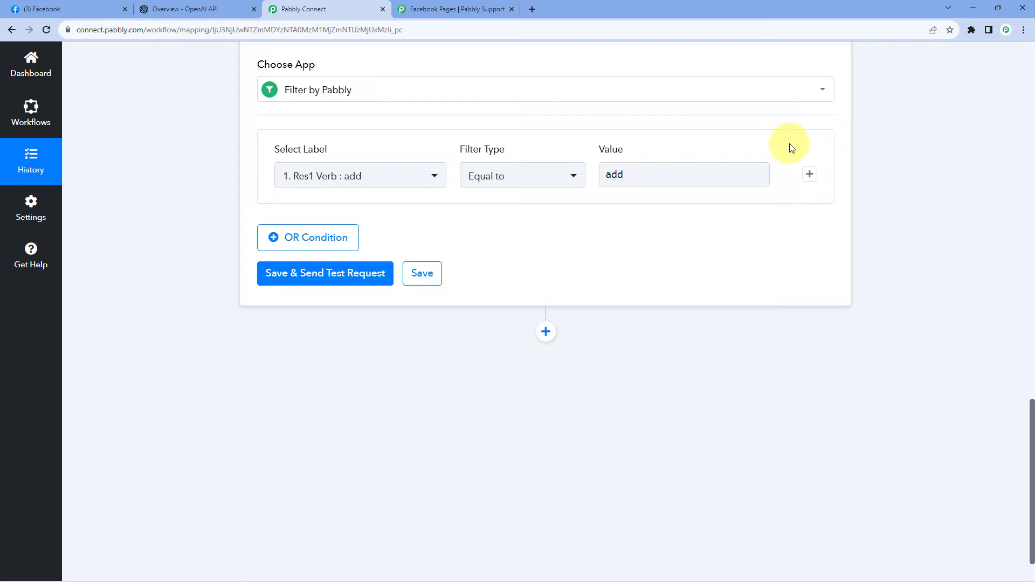
{"action": "left_click", "coordinate": [808, 176]}
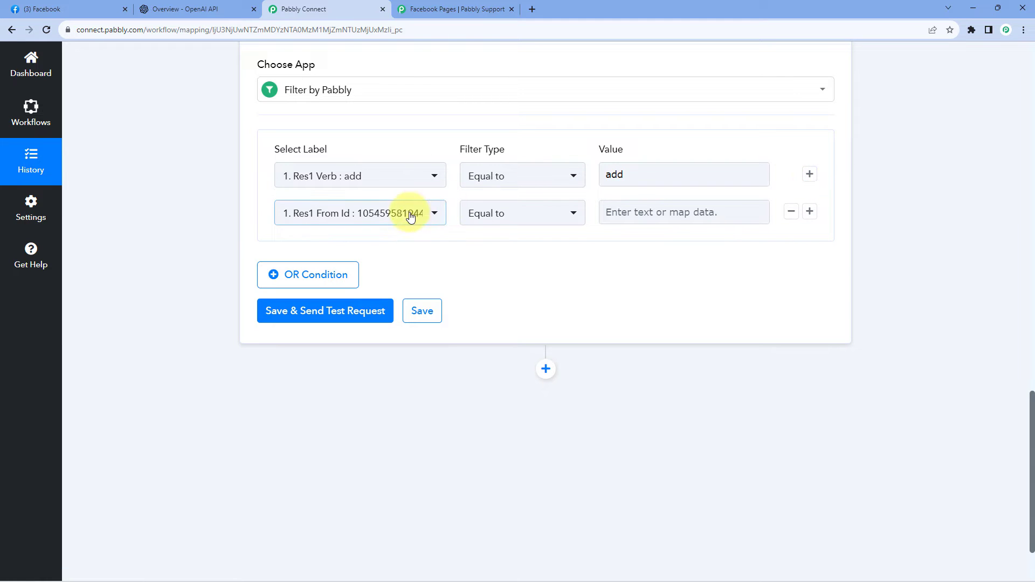
{"action": "left_click", "coordinate": [426, 216]}
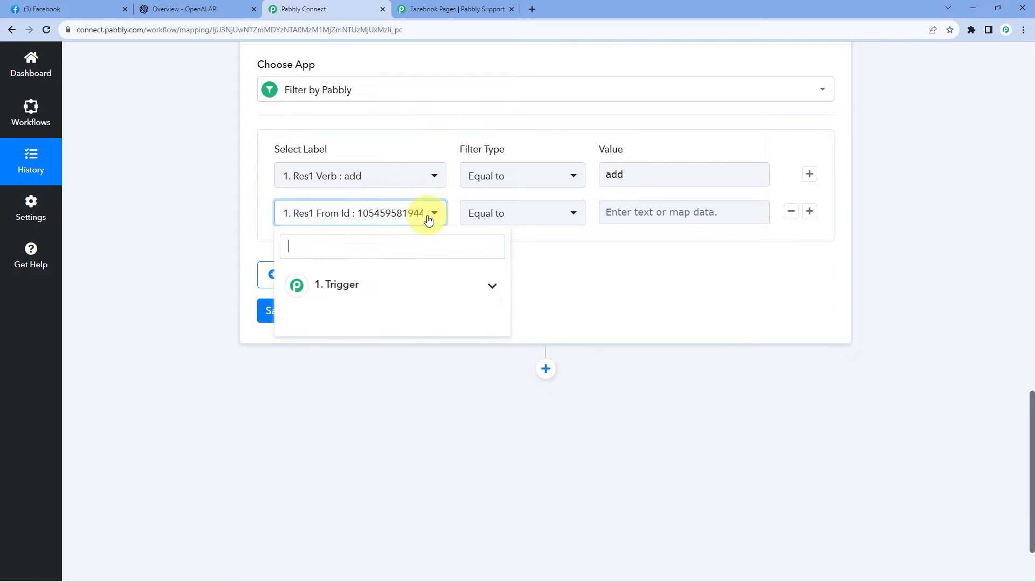
{"action": "left_click", "coordinate": [413, 296]}
{"action": "scroll", "coordinate": [390, 358], "scroll_direction": "down", "scroll_amount": 6}
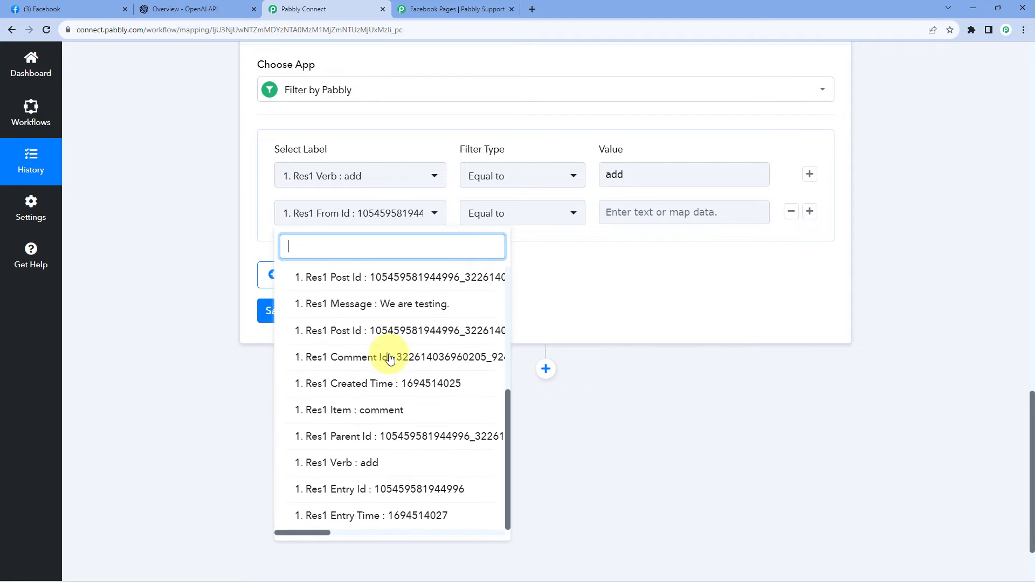
{"action": "left_click", "coordinate": [338, 416]}
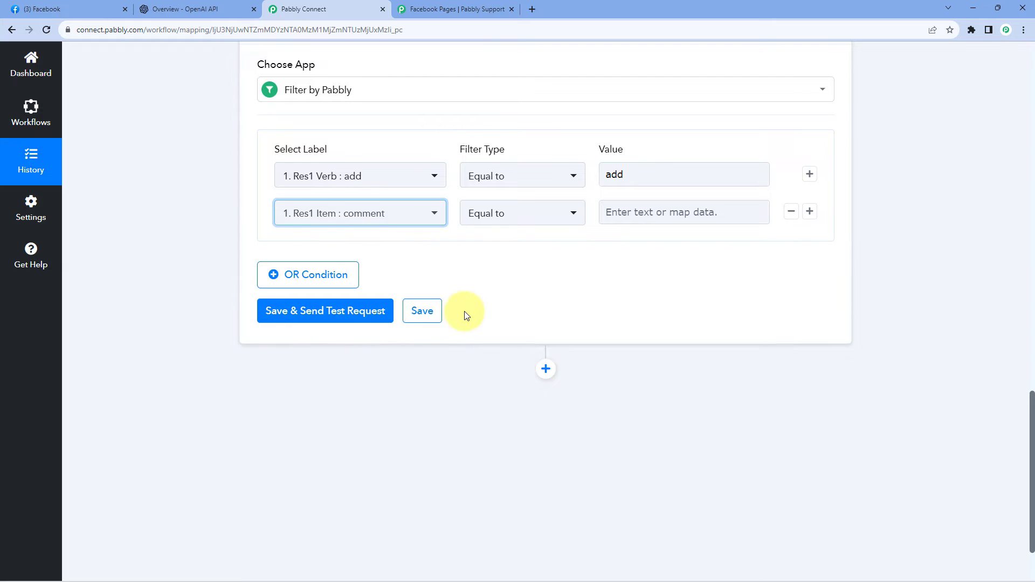
Copy the word "comment" from the trigger's important note into the second condition's value, keeping the filter type Equal to.
{"action": "scroll", "coordinate": [460, 318], "scroll_direction": "up", "scroll_amount": 15}
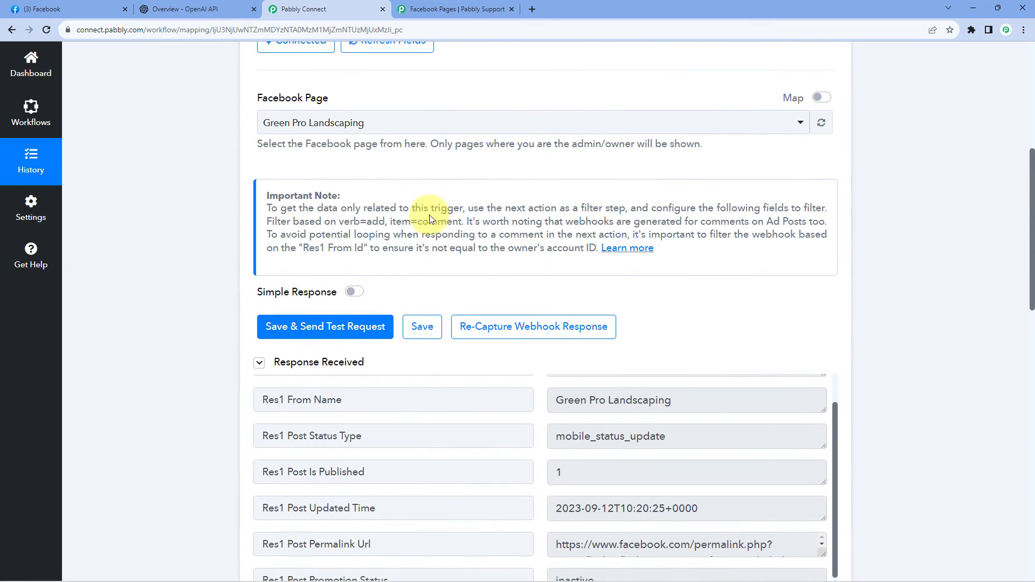
{"action": "double_click", "coordinate": [446, 220]}
{"action": "key", "text": "ctrl+c"}
{"action": "right_click", "coordinate": [444, 220]}
{"action": "left_click", "coordinate": [457, 229]}
{"action": "scroll", "coordinate": [257, 267], "scroll_direction": "down", "scroll_amount": 11}
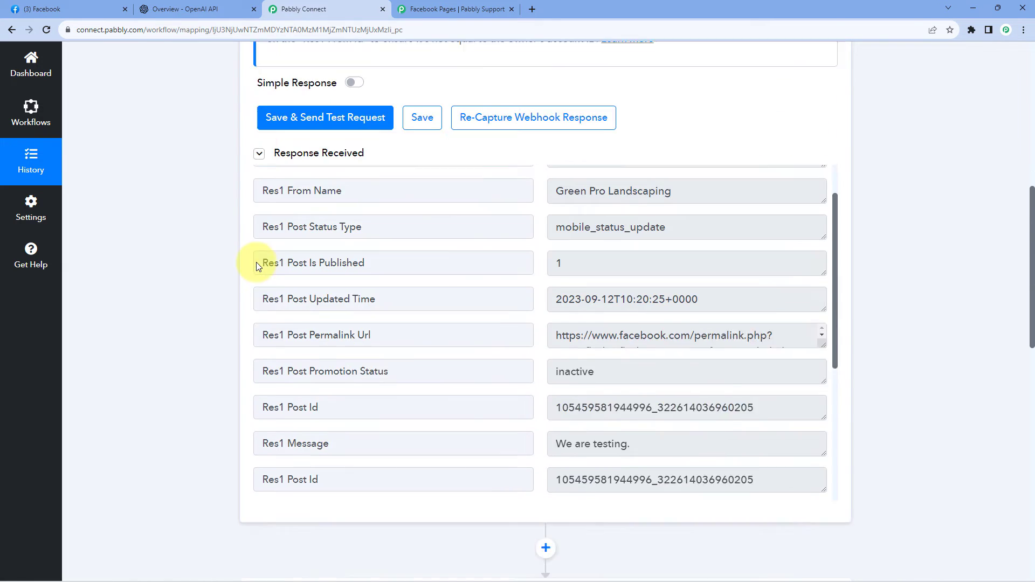
{"action": "scroll", "coordinate": [257, 267], "scroll_direction": "down", "scroll_amount": 3}
{"action": "left_click", "coordinate": [615, 266]}
{"action": "right_click", "coordinate": [621, 263]}
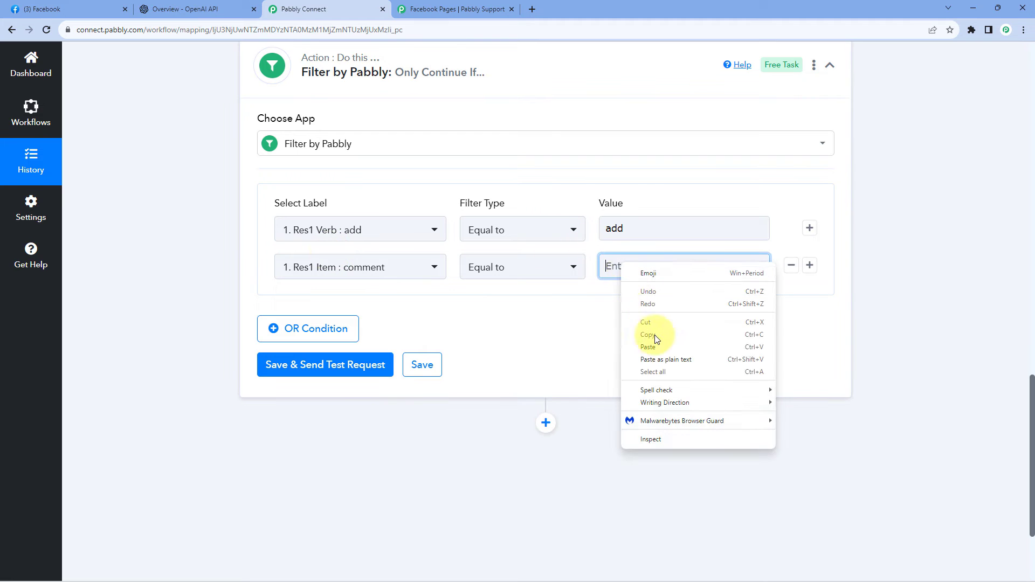
{"action": "left_click", "coordinate": [658, 347]}
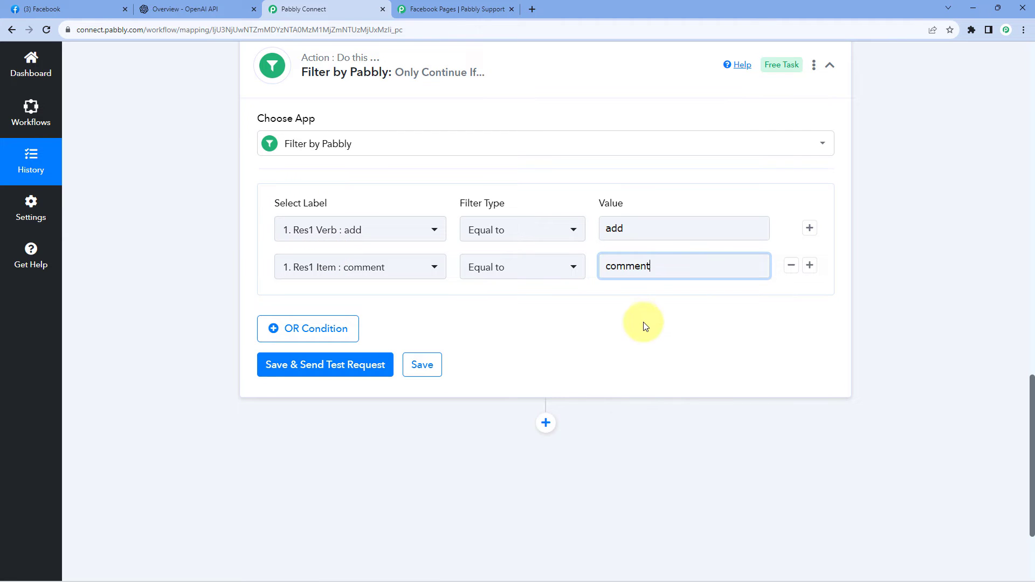
Add a third AND condition using the trigger's Res1 From Id label with the filter type "Does not equal to".
{"action": "left_click", "coordinate": [810, 266]}
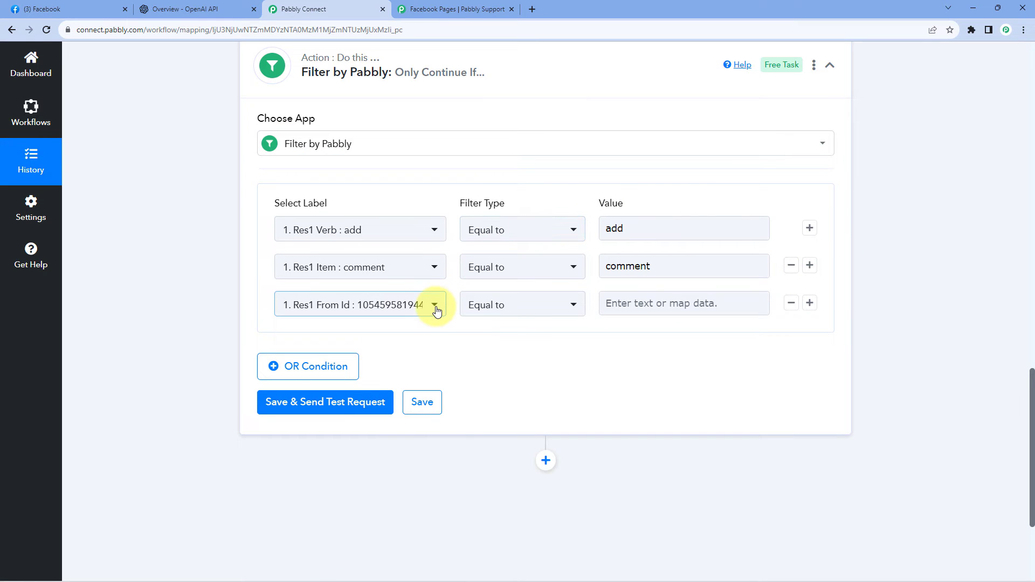
{"action": "left_click", "coordinate": [435, 306]}
{"action": "left_click", "coordinate": [400, 376]}
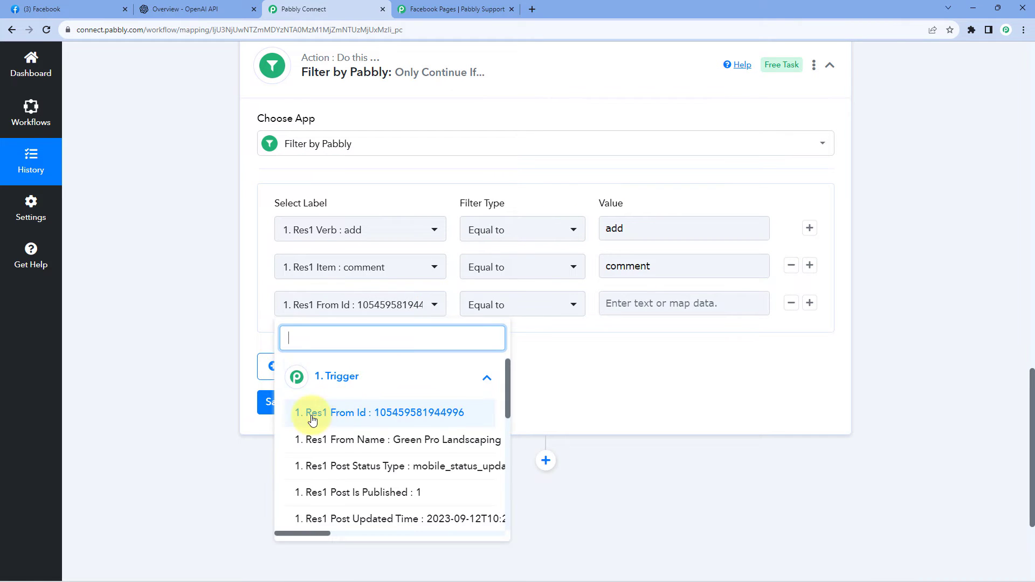
{"action": "left_click", "coordinate": [372, 418]}
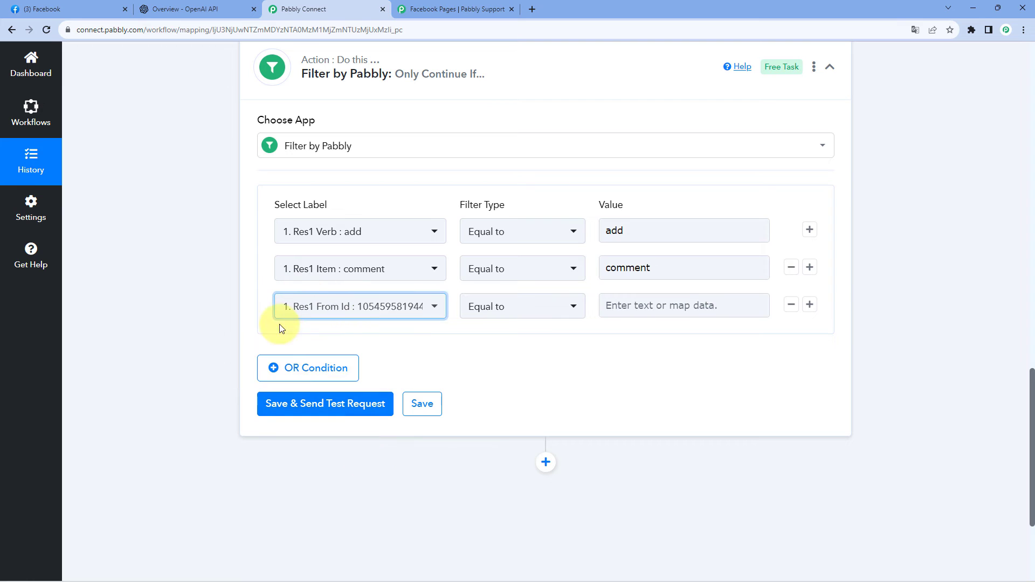
{"action": "left_click", "coordinate": [543, 312]}
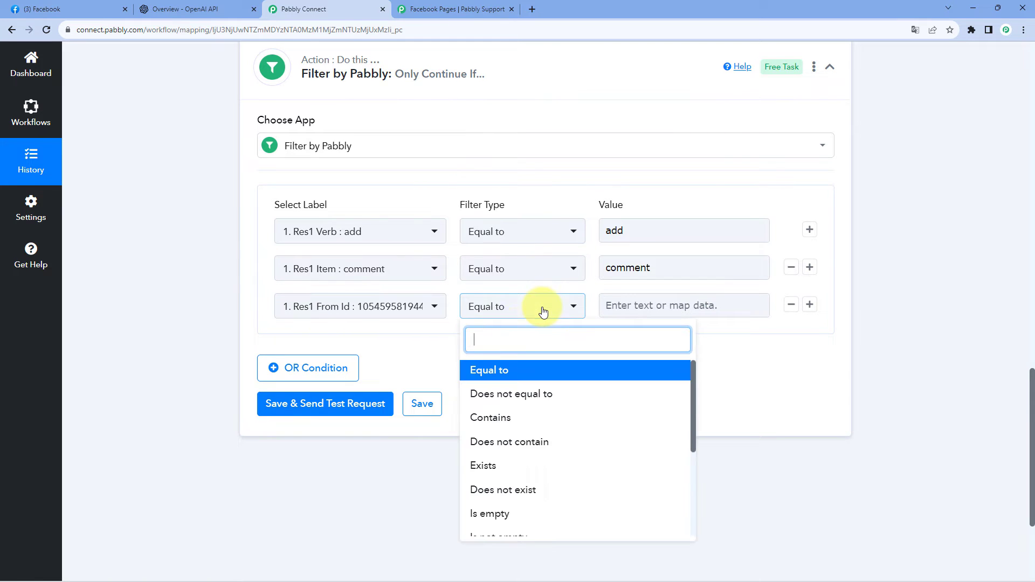
{"action": "left_click", "coordinate": [493, 401]}
{"action": "left_click", "coordinate": [620, 305]}
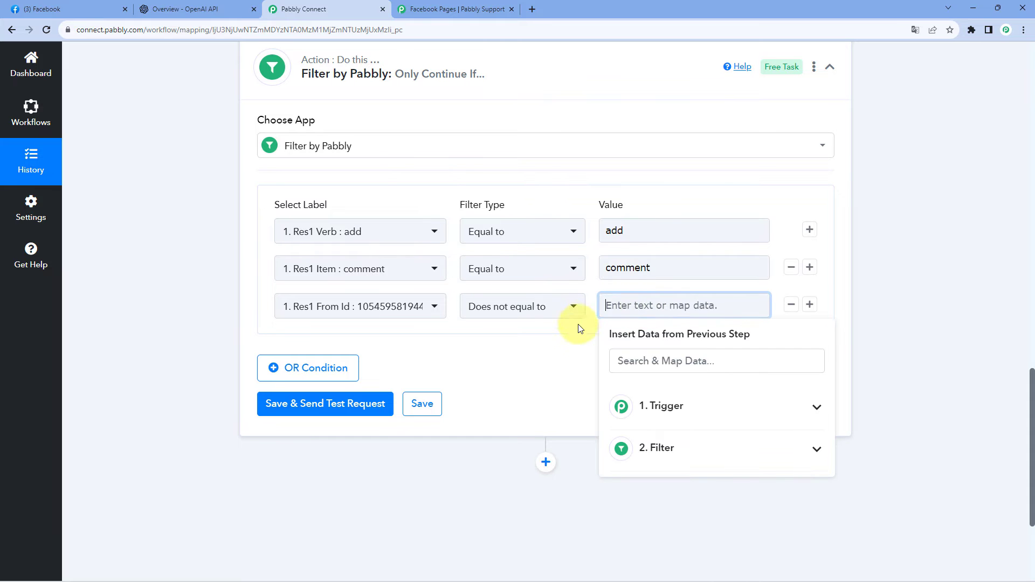
Check the captured Res1 From Name and From Id against the page's own "We are testing." comment on Facebook, then return to Pabbly Connect.
{"action": "scroll", "coordinate": [576, 345], "scroll_direction": "up", "scroll_amount": 9}
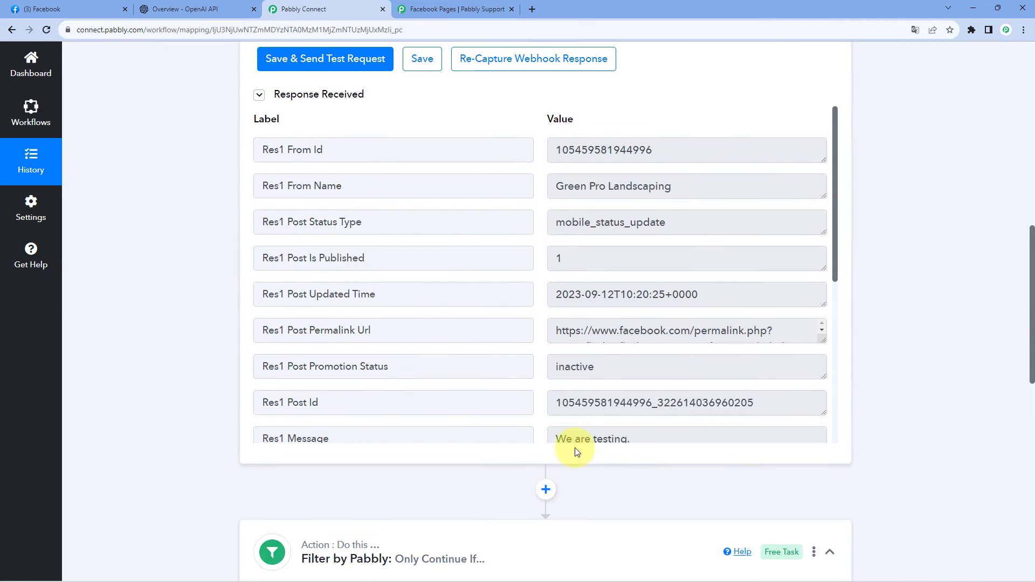
{"action": "scroll", "coordinate": [576, 453], "scroll_direction": "up", "scroll_amount": 2}
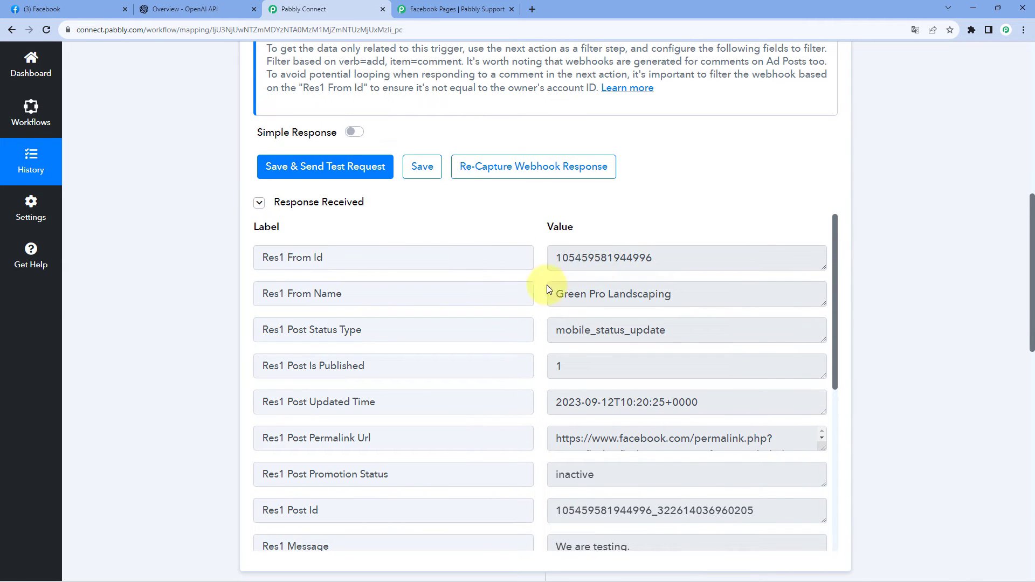
{"action": "left_click_drag", "start_coordinate": [550, 294], "coordinate": [677, 293]}
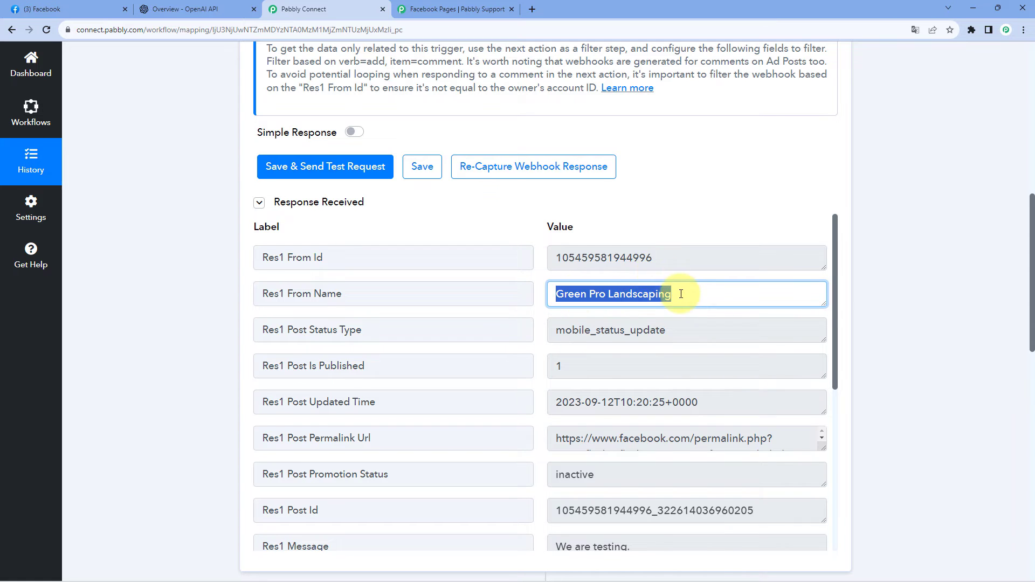
{"action": "double_click", "coordinate": [599, 260]}
{"action": "right_click", "coordinate": [599, 260]}
{"action": "left_click", "coordinate": [621, 273]}
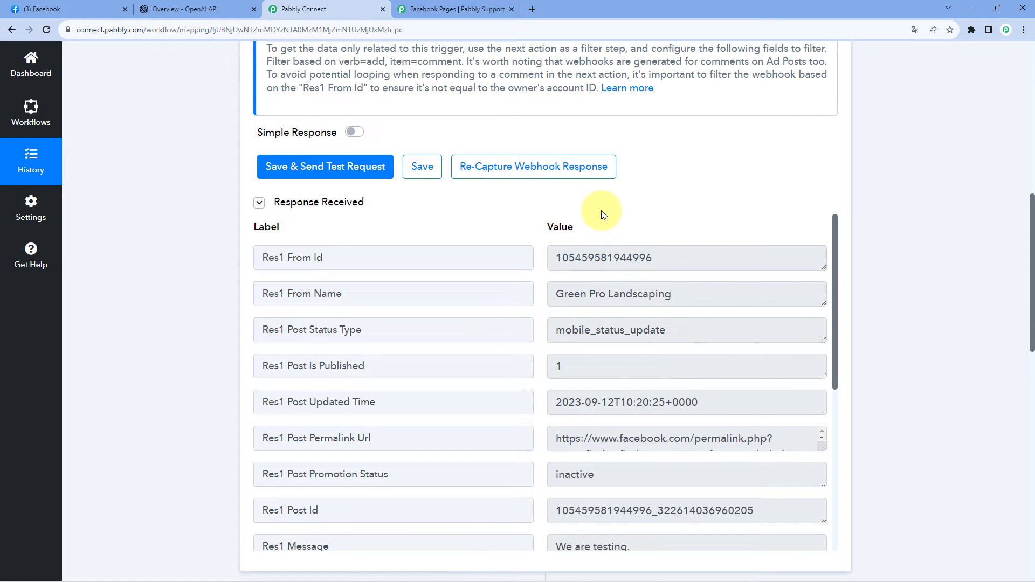
{"action": "left_click", "coordinate": [42, 9]}
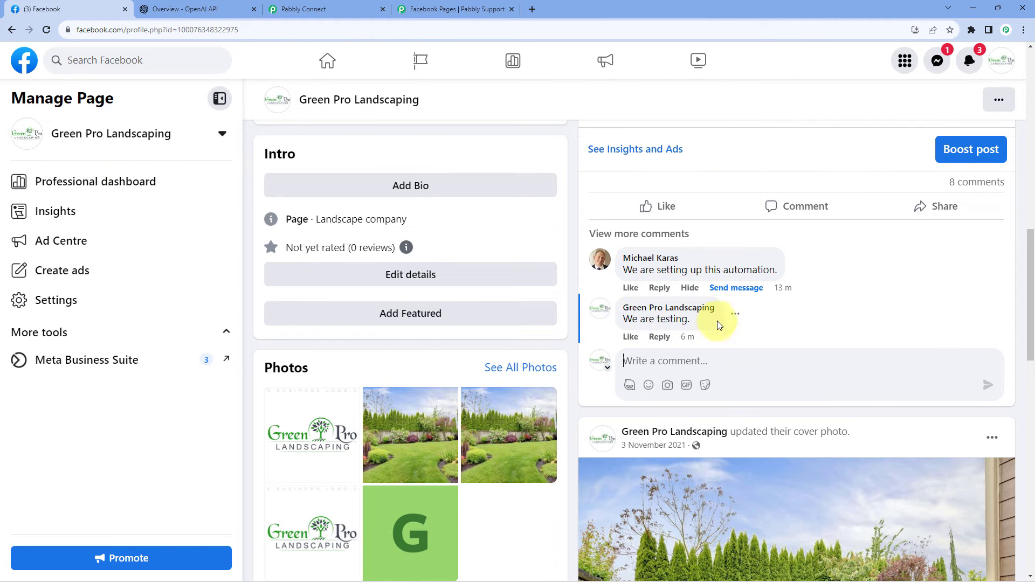
{"action": "left_click", "coordinate": [302, 8]}
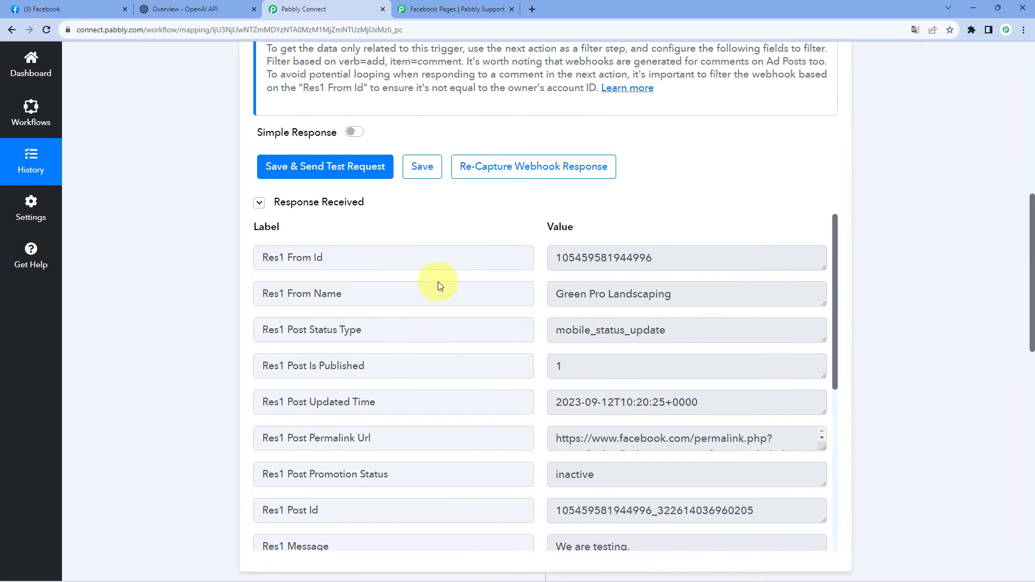
Copy the captured Res1 From Id into the third condition's value, then save the filter and send its test request.
{"action": "right_click", "coordinate": [602, 259]}
{"action": "double_click", "coordinate": [581, 260]}
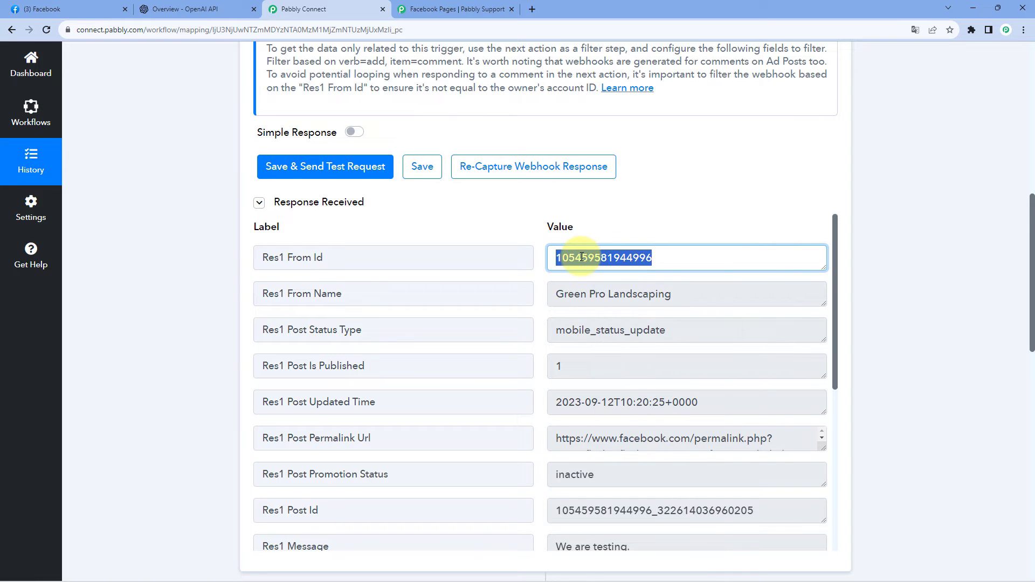
{"action": "right_click", "coordinate": [581, 258]}
{"action": "left_click", "coordinate": [597, 266]}
{"action": "left_click", "coordinate": [595, 232]}
{"action": "left_click_drag", "start_coordinate": [545, 303], "coordinate": [682, 295]}
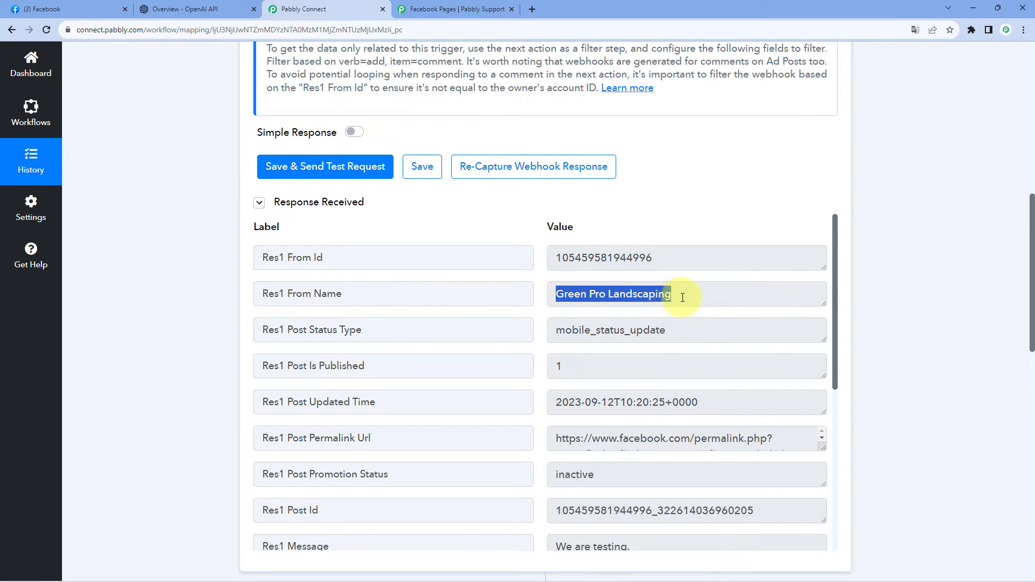
{"action": "scroll", "coordinate": [612, 203], "scroll_direction": "down", "scroll_amount": 6}
{"action": "scroll", "coordinate": [610, 198], "scroll_direction": "down", "scroll_amount": 5}
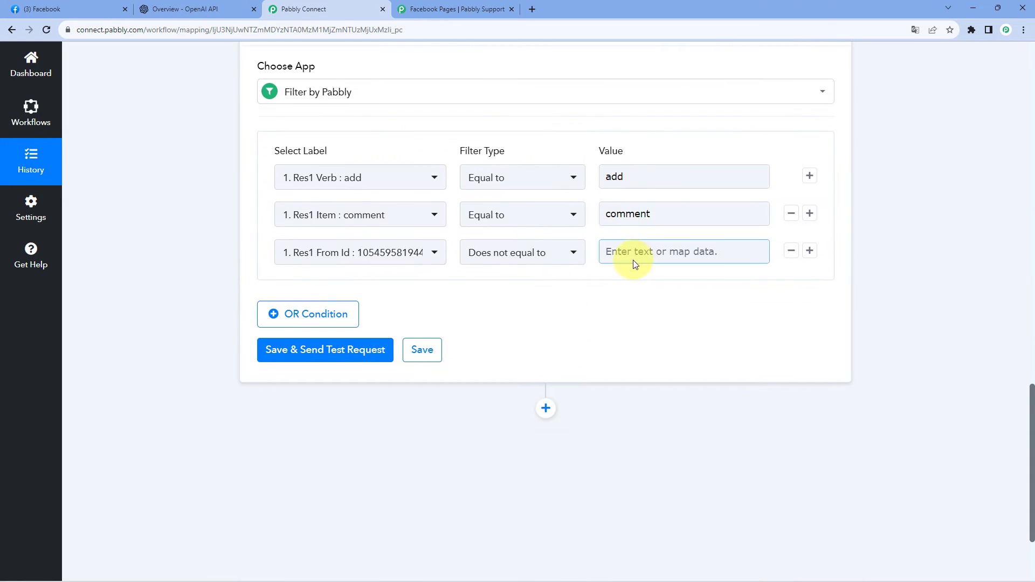
{"action": "right_click", "coordinate": [630, 258]}
{"action": "left_click", "coordinate": [655, 342]}
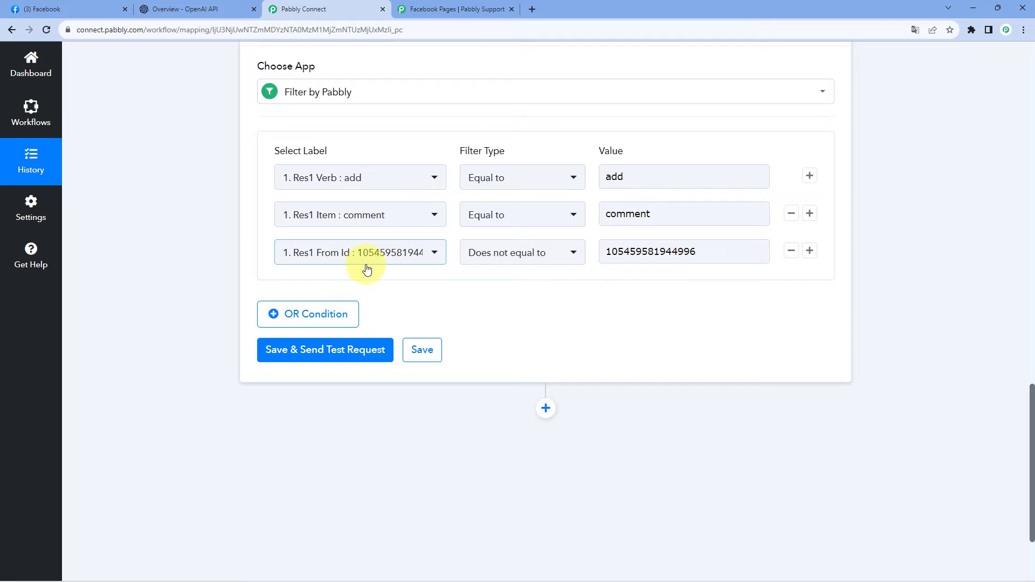
{"action": "left_click", "coordinate": [669, 253]}
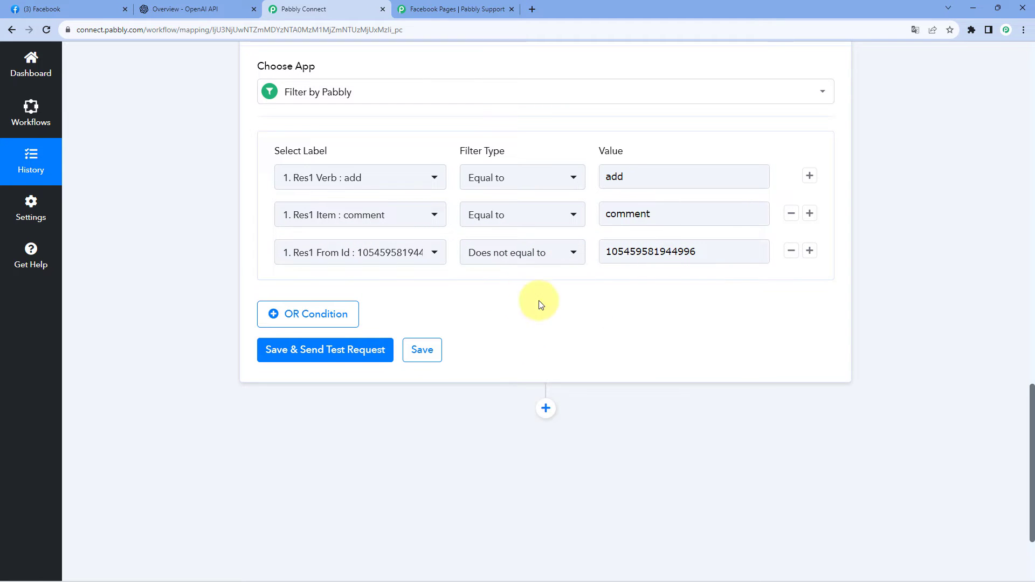
{"action": "left_click", "coordinate": [326, 351]}
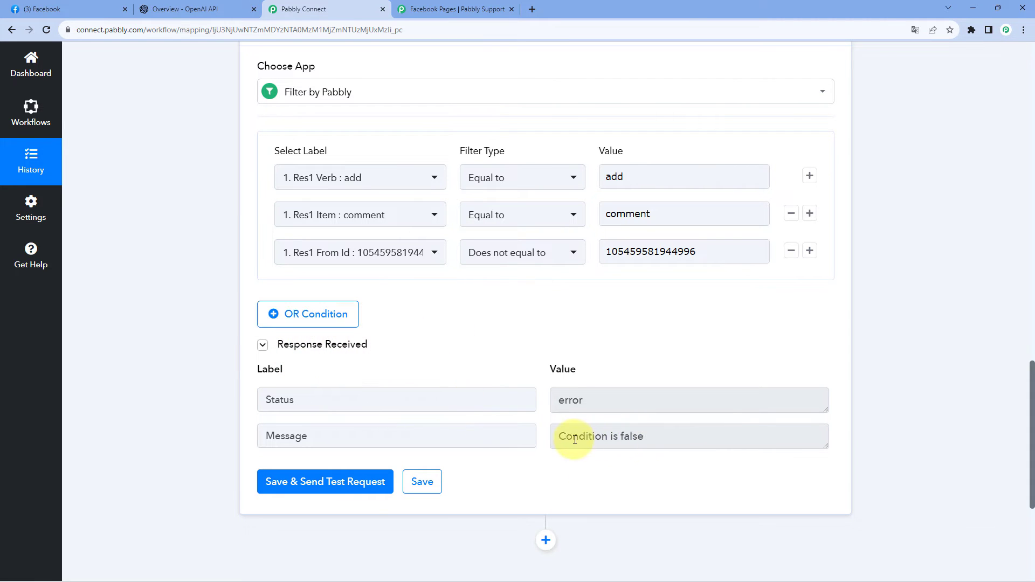
Compare the trigger's captured Res1 From Id with the author of the latest test comment on Facebook, then return to Pabbly Connect.
{"action": "scroll", "coordinate": [562, 301], "scroll_direction": "up", "scroll_amount": 8}
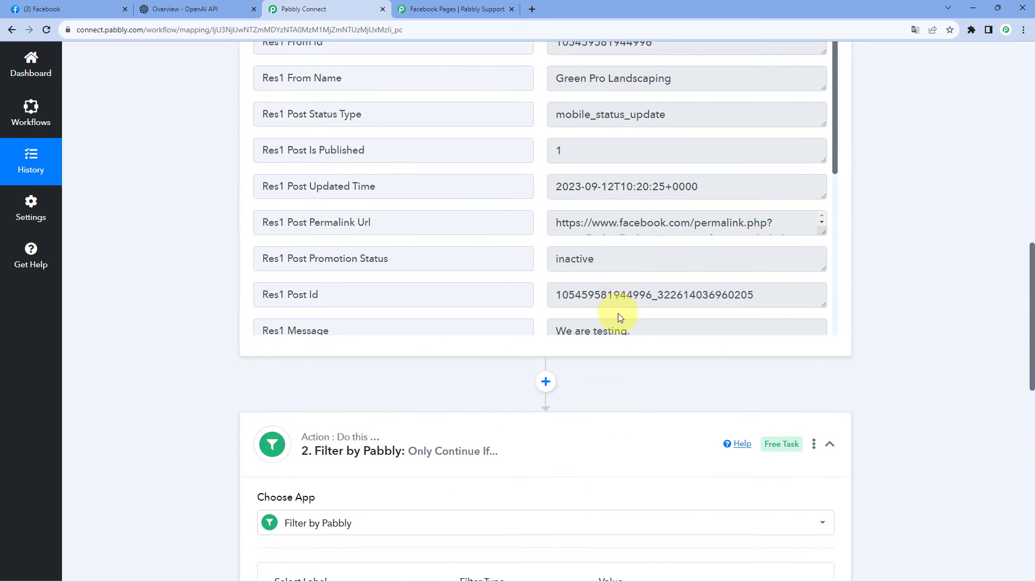
{"action": "scroll", "coordinate": [593, 291], "scroll_direction": "up", "scroll_amount": 4}
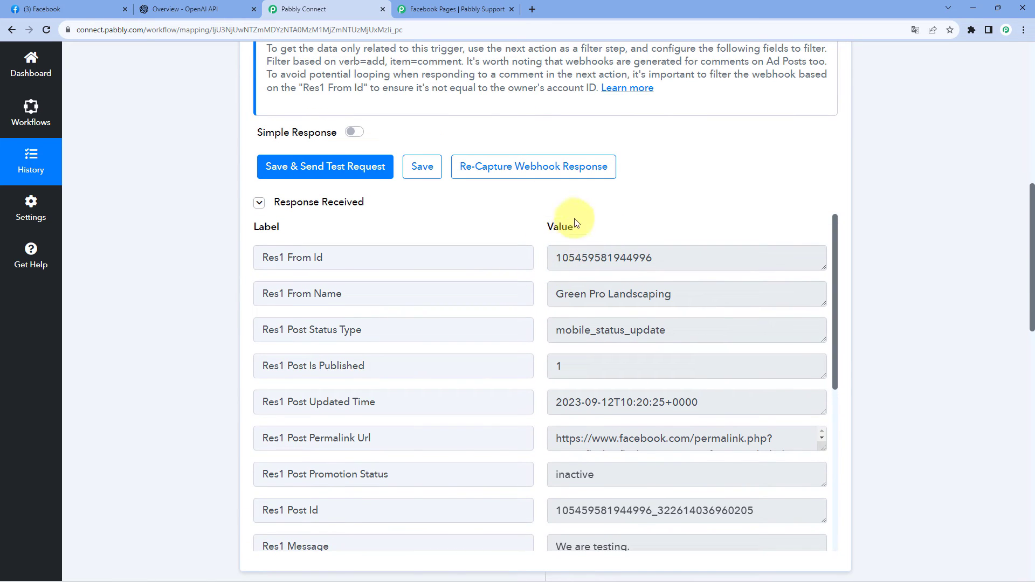
{"action": "scroll", "coordinate": [561, 216], "scroll_direction": "down", "scroll_amount": 1}
{"action": "left_click", "coordinate": [554, 208]}
{"action": "left_click_drag", "start_coordinate": [553, 207], "coordinate": [654, 203]}
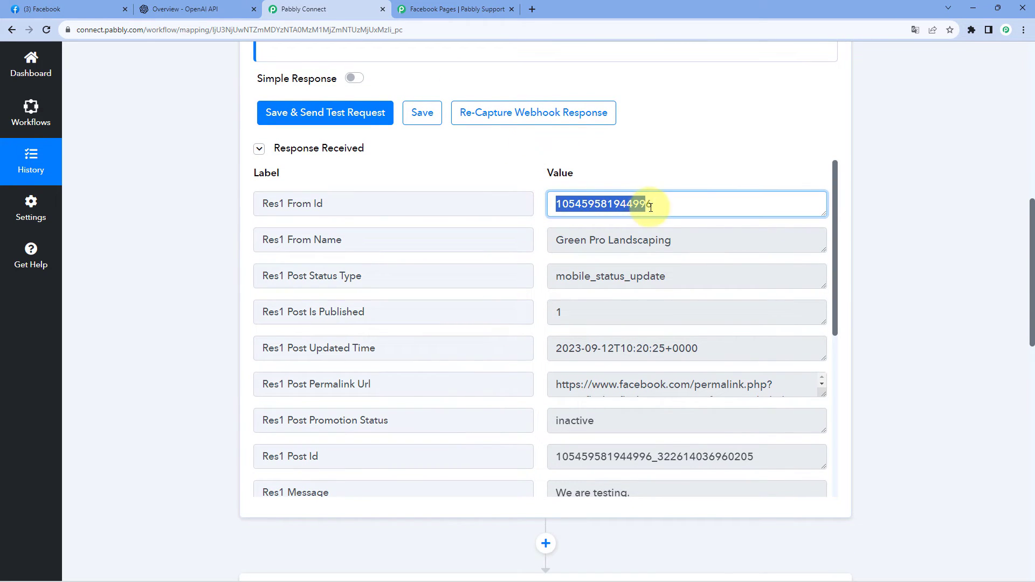
{"action": "left_click", "coordinate": [103, 8]}
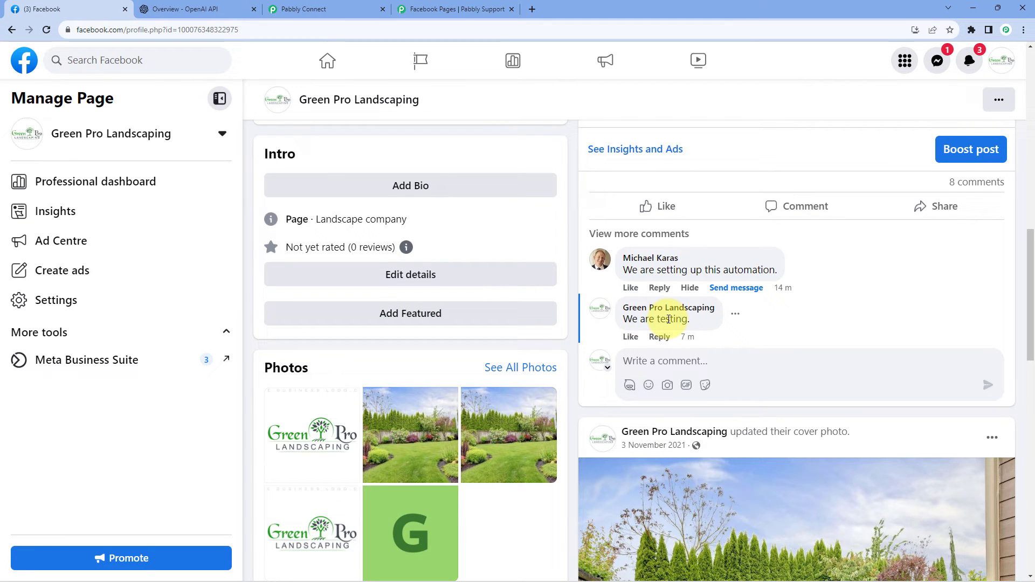
{"action": "left_click", "coordinate": [302, 9]}
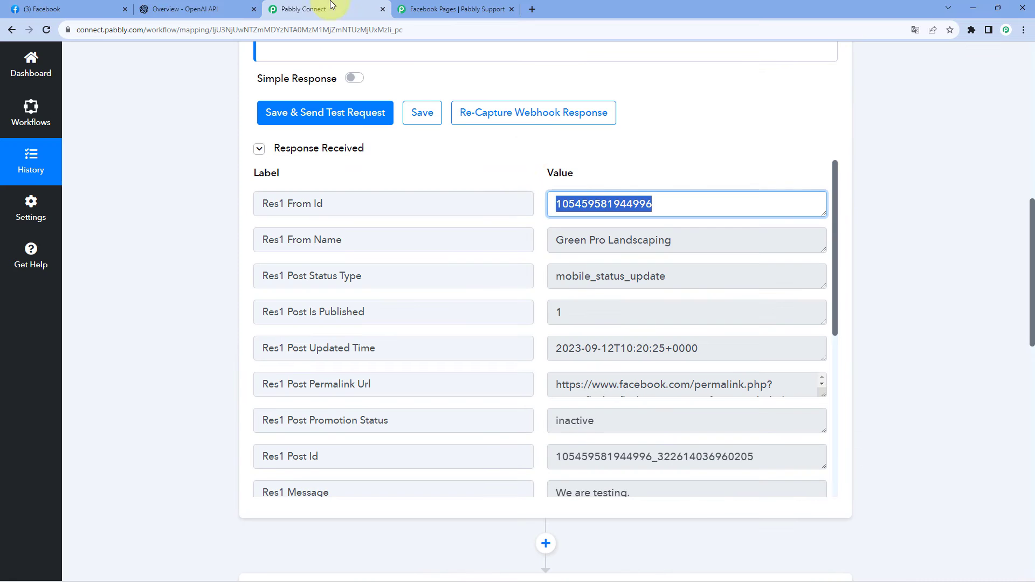
Review the filter's three conditions together with its test response.
{"action": "scroll", "coordinate": [527, 146], "scroll_direction": "down", "scroll_amount": 2}
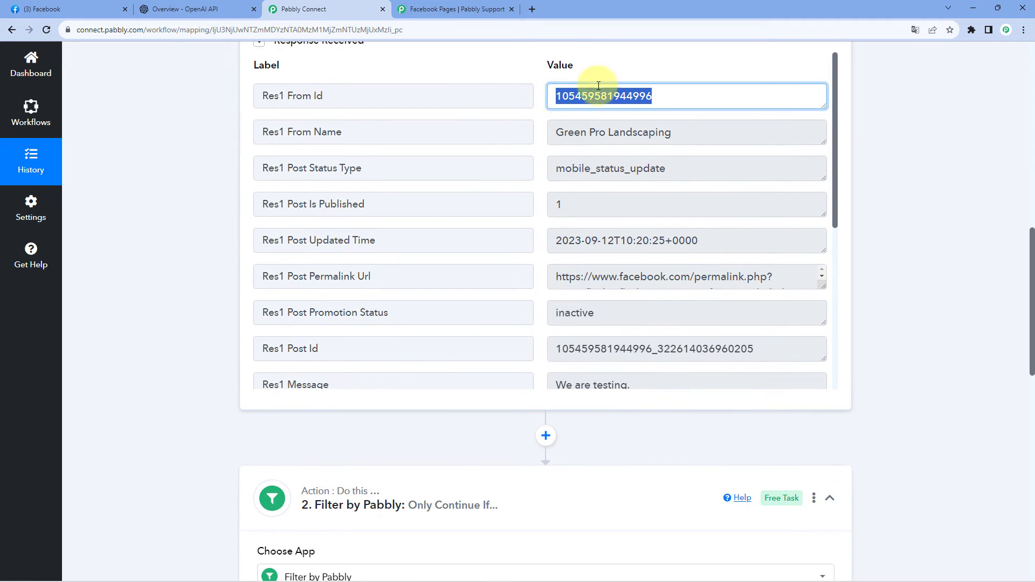
{"action": "left_click", "coordinate": [195, 192]}
{"action": "scroll", "coordinate": [196, 193], "scroll_direction": "down", "scroll_amount": 6}
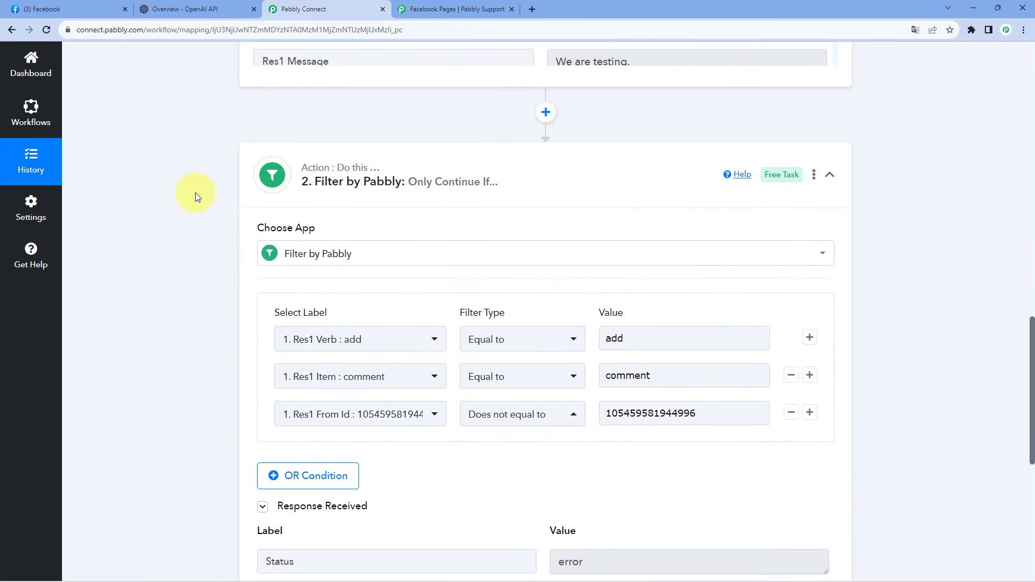
{"action": "scroll", "coordinate": [213, 198], "scroll_direction": "down", "scroll_amount": 4}
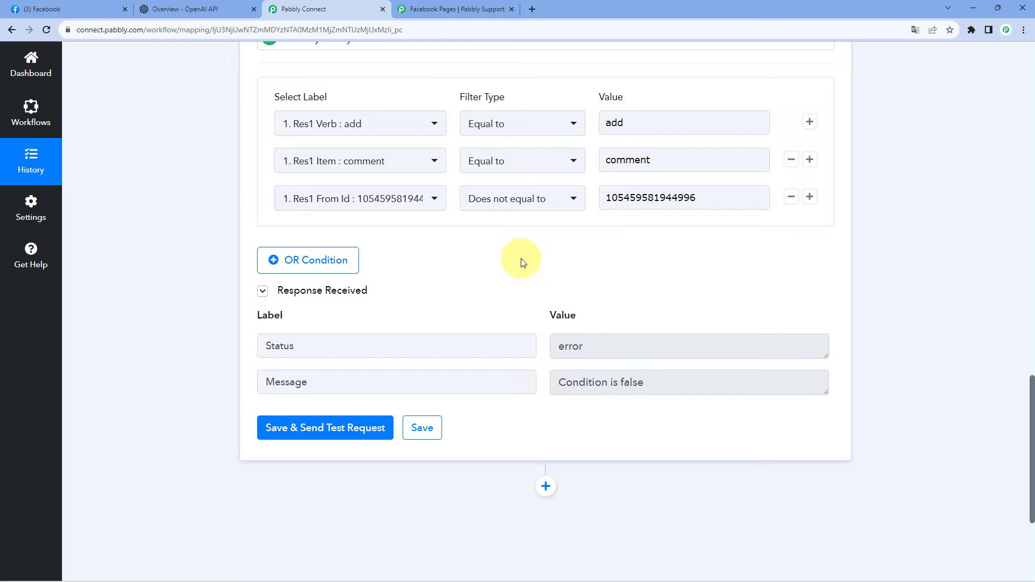
{"action": "scroll", "coordinate": [521, 262], "scroll_direction": "up", "scroll_amount": 4}
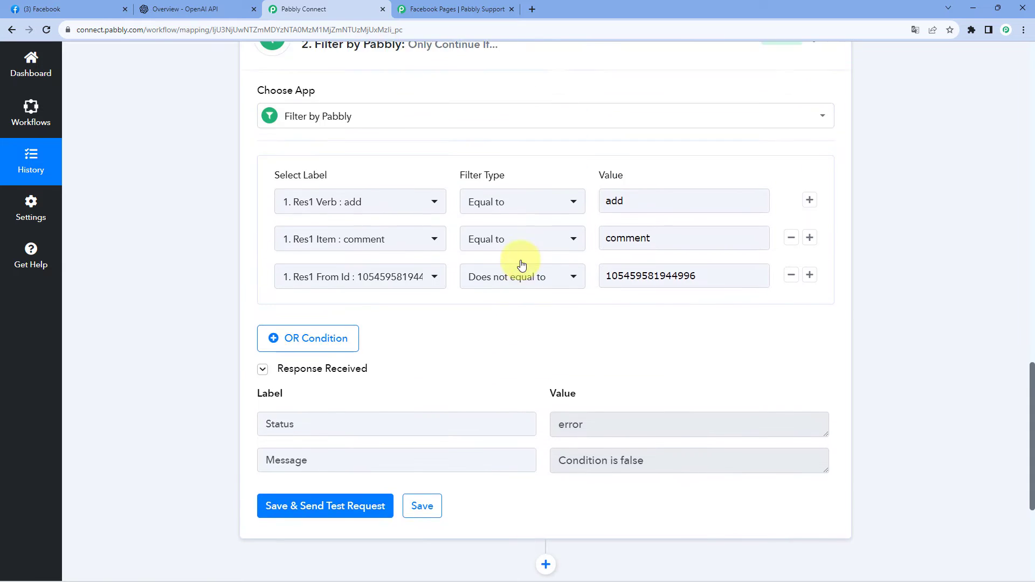
Collapse the filter step and start recapturing the Facebook trigger's webhook response, agreeing to the recapture.
{"action": "left_click", "coordinate": [830, 120]}
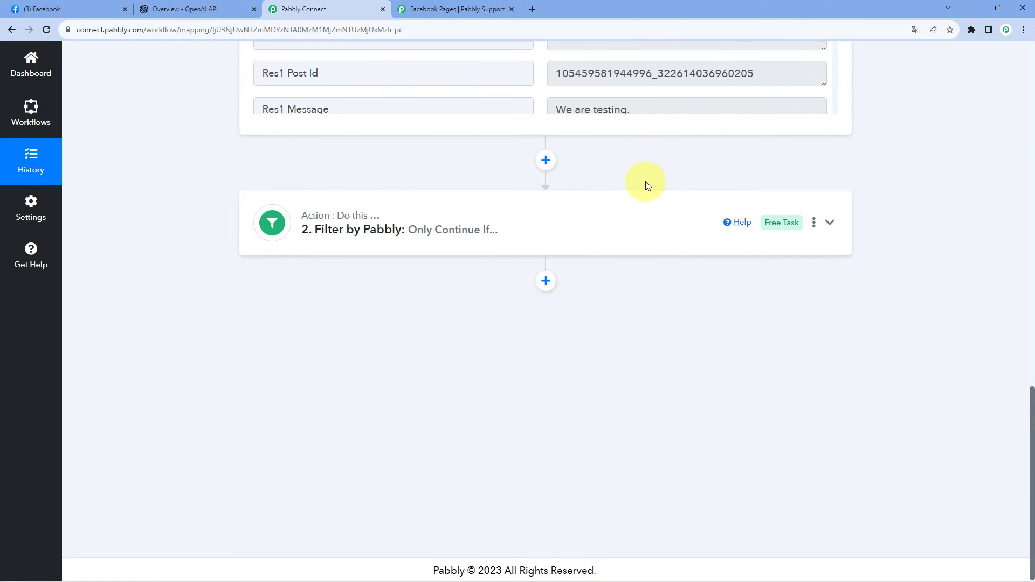
{"action": "scroll", "coordinate": [604, 156], "scroll_direction": "up", "scroll_amount": 3}
{"action": "scroll", "coordinate": [552, 158], "scroll_direction": "up", "scroll_amount": 4}
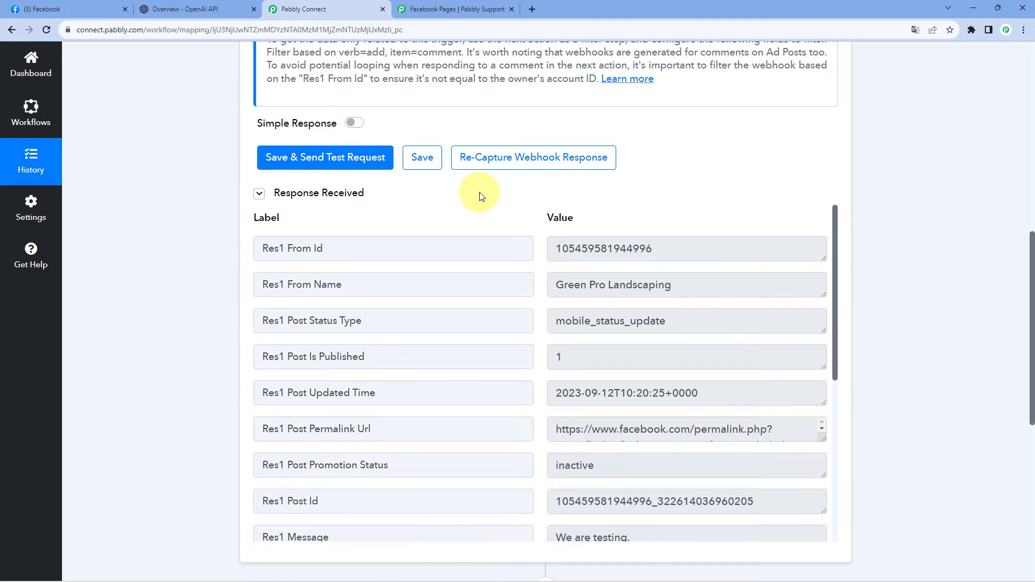
{"action": "left_click", "coordinate": [498, 157]}
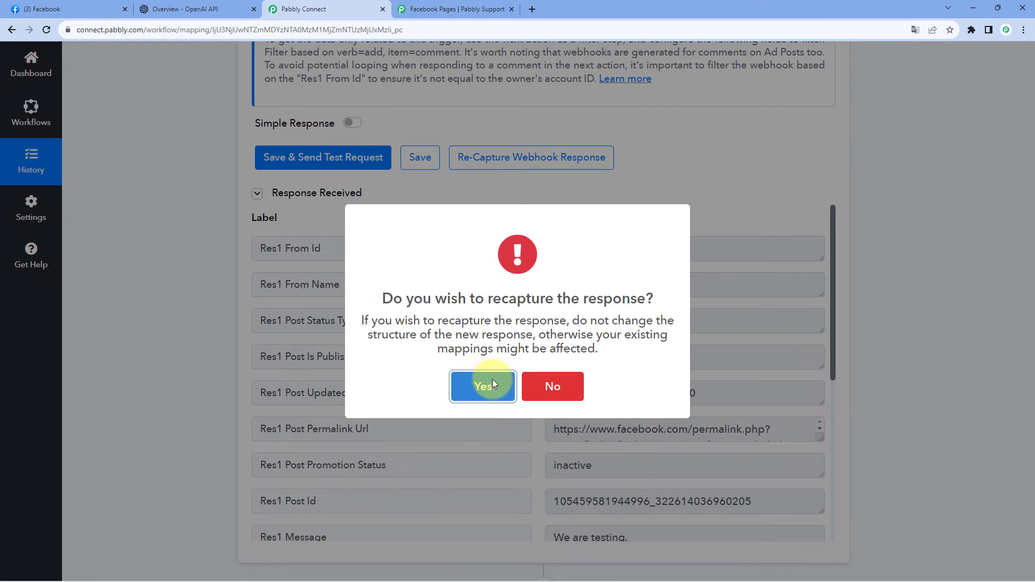
{"action": "left_click", "coordinate": [494, 386]}
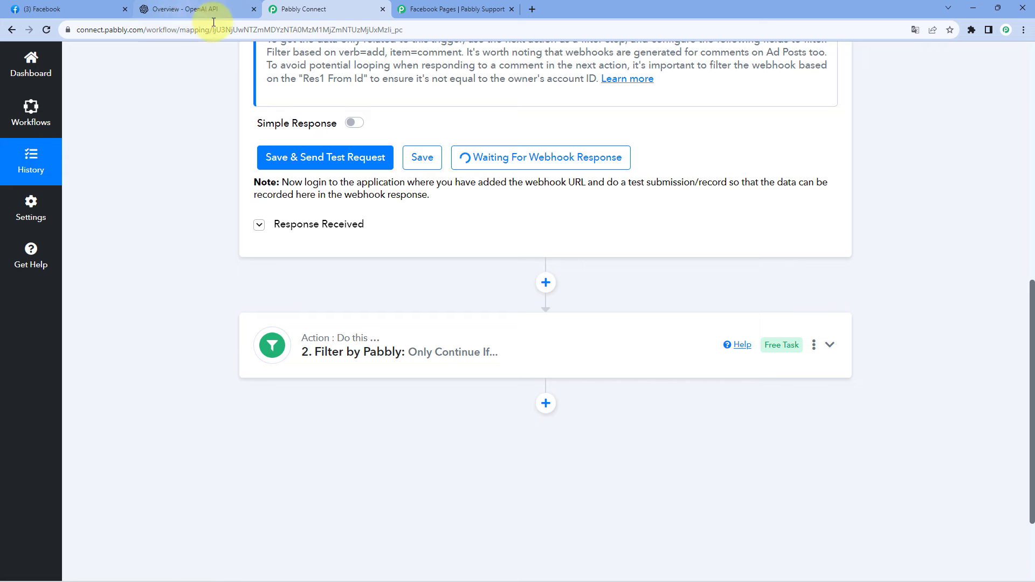
Look over the landscaping post and its latest comment on the Green Pro Landscaping Facebook page, then return to Pabbly Connect.
{"action": "left_click", "coordinate": [75, 4]}
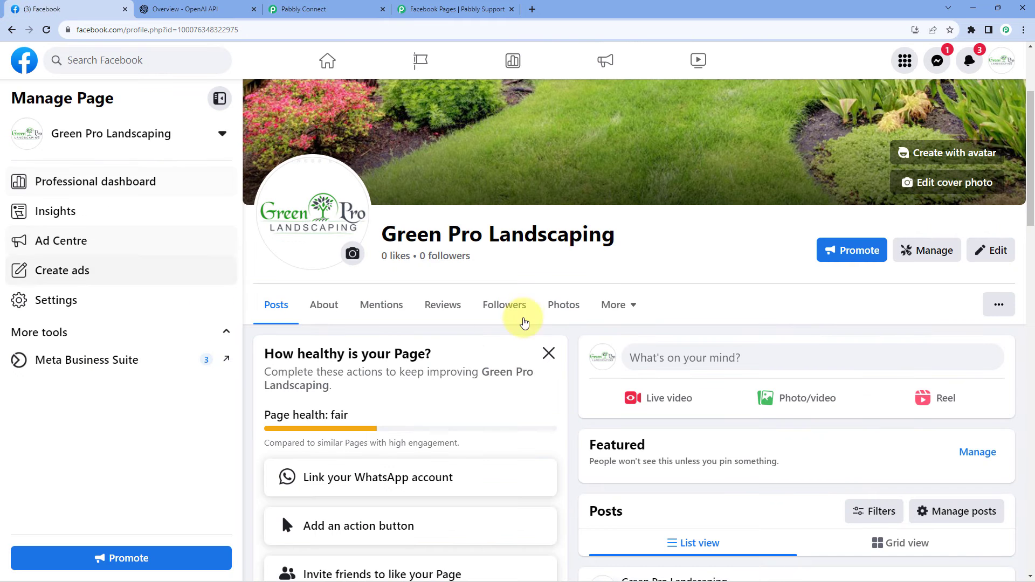
{"action": "scroll", "coordinate": [613, 260], "scroll_direction": "down", "scroll_amount": 3}
{"action": "scroll", "coordinate": [614, 259], "scroll_direction": "down", "scroll_amount": 4}
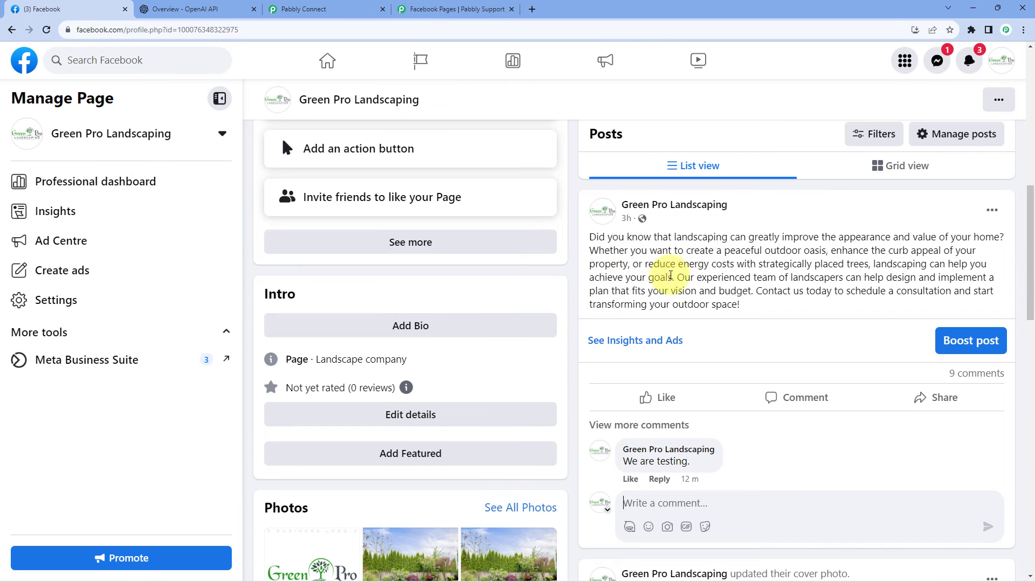
{"action": "scroll", "coordinate": [722, 265], "scroll_direction": "down", "scroll_amount": 1}
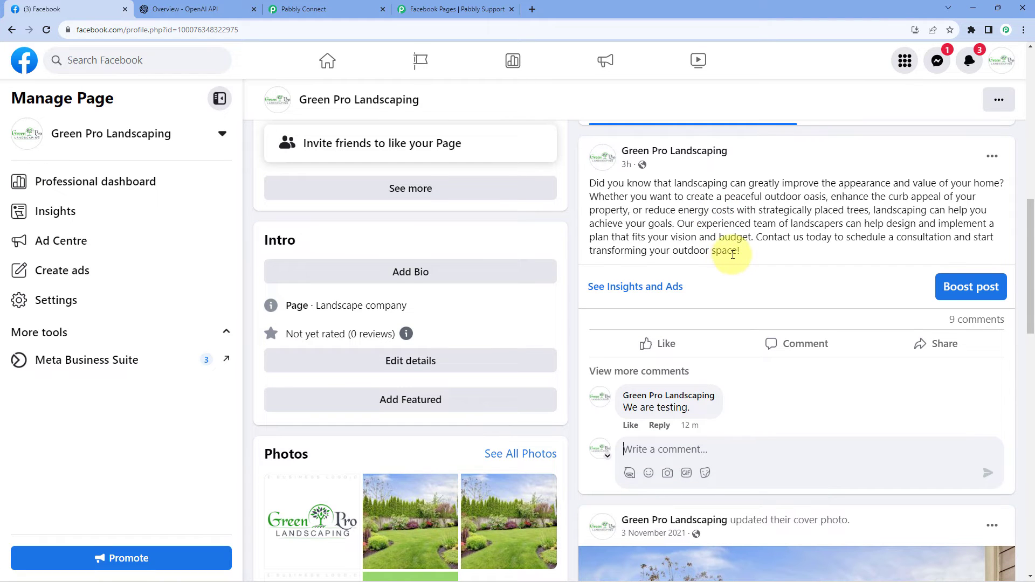
{"action": "left_click", "coordinate": [340, 6]}
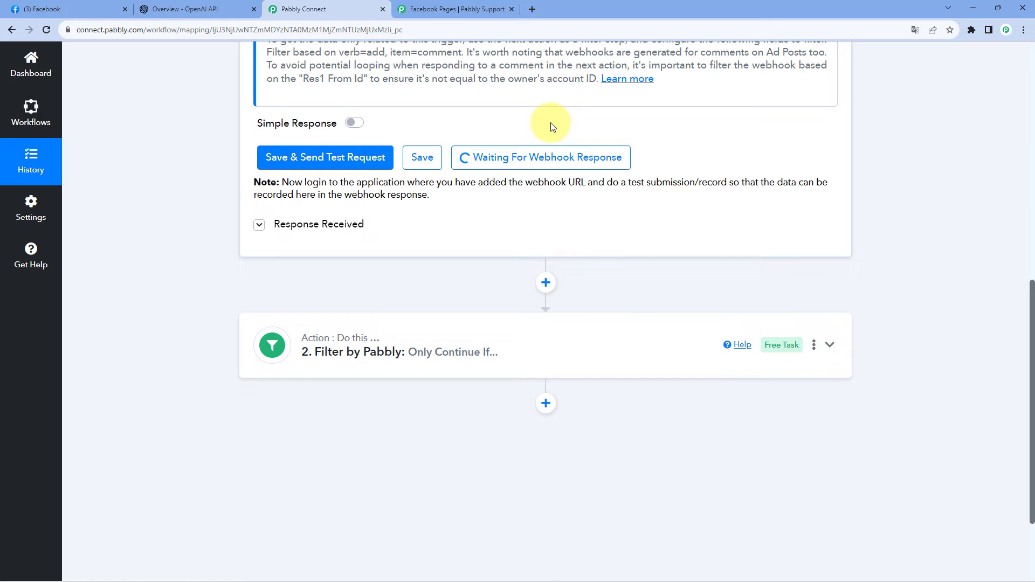
From the visitor's Facebook window, comment "Nice people and nice service." on the Green Pro Landscaping post, then return to Pabbly Connect.
{"action": "key", "text": "alt+Tab"}
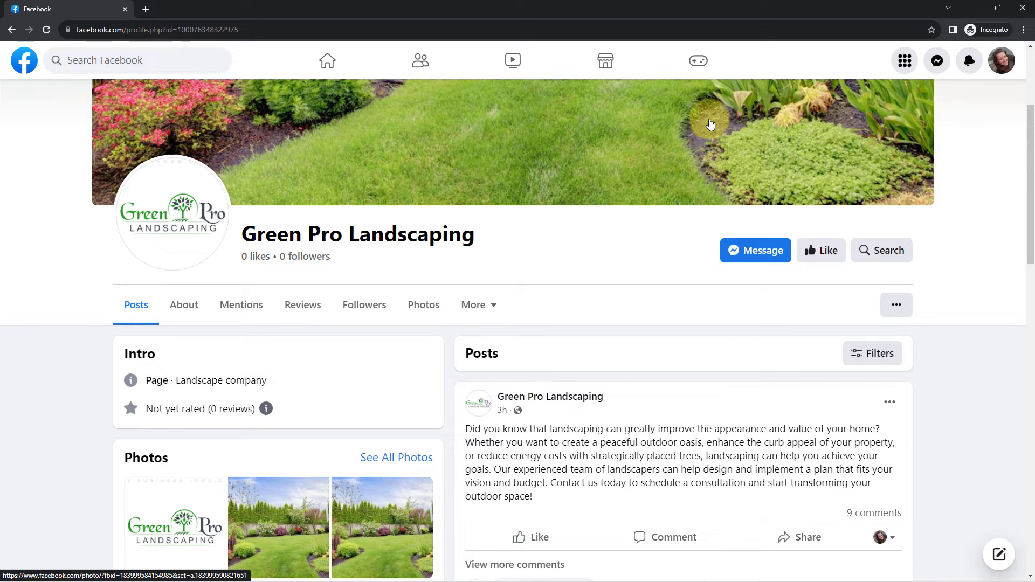
{"action": "left_click", "coordinate": [1001, 60]}
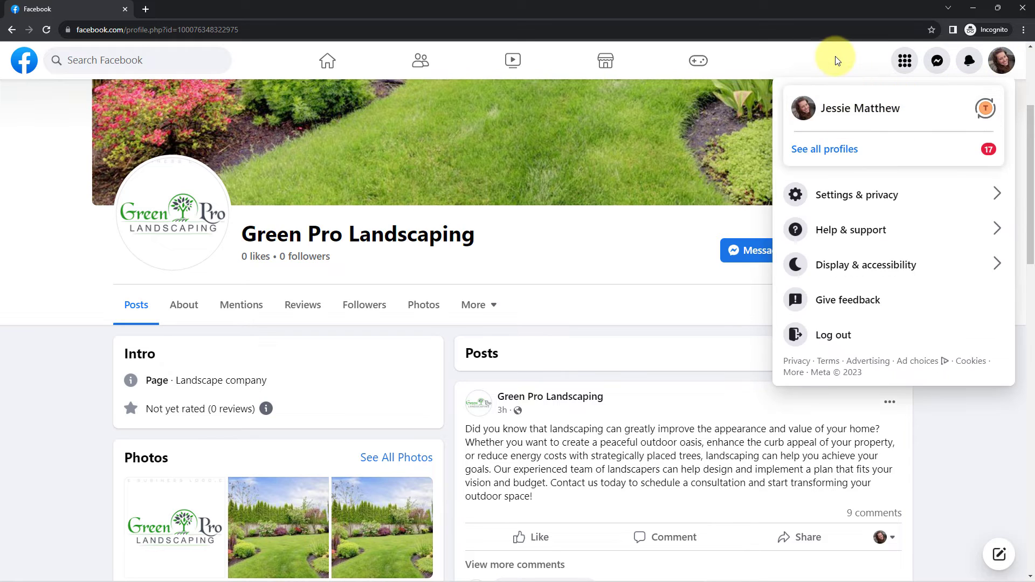
{"action": "left_click", "coordinate": [836, 62]}
{"action": "scroll", "coordinate": [723, 139], "scroll_direction": "down", "scroll_amount": 6}
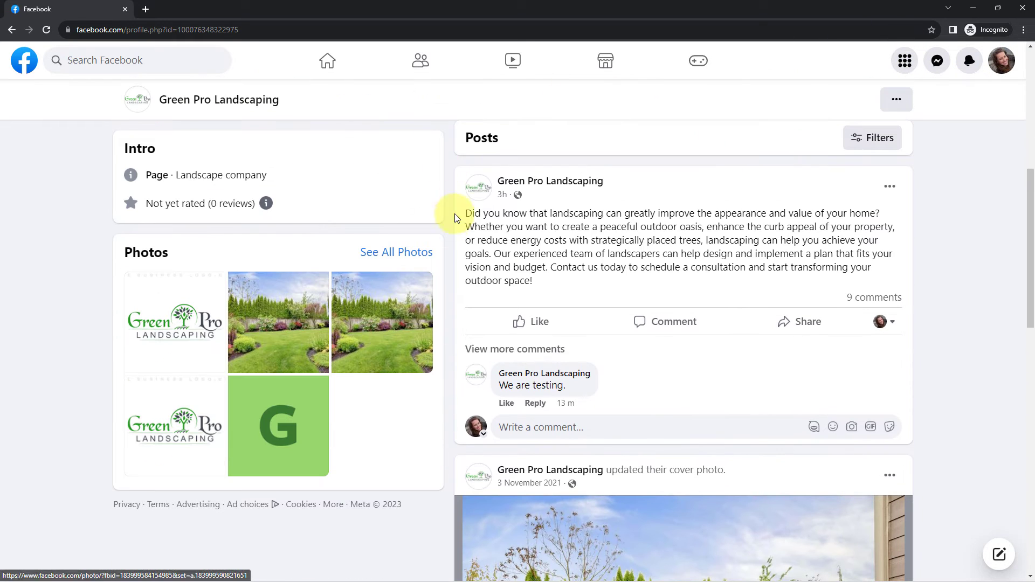
{"action": "left_click", "coordinate": [669, 214]}
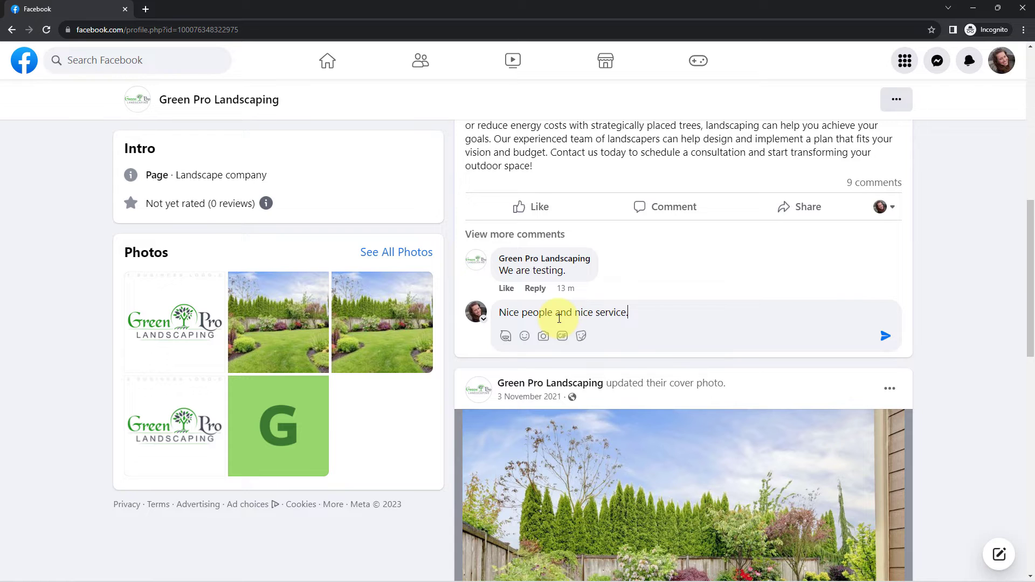
{"action": "key", "text": "Return"}
{"action": "scroll", "coordinate": [566, 256], "scroll_direction": "up", "scroll_amount": 1}
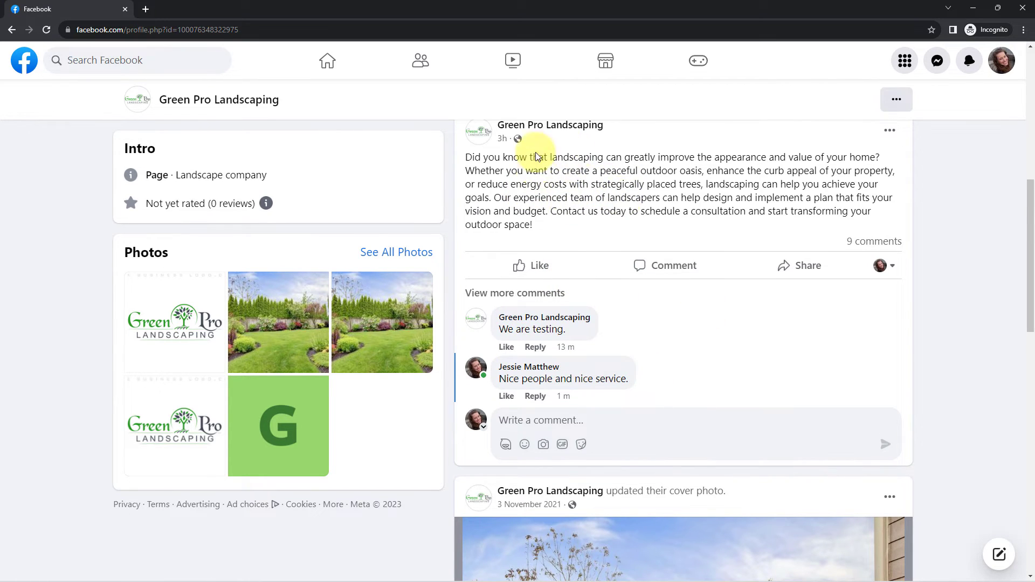
{"action": "left_click", "coordinate": [974, 8]}
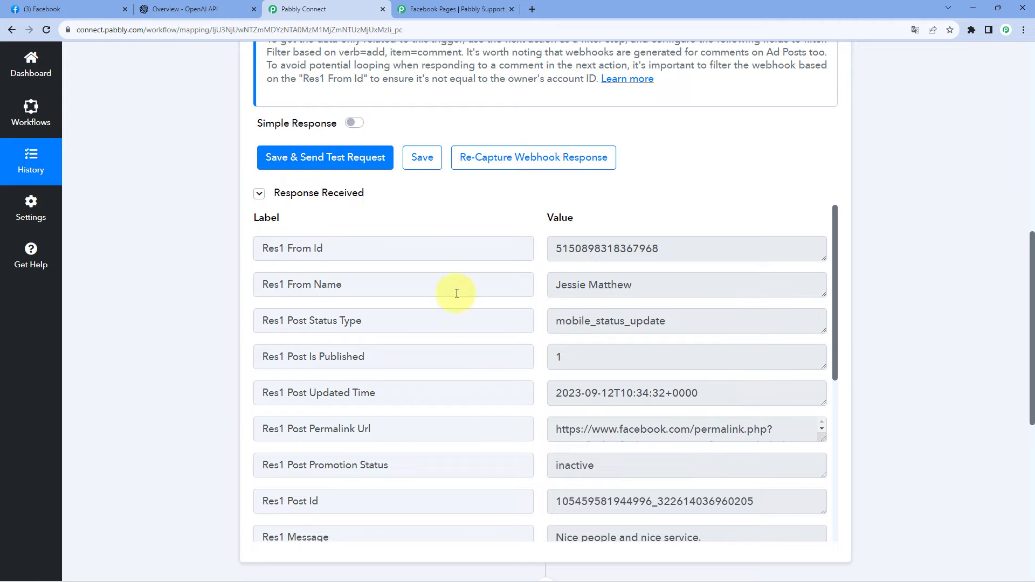
Examine the recaptured trigger response, checking the commenter's Res1 From Id and From Name, the post ID and Res1 Message.
{"action": "left_click_drag", "start_coordinate": [658, 295], "coordinate": [553, 286]}
{"action": "left_click_drag", "start_coordinate": [685, 248], "coordinate": [529, 248]}
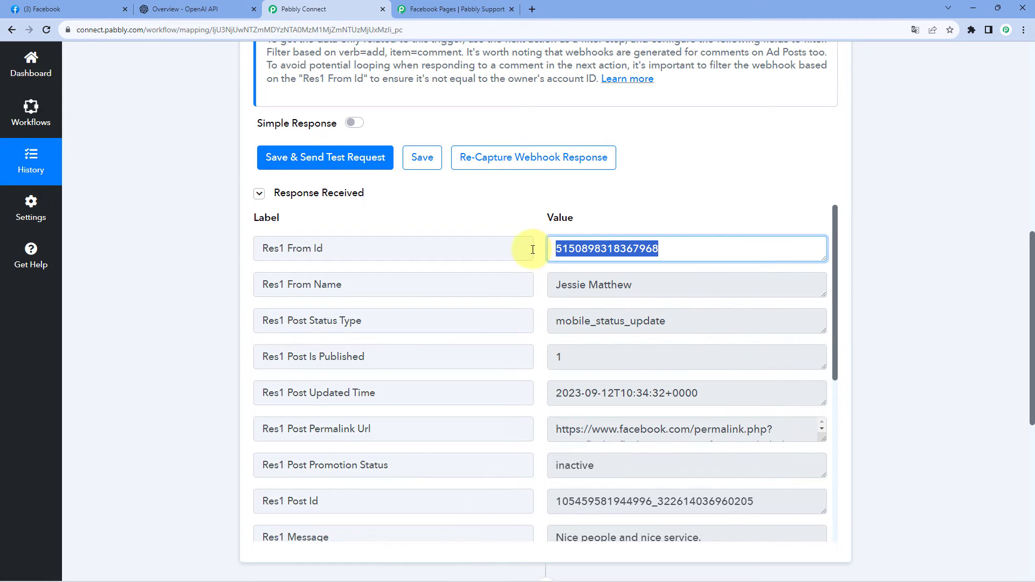
{"action": "scroll", "coordinate": [525, 237], "scroll_direction": "down", "scroll_amount": 4}
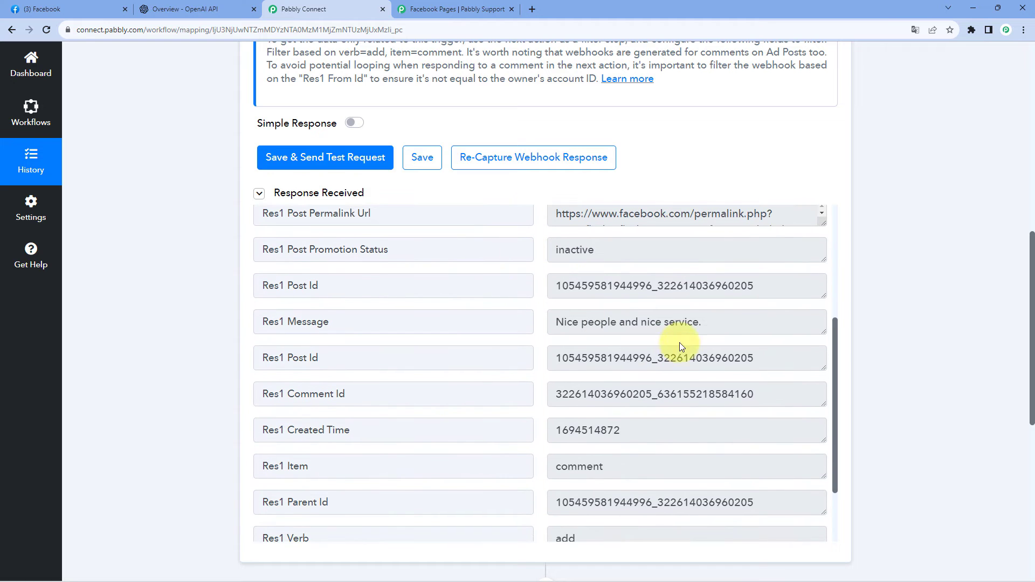
{"action": "left_click_drag", "start_coordinate": [714, 321], "coordinate": [677, 284]}
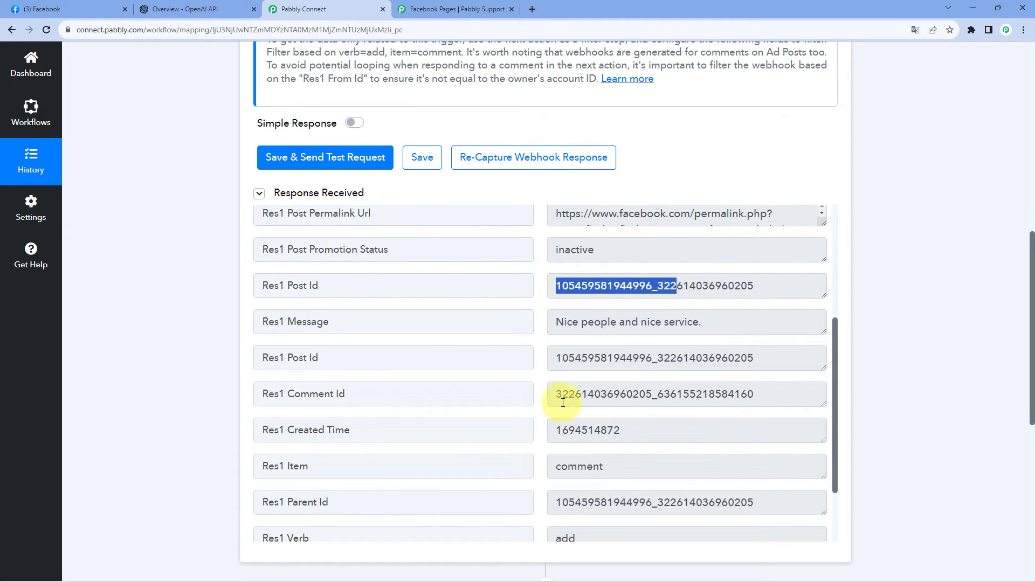
{"action": "left_click", "coordinate": [543, 346]}
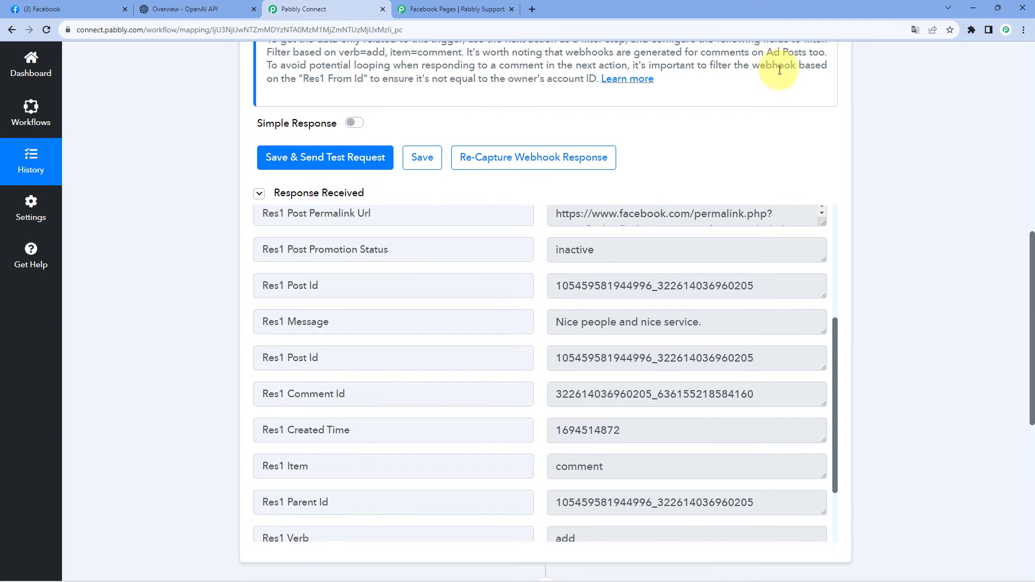
{"action": "scroll", "coordinate": [835, 321], "scroll_direction": "down", "scroll_amount": 4}
{"action": "scroll", "coordinate": [730, 393], "scroll_direction": "down", "scroll_amount": 2}
{"action": "scroll", "coordinate": [675, 374], "scroll_direction": "up", "scroll_amount": 4}
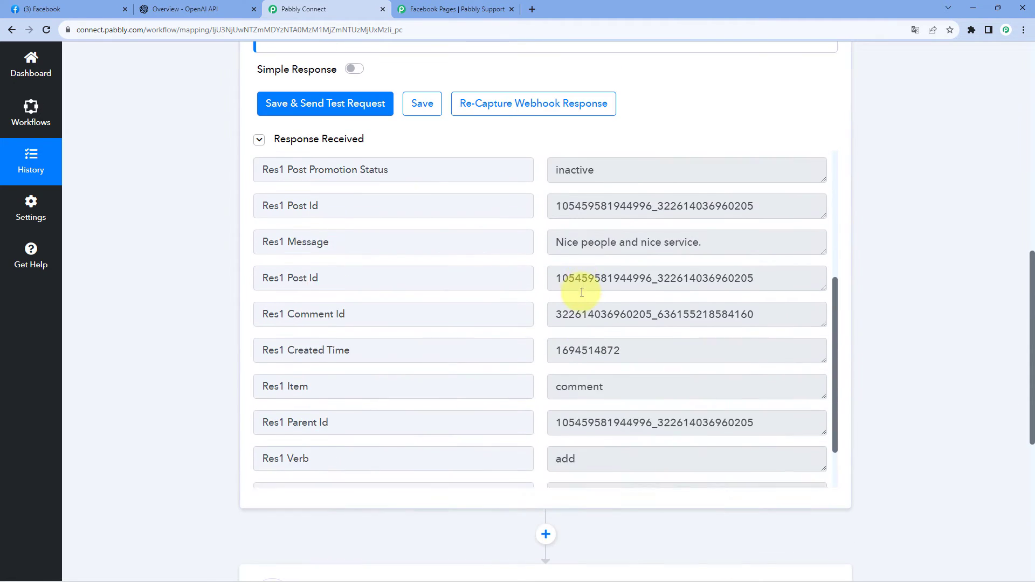
{"action": "scroll", "coordinate": [582, 292], "scroll_direction": "up", "scroll_amount": 1}
{"action": "left_click_drag", "start_coordinate": [551, 284], "coordinate": [700, 282]}
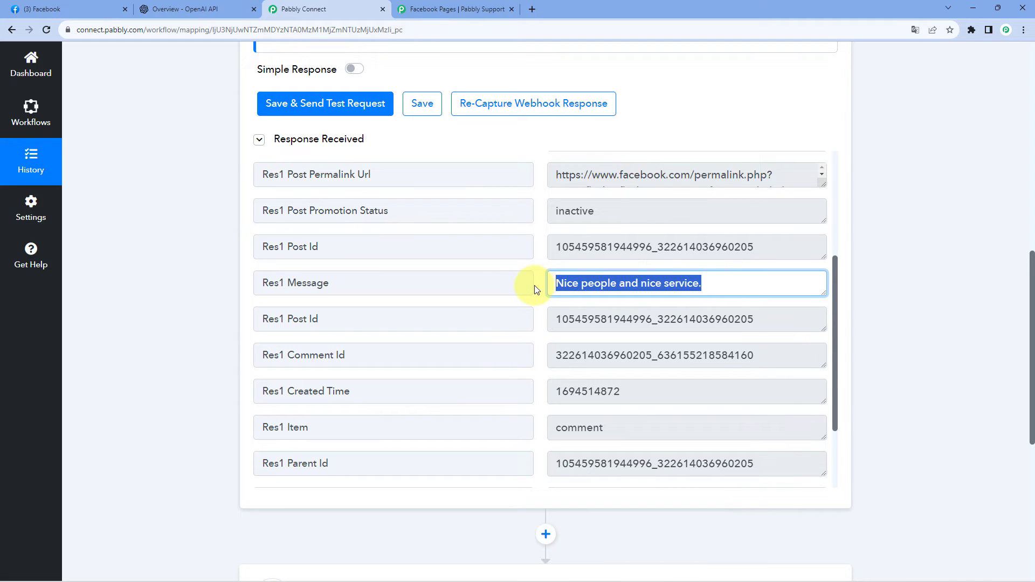
{"action": "left_click", "coordinate": [174, 293]}
Add an action step after the filter and choose OpenAI as its app.
{"action": "scroll", "coordinate": [173, 291], "scroll_direction": "down", "scroll_amount": 7}
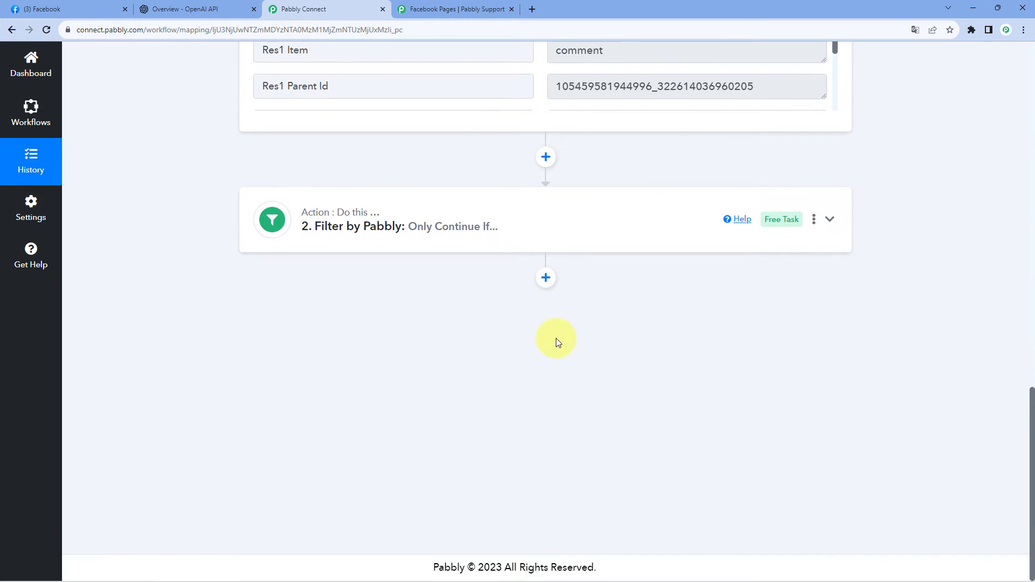
{"action": "left_click", "coordinate": [546, 279]}
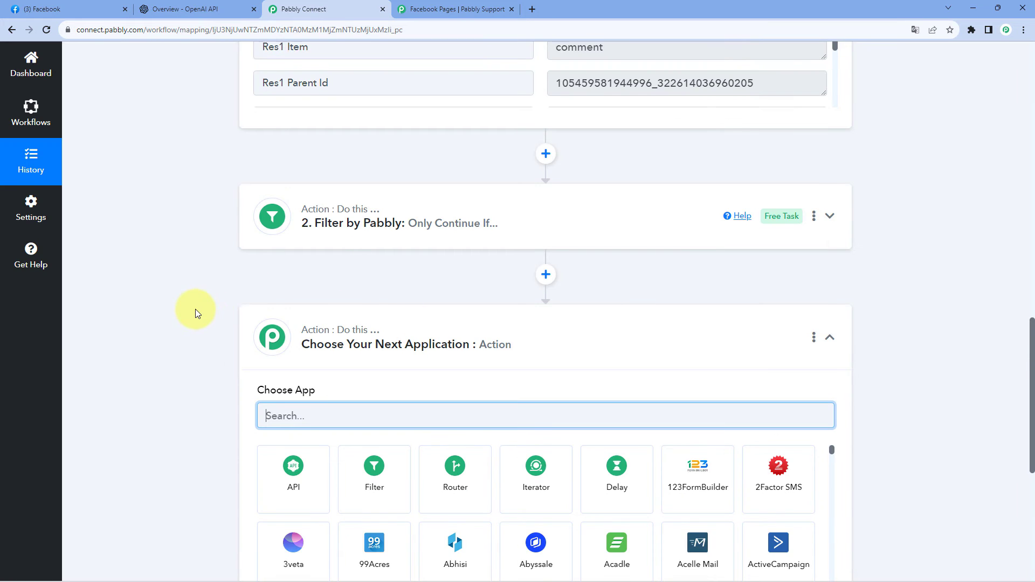
{"action": "scroll", "coordinate": [194, 309], "scroll_direction": "down", "scroll_amount": 3}
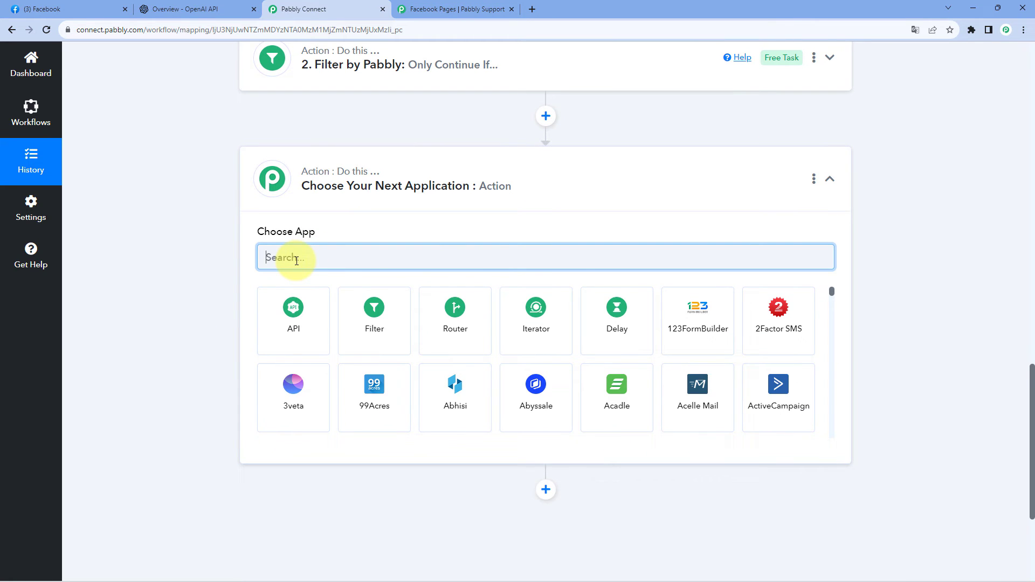
{"action": "type", "text": "OpenAI"}
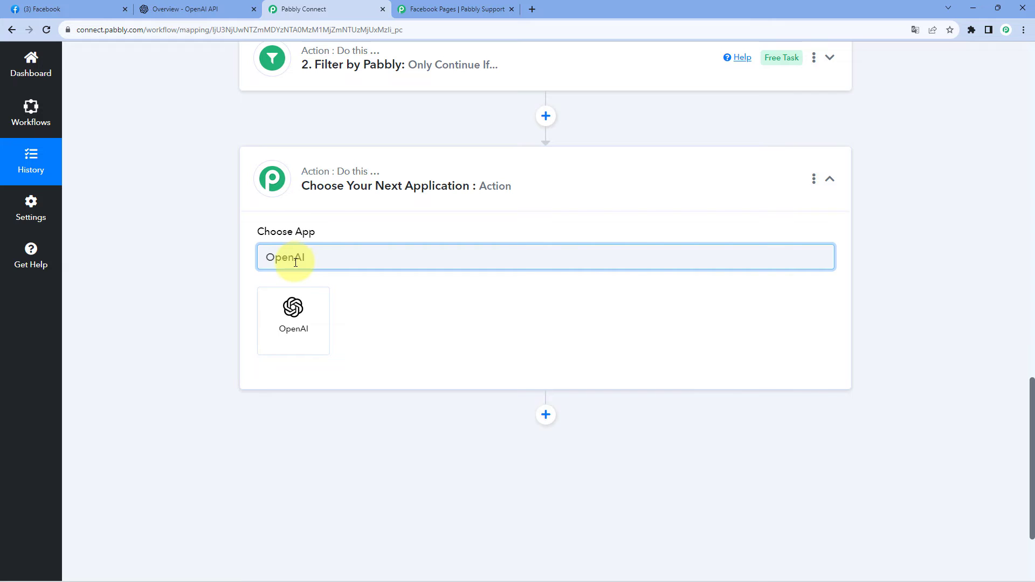
{"action": "left_click", "coordinate": [294, 318]}
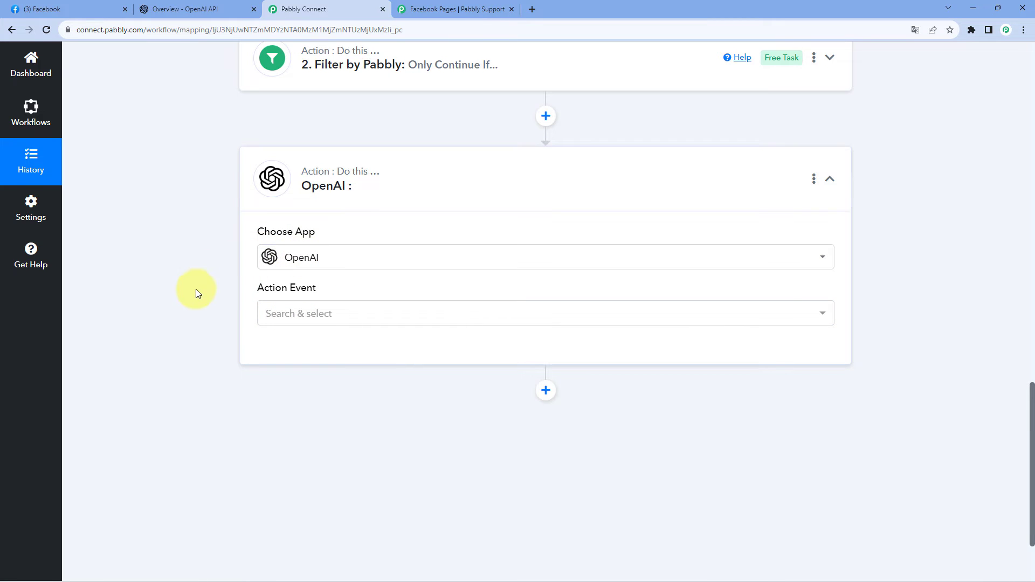
Set the OpenAI step's action event to ChatGPT.
{"action": "scroll", "coordinate": [349, 263], "scroll_direction": "down", "scroll_amount": 1}
{"action": "left_click", "coordinate": [349, 261]}
{"action": "scroll", "coordinate": [213, 277], "scroll_direction": "down", "scroll_amount": 1}
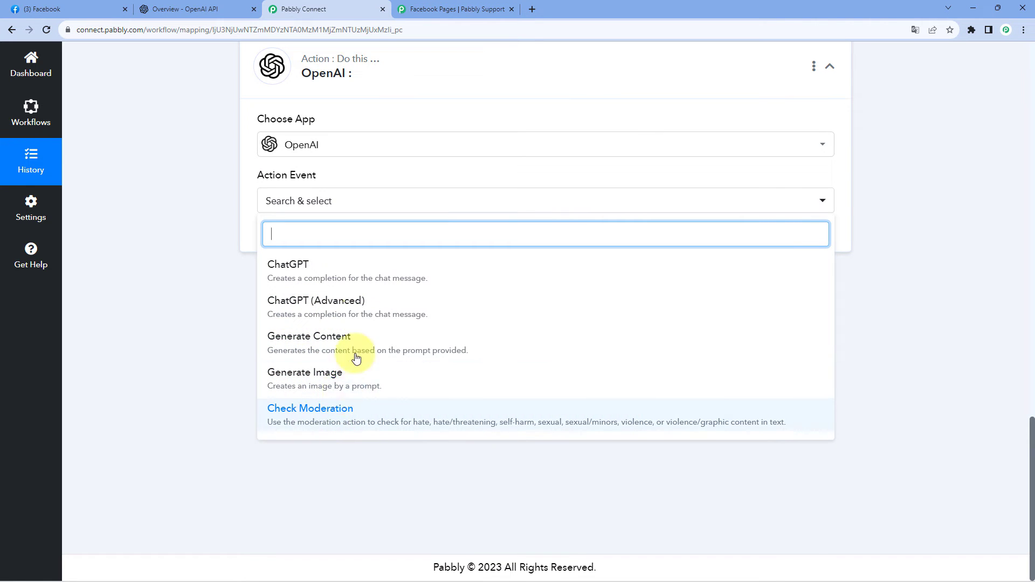
{"action": "left_click", "coordinate": [342, 280]}
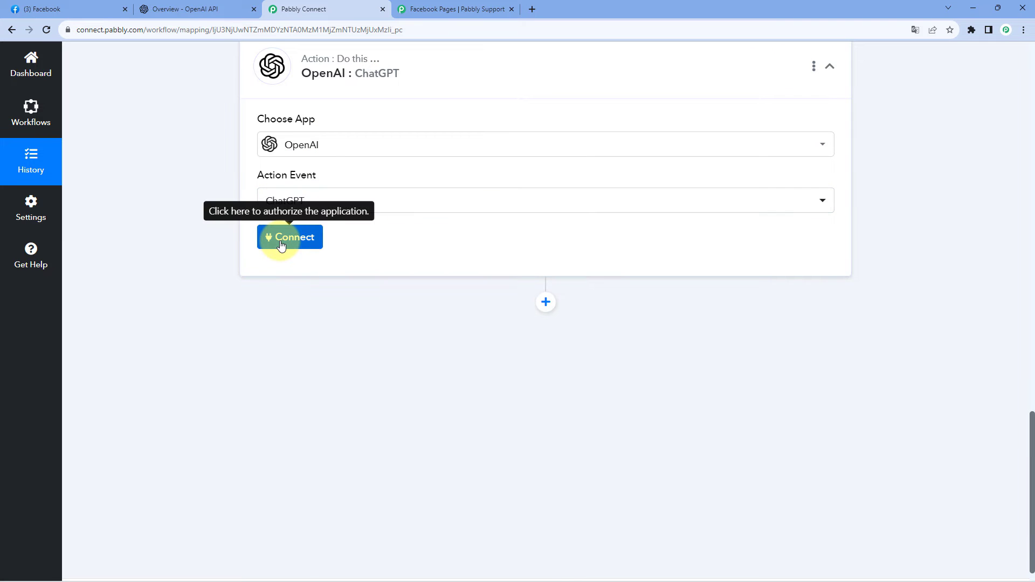
Open the OpenAI account connection for the ChatGPT action and choose to add a new connection.
{"action": "left_click", "coordinate": [281, 246]}
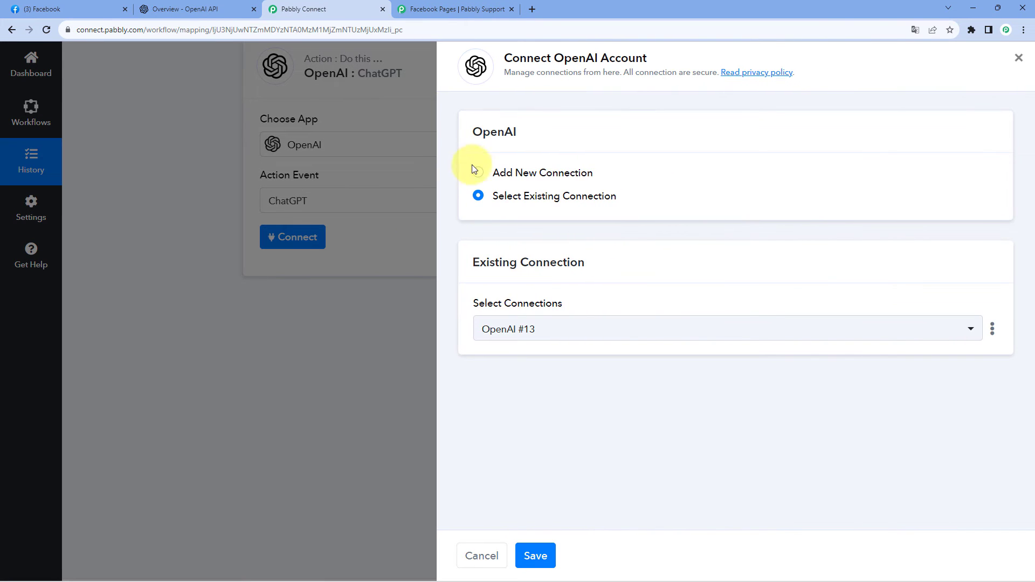
{"action": "left_click", "coordinate": [475, 171]}
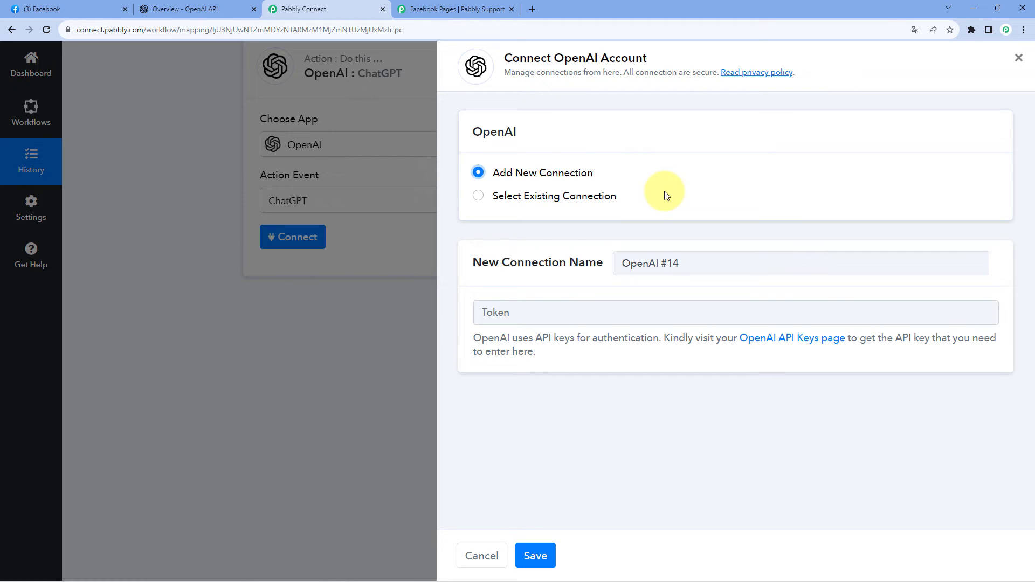
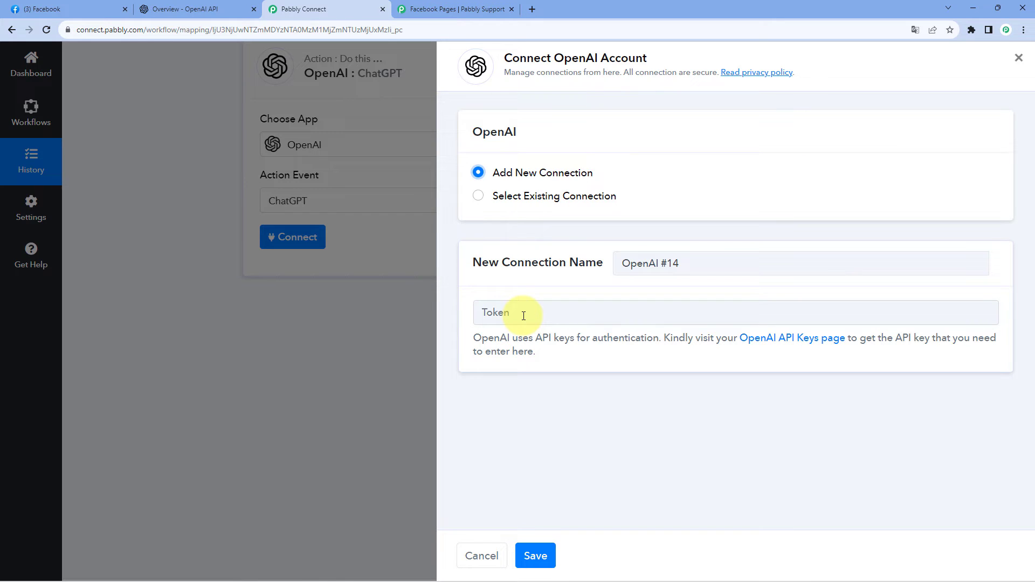
In the OpenAI platform's API keys page, create a new secret key named Facebook and copy it.
{"action": "left_click", "coordinate": [202, 9]}
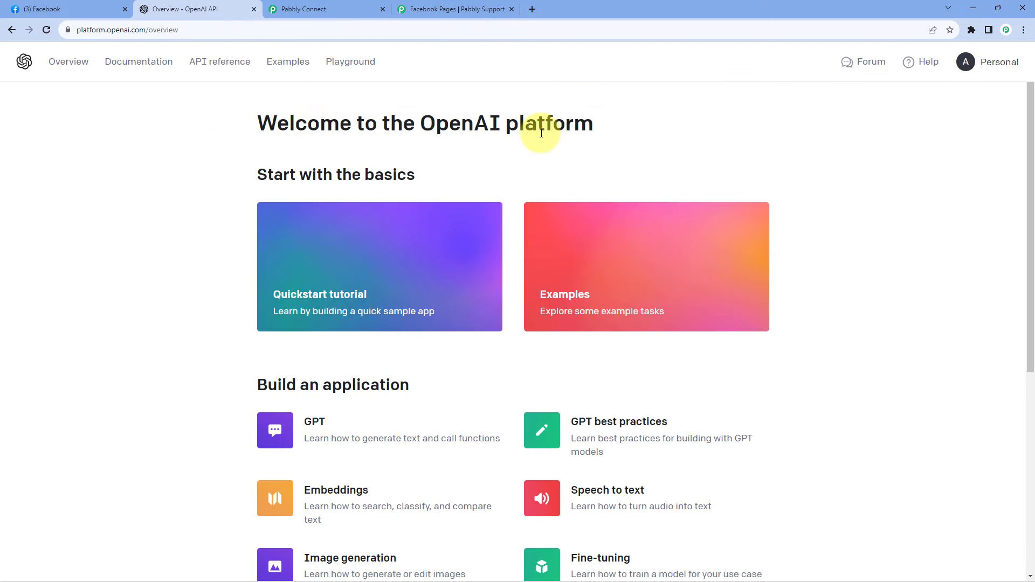
{"action": "left_click", "coordinate": [969, 64]}
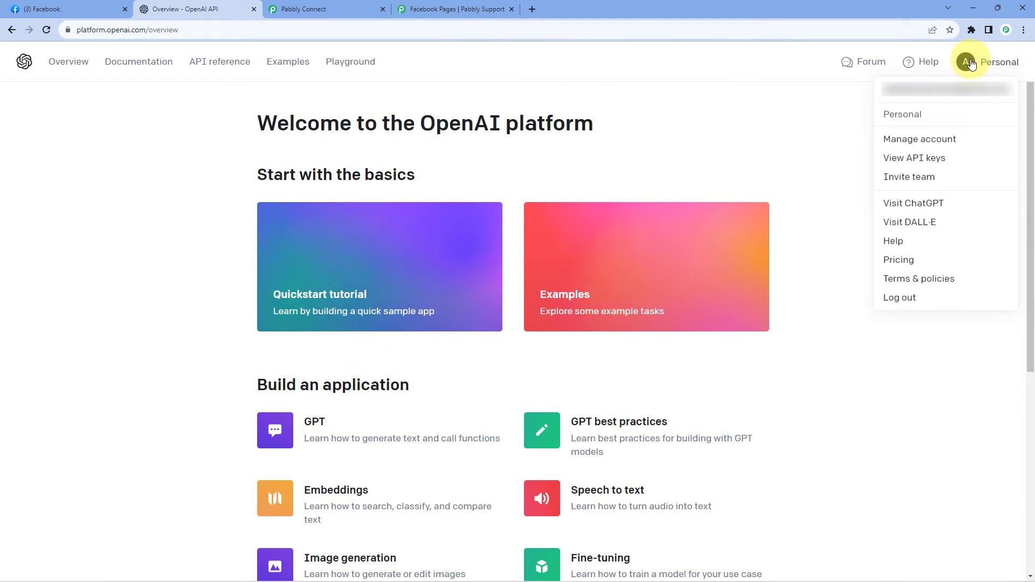
{"action": "left_click", "coordinate": [924, 165]}
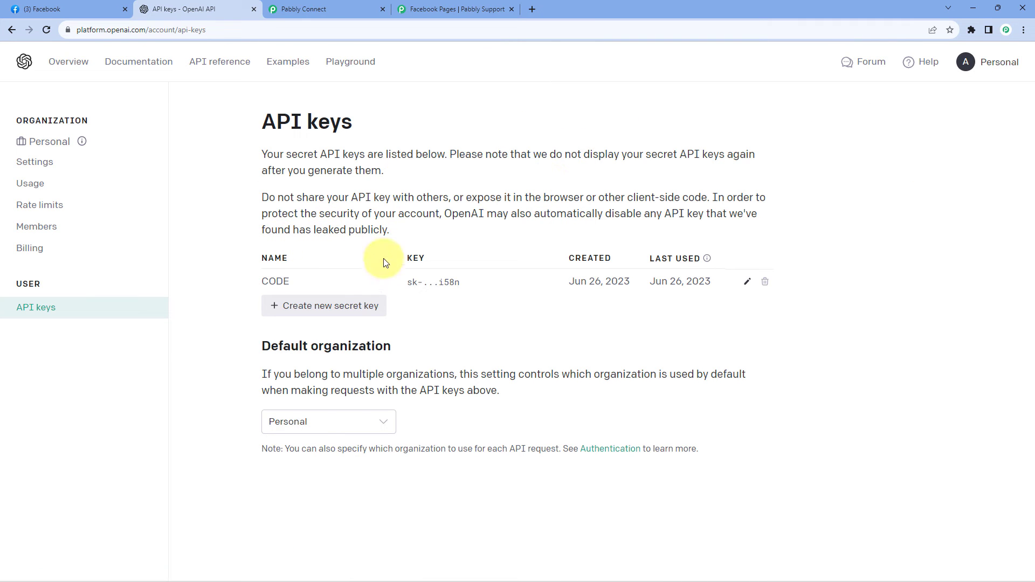
{"action": "left_click", "coordinate": [312, 310]}
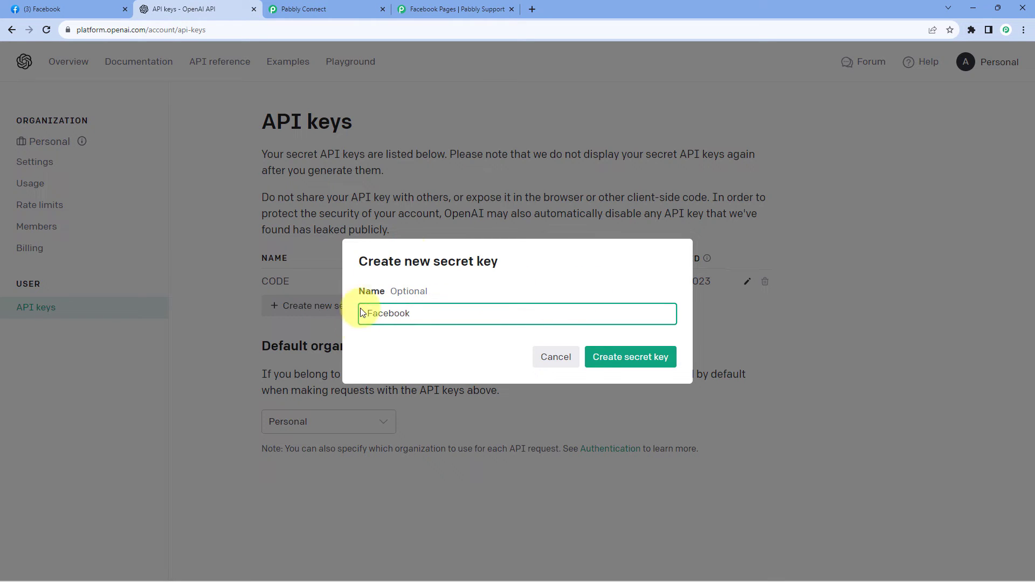
{"action": "left_click", "coordinate": [603, 353]}
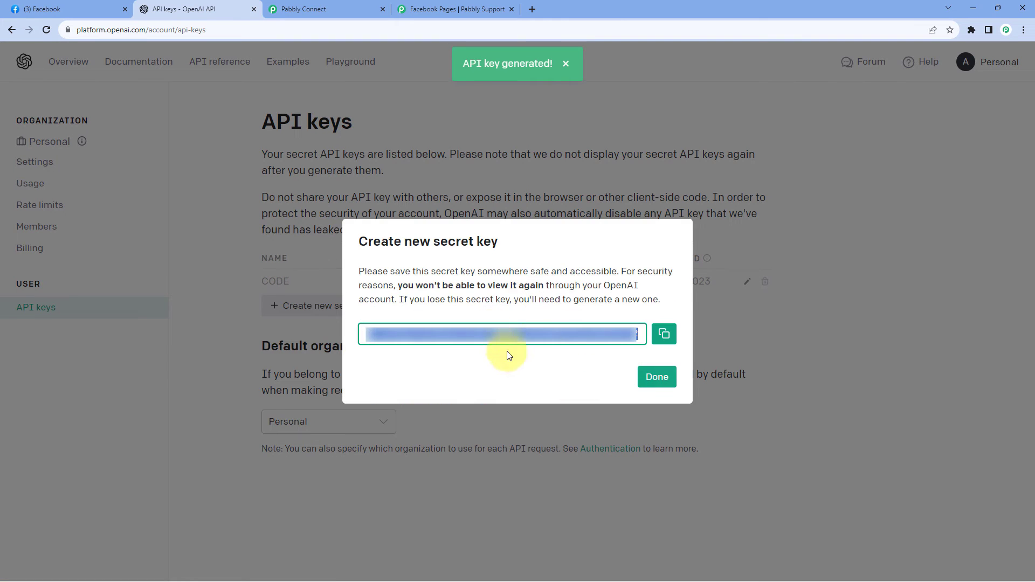
{"action": "left_click", "coordinate": [663, 335]}
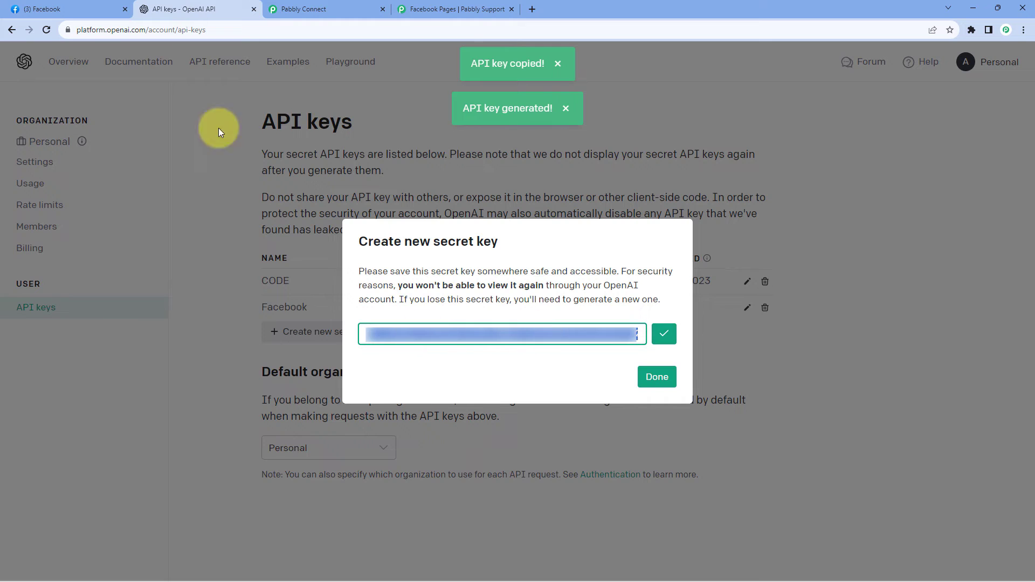
Back in Pabbly Connect, paste the OpenAI API key as the new connection's token and save the connection.
{"action": "left_click", "coordinate": [317, 6]}
{"action": "right_click", "coordinate": [493, 312]}
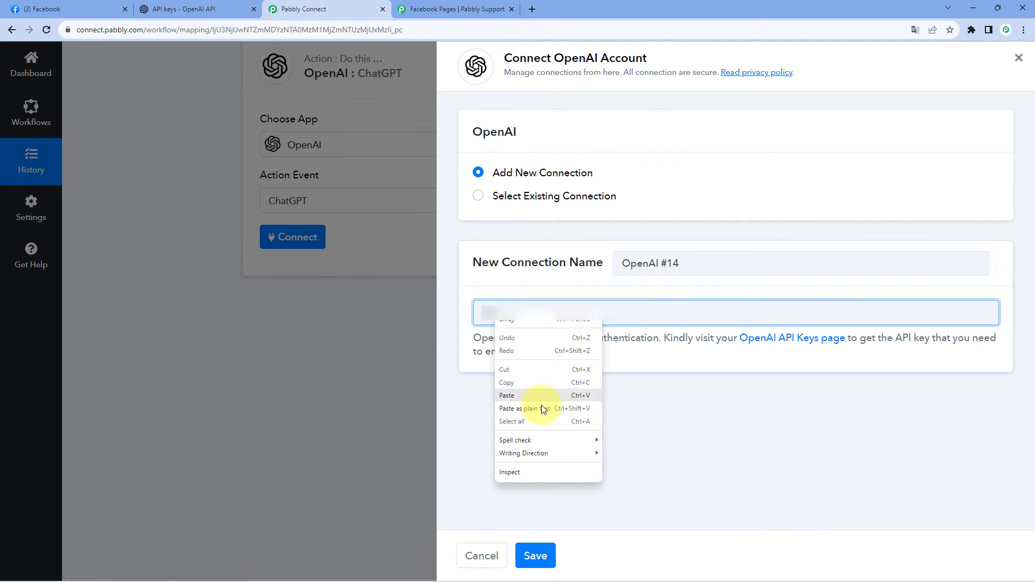
{"action": "left_click", "coordinate": [531, 396]}
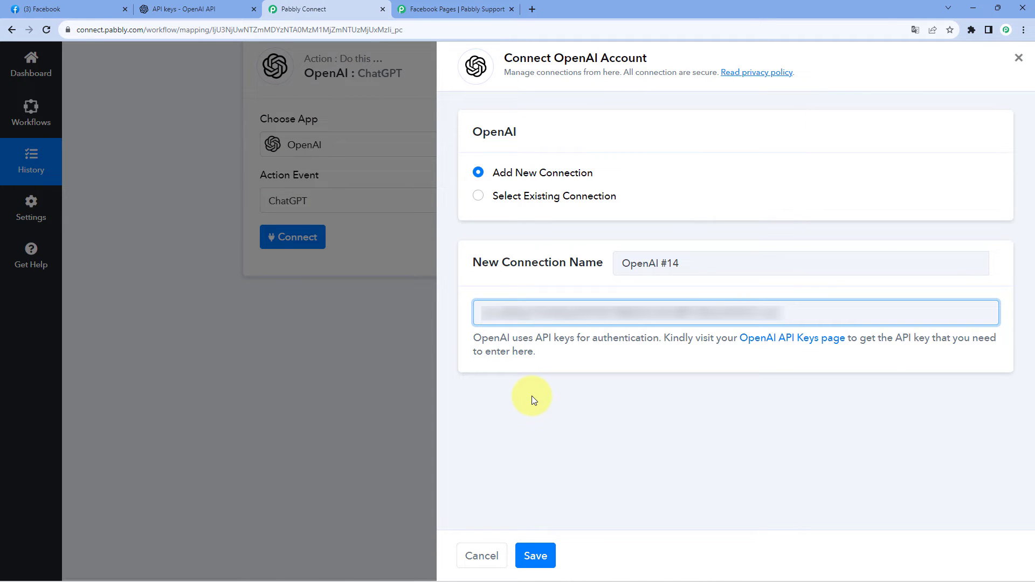
{"action": "left_click", "coordinate": [533, 559]}
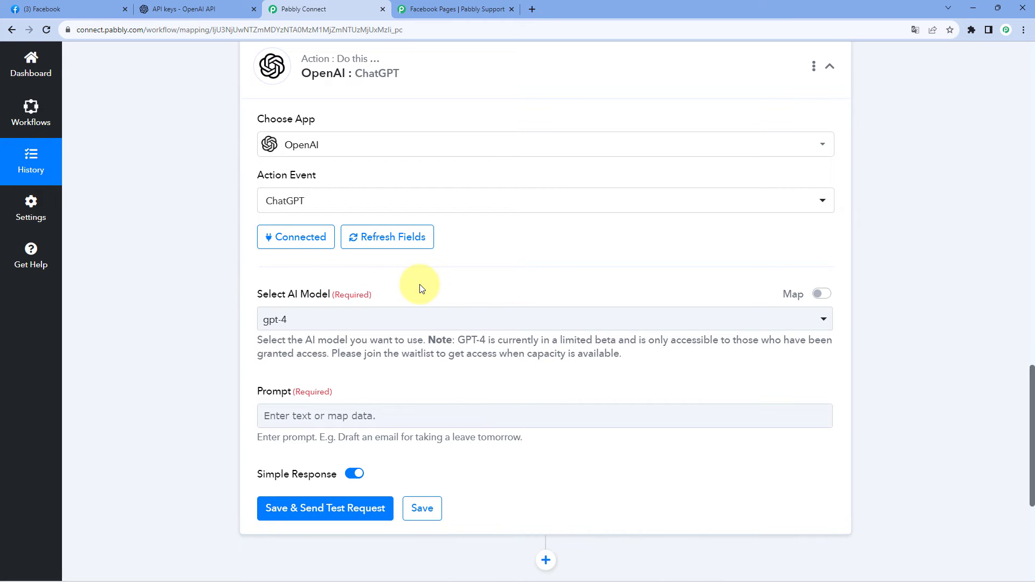
Set the ChatGPT action's AI model to gpt-3.5-turbo.
{"action": "scroll", "coordinate": [421, 289], "scroll_direction": "down", "scroll_amount": 2}
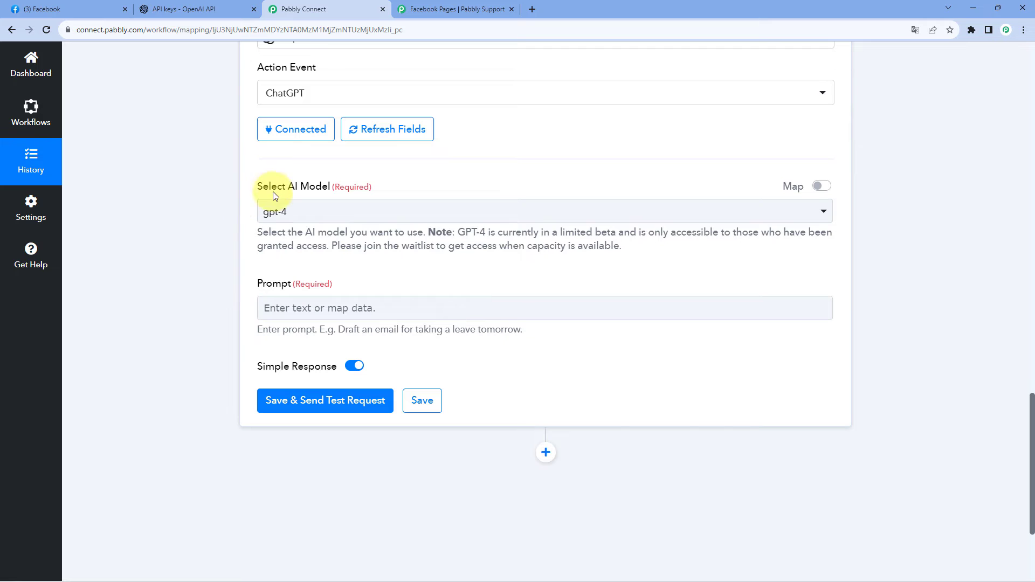
{"action": "left_click", "coordinate": [354, 210]}
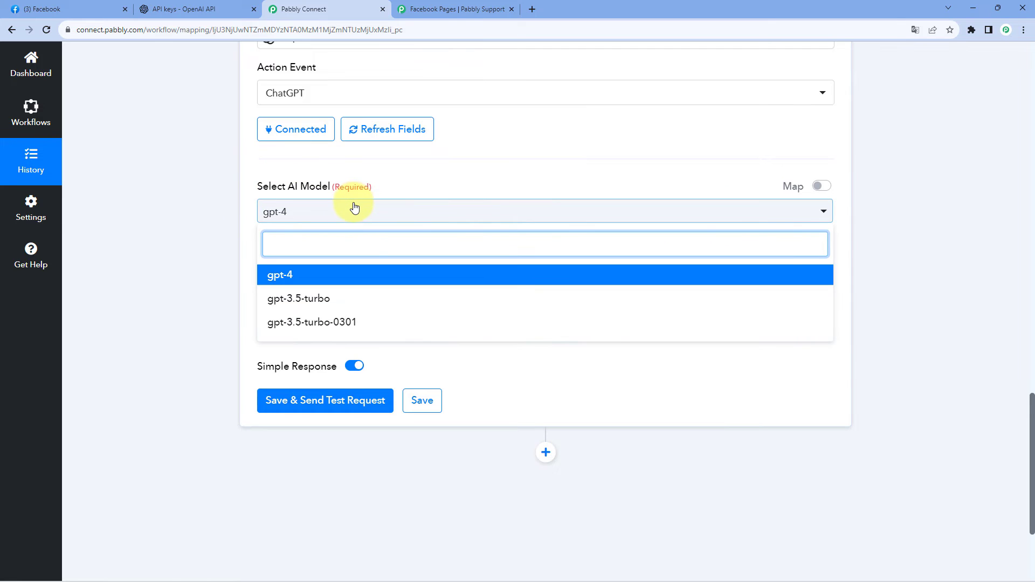
{"action": "left_click", "coordinate": [378, 297]}
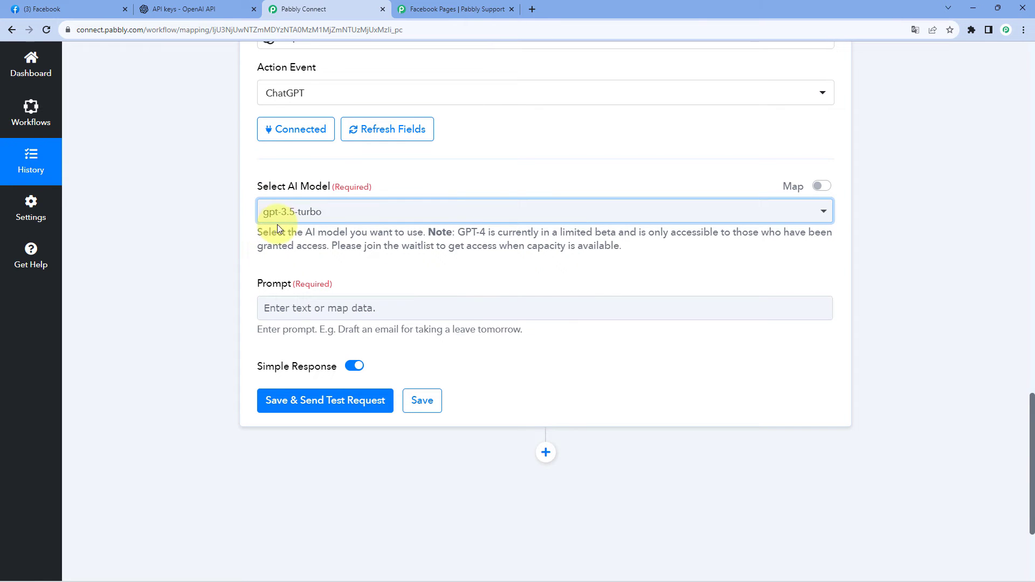
Enter the prompt text "Write a reply to this comments received on my Facebook page:" for the ChatGPT action.
{"action": "scroll", "coordinate": [237, 233], "scroll_direction": "down", "scroll_amount": 1}
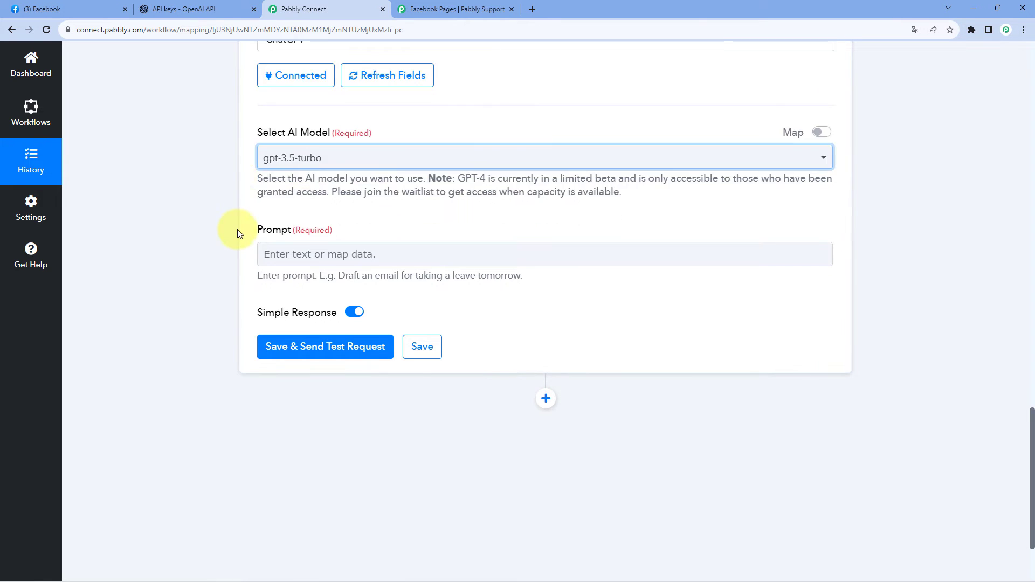
{"action": "left_click", "coordinate": [308, 253]}
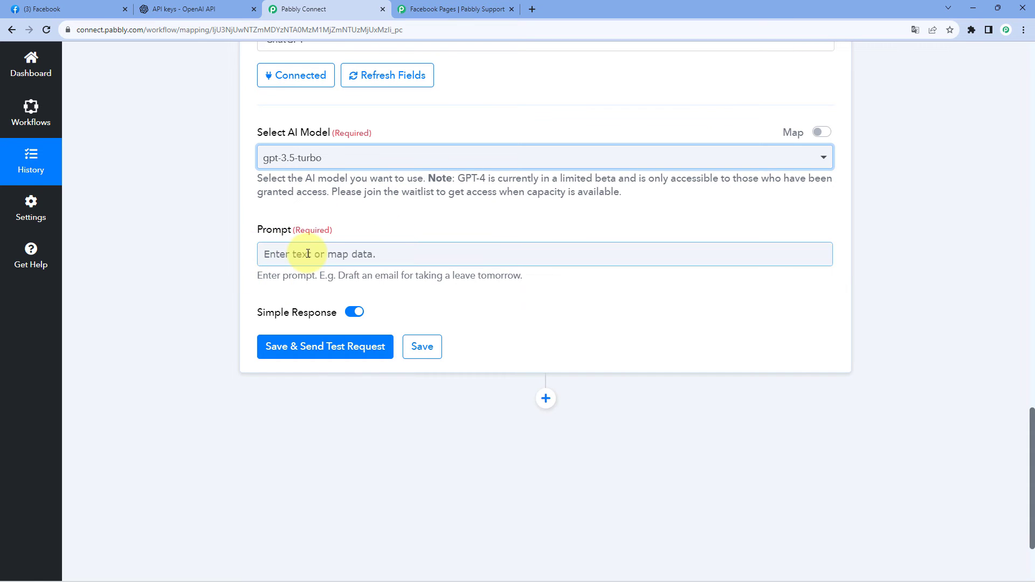
{"action": "left_click", "coordinate": [308, 253]}
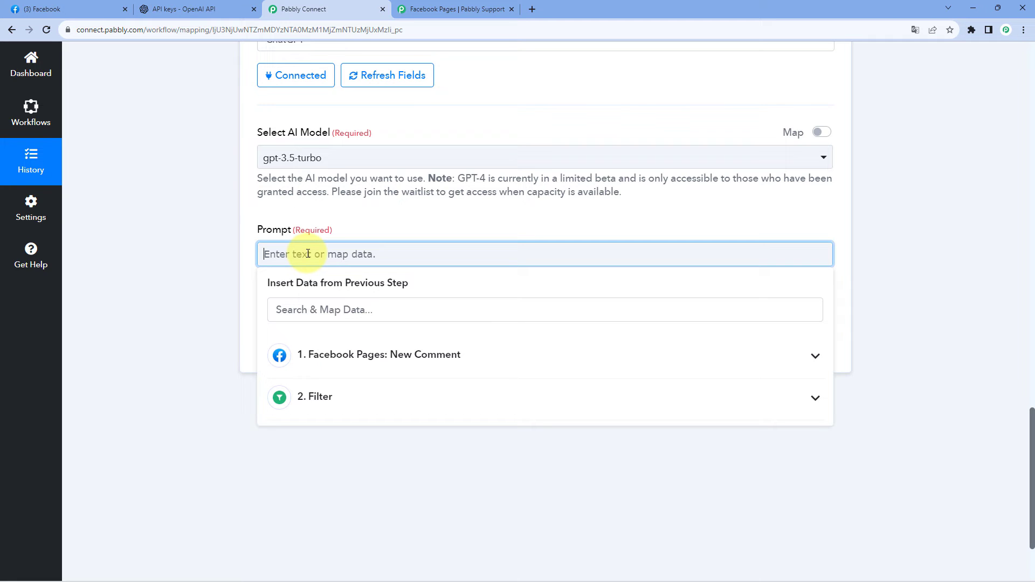
{"action": "type", "text": "Wr"}
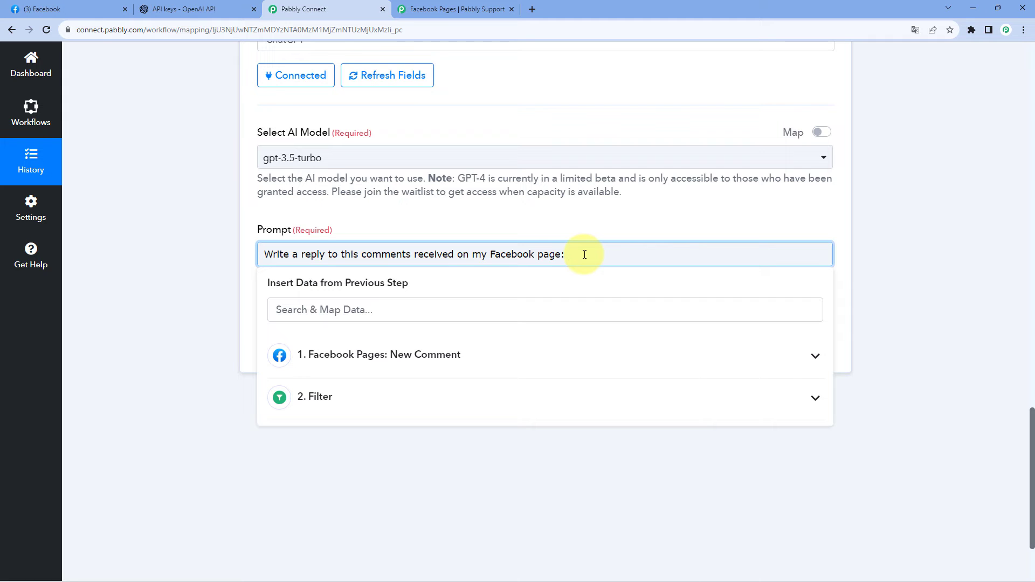
Check the comment text in the trigger response and map Res1 Message from Facebook Pages: New Comment at the end of the prompt.
{"action": "scroll", "coordinate": [591, 241], "scroll_direction": "up", "scroll_amount": 15}
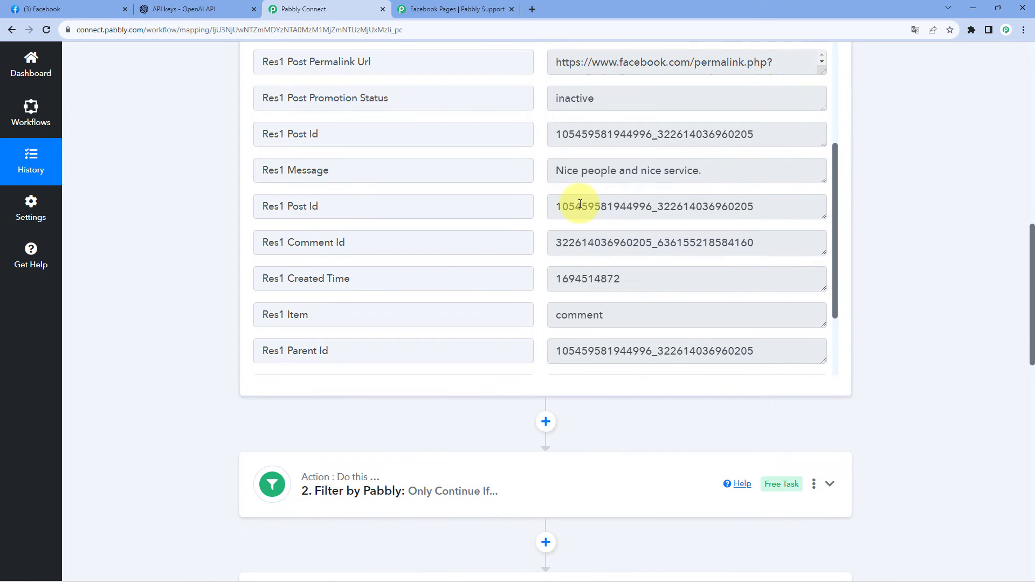
{"action": "double_click", "coordinate": [287, 171]}
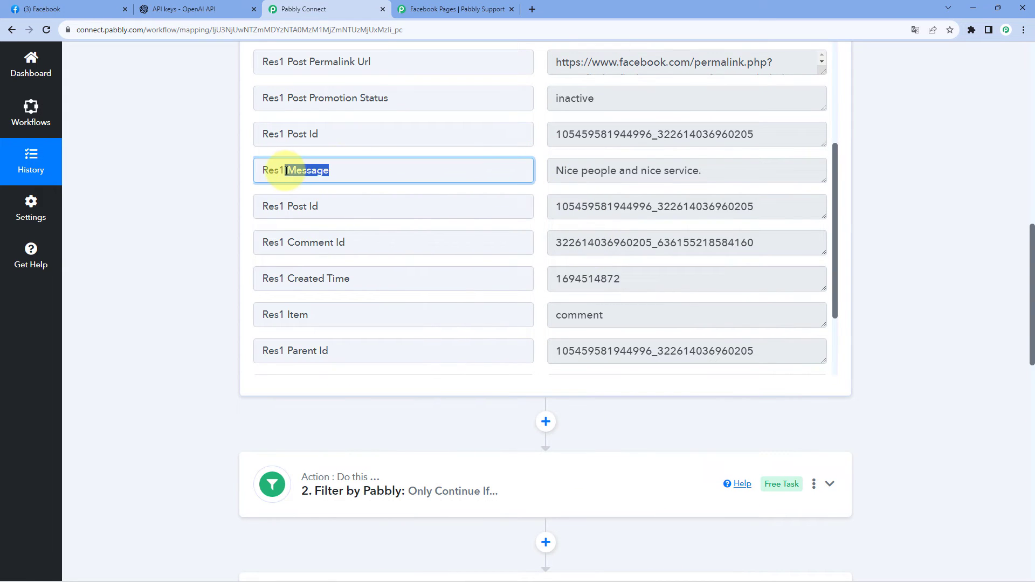
{"action": "left_click_drag", "start_coordinate": [552, 170], "coordinate": [707, 167]}
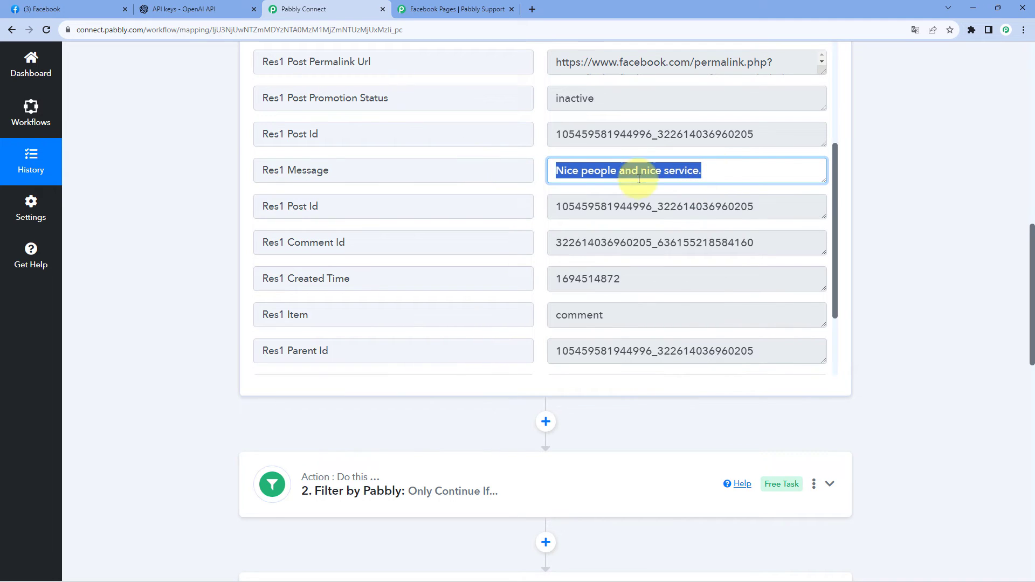
{"action": "left_click", "coordinate": [202, 185]}
{"action": "scroll", "coordinate": [203, 184], "scroll_direction": "down", "scroll_amount": 14}
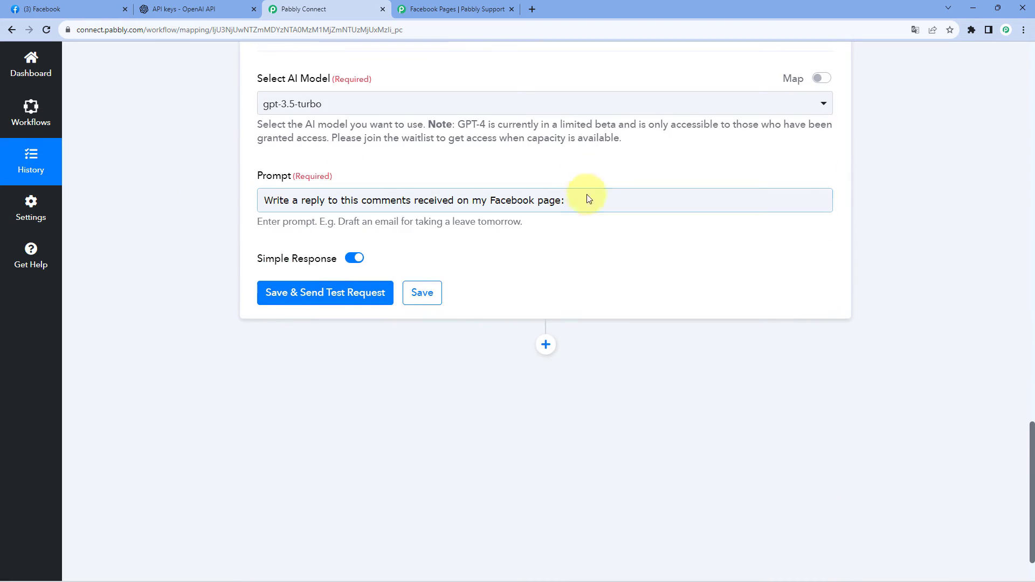
{"action": "left_click", "coordinate": [585, 200]}
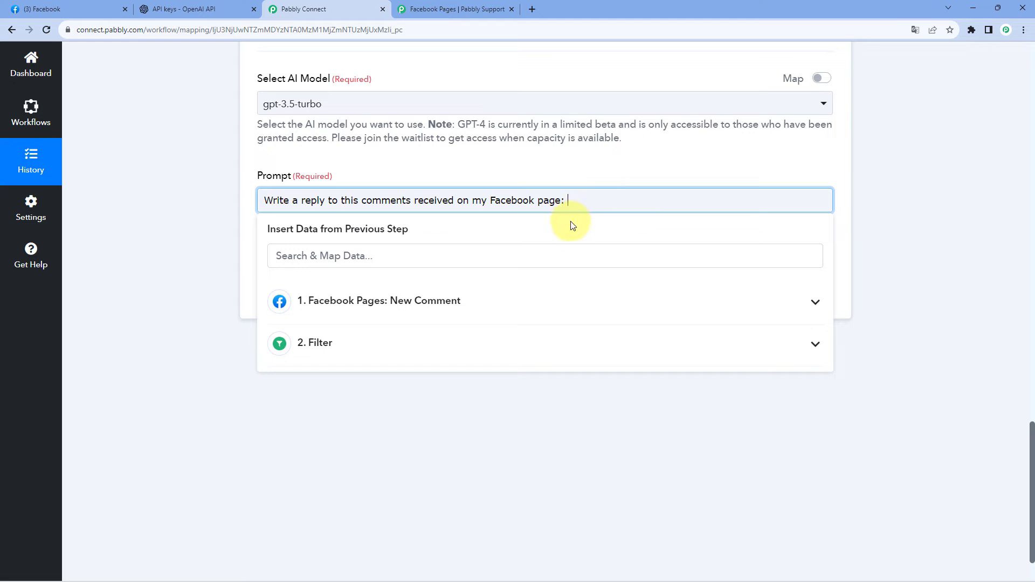
{"action": "left_click", "coordinate": [489, 312]}
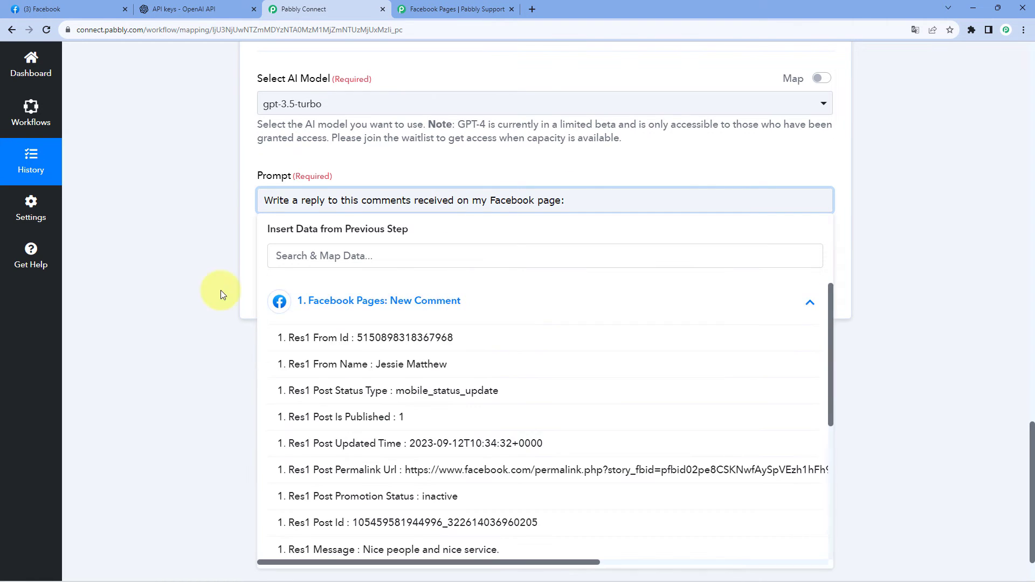
{"action": "scroll", "coordinate": [205, 293], "scroll_direction": "down", "scroll_amount": 1}
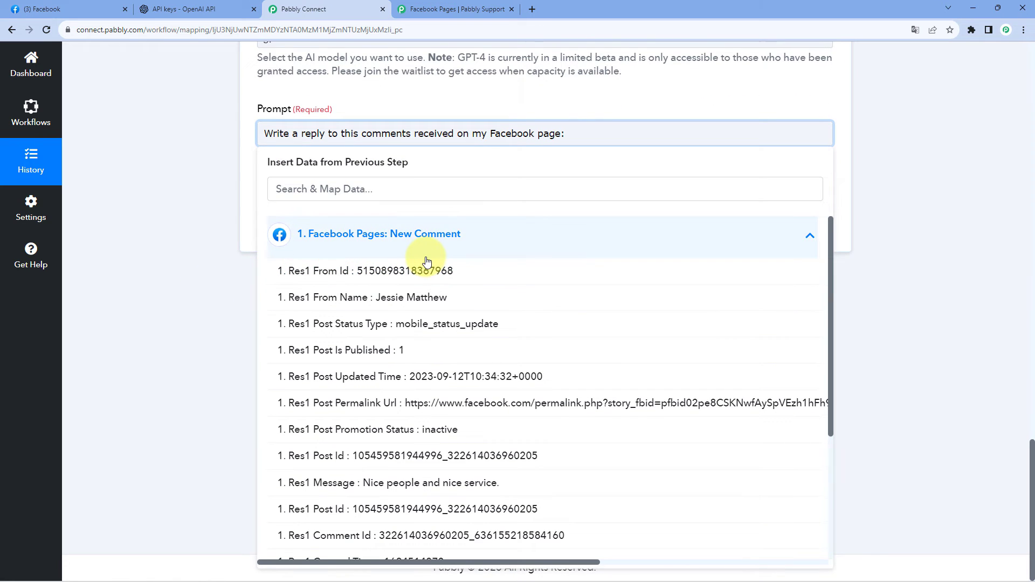
{"action": "scroll", "coordinate": [426, 261], "scroll_direction": "down", "scroll_amount": 4}
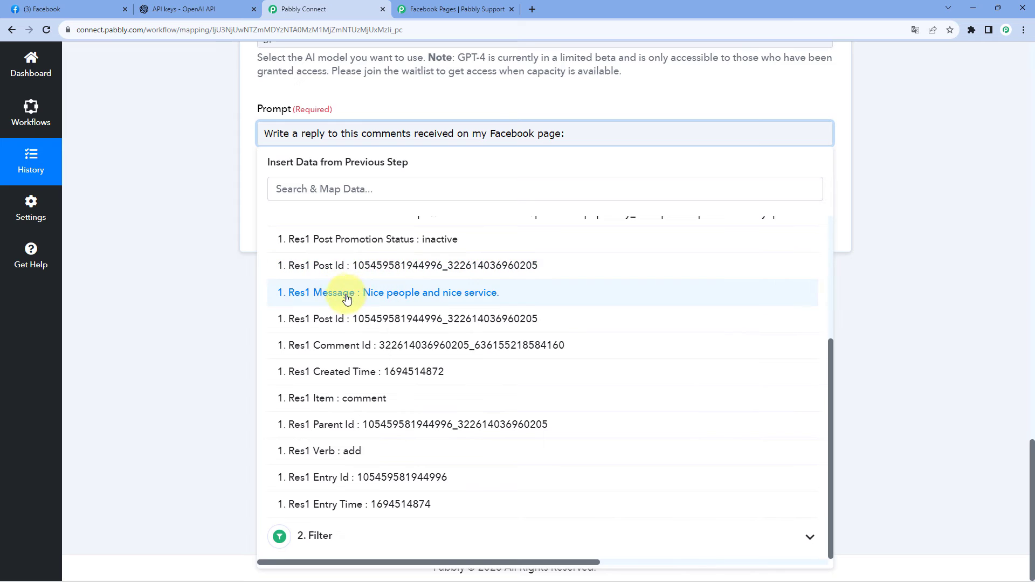
{"action": "left_click", "coordinate": [349, 293]}
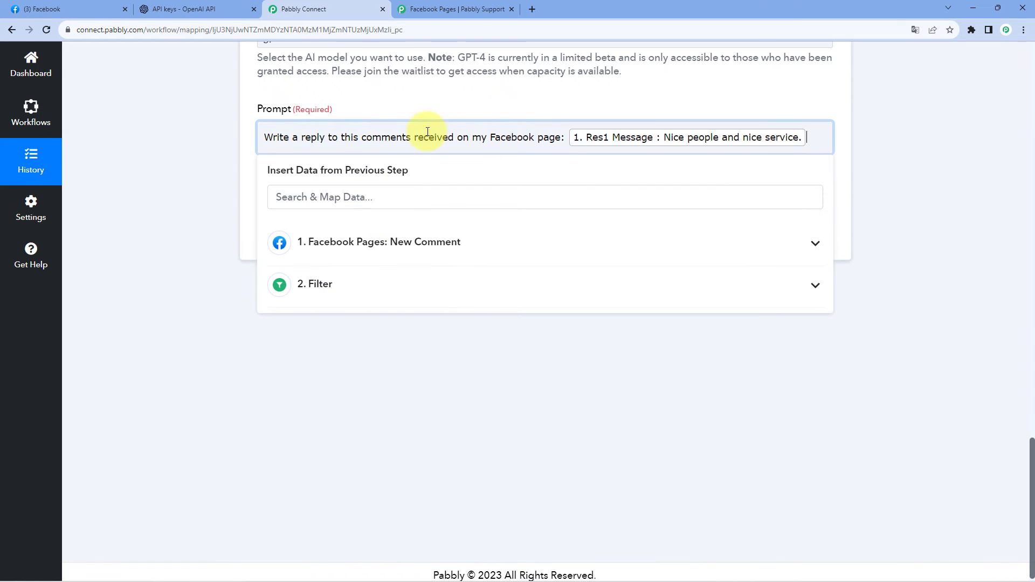
{"action": "left_click", "coordinate": [461, 104]}
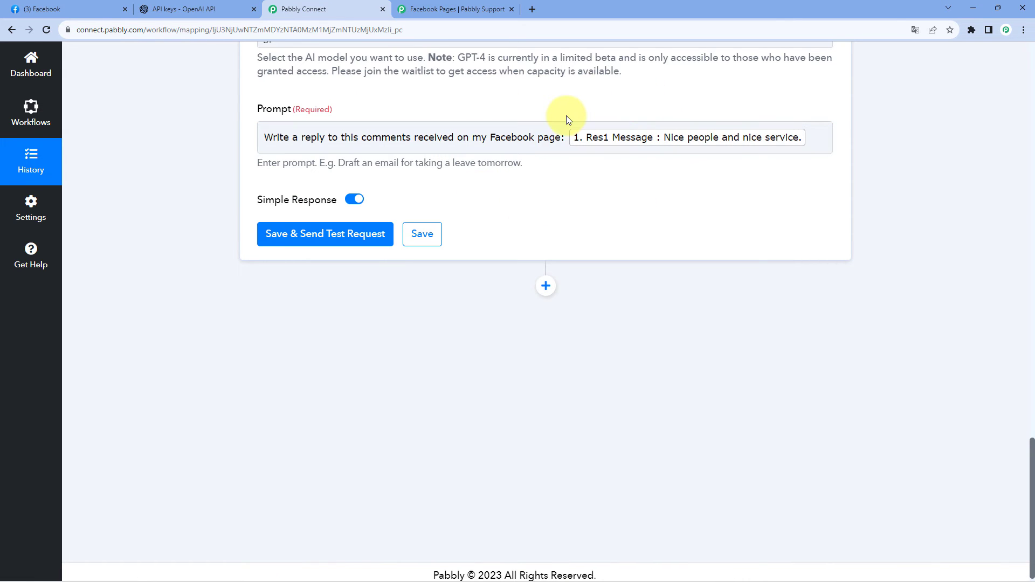
Save the ChatGPT action with a test request and check the reply in Choices 0 Message Content.
{"action": "scroll", "coordinate": [567, 116], "scroll_direction": "up", "scroll_amount": 1}
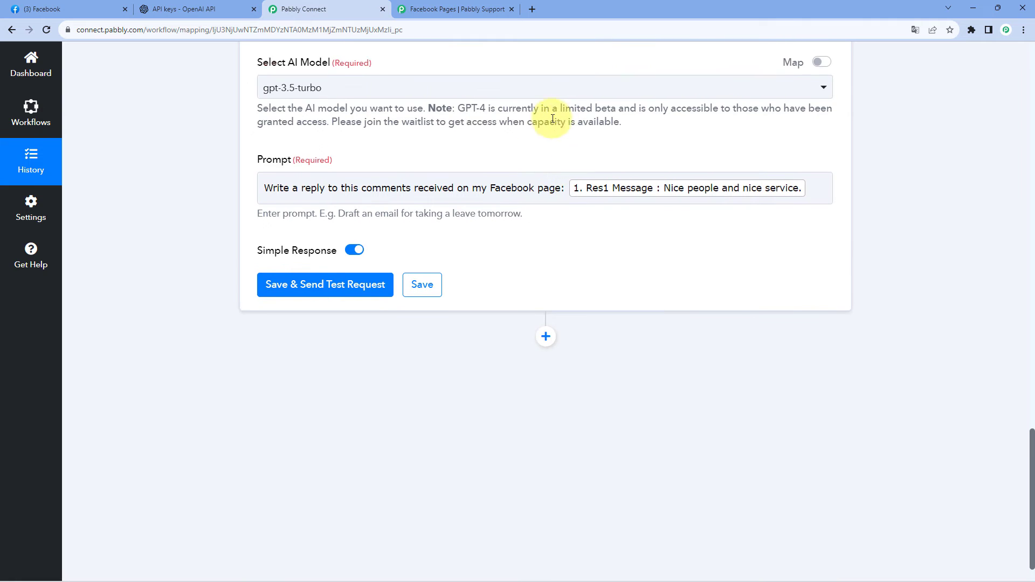
{"action": "left_click", "coordinate": [97, 6]}
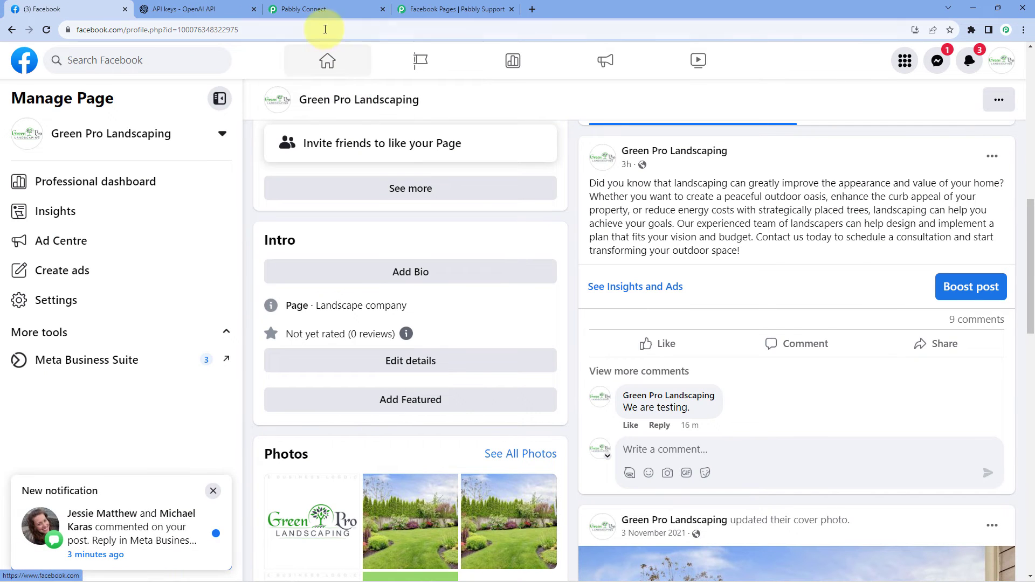
{"action": "left_click", "coordinate": [323, 11]}
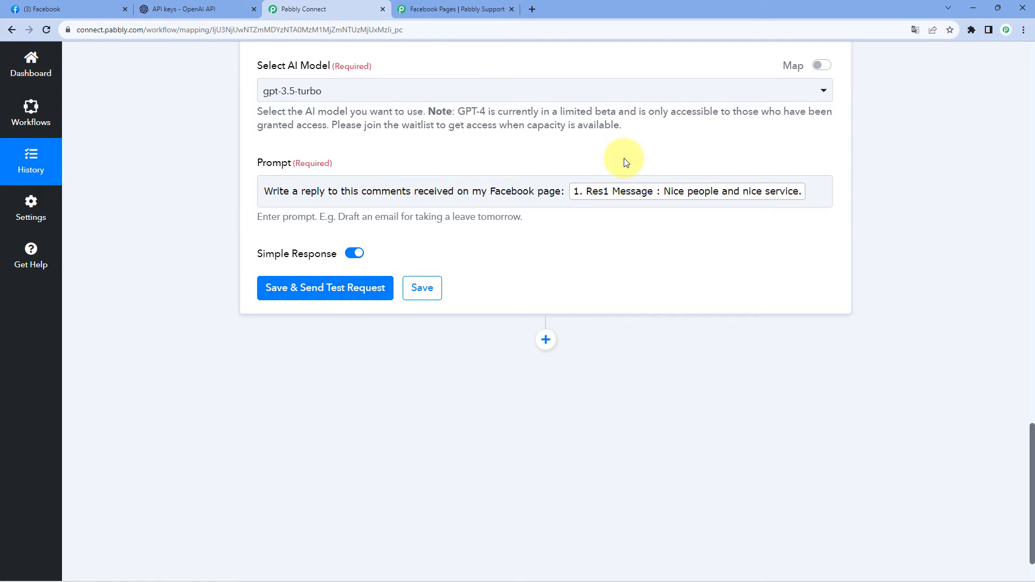
{"action": "scroll", "coordinate": [625, 162], "scroll_direction": "up", "scroll_amount": 3}
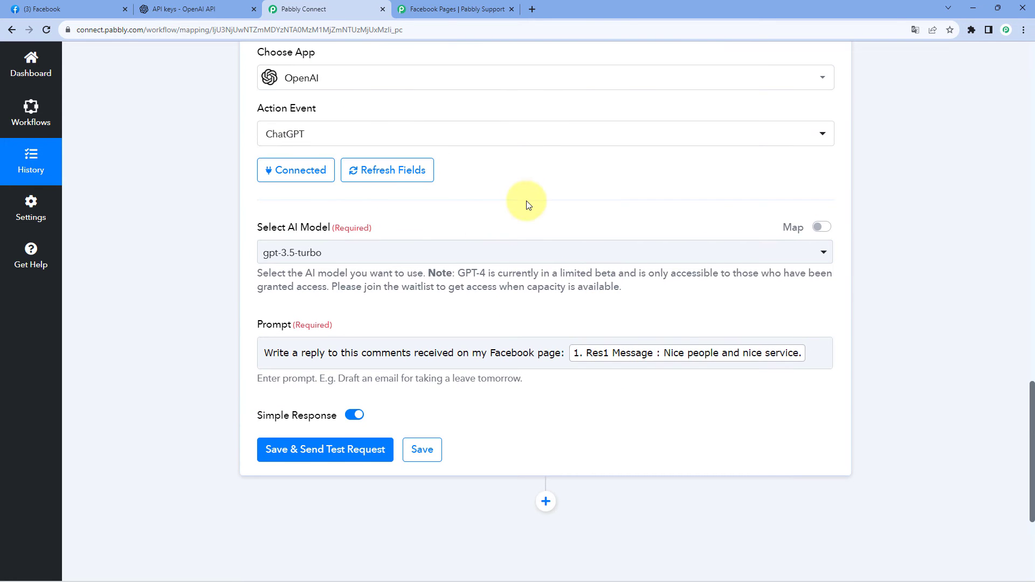
{"action": "scroll", "coordinate": [527, 203], "scroll_direction": "down", "scroll_amount": 2}
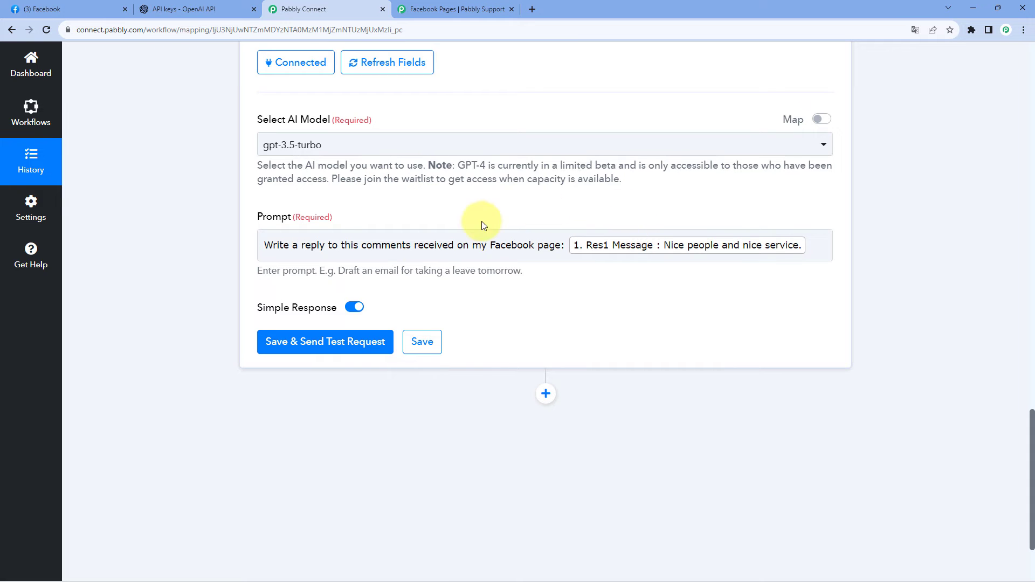
{"action": "left_click", "coordinate": [345, 342]}
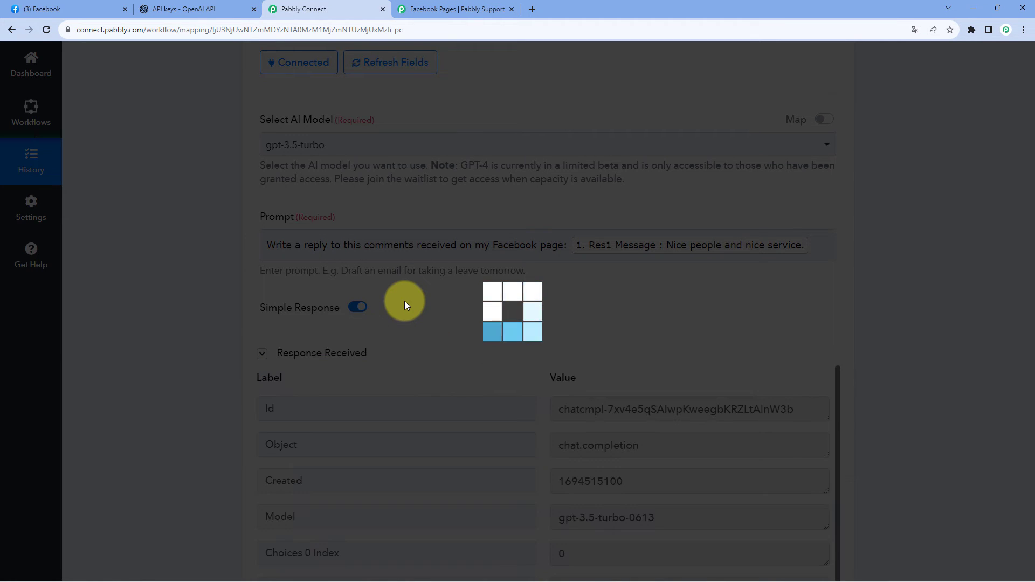
{"action": "scroll", "coordinate": [404, 301], "scroll_direction": "down", "scroll_amount": 2}
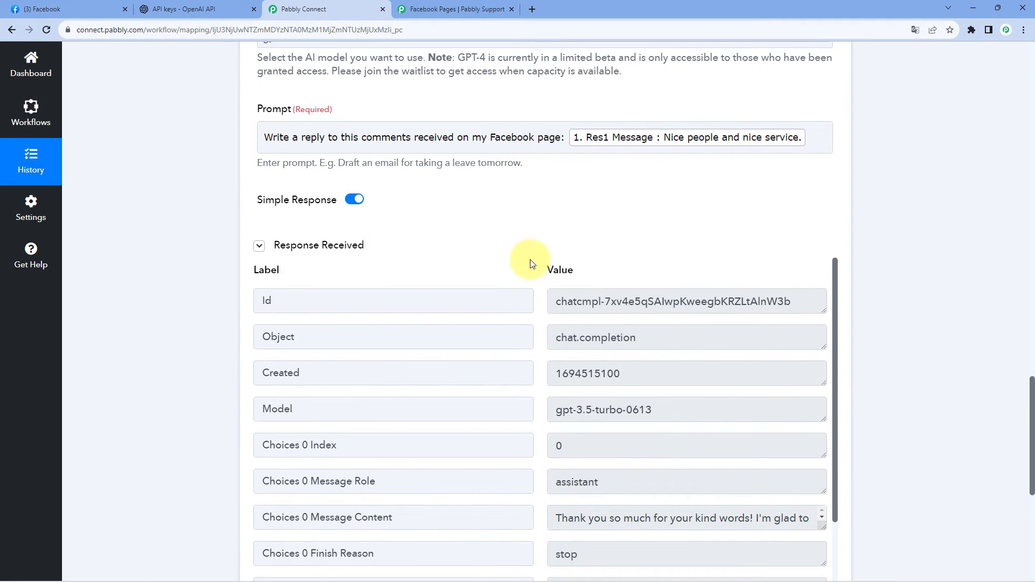
{"action": "scroll", "coordinate": [469, 232], "scroll_direction": "down", "scroll_amount": 4}
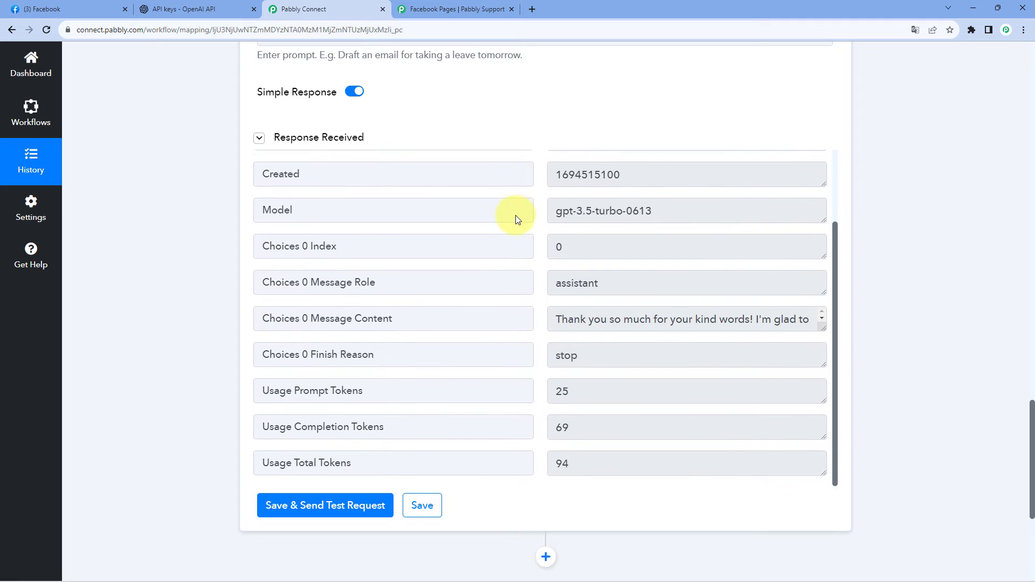
{"action": "left_click", "coordinate": [374, 317]}
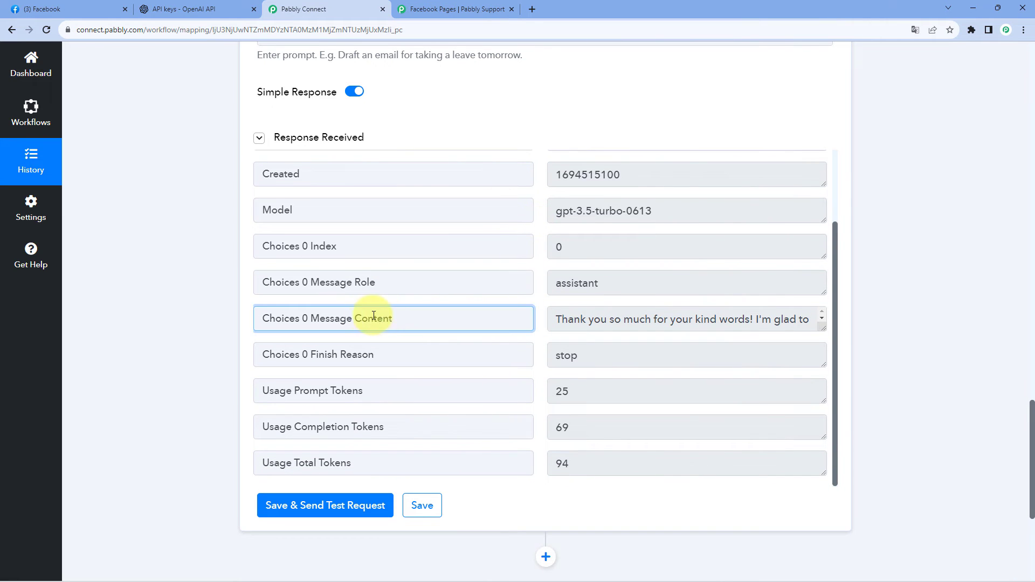
Enlarge the Choices 0 Message Content value in the ChatGPT response to read the full generated reply.
{"action": "double_click", "coordinate": [374, 317]}
{"action": "left_click", "coordinate": [423, 320]}
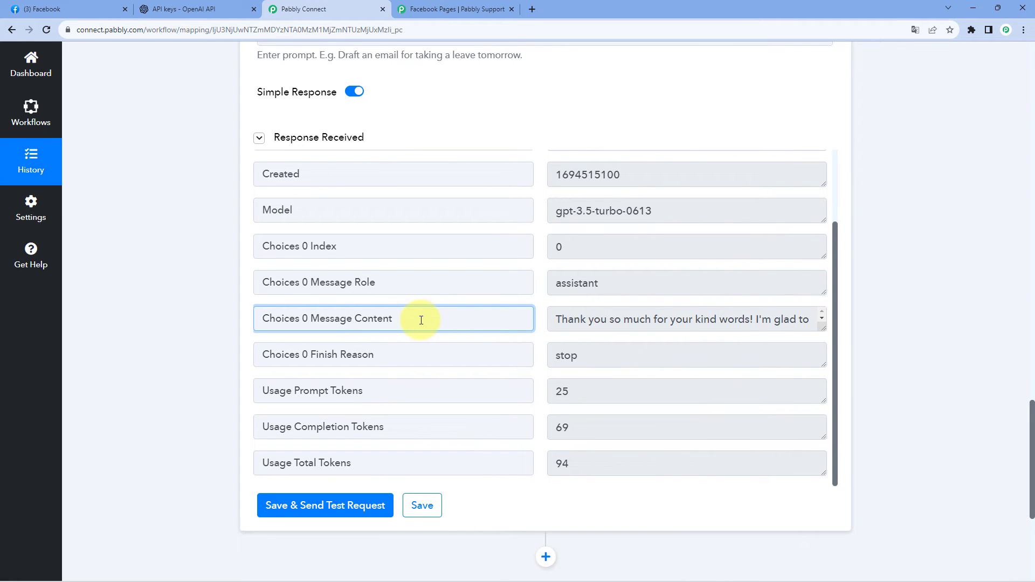
{"action": "left_click_drag", "start_coordinate": [421, 320], "coordinate": [311, 320]}
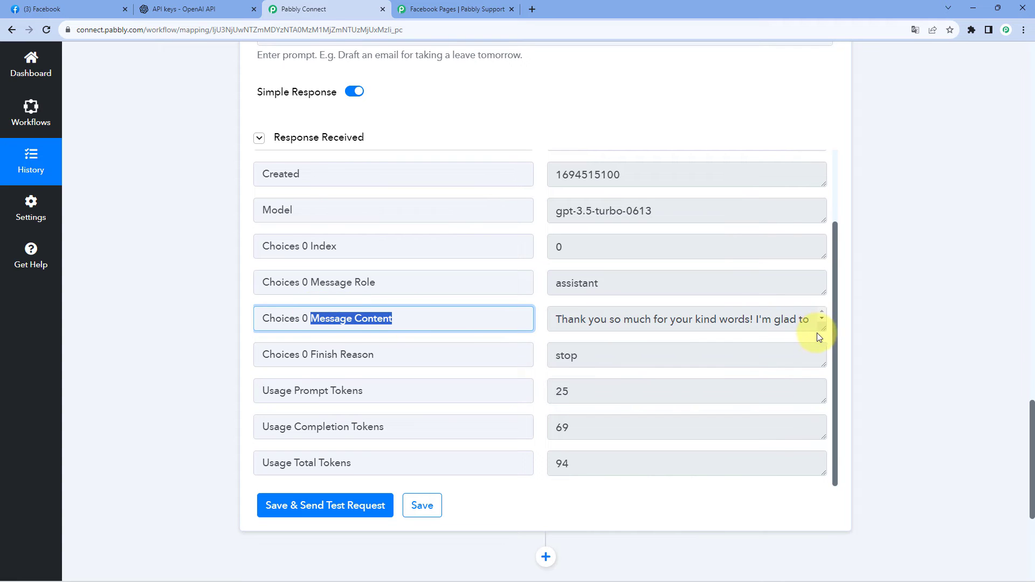
{"action": "left_click_drag", "start_coordinate": [820, 328], "coordinate": [819, 436]}
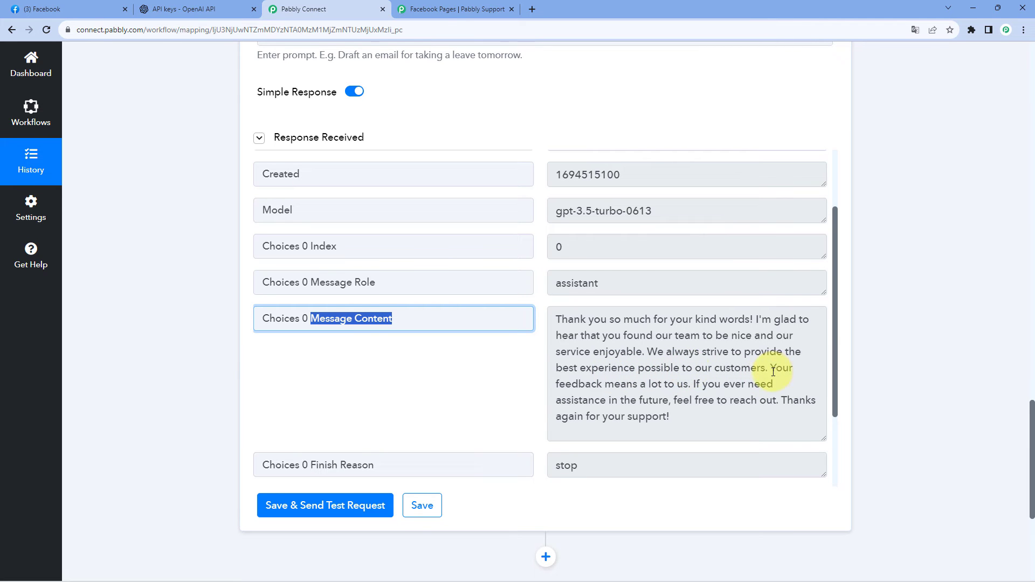
Change the ChatGPT prompt wording to "Write a short reply to this comments received on my Facebook page:" and save it with a test request.
{"action": "scroll", "coordinate": [539, 127], "scroll_direction": "up", "scroll_amount": 3}
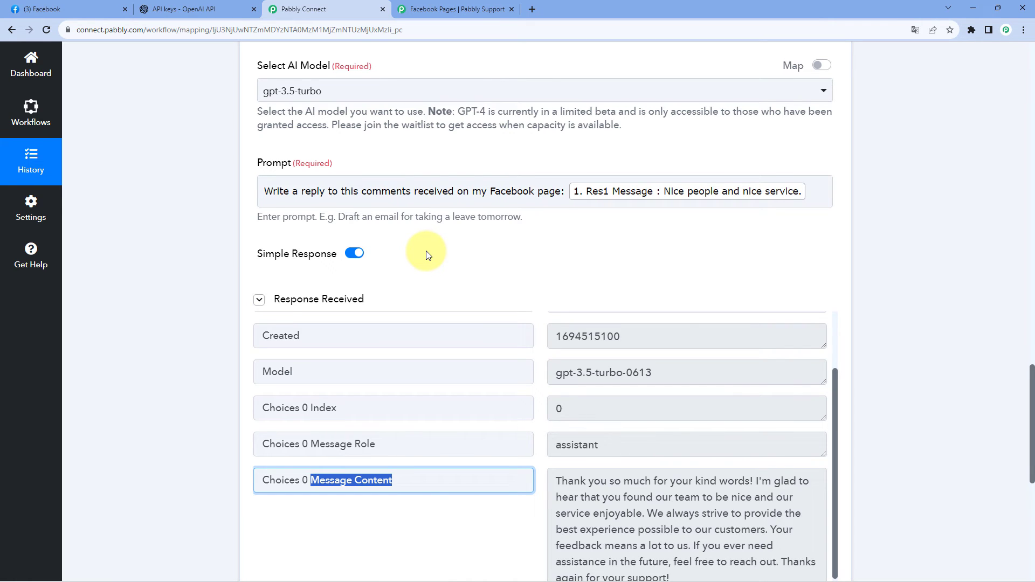
{"action": "left_click", "coordinate": [302, 191]}
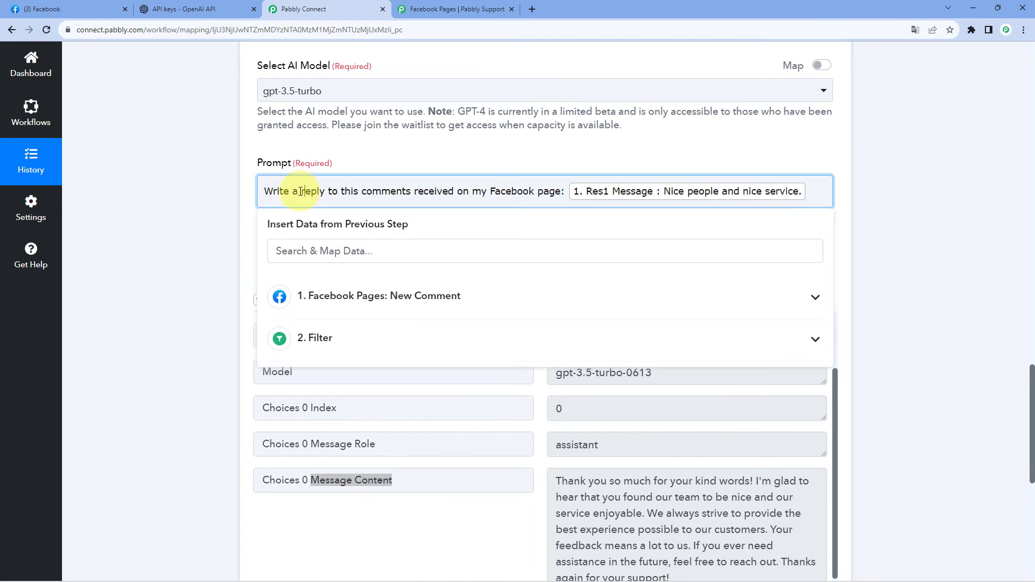
{"action": "type", "text": "short"}
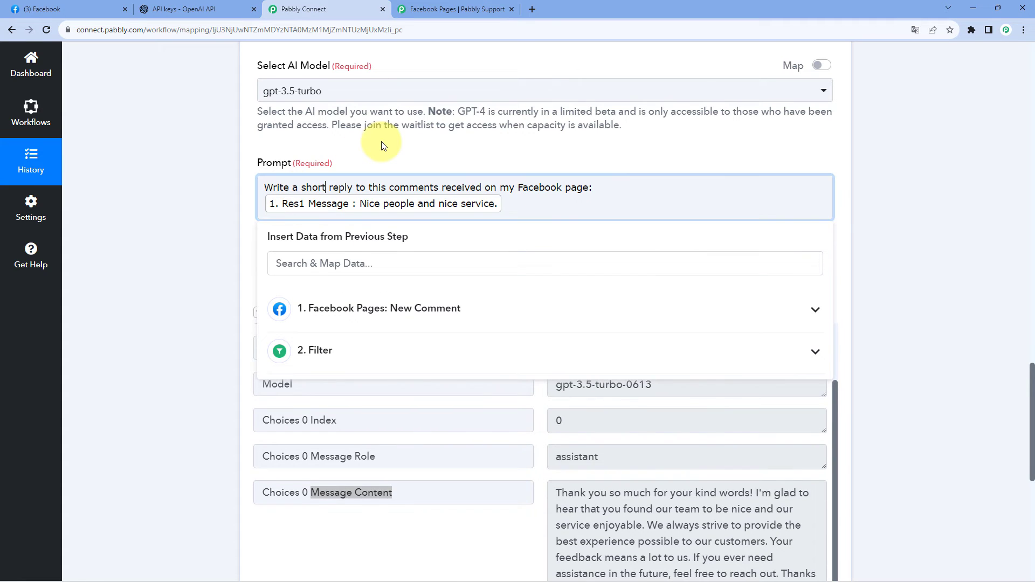
{"action": "left_click", "coordinate": [332, 154]}
{"action": "left_click", "coordinate": [260, 312]}
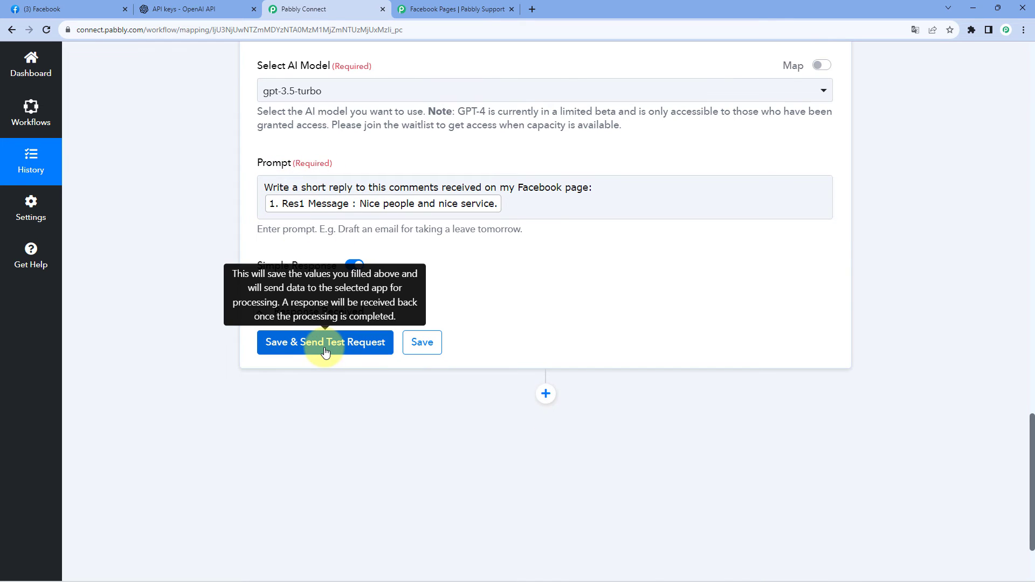
{"action": "left_click", "coordinate": [322, 357]}
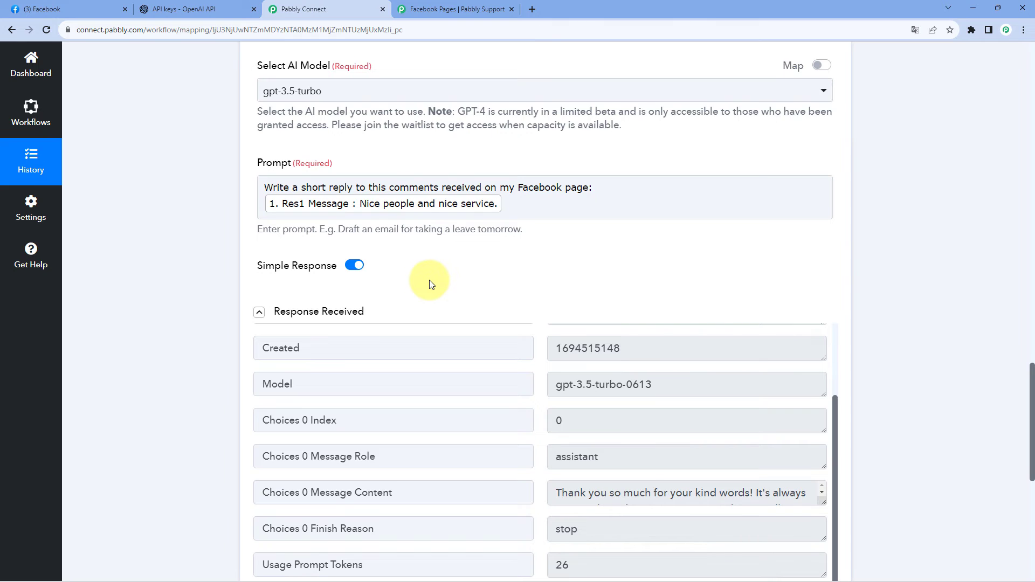
Enlarge the new Choices 0 Message Content value and review the regenerated reply together with the prompt.
{"action": "scroll", "coordinate": [431, 281], "scroll_direction": "down", "scroll_amount": 3}
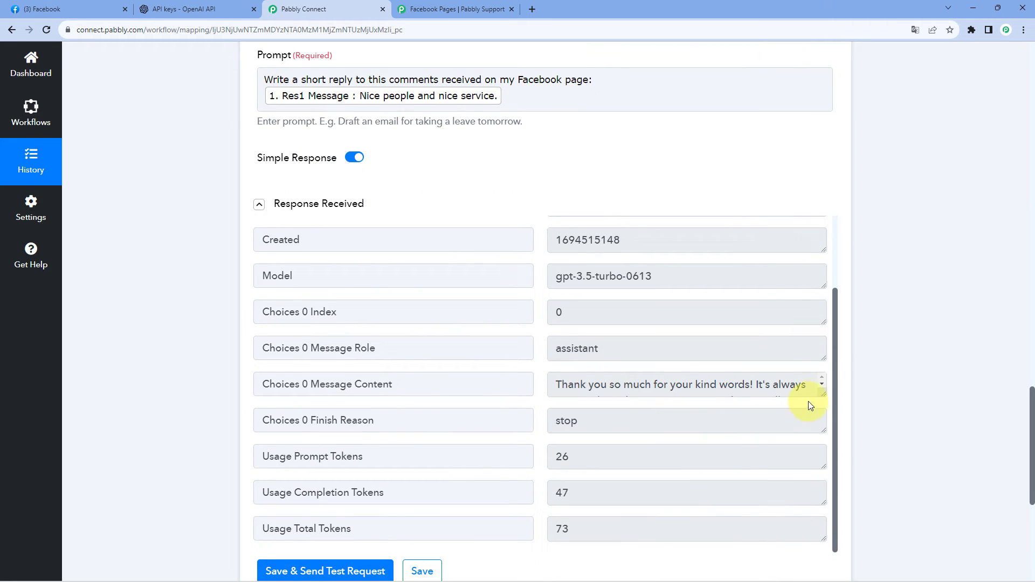
{"action": "left_click_drag", "start_coordinate": [823, 389], "coordinate": [818, 462]}
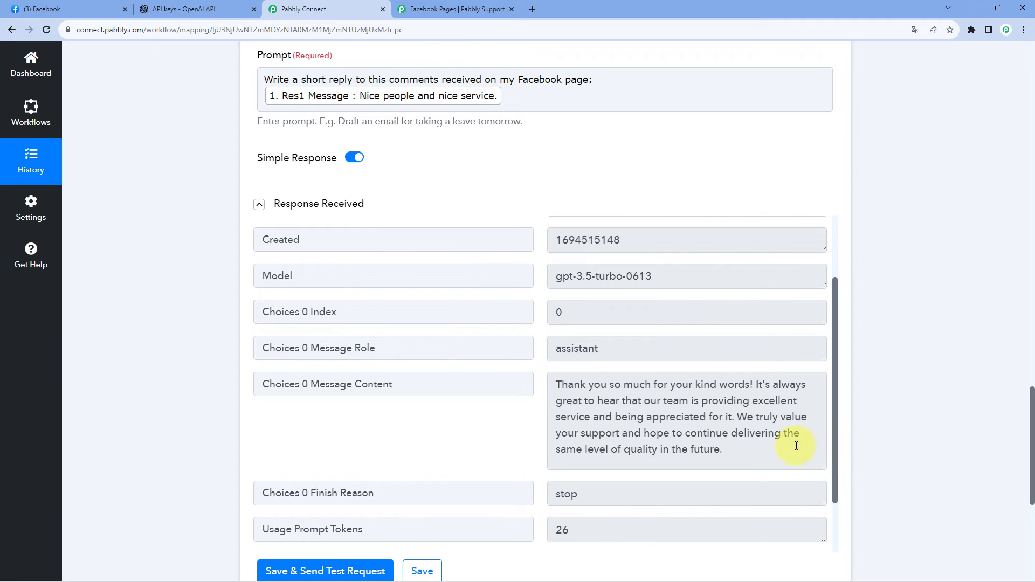
{"action": "scroll", "coordinate": [480, 324], "scroll_direction": "up", "scroll_amount": 2}
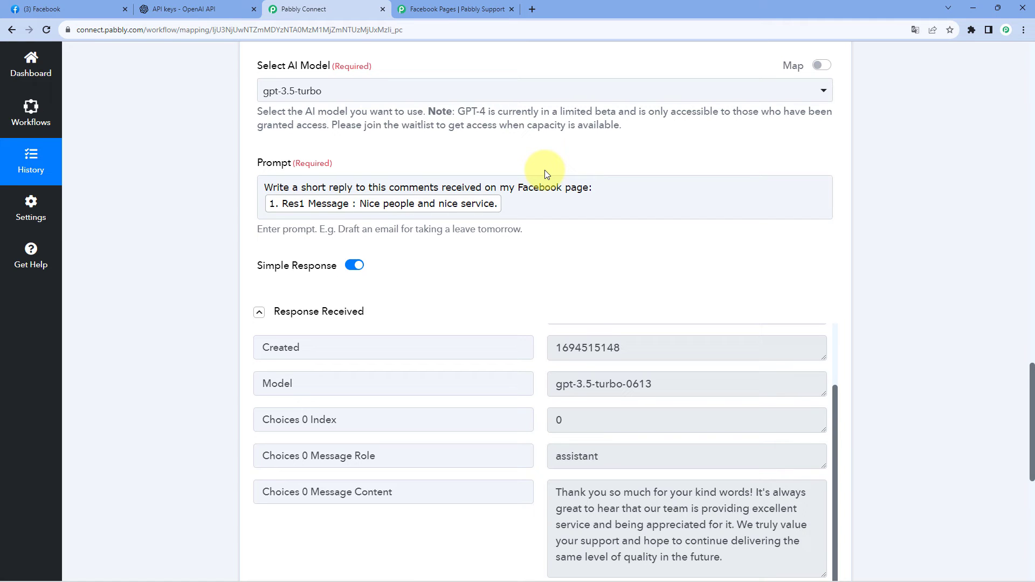
{"action": "scroll", "coordinate": [544, 171], "scroll_direction": "up", "scroll_amount": 1}
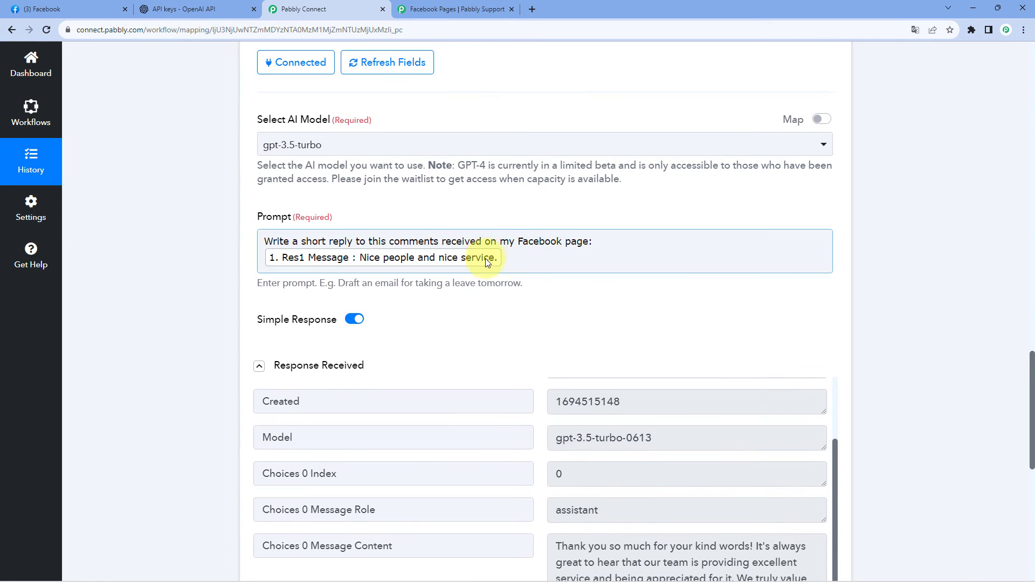
{"action": "scroll", "coordinate": [448, 215], "scroll_direction": "down", "scroll_amount": 1}
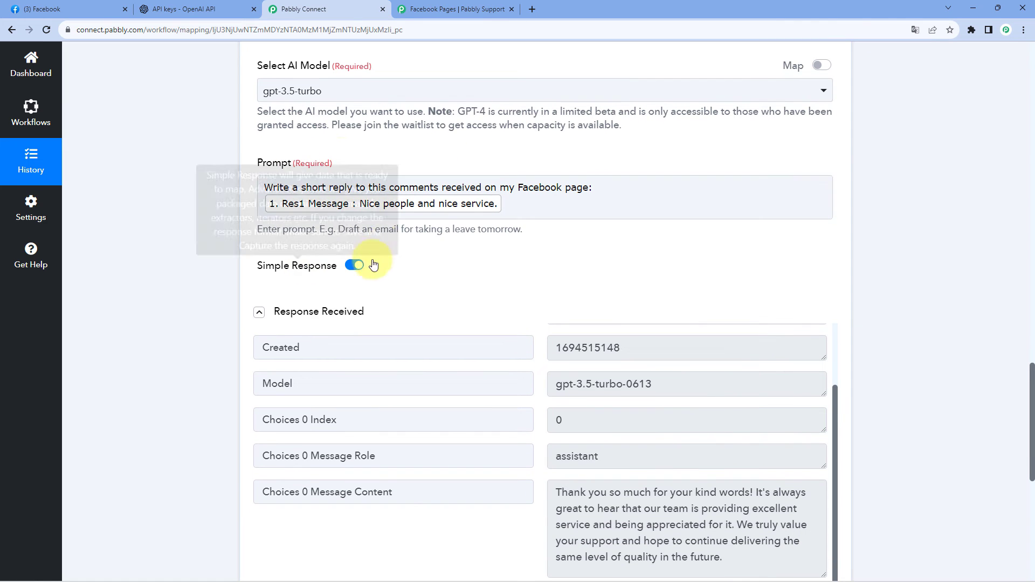
{"action": "scroll", "coordinate": [474, 293], "scroll_direction": "down", "scroll_amount": 2}
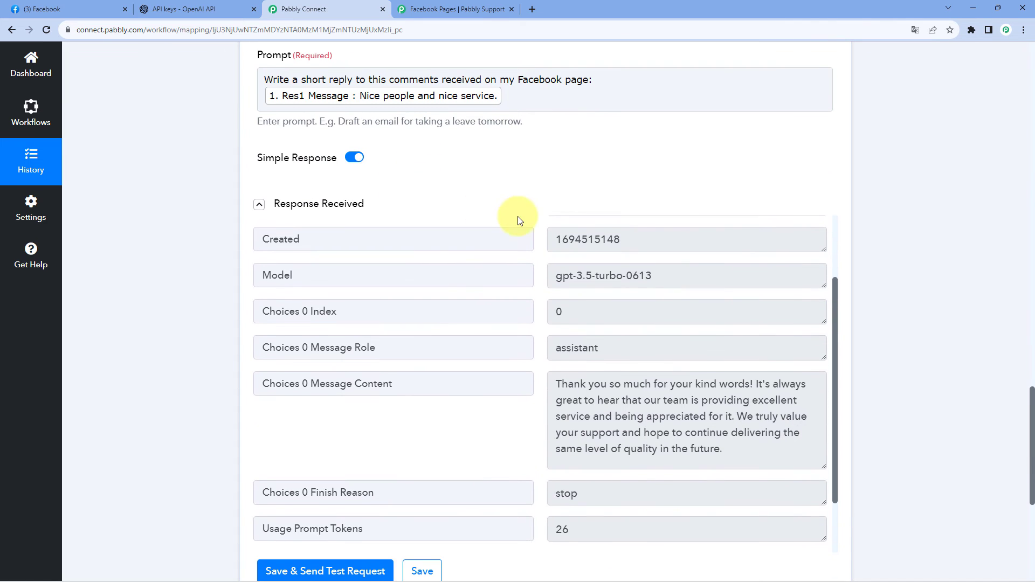
{"action": "scroll", "coordinate": [613, 333], "scroll_direction": "down", "scroll_amount": 1}
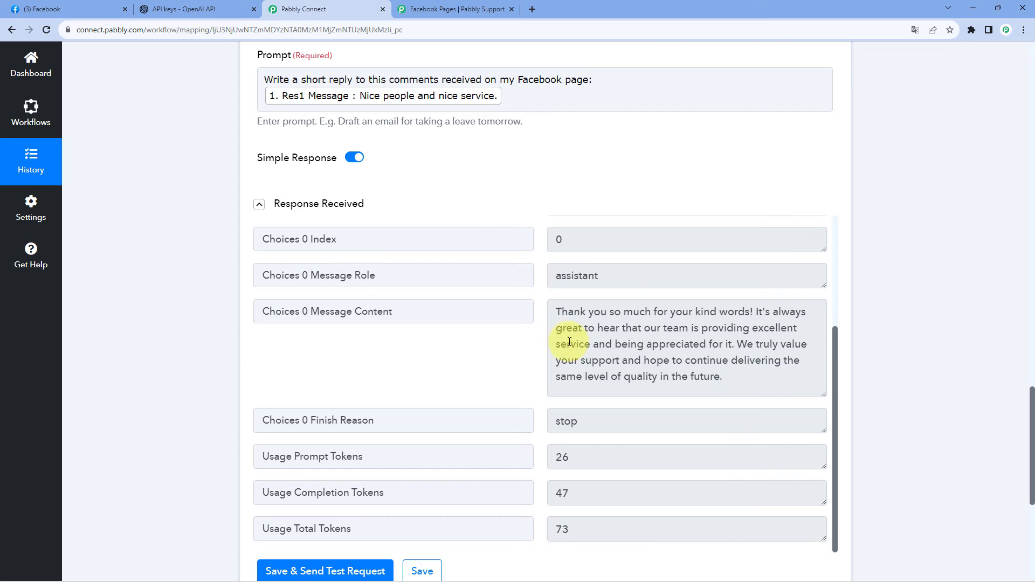
{"action": "scroll", "coordinate": [907, 208], "scroll_direction": "up", "scroll_amount": 10}
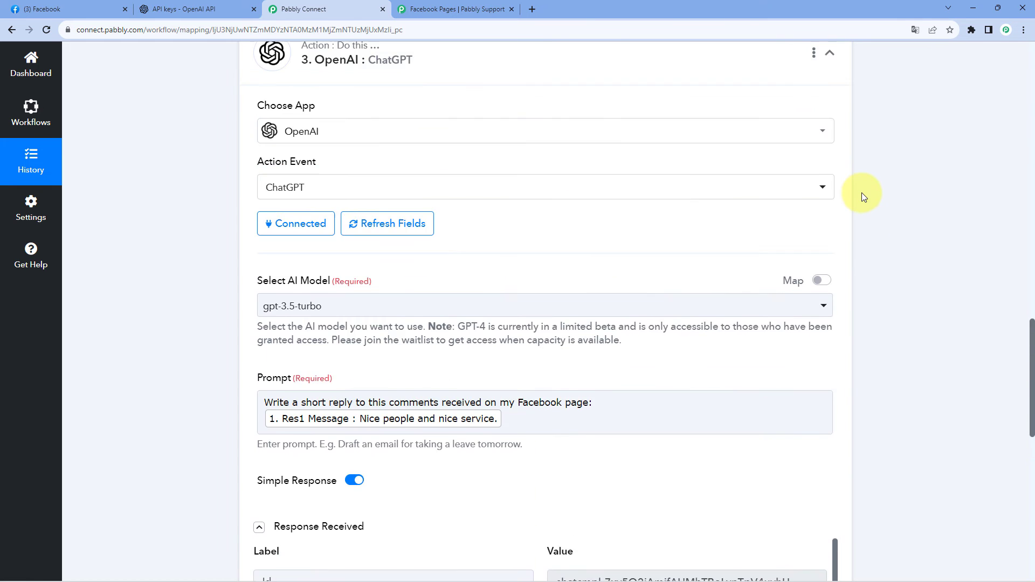
Add an action step after the ChatGPT action and choose Facebook Comments as its app.
{"action": "left_click", "coordinate": [841, 167]}
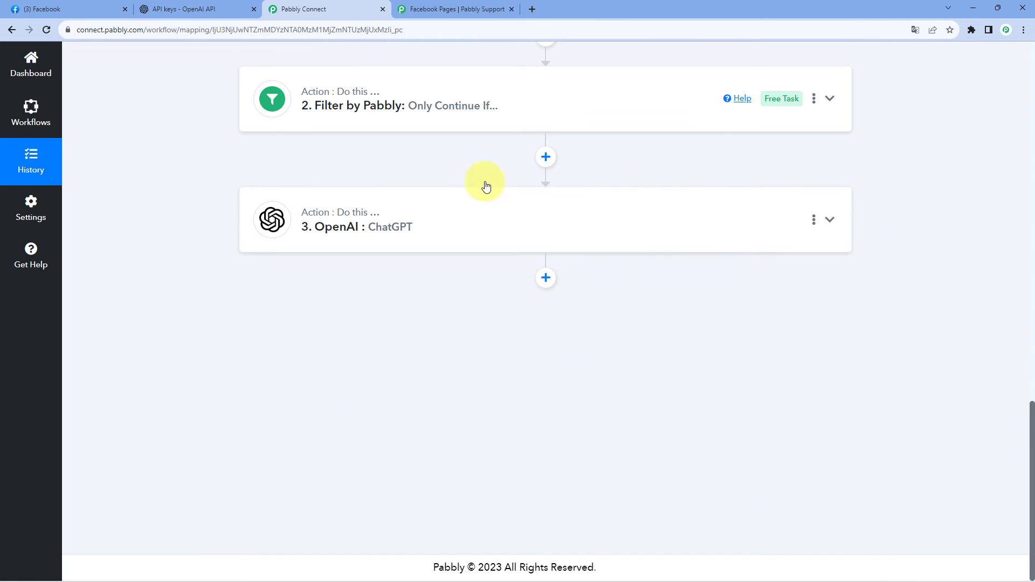
{"action": "left_click", "coordinate": [496, 235]}
{"action": "scroll", "coordinate": [167, 283], "scroll_direction": "down", "scroll_amount": 10}
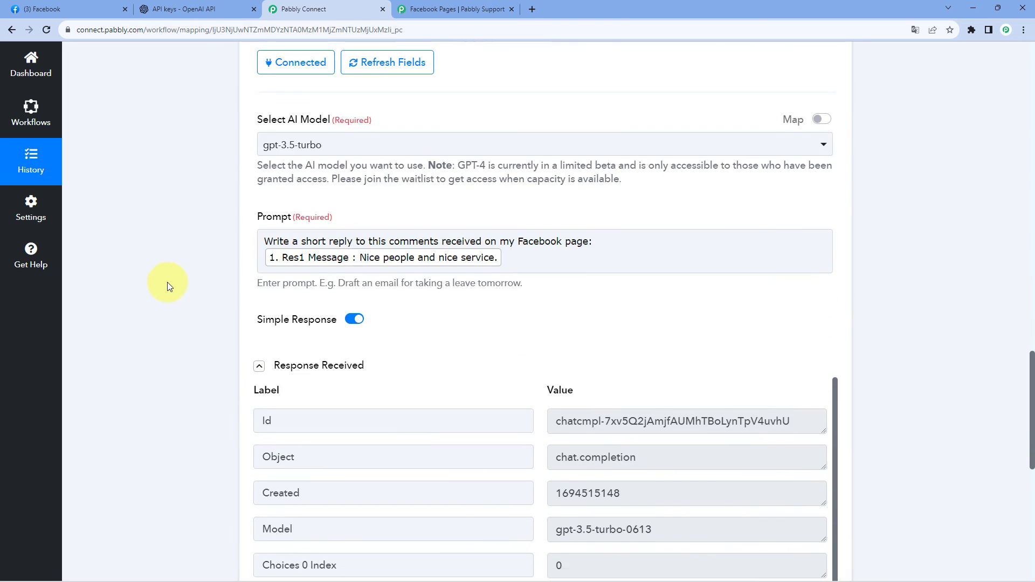
{"action": "scroll", "coordinate": [168, 283], "scroll_direction": "down", "scroll_amount": 3}
{"action": "scroll", "coordinate": [555, 167], "scroll_direction": "down", "scroll_amount": 3}
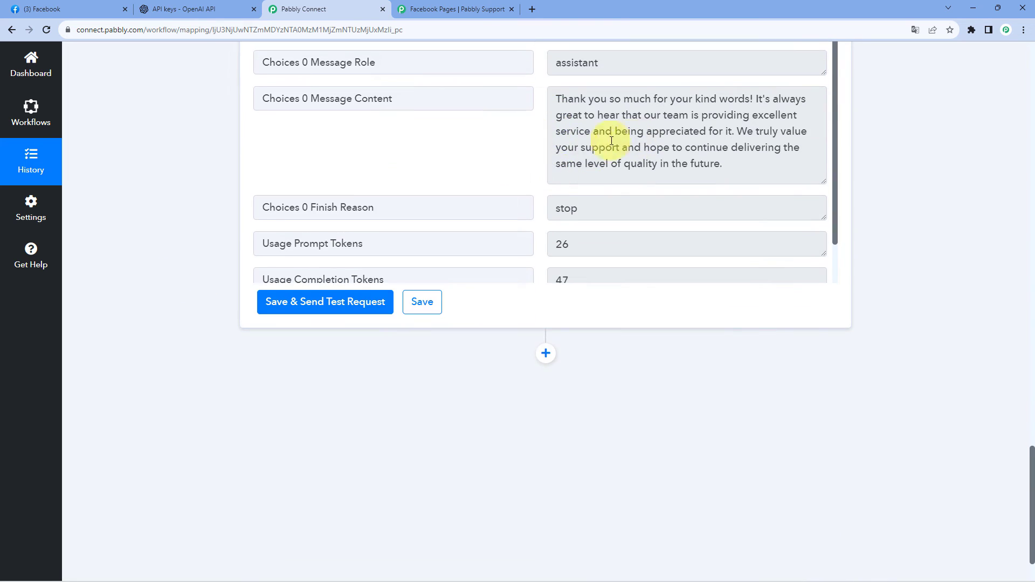
{"action": "scroll", "coordinate": [210, 372], "scroll_direction": "down", "scroll_amount": 2}
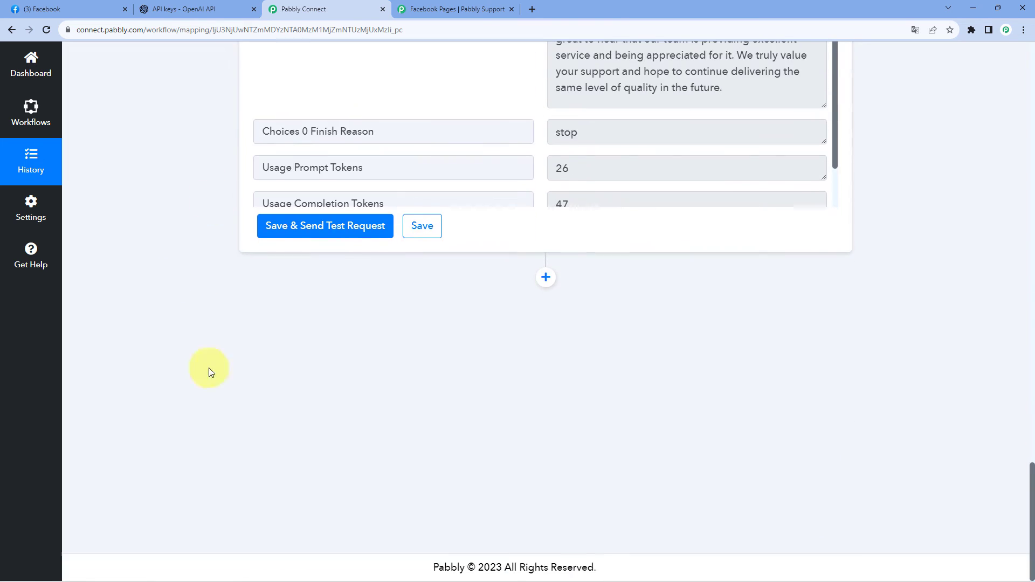
{"action": "left_click", "coordinate": [546, 283]}
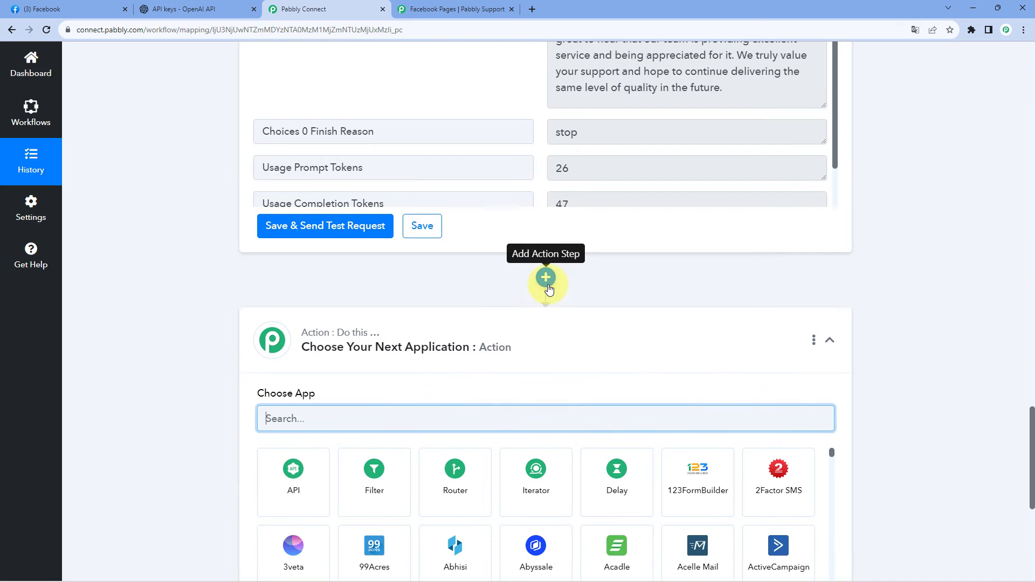
{"action": "scroll", "coordinate": [188, 207], "scroll_direction": "down", "scroll_amount": 4}
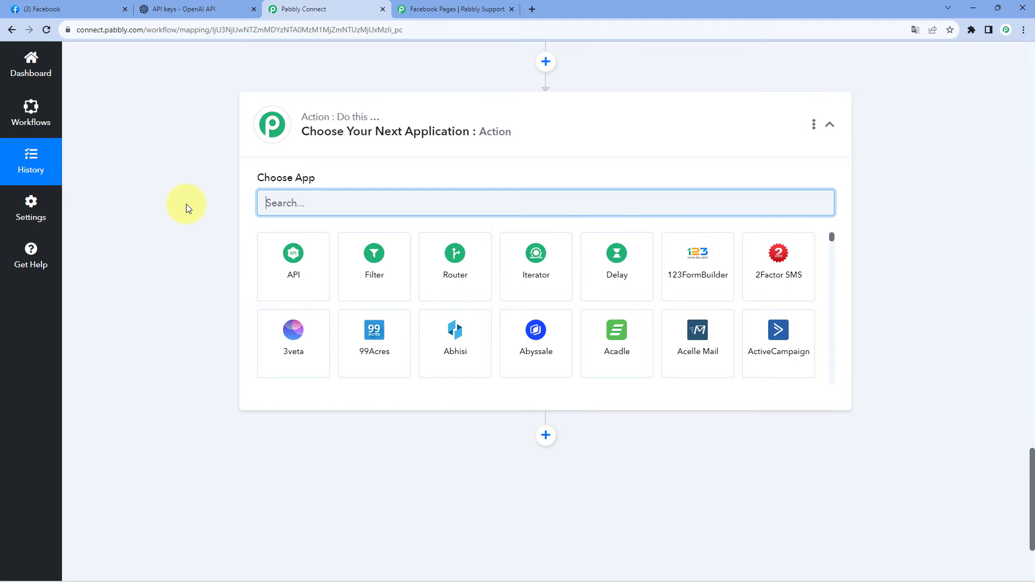
{"action": "type", "text": "Face"}
{"action": "key", "text": "BackSpace"}
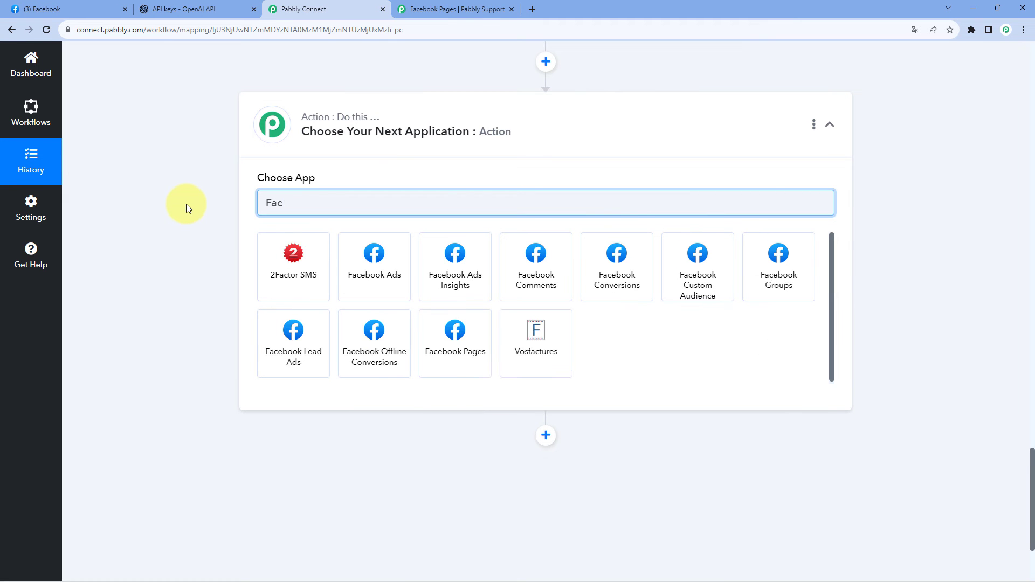
{"action": "type", "text": "ebook"}
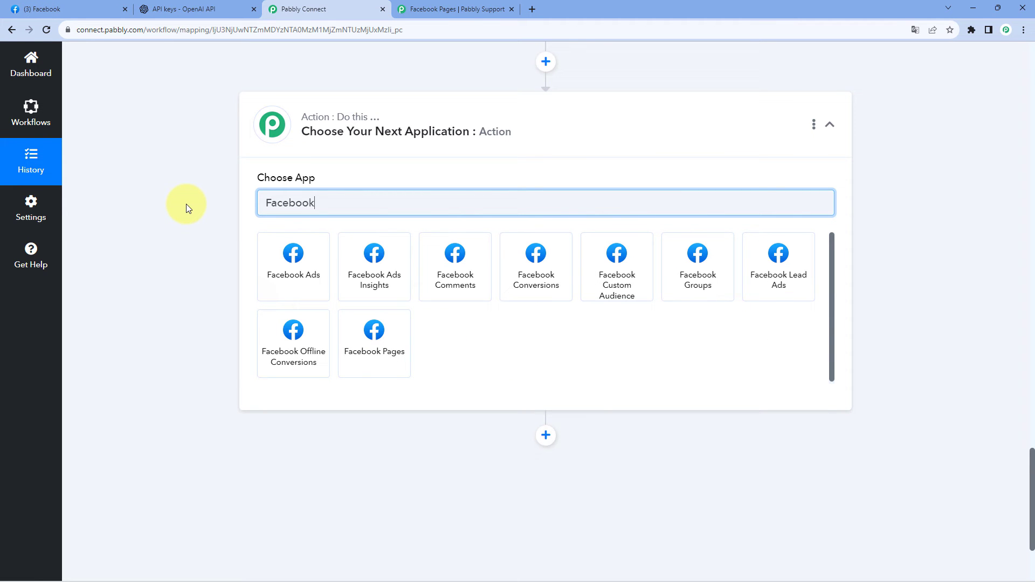
{"action": "left_click", "coordinate": [460, 274]}
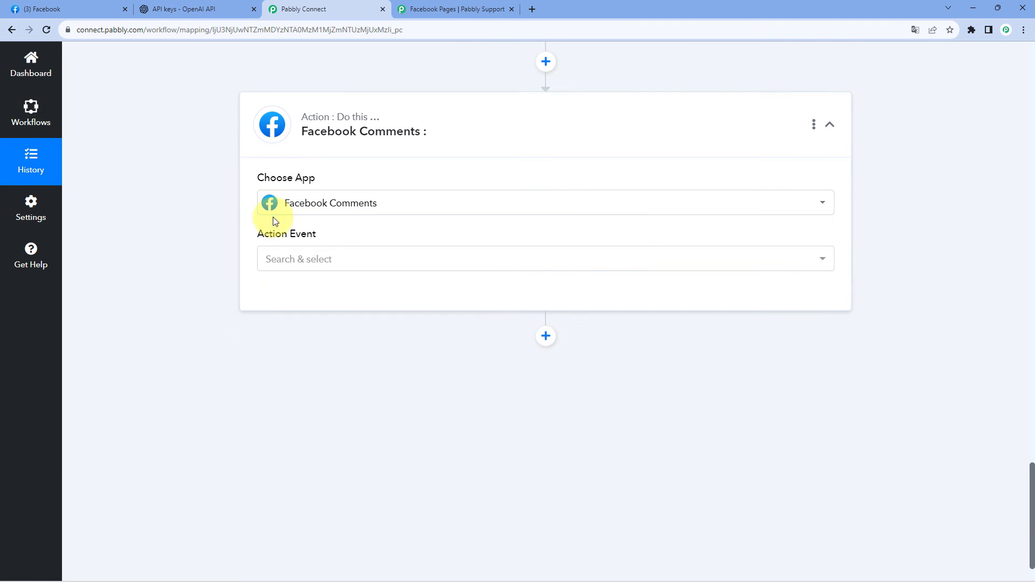
Set the Facebook Comments action event to Reply Comment on a Page Post.
{"action": "left_click", "coordinate": [300, 264]}
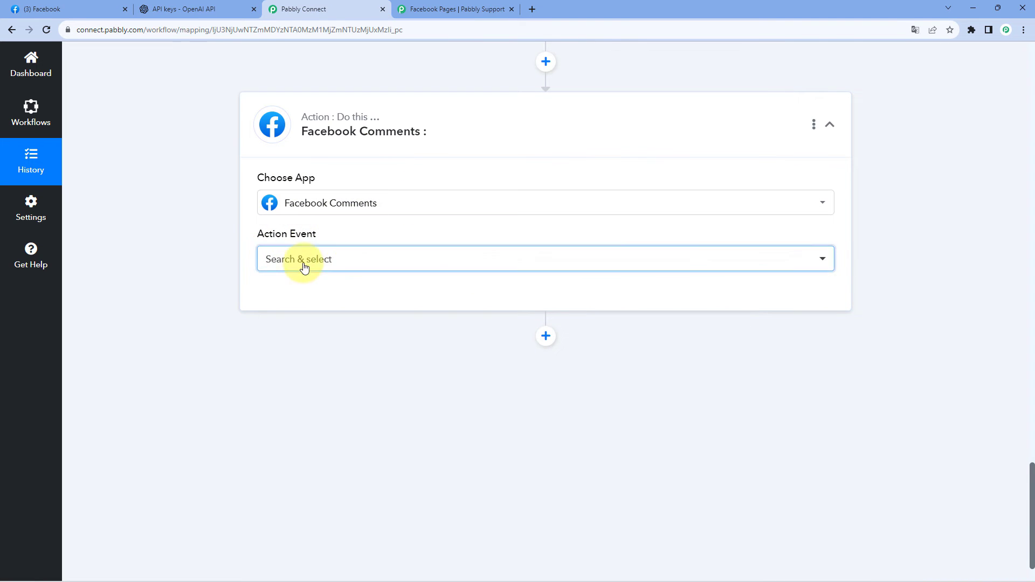
{"action": "scroll", "coordinate": [227, 293], "scroll_direction": "down", "scroll_amount": 1}
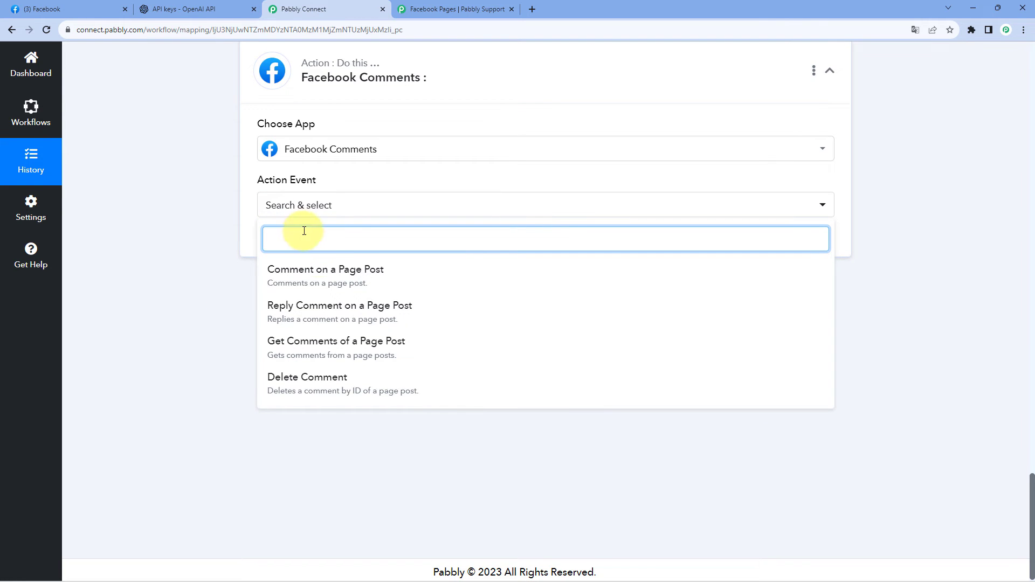
{"action": "left_click", "coordinate": [347, 306]}
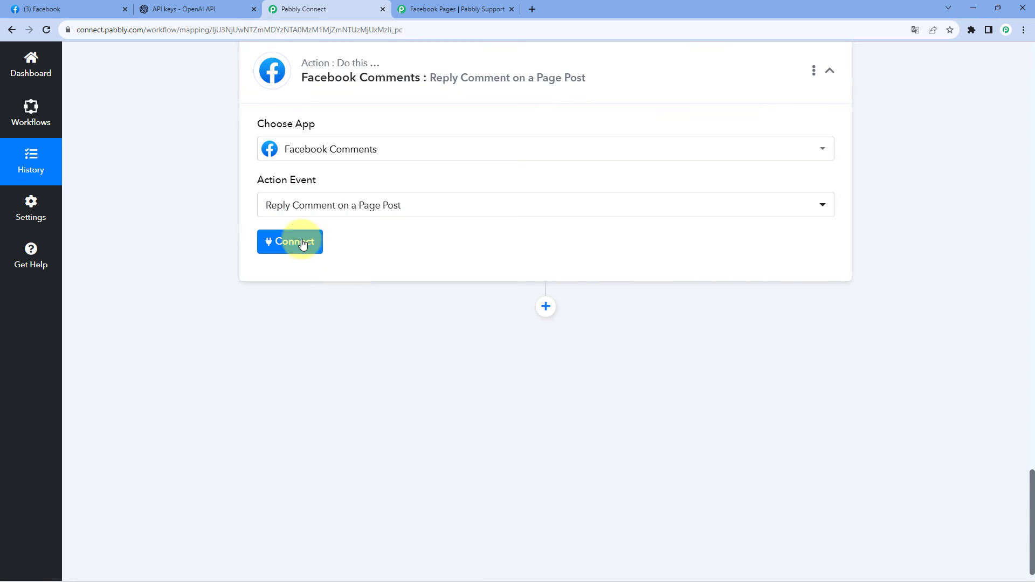
Add a new Facebook Comments connection for the reply action and authorize it with the previously linked Facebook account.
{"action": "left_click", "coordinate": [294, 242]}
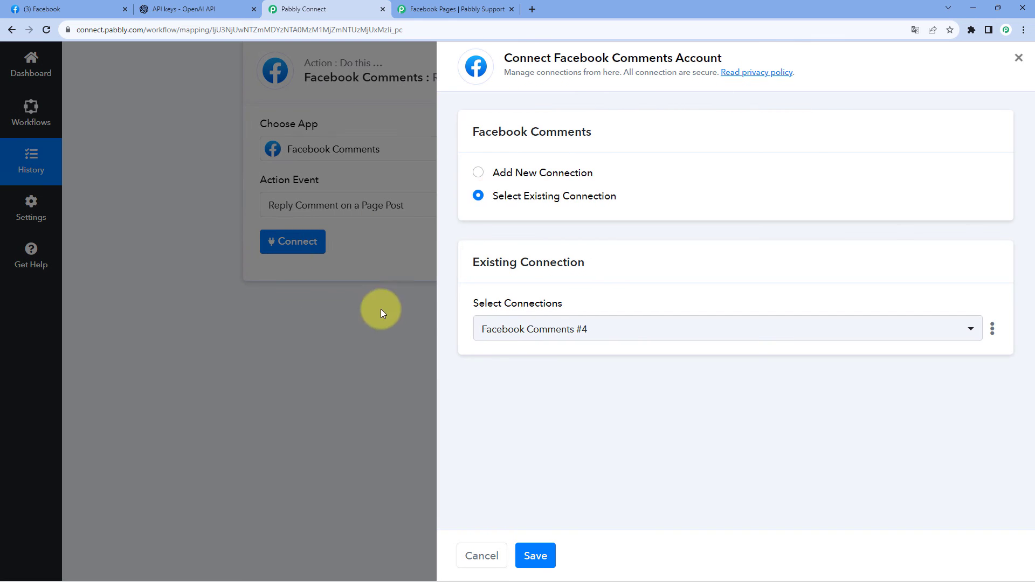
{"action": "left_click", "coordinate": [478, 172]}
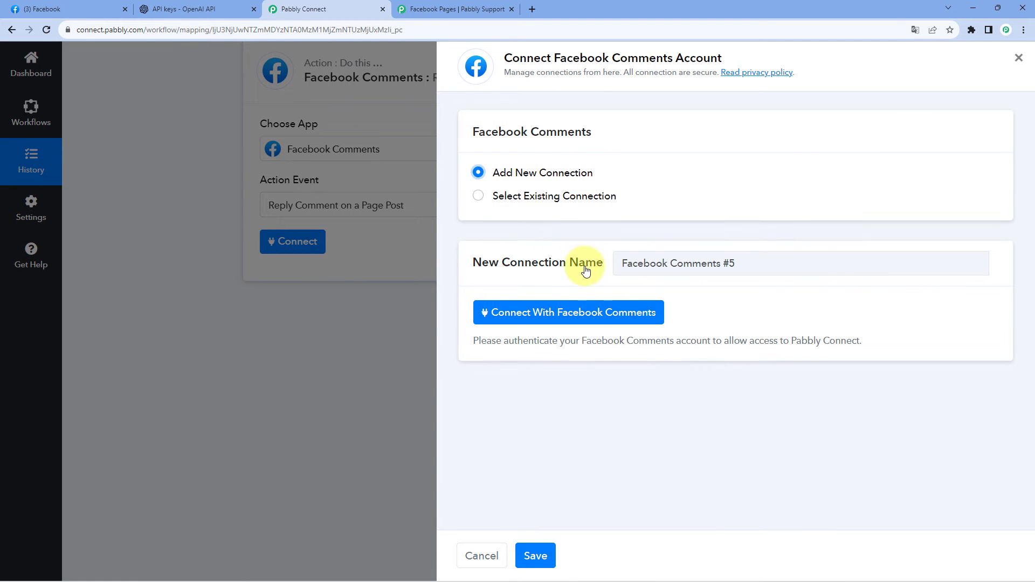
{"action": "left_click", "coordinate": [608, 310]}
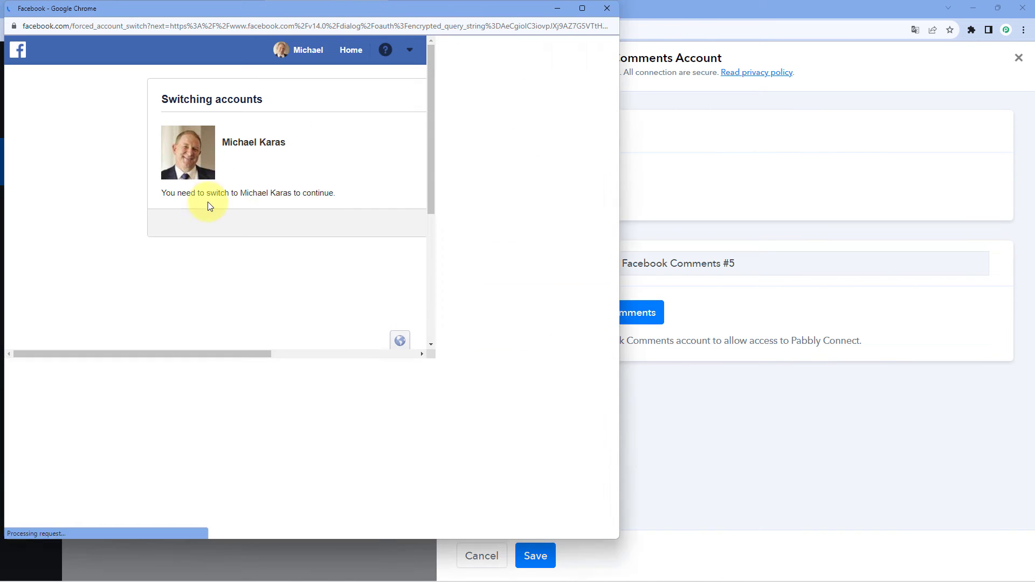
{"action": "left_click", "coordinate": [491, 225]}
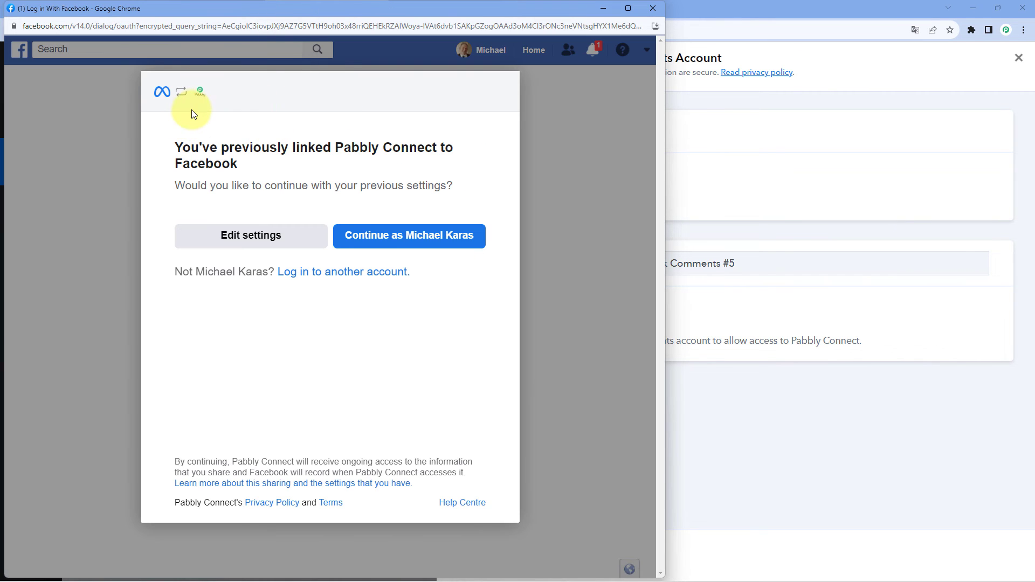
{"action": "left_click", "coordinate": [424, 242]}
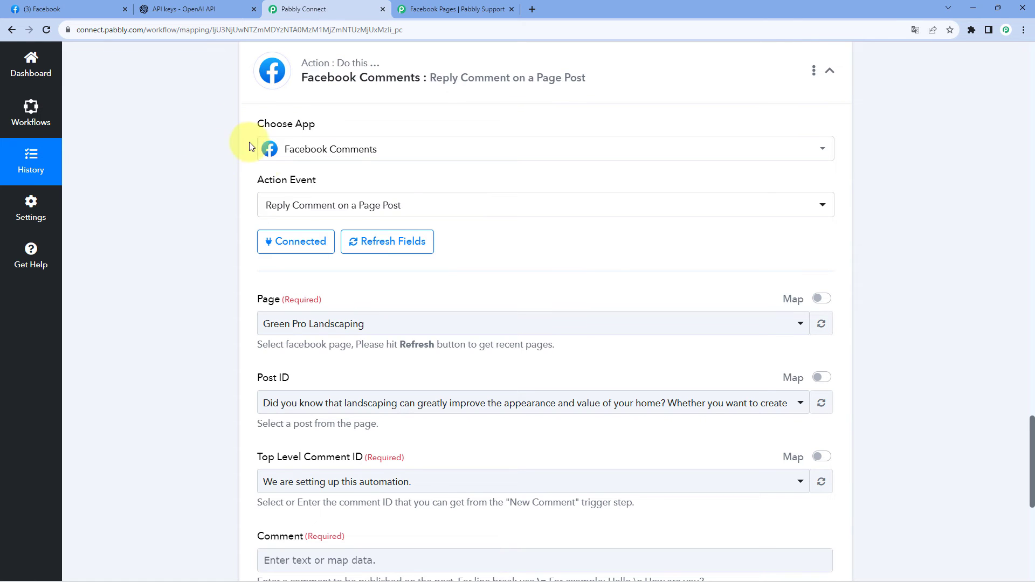
Review the Page, Post ID, Top Level Comment ID and Comment fields of the reply action.
{"action": "scroll", "coordinate": [194, 194], "scroll_direction": "down", "scroll_amount": 2}
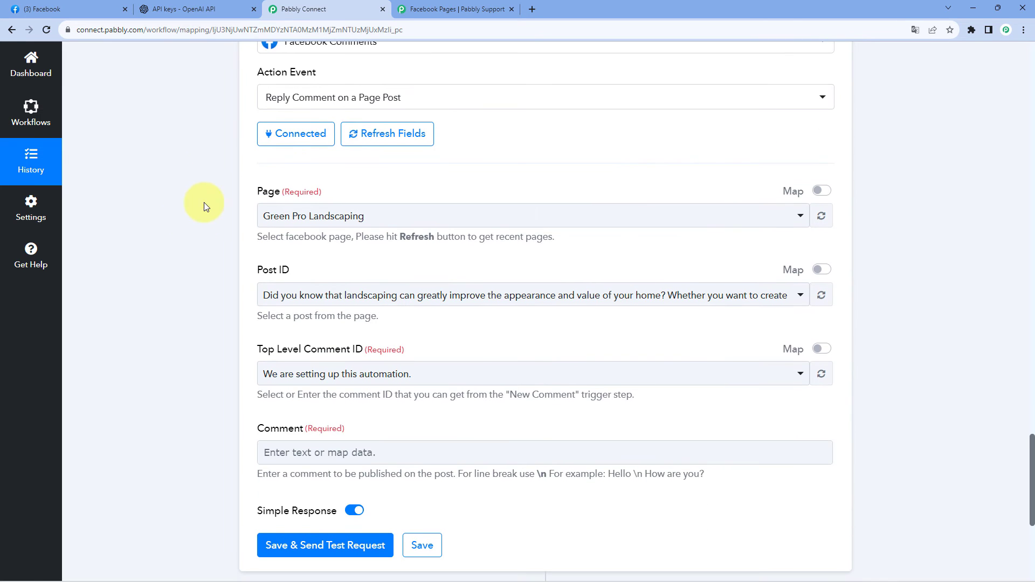
{"action": "scroll", "coordinate": [206, 156], "scroll_direction": "down", "scroll_amount": 2}
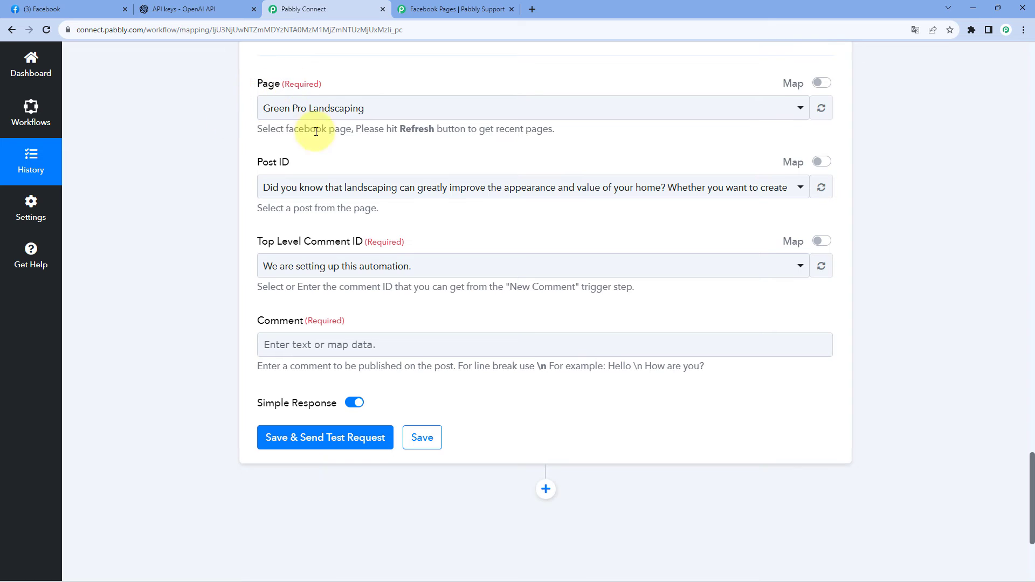
{"action": "scroll", "coordinate": [291, 178], "scroll_direction": "up", "scroll_amount": 2}
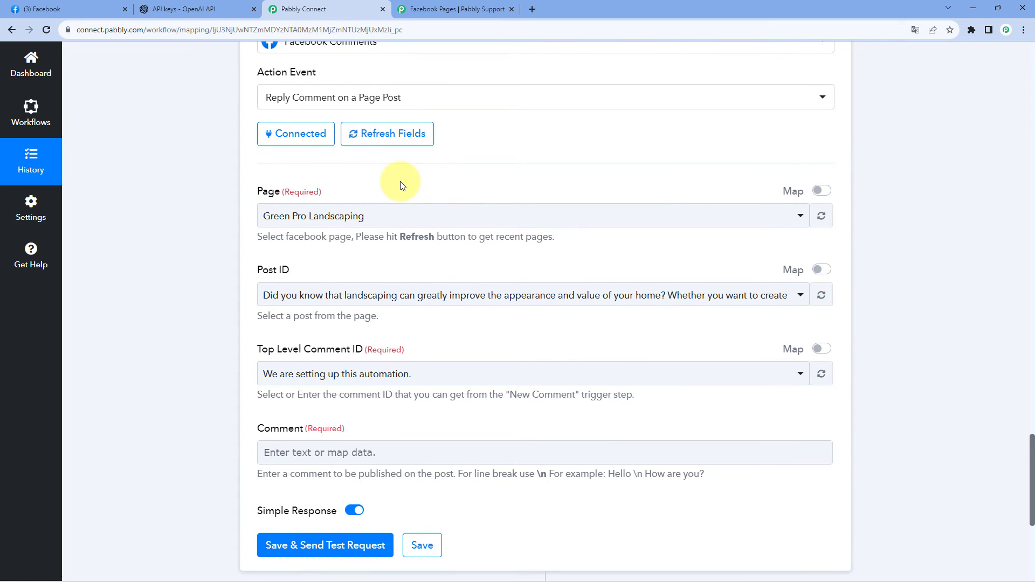
Compare the page selected in the Facebook Comments reply action with the Facebook page chosen in the New Comment trigger.
{"action": "scroll", "coordinate": [324, 205], "scroll_direction": "up", "scroll_amount": 5}
{"action": "scroll", "coordinate": [231, 405], "scroll_direction": "down", "scroll_amount": 3}
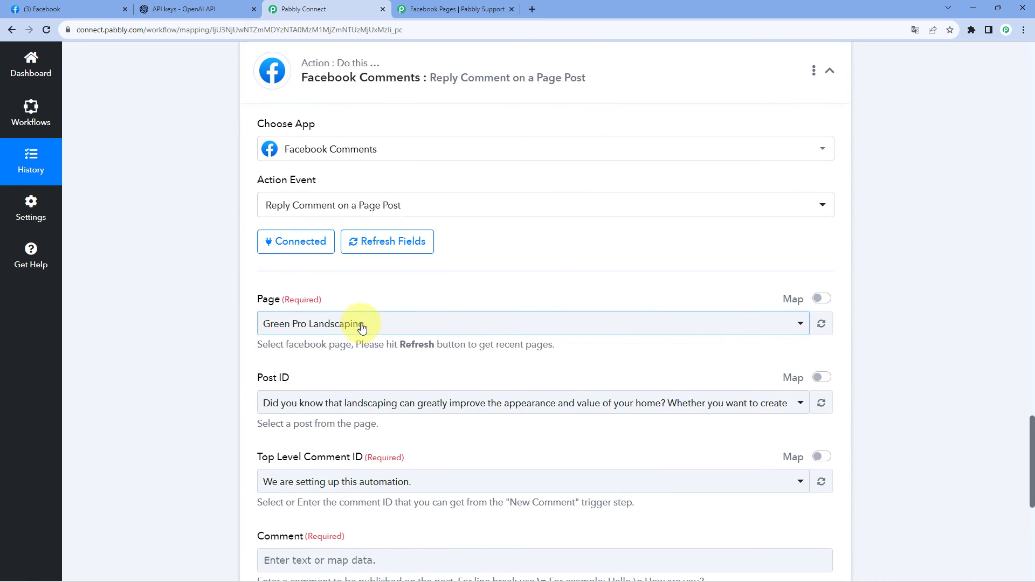
{"action": "left_click", "coordinate": [358, 324]}
{"action": "left_click", "coordinate": [296, 323]}
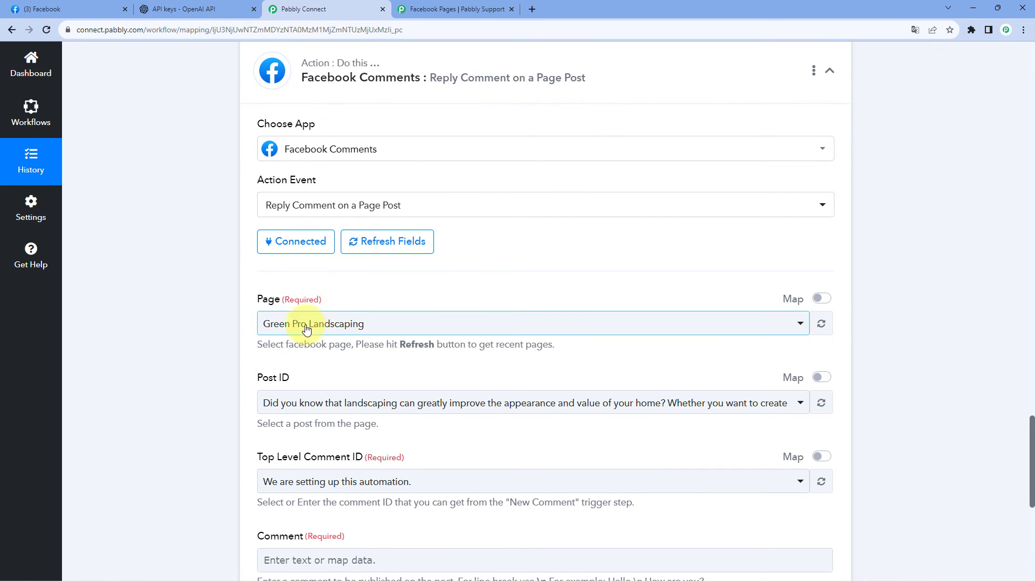
{"action": "scroll", "coordinate": [170, 242], "scroll_direction": "up", "scroll_amount": 9}
{"action": "scroll", "coordinate": [170, 242], "scroll_direction": "up", "scroll_amount": 20}
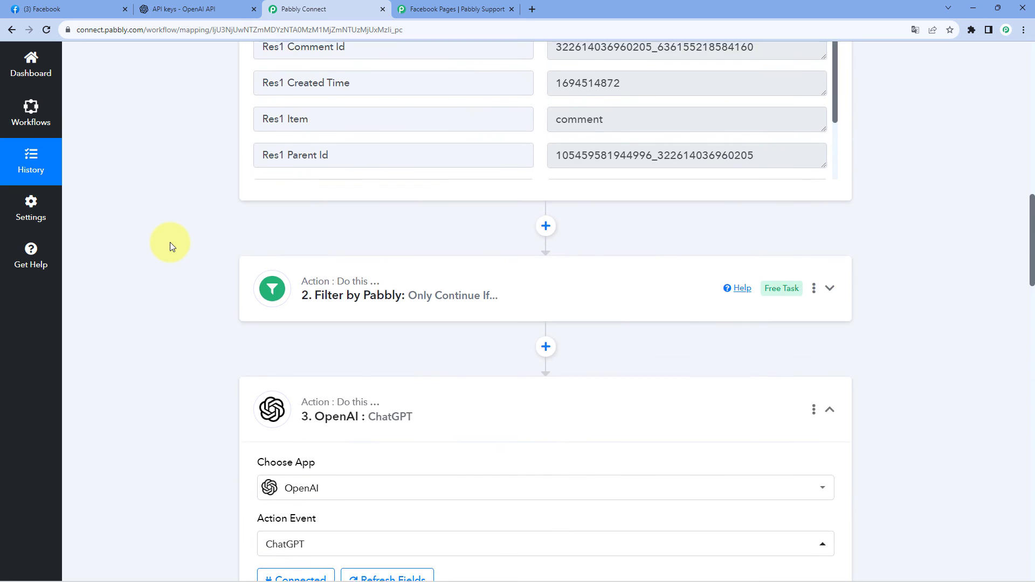
{"action": "scroll", "coordinate": [328, 180], "scroll_direction": "up", "scroll_amount": 2}
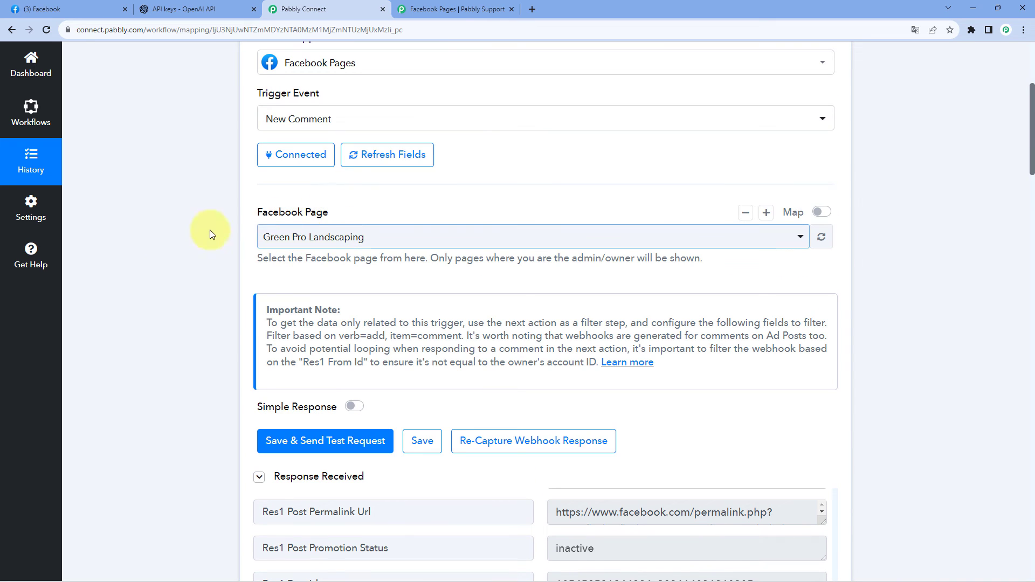
{"action": "scroll", "coordinate": [280, 218], "scroll_direction": "up", "scroll_amount": 1}
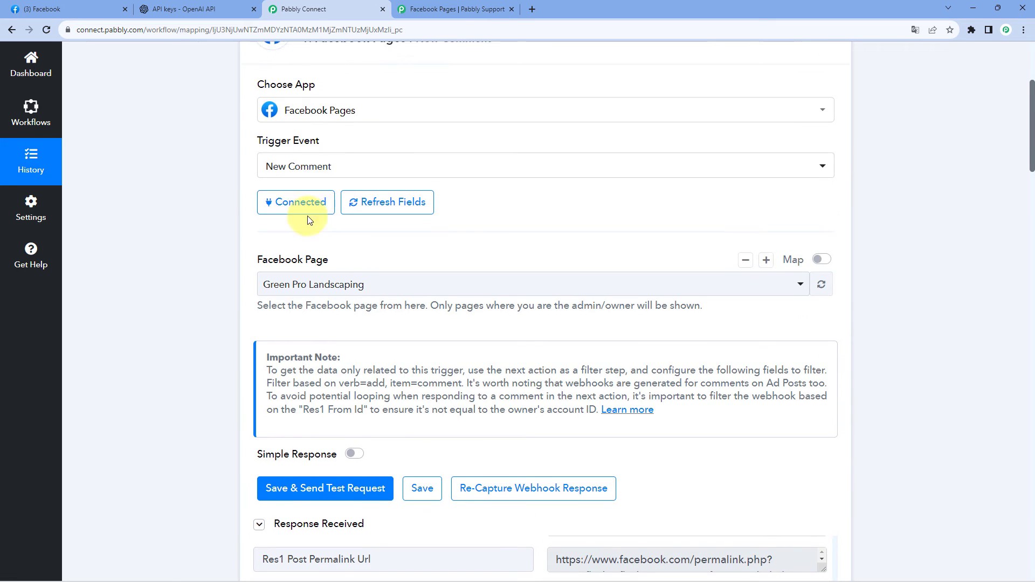
{"action": "scroll", "coordinate": [212, 248], "scroll_direction": "down", "scroll_amount": 5}
{"action": "scroll", "coordinate": [212, 246], "scroll_direction": "down", "scroll_amount": 20}
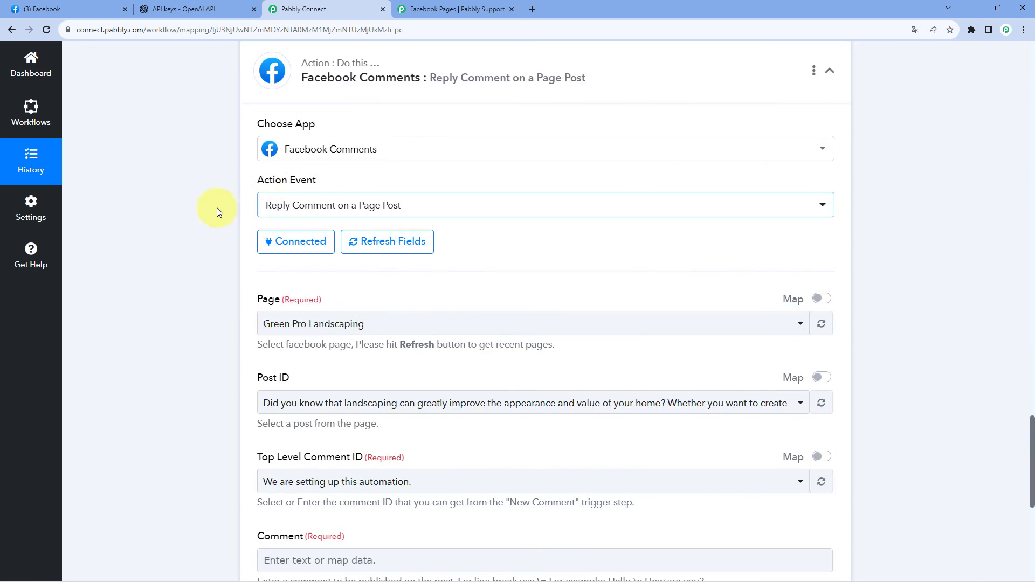
{"action": "scroll", "coordinate": [266, 204], "scroll_direction": "down", "scroll_amount": 3}
{"action": "scroll", "coordinate": [205, 198], "scroll_direction": "down", "scroll_amount": 1}
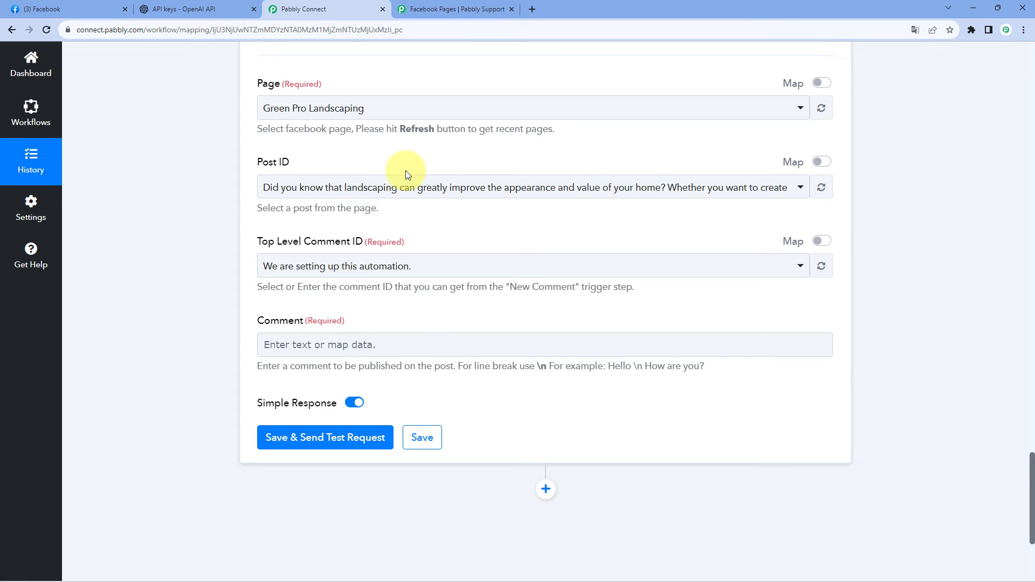
Examine the Res1 Post Id value in the New Comment trigger's received response.
{"action": "scroll", "coordinate": [406, 170], "scroll_direction": "up", "scroll_amount": 15}
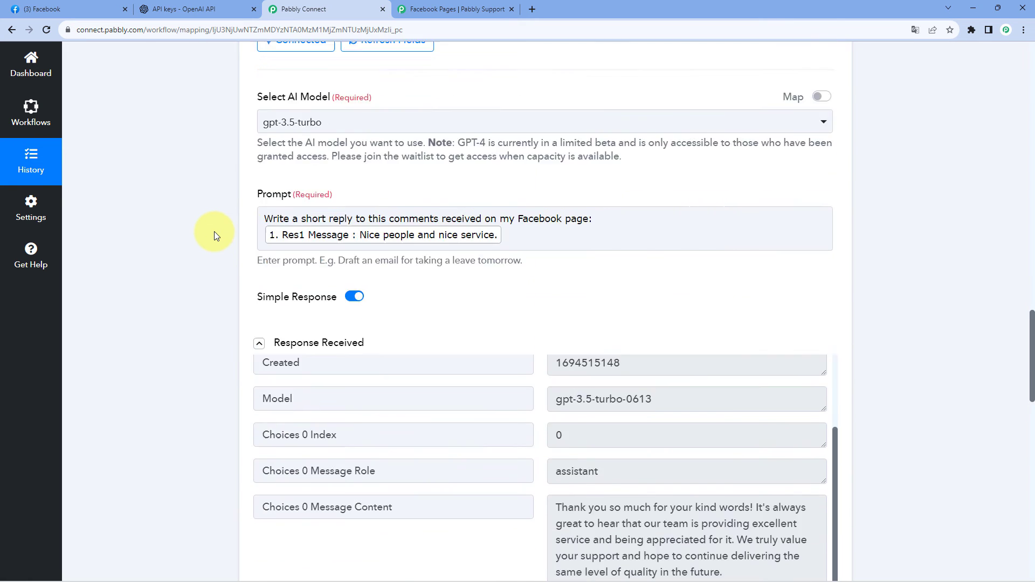
{"action": "scroll", "coordinate": [215, 232], "scroll_direction": "up", "scroll_amount": 12}
{"action": "scroll", "coordinate": [565, 251], "scroll_direction": "down", "scroll_amount": 2}
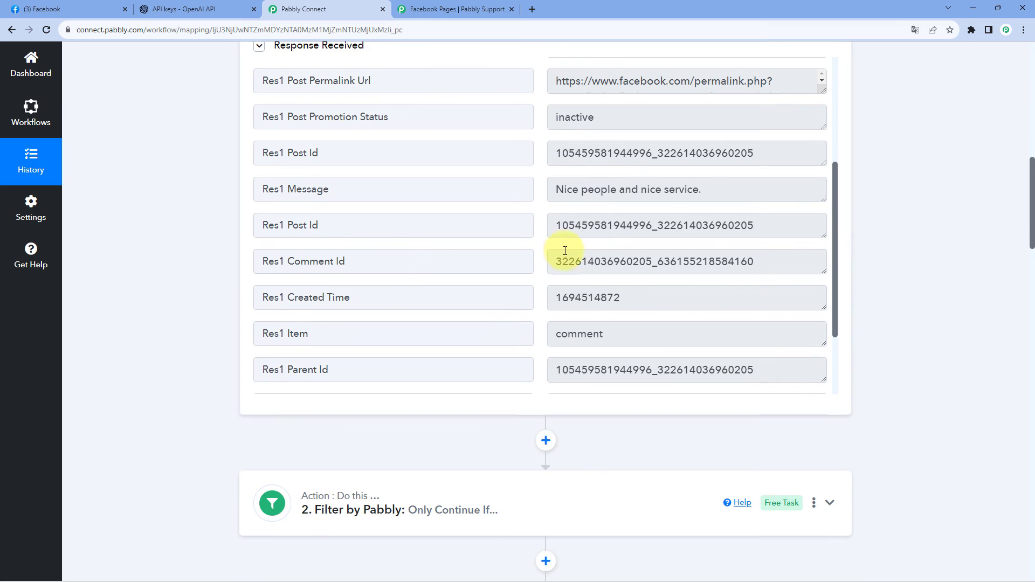
{"action": "mouse_move", "coordinate": [557, 225]}
{"action": "left_mouse_down"}
{"action": "mouse_move", "coordinate": [763, 231]}
{"action": "mouse_move", "coordinate": [550, 228]}
{"action": "left_mouse_up"}
{"action": "left_click", "coordinate": [772, 225]}
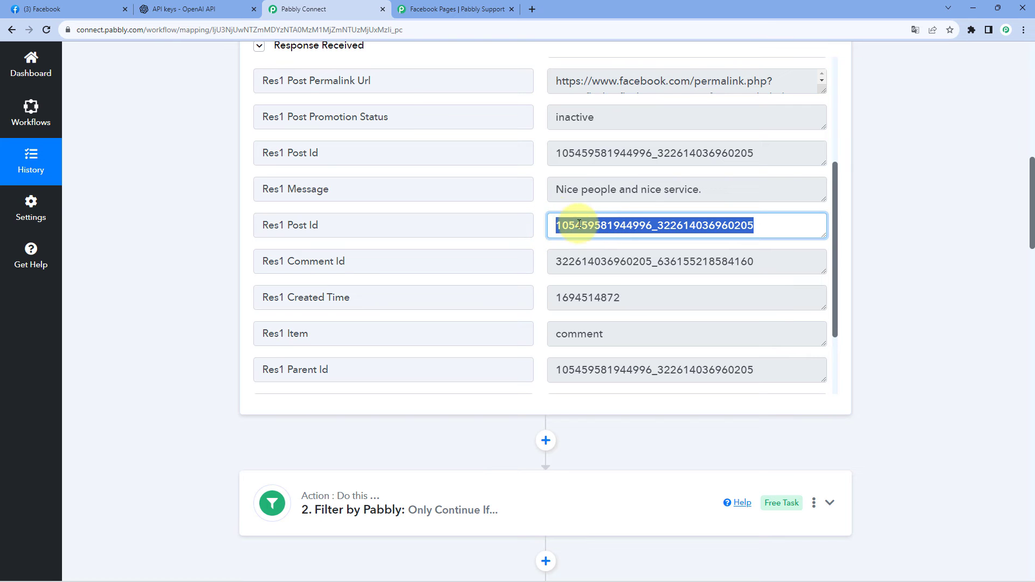
{"action": "left_click", "coordinate": [540, 227]}
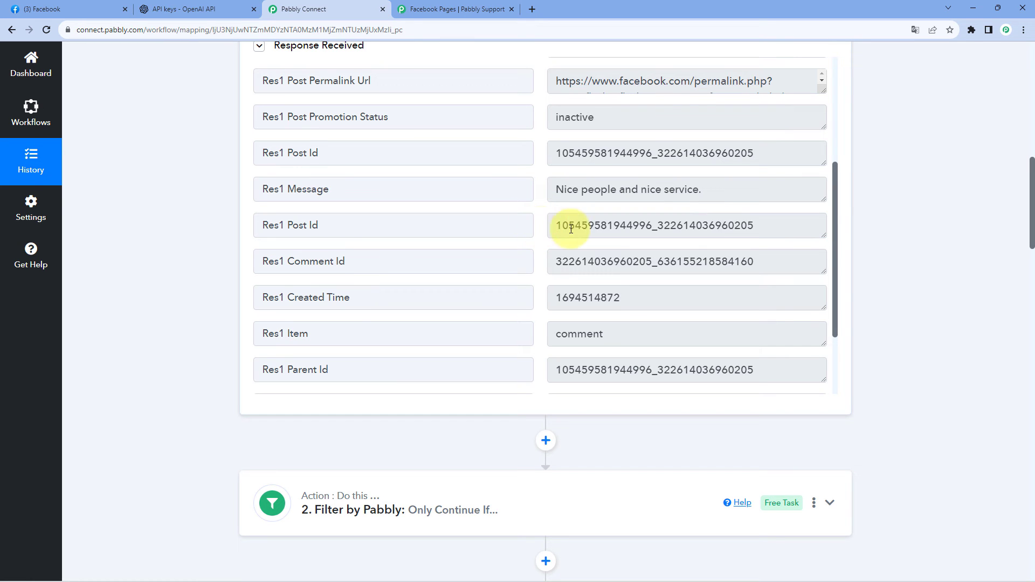
{"action": "scroll", "coordinate": [210, 285], "scroll_direction": "down", "scroll_amount": 20}
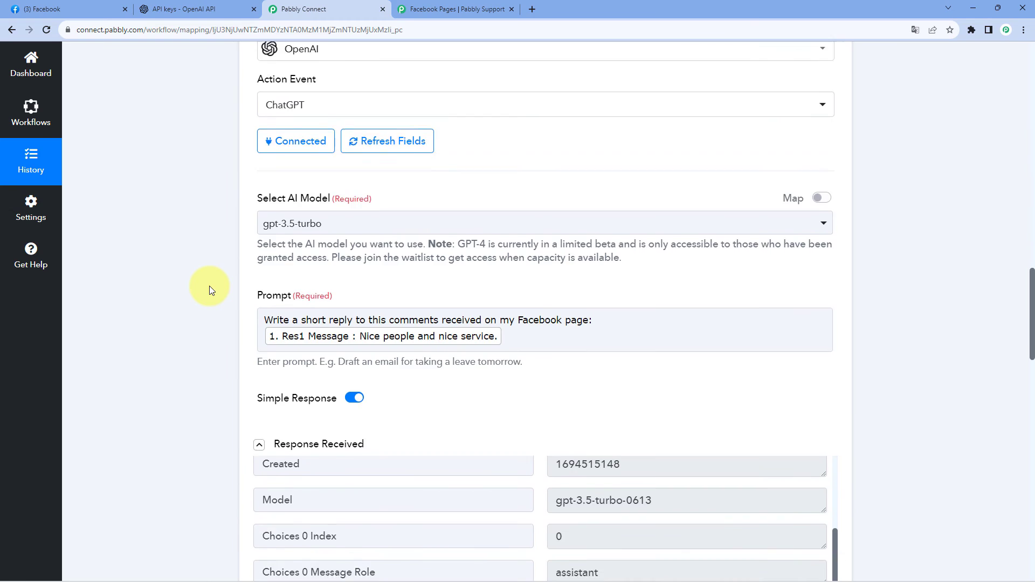
{"action": "scroll", "coordinate": [213, 286], "scroll_direction": "down", "scroll_amount": 3}
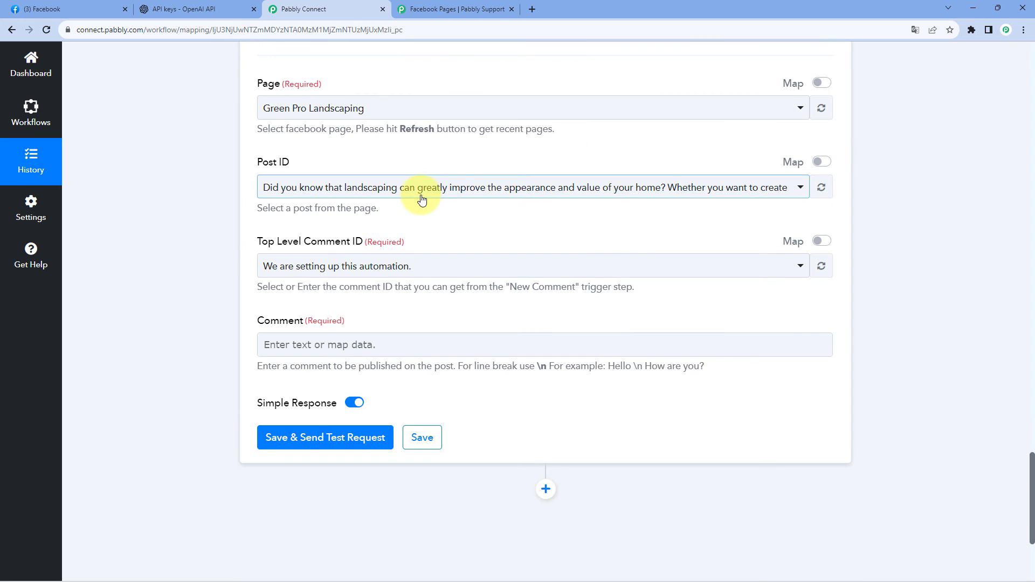
Check which posts are offered for the Post ID of the reply action.
{"action": "scroll", "coordinate": [462, 169], "scroll_direction": "up", "scroll_amount": 2}
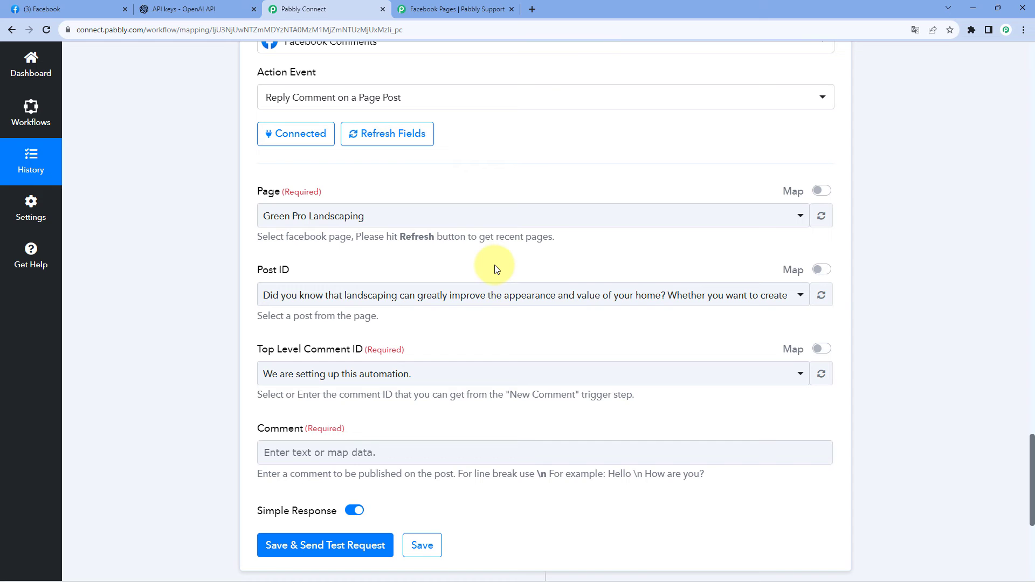
{"action": "left_click", "coordinate": [481, 294]}
{"action": "scroll", "coordinate": [211, 319], "scroll_direction": "down", "scroll_amount": 1}
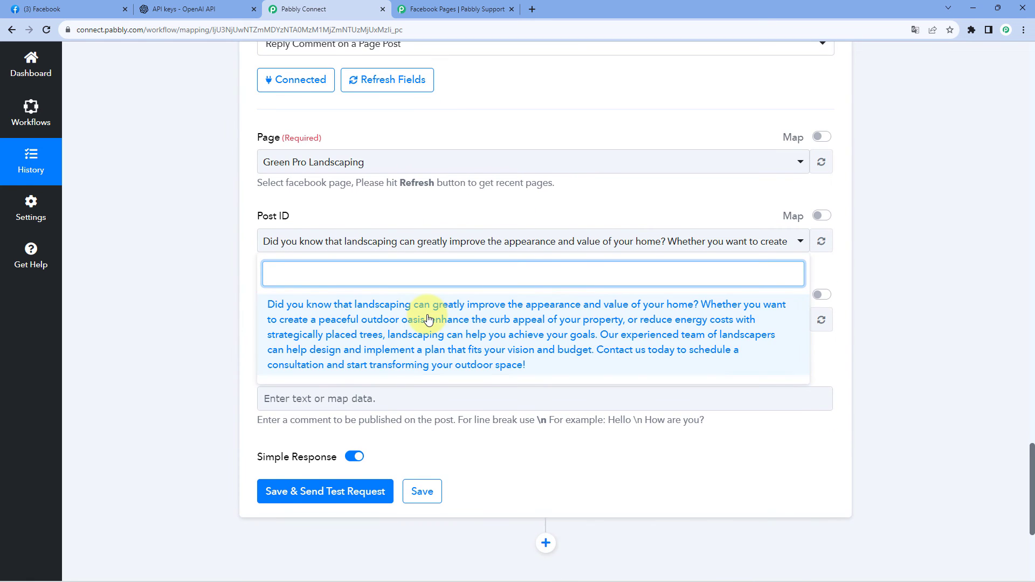
{"action": "scroll", "coordinate": [429, 320], "scroll_direction": "down", "scroll_amount": 2}
{"action": "scroll", "coordinate": [471, 273], "scroll_direction": "up", "scroll_amount": 1}
{"action": "left_click", "coordinate": [203, 226]}
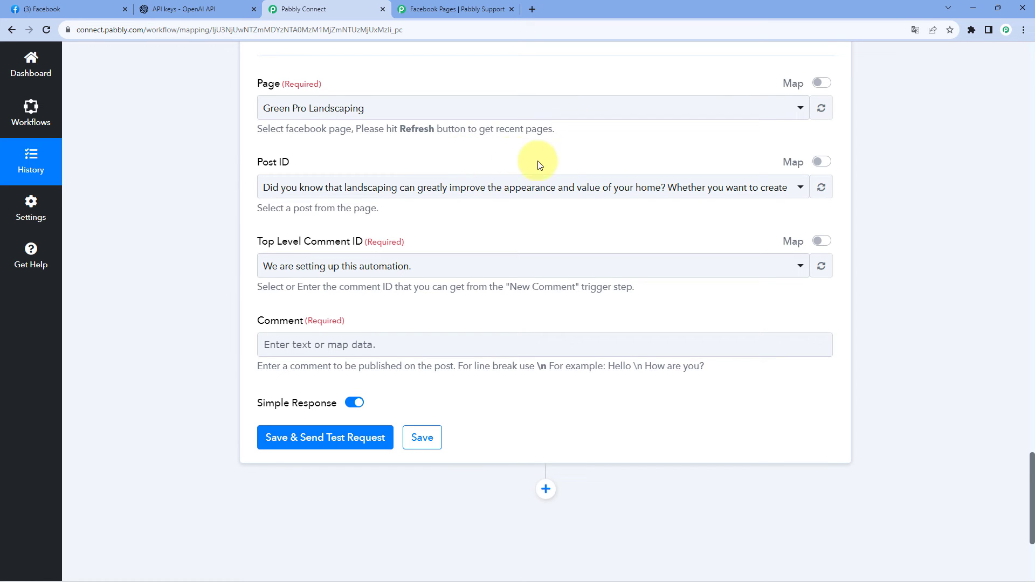
Enable mapping for the Post ID and replace its fixed value with Res1 Post Id from the New Comment trigger.
{"action": "left_click", "coordinate": [780, 161]}
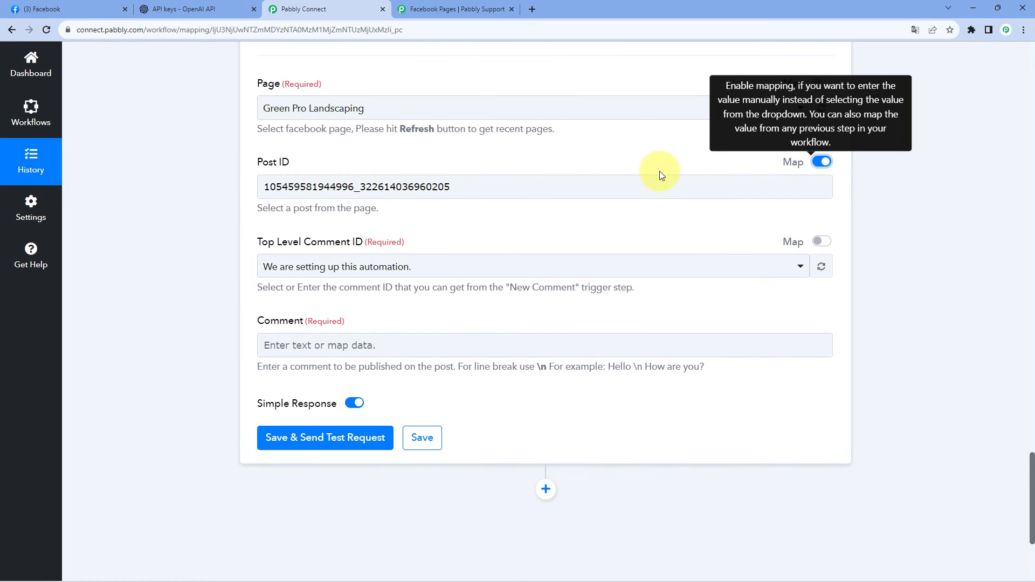
{"action": "left_click_drag", "start_coordinate": [474, 186], "coordinate": [342, 202]}
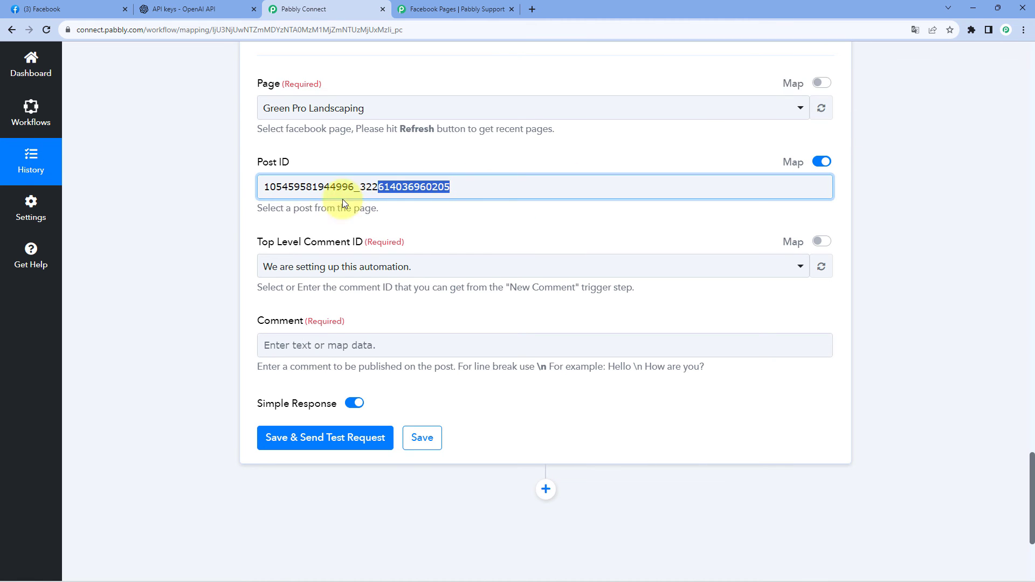
{"action": "key", "text": "BackSpace"}
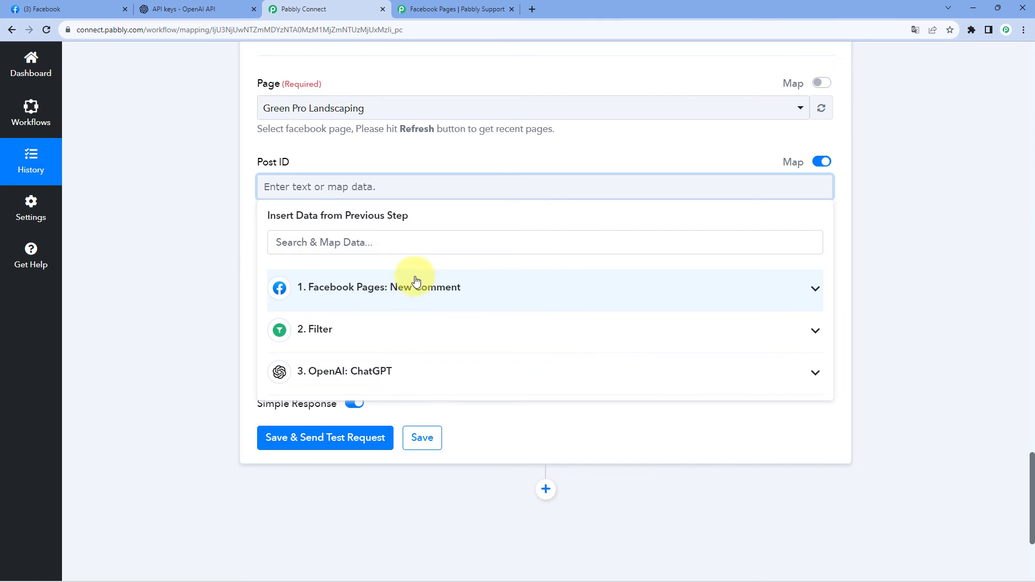
{"action": "left_click", "coordinate": [372, 297]}
{"action": "scroll", "coordinate": [391, 322], "scroll_direction": "down", "scroll_amount": 1}
{"action": "scroll", "coordinate": [391, 323], "scroll_direction": "down", "scroll_amount": 1}
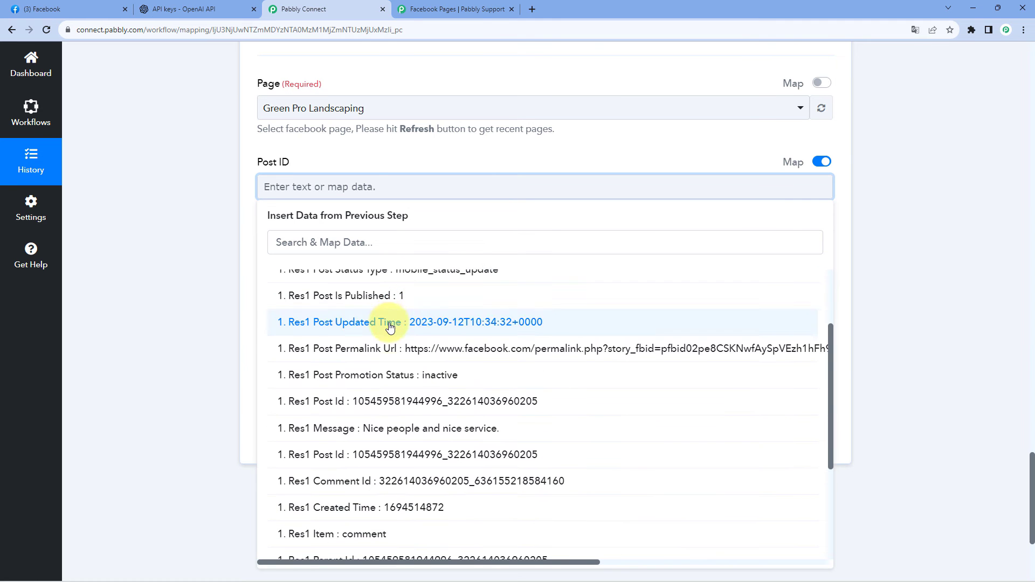
{"action": "left_click", "coordinate": [375, 410]}
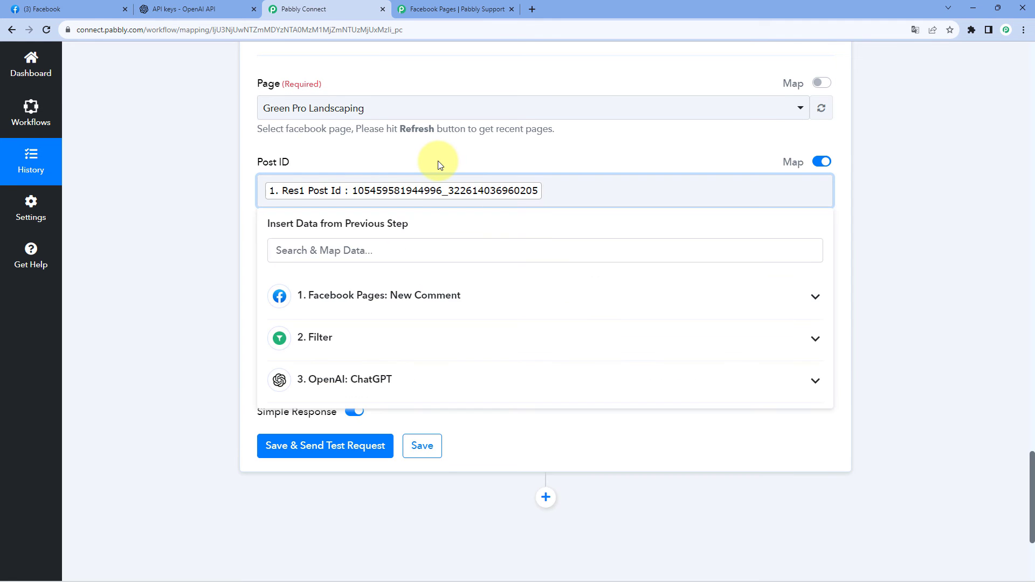
{"action": "left_click", "coordinate": [437, 161]}
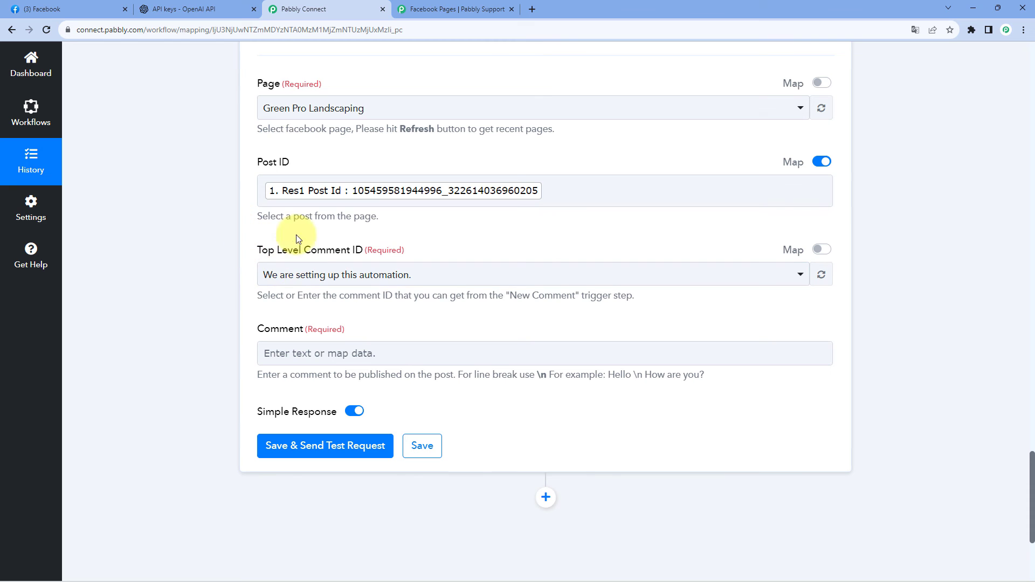
Examine the Res1 Comment Id label and value in the New Comment trigger's received response.
{"action": "scroll", "coordinate": [597, 266], "scroll_direction": "up", "scroll_amount": 10}
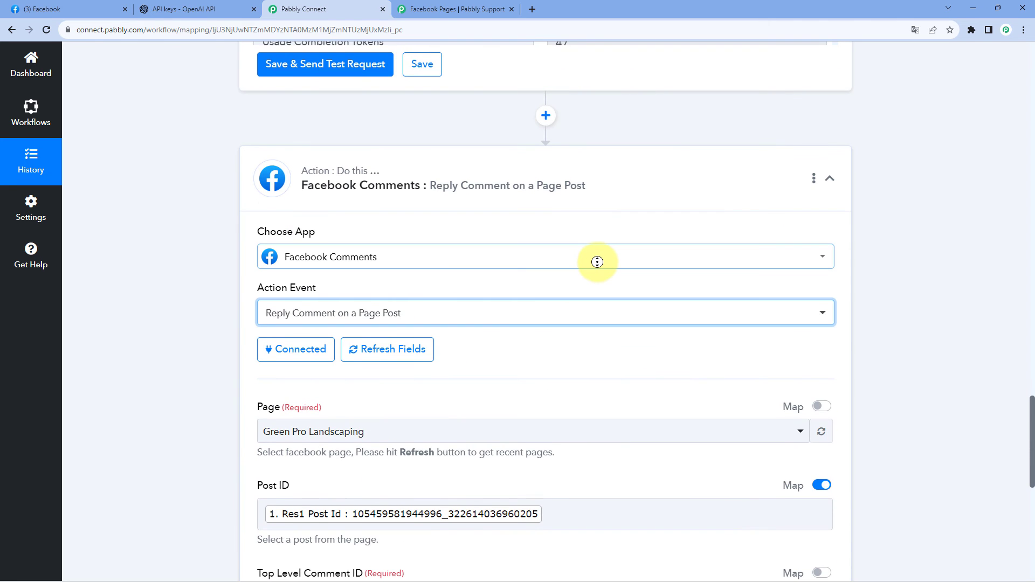
{"action": "scroll", "coordinate": [656, 148], "scroll_direction": "up", "scroll_amount": 3}
{"action": "scroll", "coordinate": [921, 210], "scroll_direction": "up", "scroll_amount": 10}
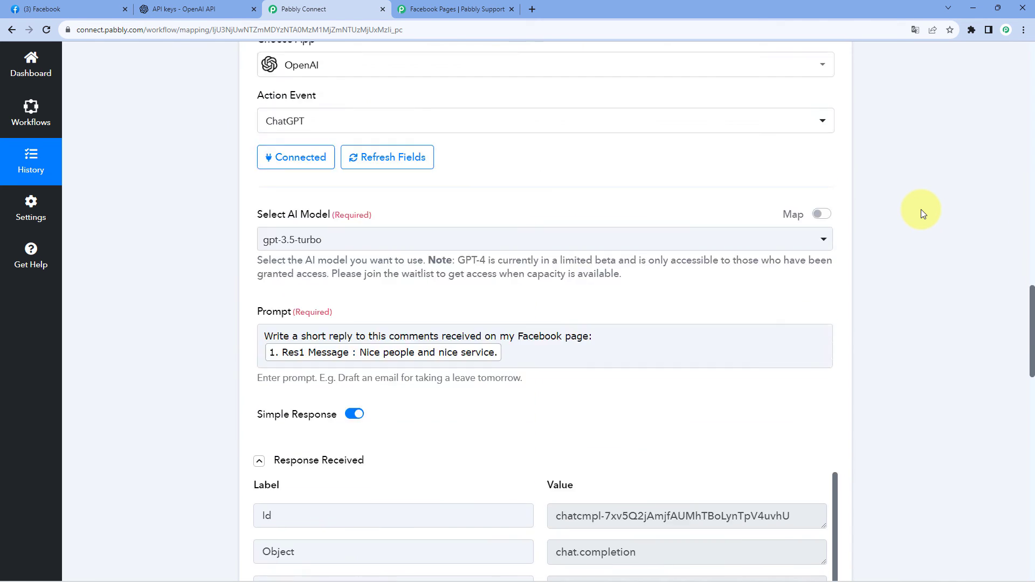
{"action": "scroll", "coordinate": [921, 211], "scroll_direction": "up", "scroll_amount": 5}
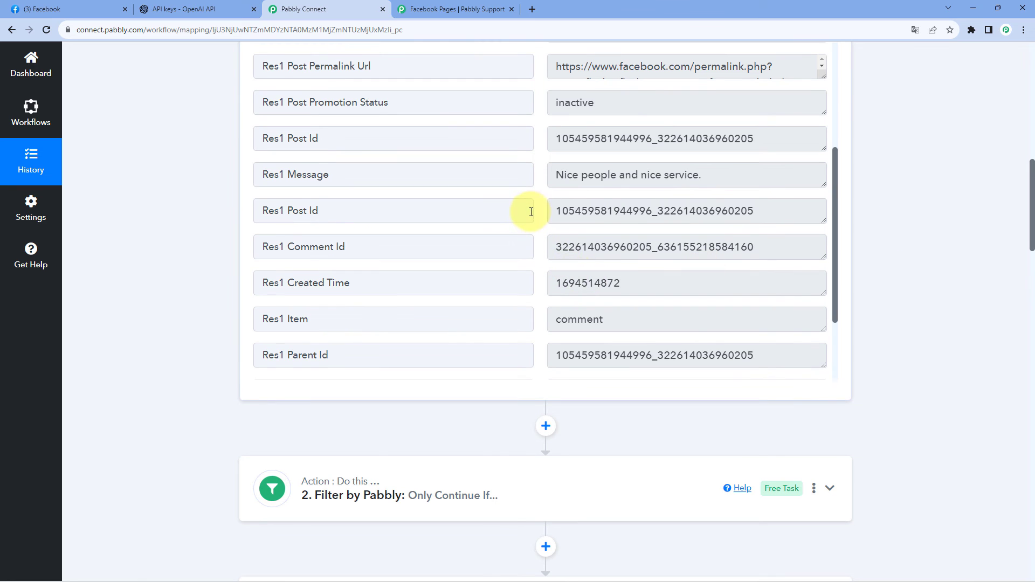
{"action": "scroll", "coordinate": [534, 208], "scroll_direction": "down", "scroll_amount": 1}
{"action": "left_click", "coordinate": [324, 193]}
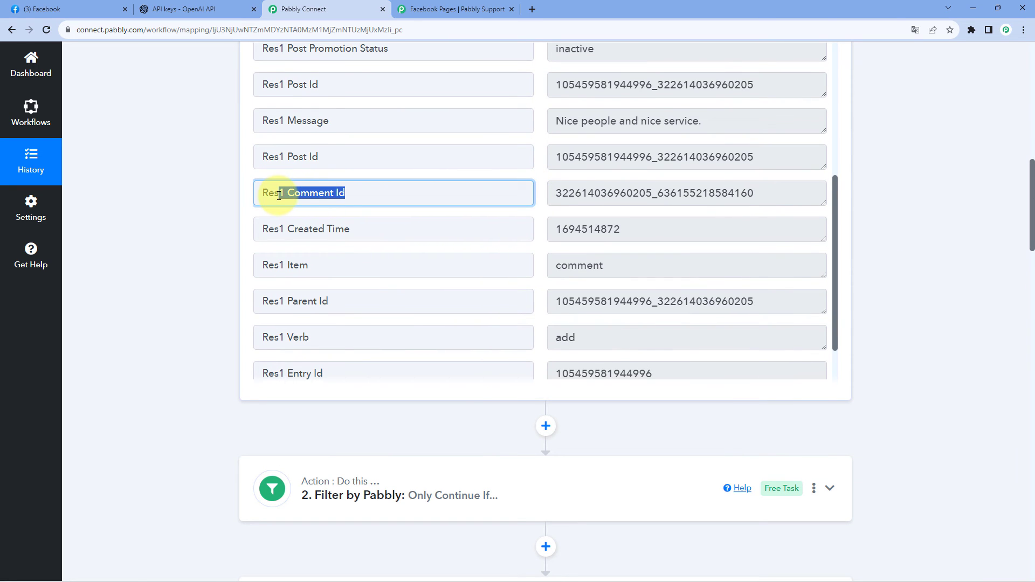
{"action": "left_click_drag", "start_coordinate": [558, 194], "coordinate": [745, 193]}
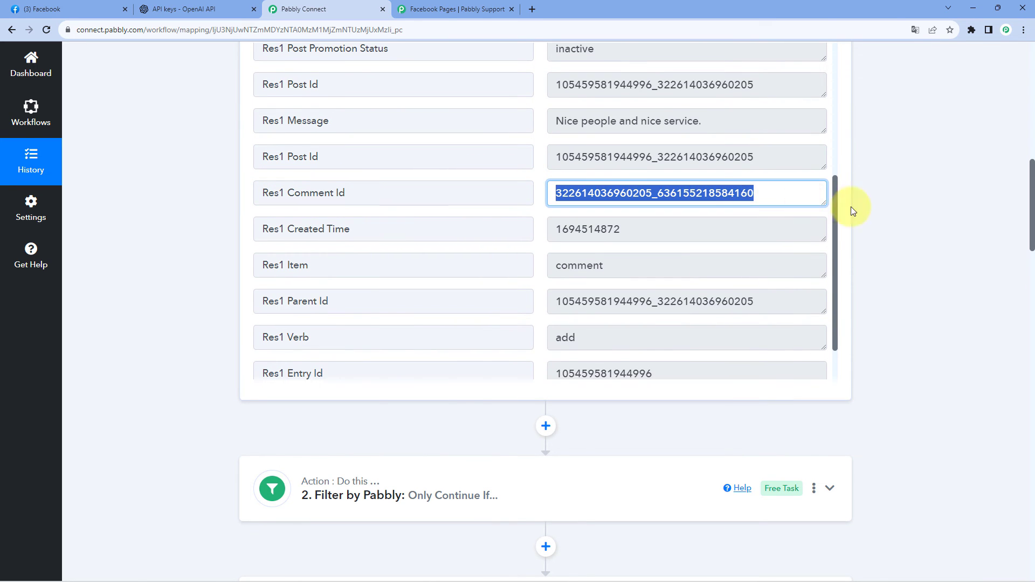
{"action": "scroll", "coordinate": [876, 218], "scroll_direction": "down", "scroll_amount": 20}
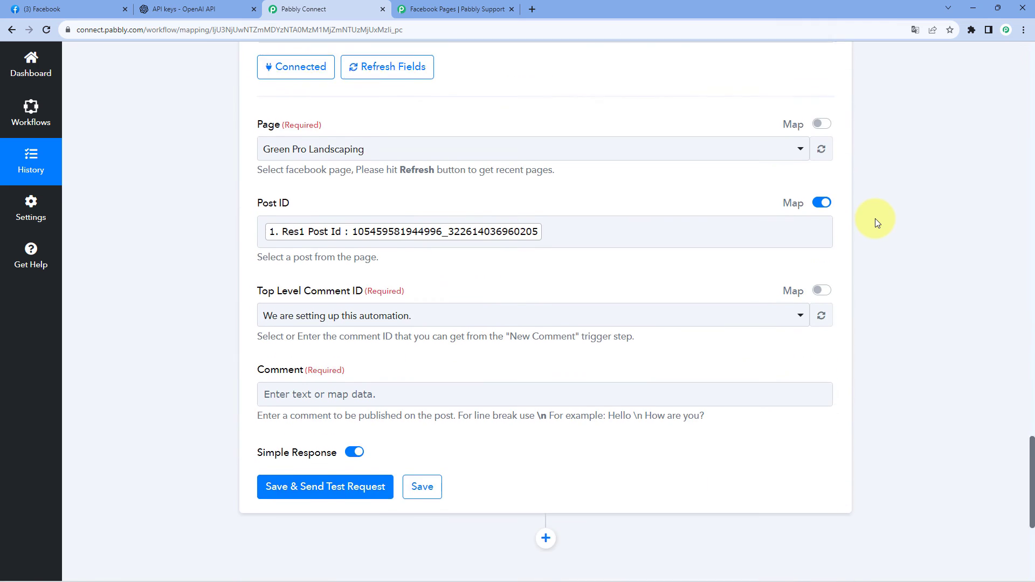
{"action": "scroll", "coordinate": [875, 219], "scroll_direction": "down", "scroll_amount": 1}
Check which comments are offered for the Top Level Comment ID, then enable its mapping and clear the fixed value.
{"action": "left_click", "coordinate": [432, 261]}
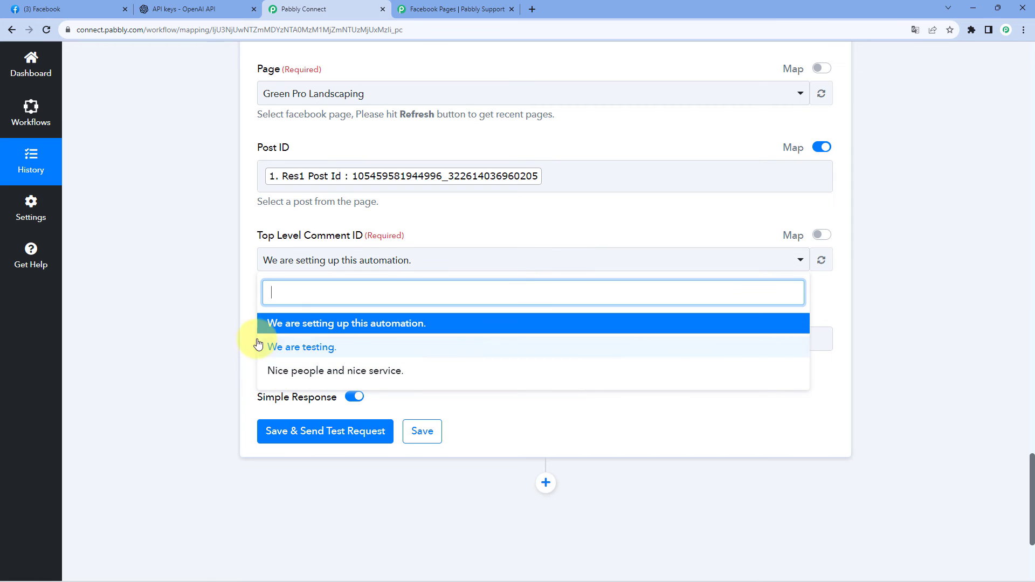
{"action": "left_click", "coordinate": [236, 271]}
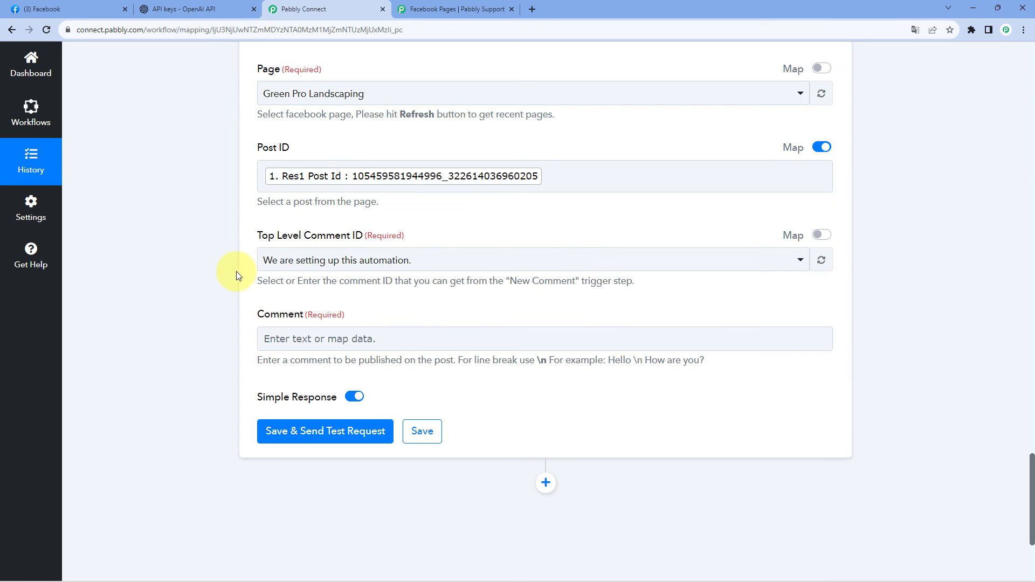
{"action": "left_click", "coordinate": [821, 235]}
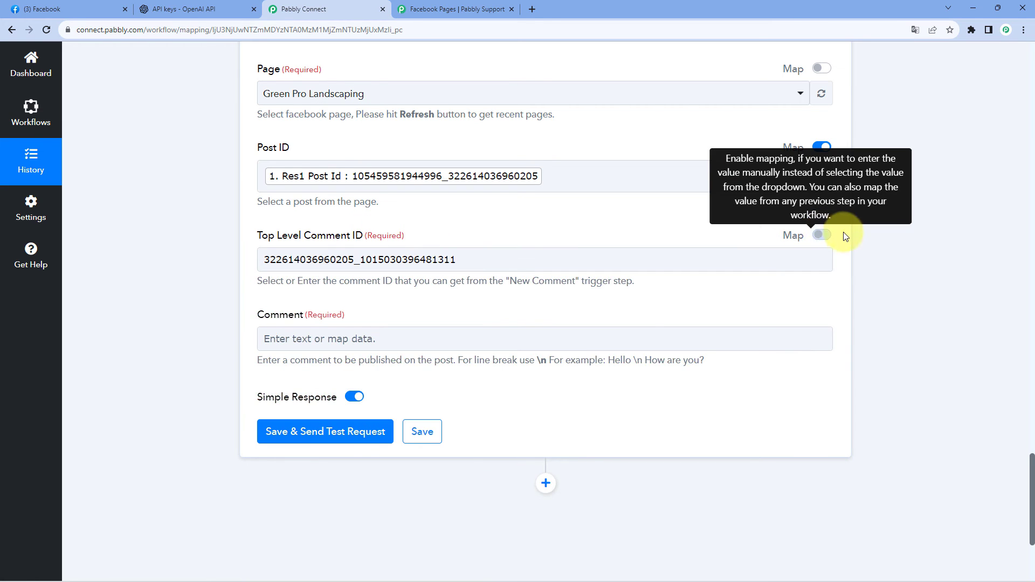
{"action": "left_click_drag", "start_coordinate": [634, 257], "coordinate": [248, 268]}
{"action": "key", "text": "BackSpace"}
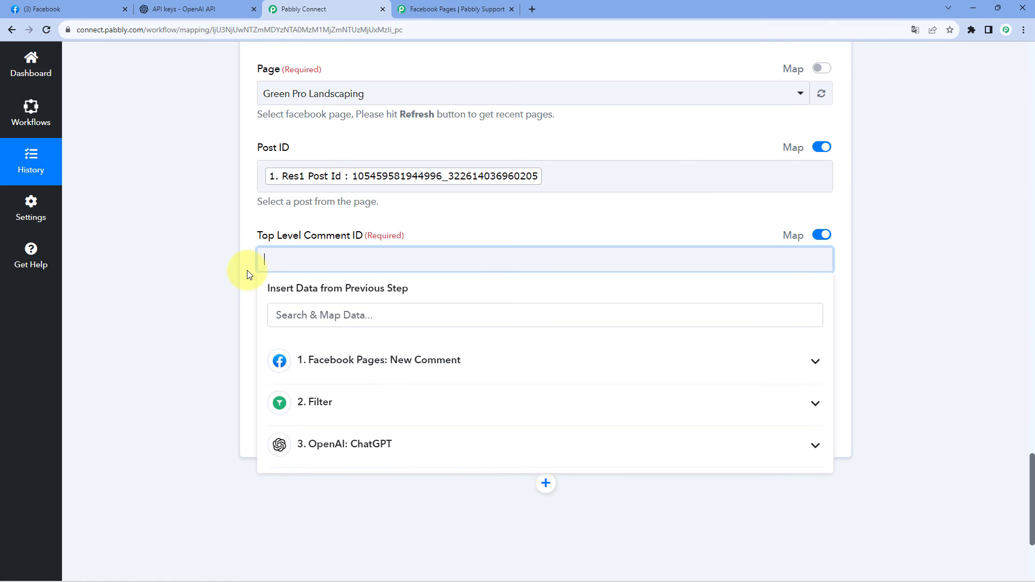
{"action": "left_click", "coordinate": [221, 268]}
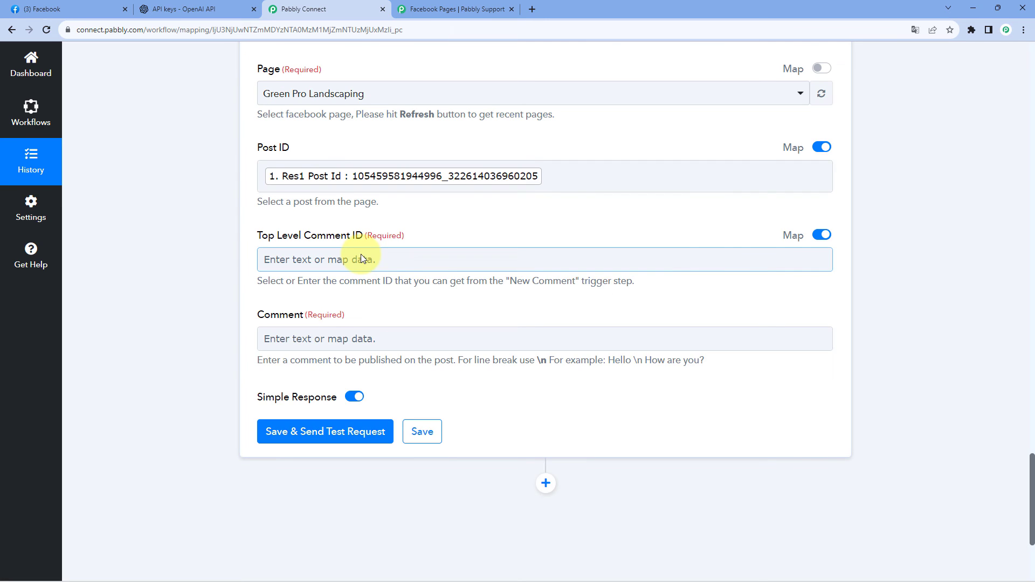
Map the Top Level Comment ID to Res1 Comment Id from the Facebook Pages New Comment trigger.
{"action": "left_click", "coordinate": [361, 259]}
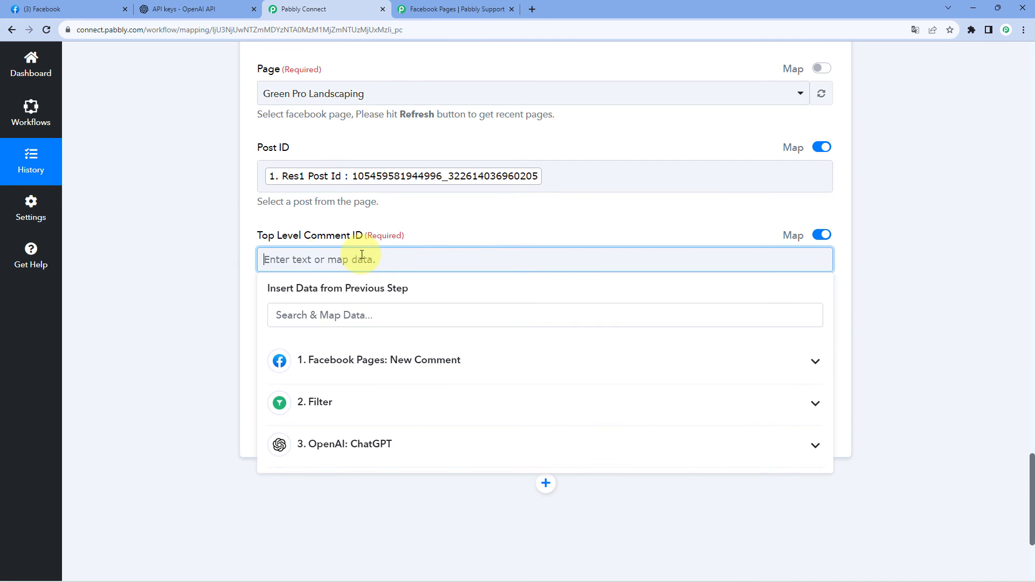
{"action": "scroll", "coordinate": [218, 254], "scroll_direction": "down", "scroll_amount": 2}
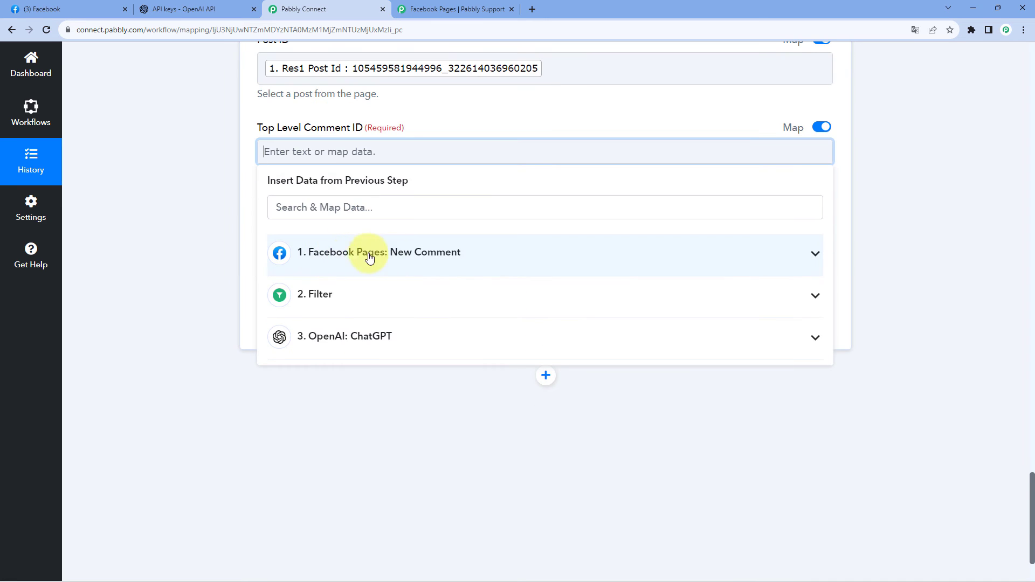
{"action": "left_click", "coordinate": [432, 262]}
{"action": "scroll", "coordinate": [405, 291], "scroll_direction": "down", "scroll_amount": 5}
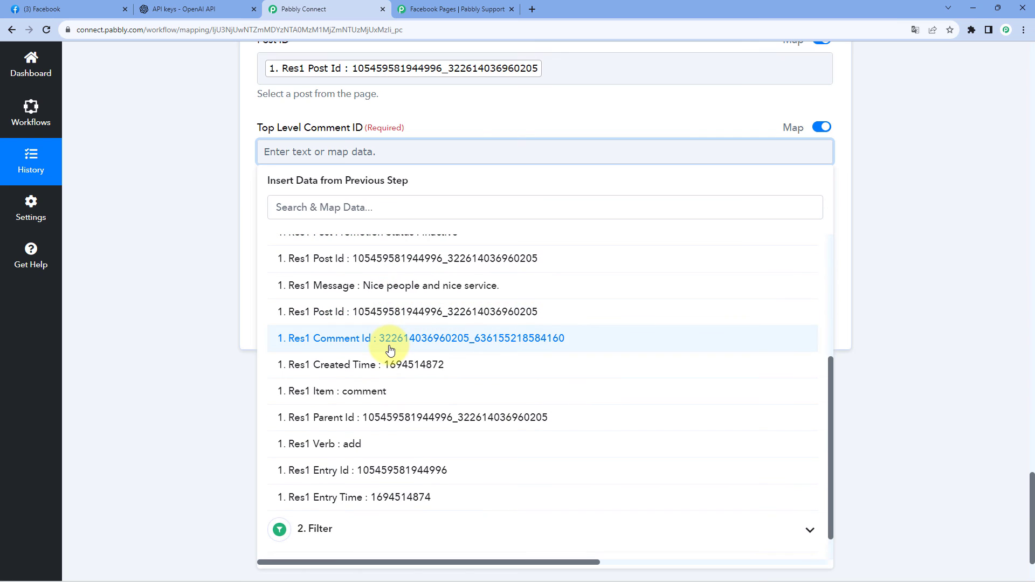
{"action": "left_click", "coordinate": [392, 345]}
{"action": "left_click", "coordinate": [255, 216]}
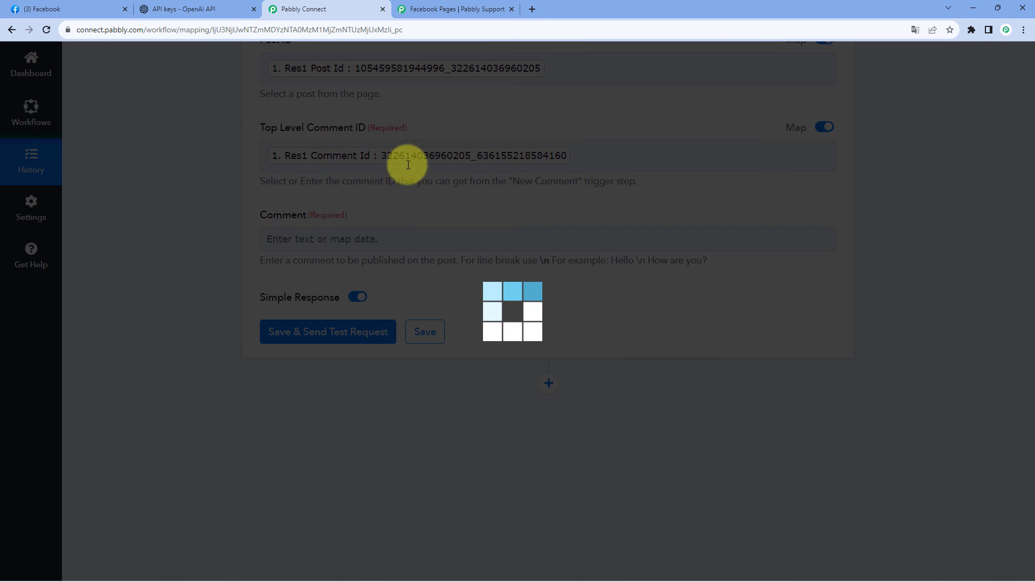
{"action": "scroll", "coordinate": [372, 173], "scroll_direction": "up", "scroll_amount": 2}
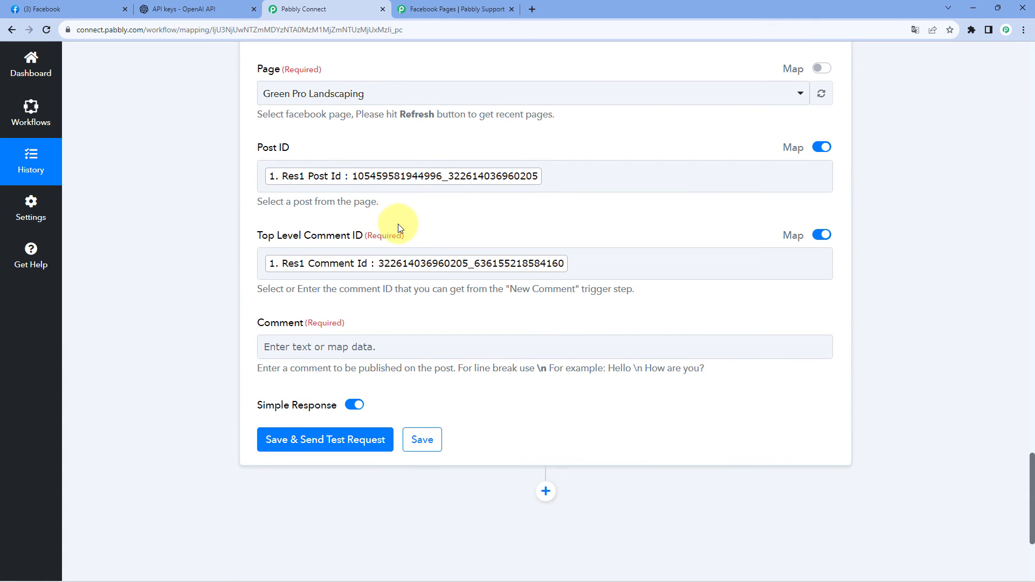
{"action": "scroll", "coordinate": [410, 227], "scroll_direction": "down", "scroll_amount": 2}
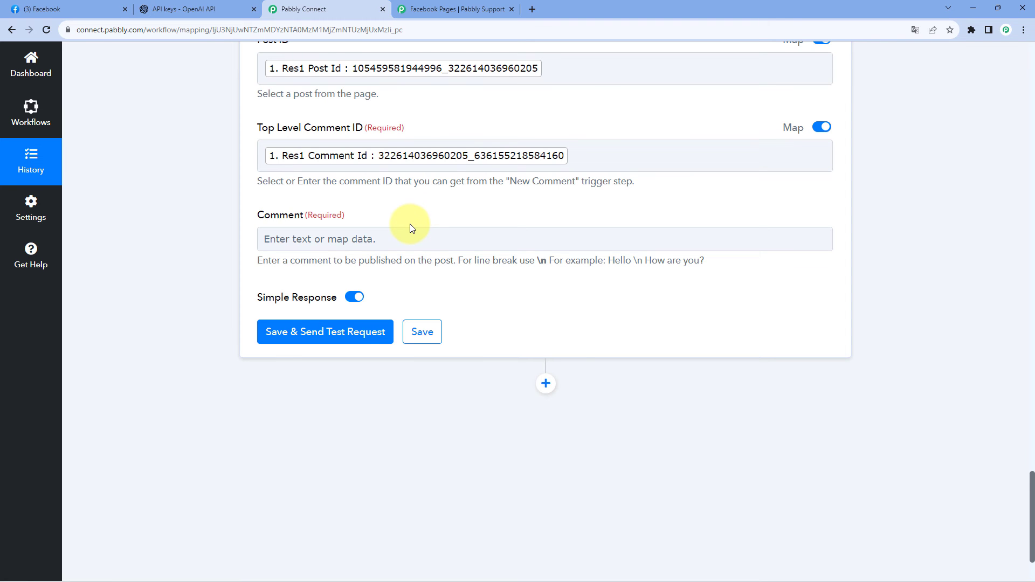
Examine the Choices 0 Message Content value in the ChatGPT action's received response.
{"action": "left_click", "coordinate": [340, 239]}
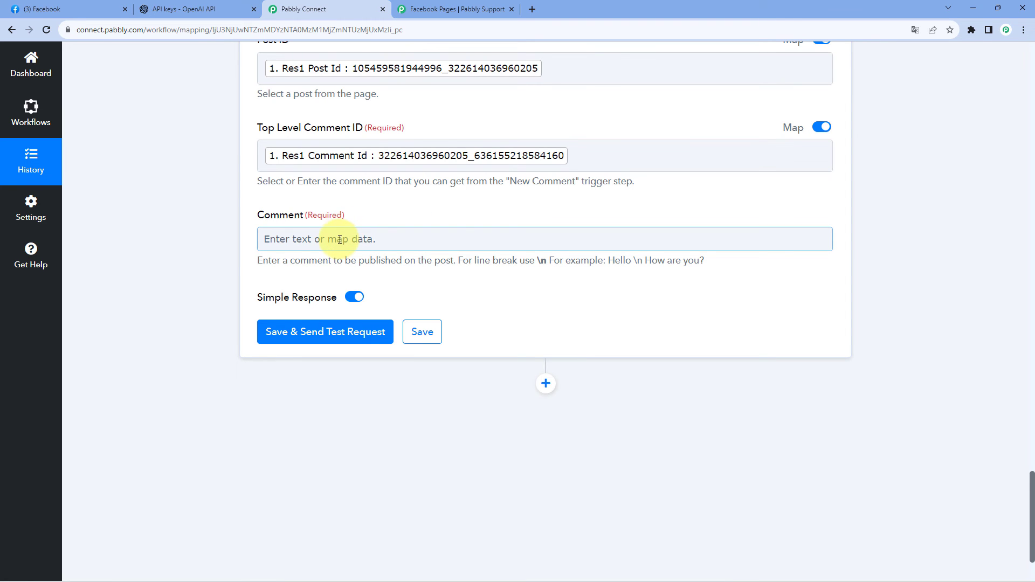
{"action": "scroll", "coordinate": [340, 239], "scroll_direction": "up", "scroll_amount": 12}
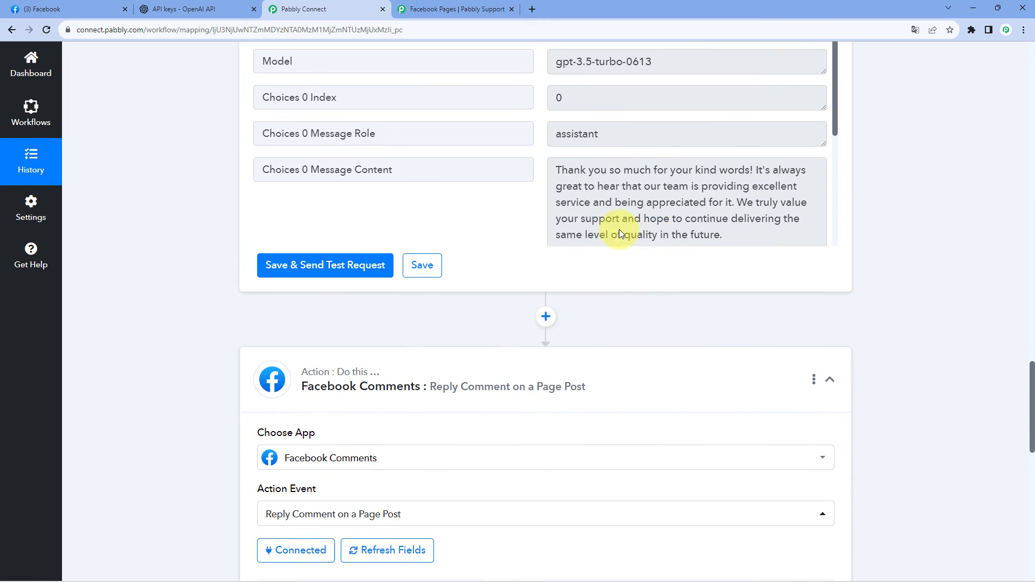
{"action": "left_click", "coordinate": [593, 237]}
{"action": "key", "text": "ctrl+a"}
{"action": "scroll", "coordinate": [536, 180], "scroll_direction": "down", "scroll_amount": 1}
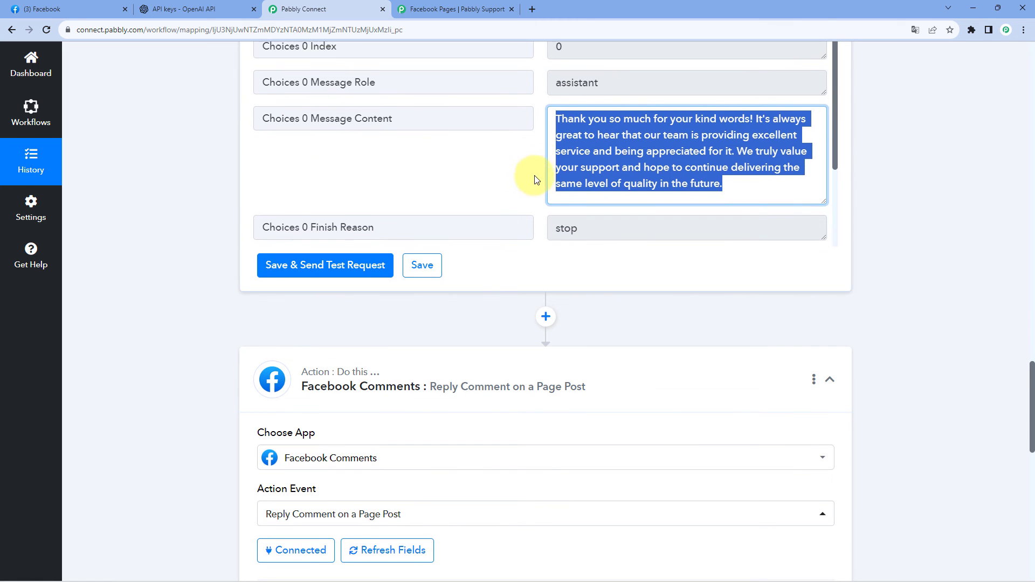
{"action": "left_click", "coordinate": [535, 180]}
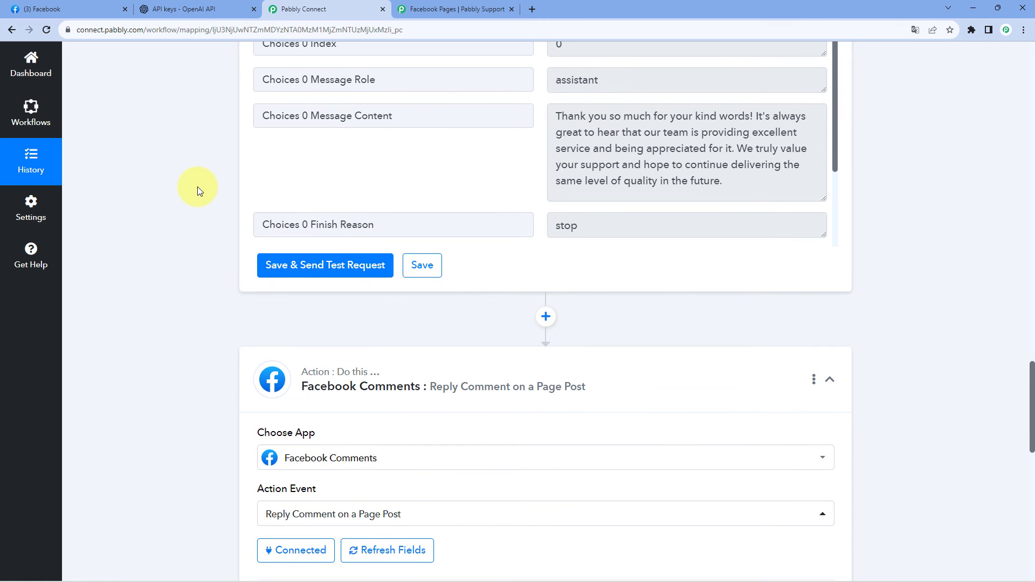
{"action": "scroll", "coordinate": [197, 186], "scroll_direction": "down", "scroll_amount": 11}
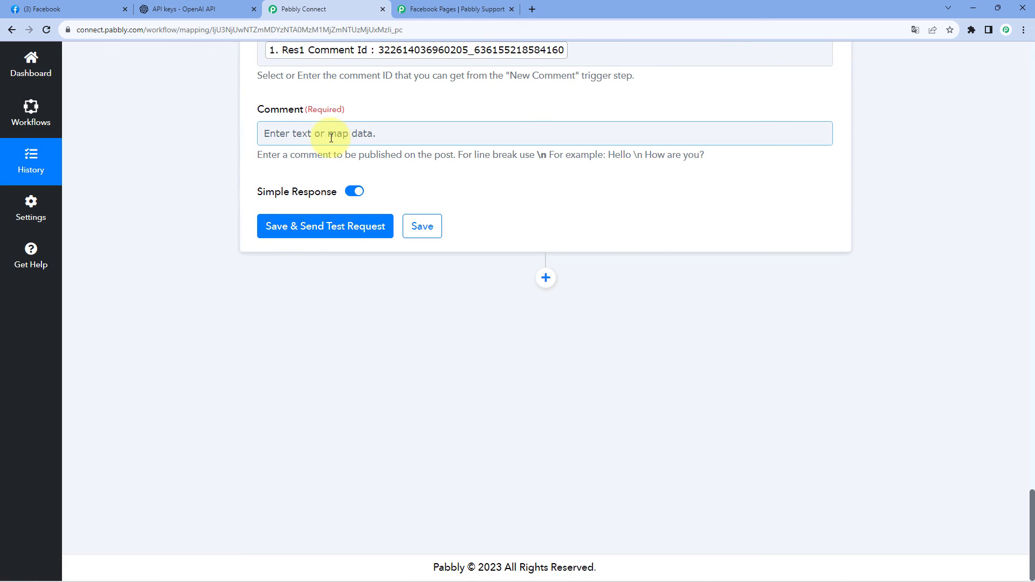
Map the reply's Comment to Choices 0 Message Content from the ChatGPT step, then save the action and send a test request.
{"action": "left_click", "coordinate": [332, 138]}
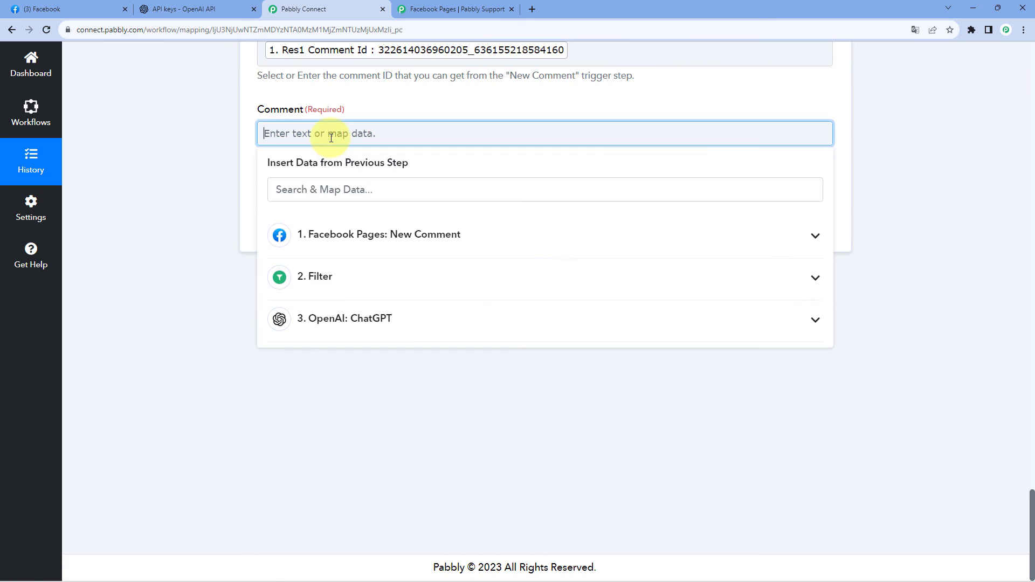
{"action": "left_click", "coordinate": [351, 318]}
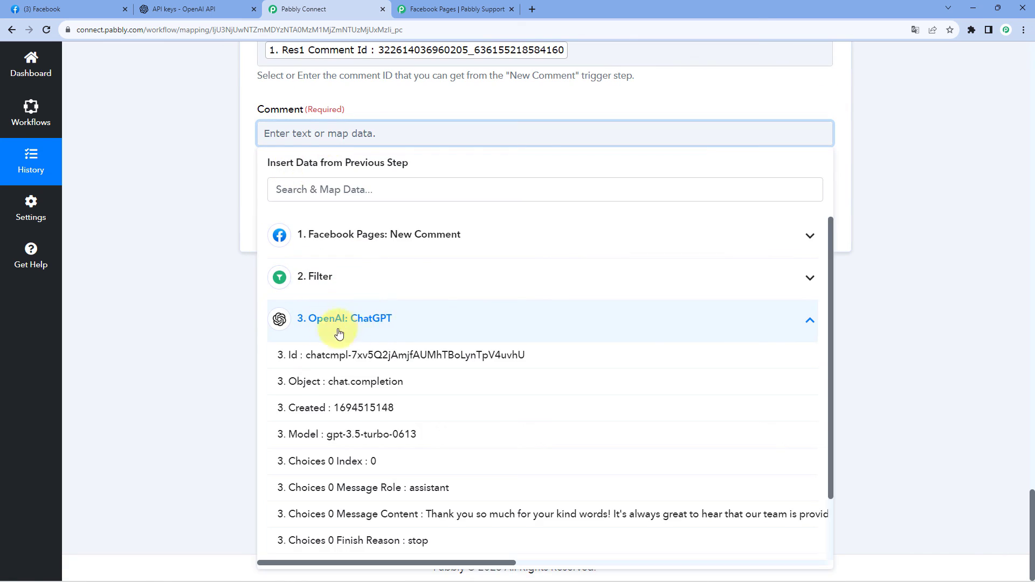
{"action": "scroll", "coordinate": [369, 431], "scroll_direction": "down", "scroll_amount": 2}
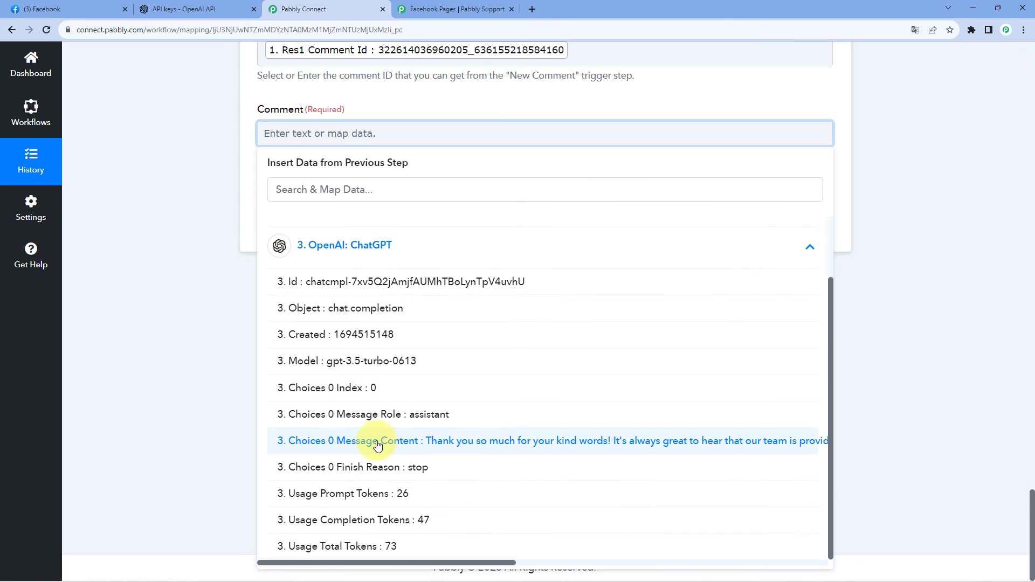
{"action": "left_click", "coordinate": [377, 441]}
{"action": "left_click", "coordinate": [227, 231]}
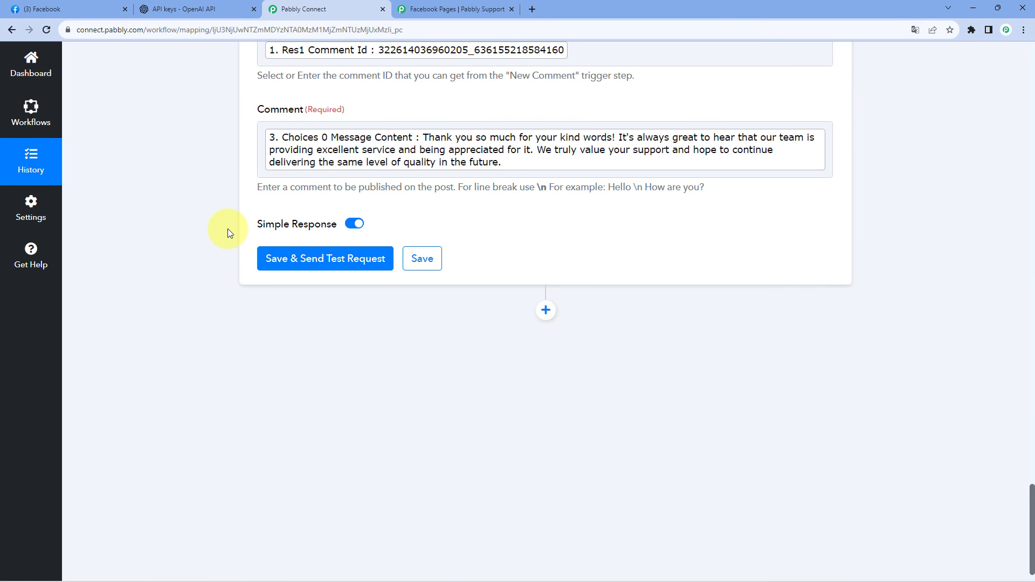
{"action": "scroll", "coordinate": [227, 229], "scroll_direction": "up", "scroll_amount": 1}
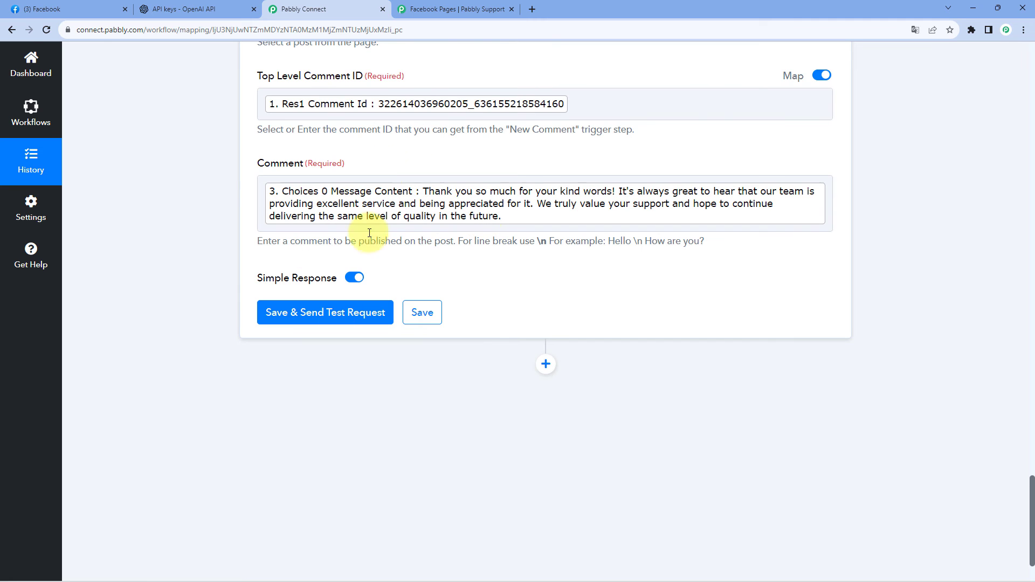
{"action": "left_click", "coordinate": [320, 316]}
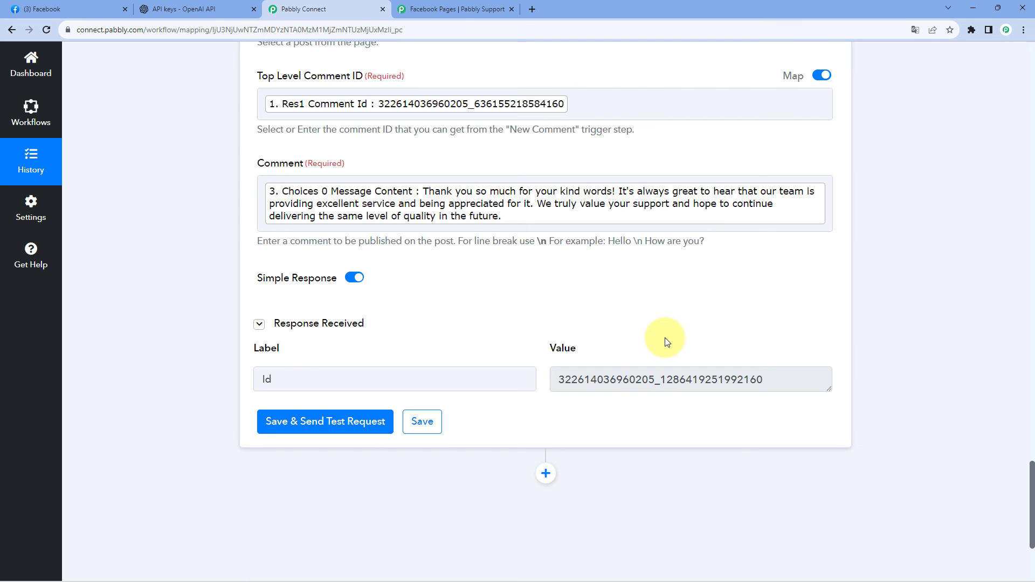
Examine the Res1 Message value and the commenter details in the New Comment trigger's received response.
{"action": "scroll", "coordinate": [667, 341], "scroll_direction": "up", "scroll_amount": 3}
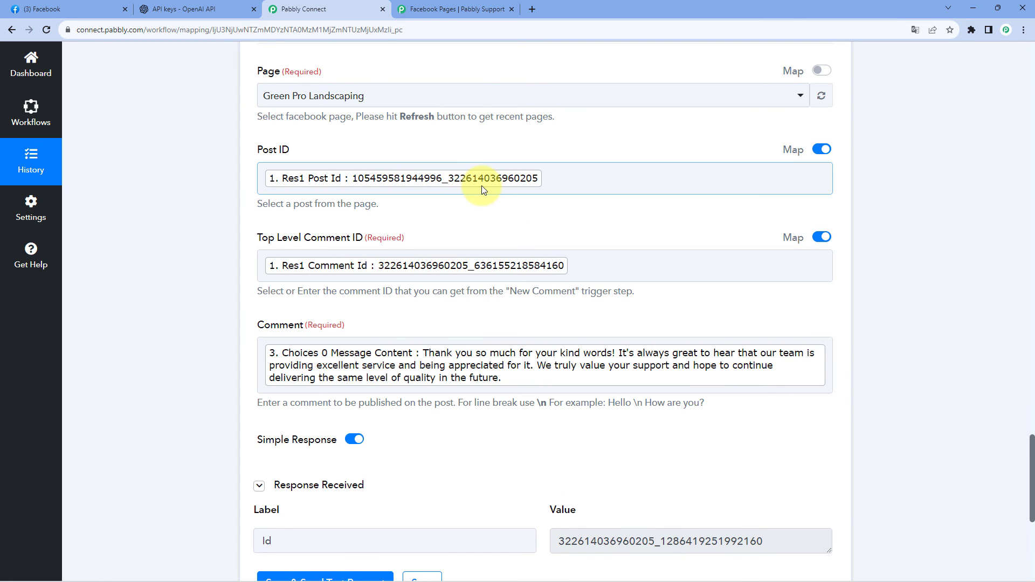
{"action": "scroll", "coordinate": [825, 130], "scroll_direction": "up", "scroll_amount": 7}
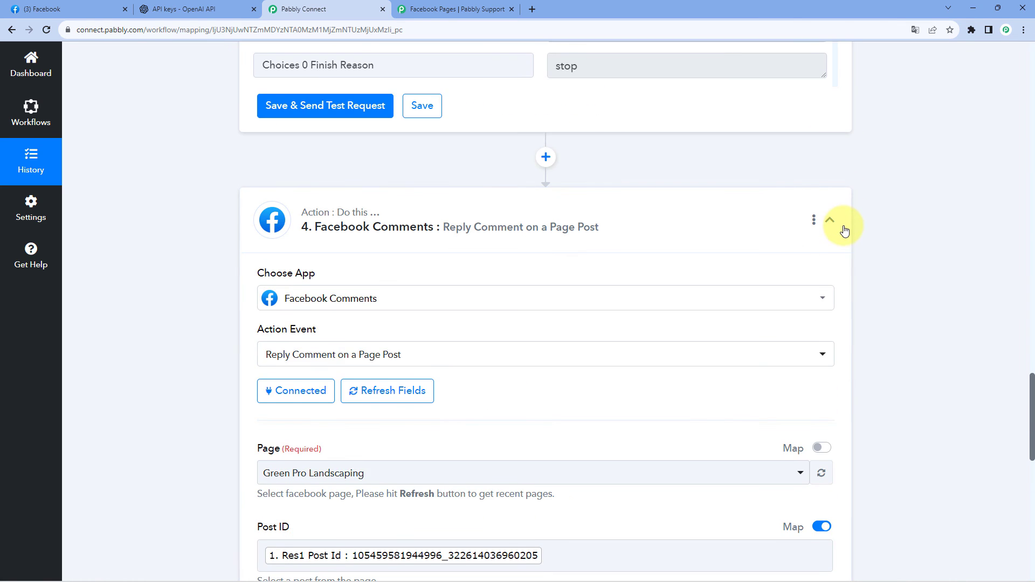
{"action": "scroll", "coordinate": [846, 216], "scroll_direction": "up", "scroll_amount": 18}
{"action": "scroll", "coordinate": [846, 204], "scroll_direction": "up", "scroll_amount": 10}
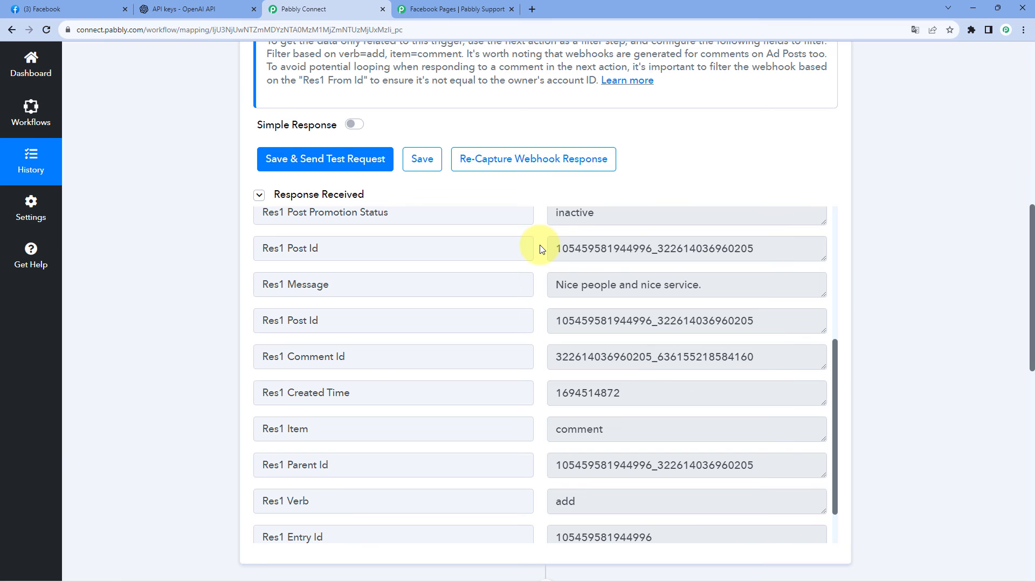
{"action": "scroll", "coordinate": [542, 249], "scroll_direction": "up", "scroll_amount": 1}
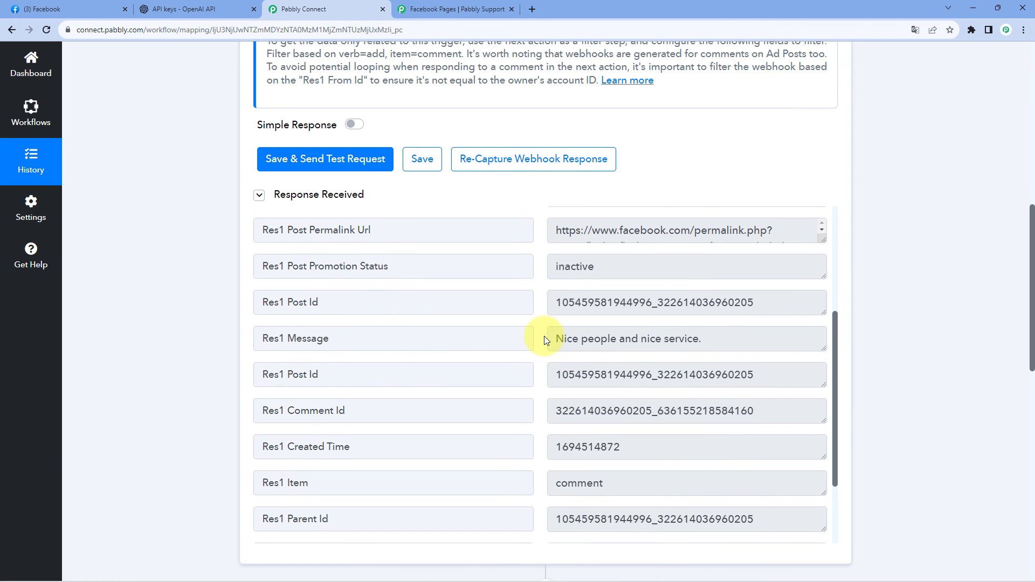
{"action": "left_click_drag", "start_coordinate": [558, 340], "coordinate": [708, 344]}
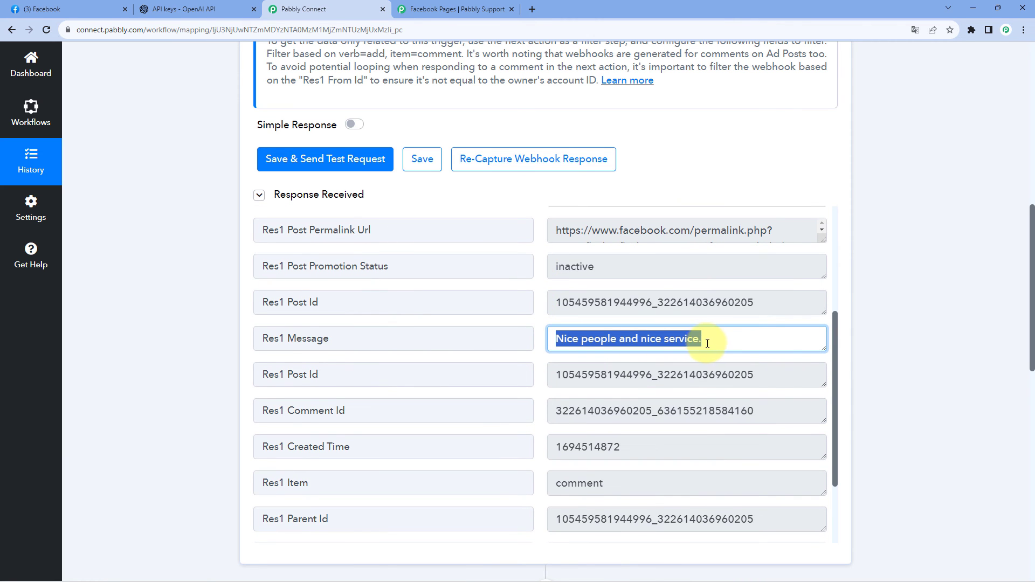
{"action": "scroll", "coordinate": [777, 337], "scroll_direction": "up", "scroll_amount": 4}
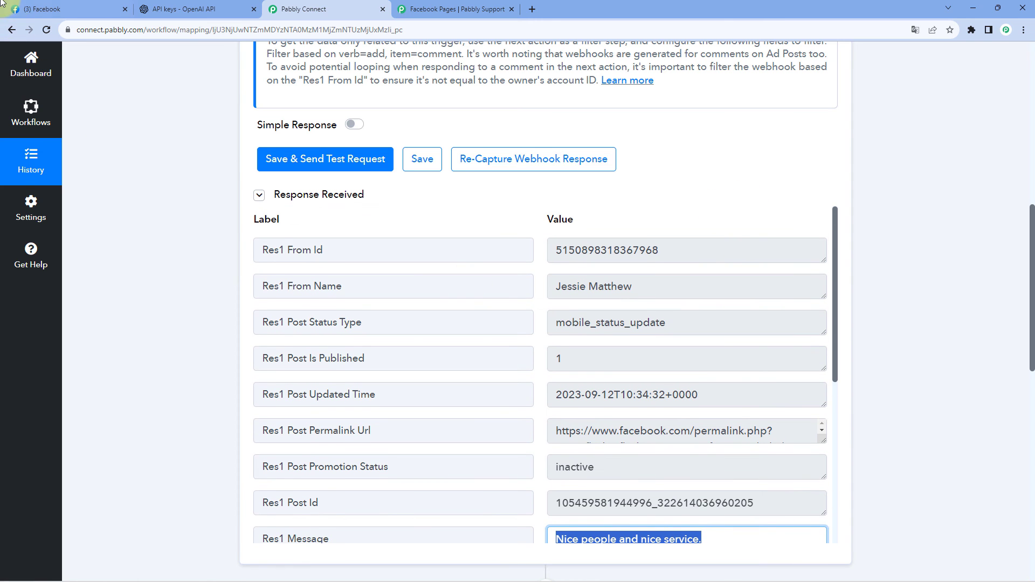
Switch to Facebook, reload the Green Pro Landscaping page and check the post's comments for a reply to "Nice people and nice service.".
{"action": "left_click", "coordinate": [74, 7]}
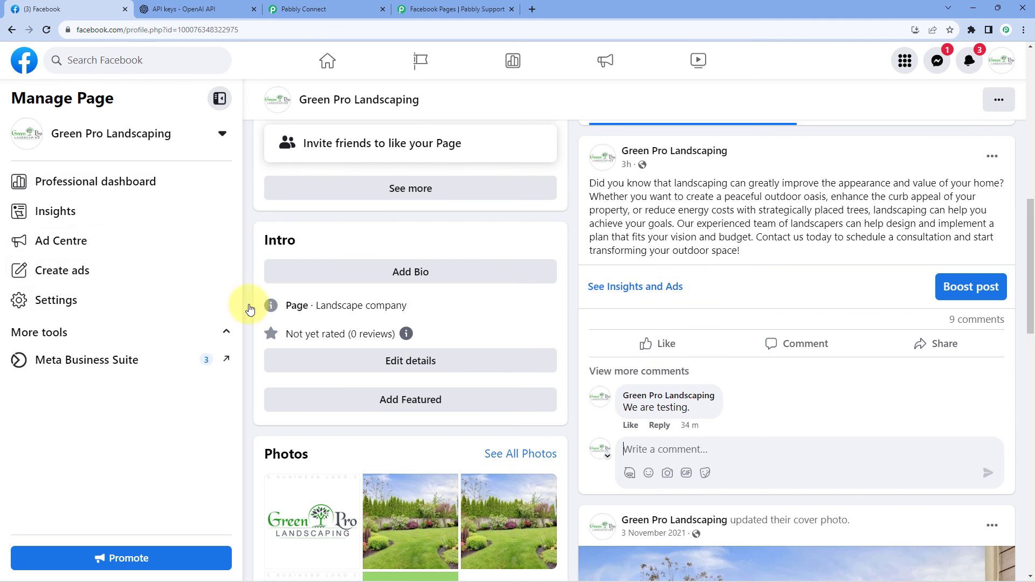
{"action": "key", "text": "F5"}
{"action": "left_click", "coordinate": [989, 320]}
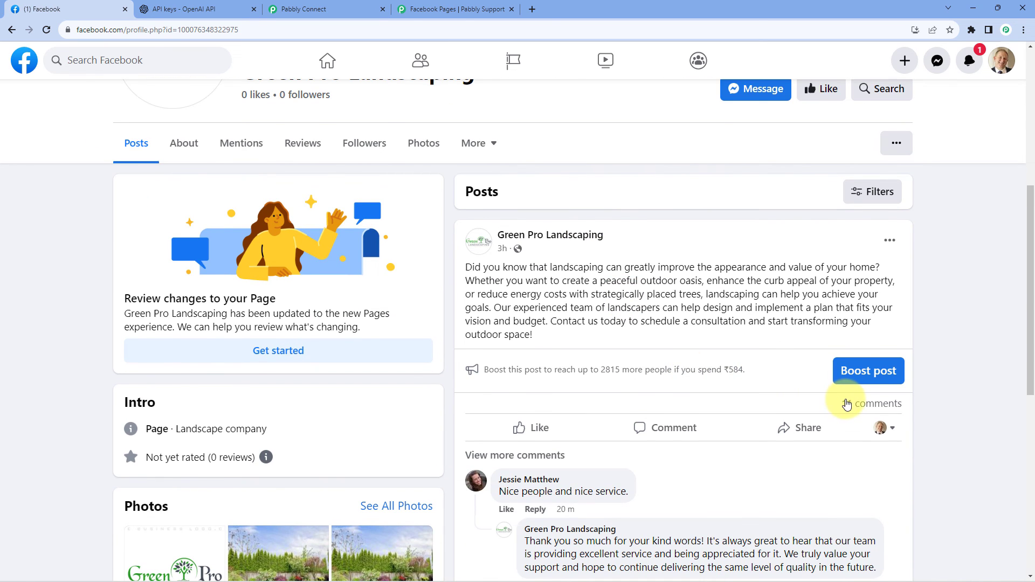
{"action": "left_click", "coordinate": [847, 404]}
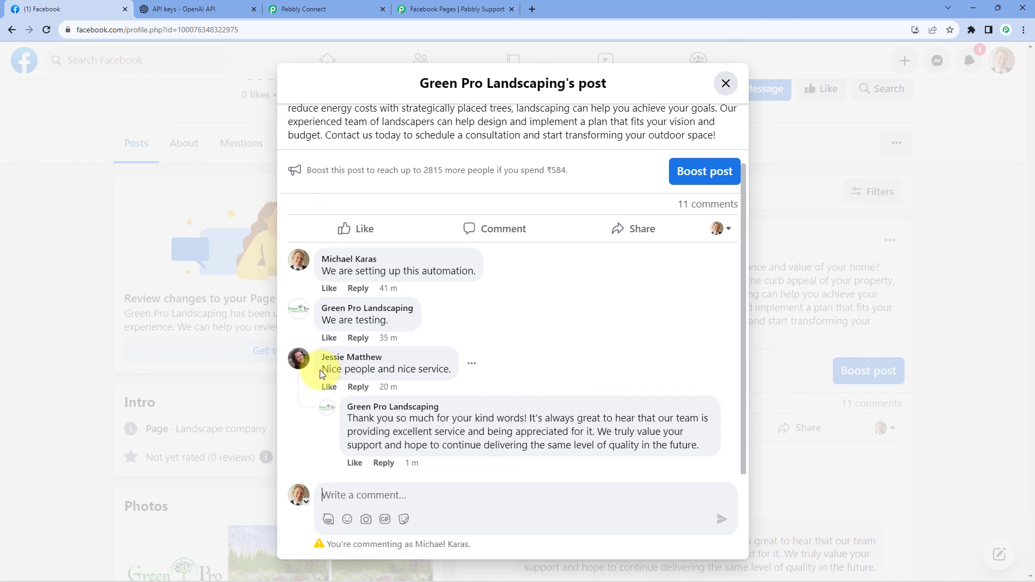
{"action": "left_click_drag", "start_coordinate": [322, 369], "coordinate": [461, 372]}
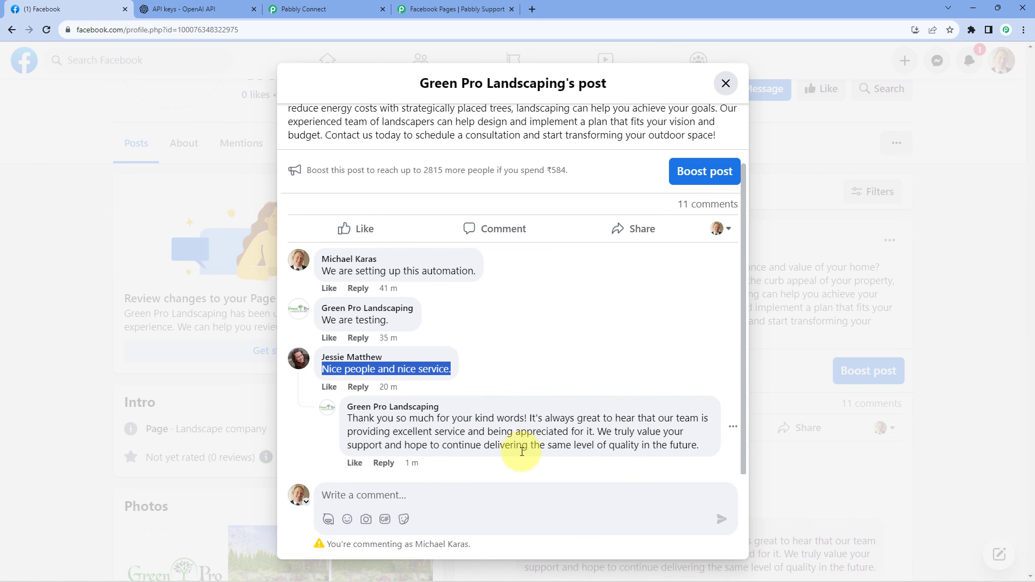
{"action": "left_click", "coordinate": [726, 84]}
Return to Pabbly Connect and review the workflow from the New Comment trigger through the ChatGPT action's model and prompt.
{"action": "left_click", "coordinate": [342, 4]}
{"action": "scroll", "coordinate": [206, 246], "scroll_direction": "up", "scroll_amount": 10}
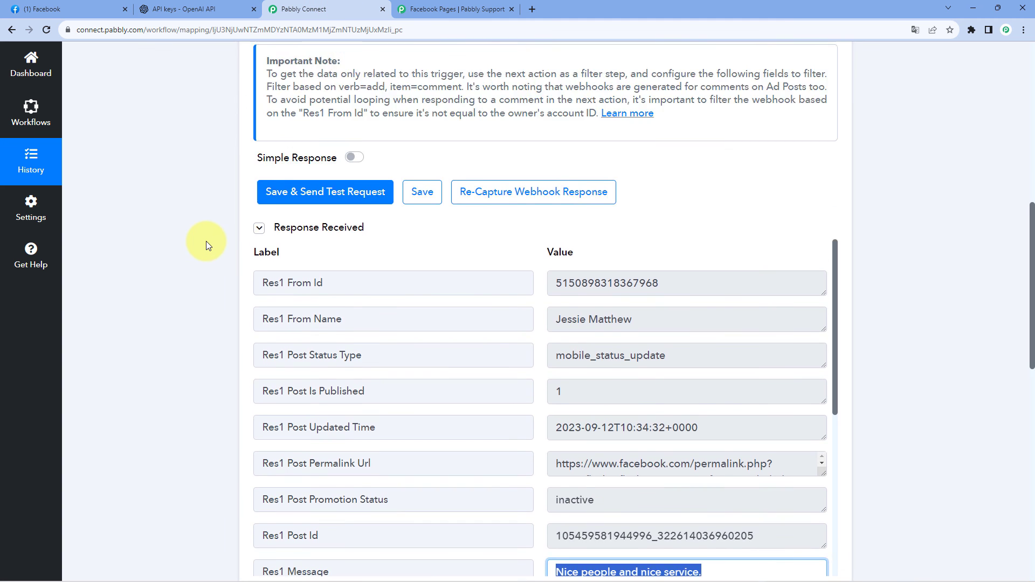
{"action": "scroll", "coordinate": [207, 252], "scroll_direction": "down", "scroll_amount": 10}
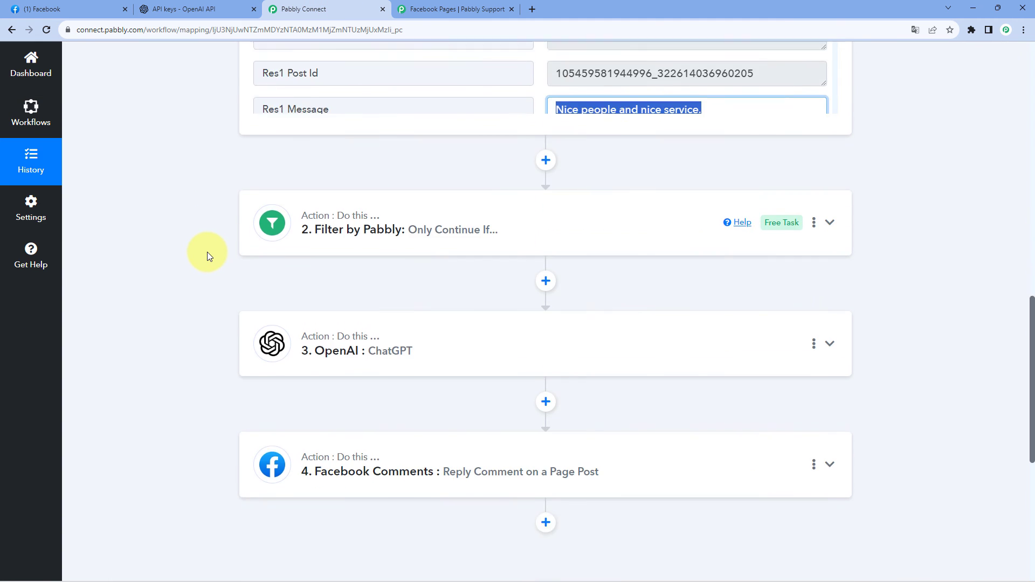
{"action": "left_click", "coordinate": [452, 192]}
{"action": "scroll", "coordinate": [231, 250], "scroll_direction": "down", "scroll_amount": 4}
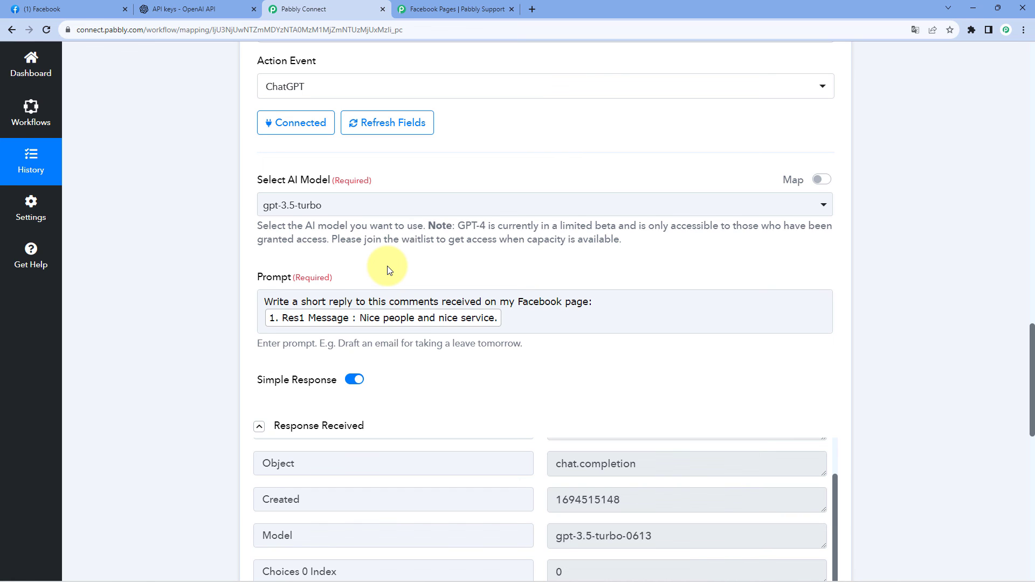
Collapse the OpenAI ChatGPT action and the Facebook Pages New Comment trigger in the workflow.
{"action": "scroll", "coordinate": [387, 266], "scroll_direction": "up", "scroll_amount": 4}
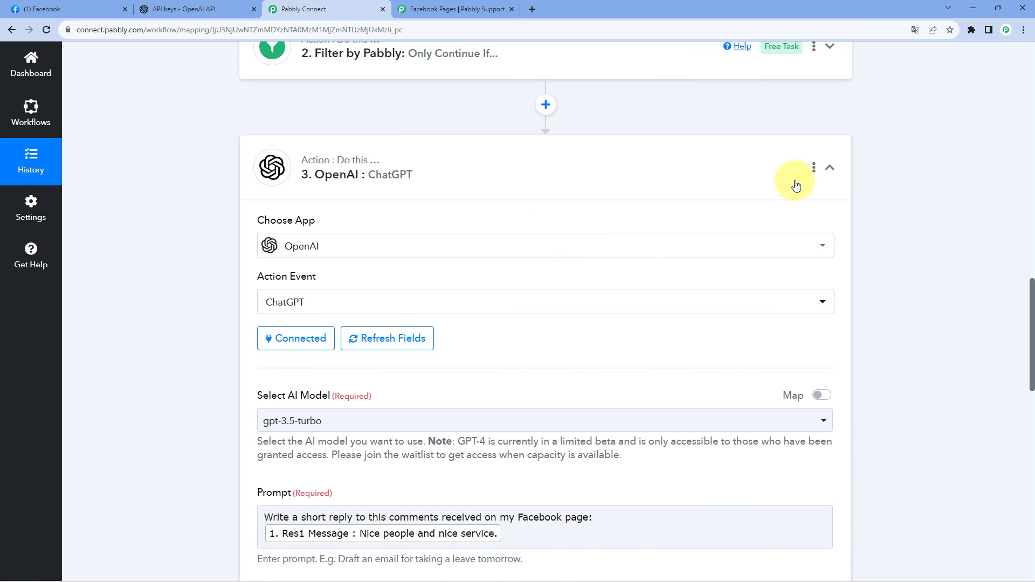
{"action": "left_click", "coordinate": [830, 168]}
{"action": "scroll", "coordinate": [879, 197], "scroll_direction": "up", "scroll_amount": 15}
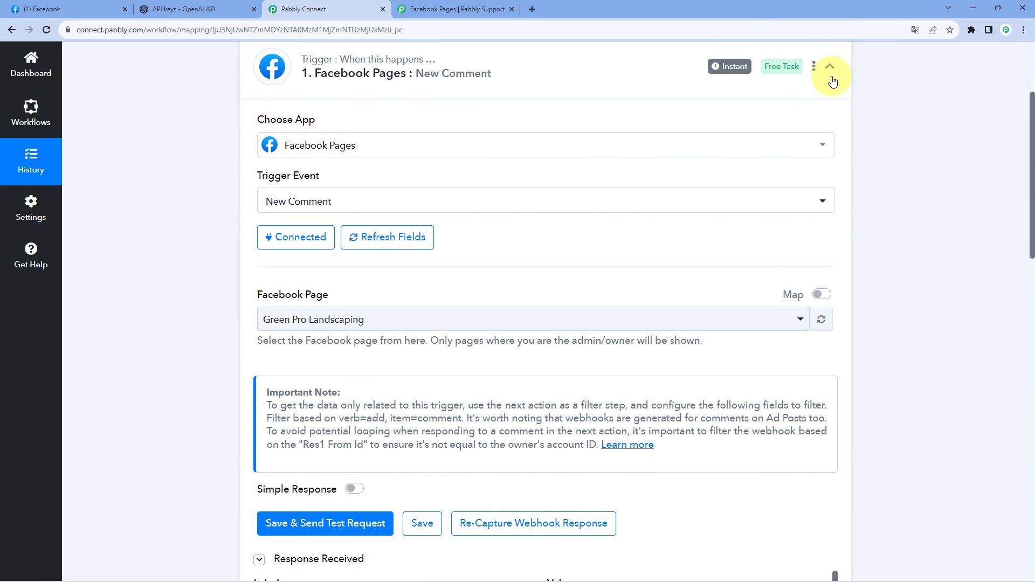
{"action": "left_click", "coordinate": [831, 74]}
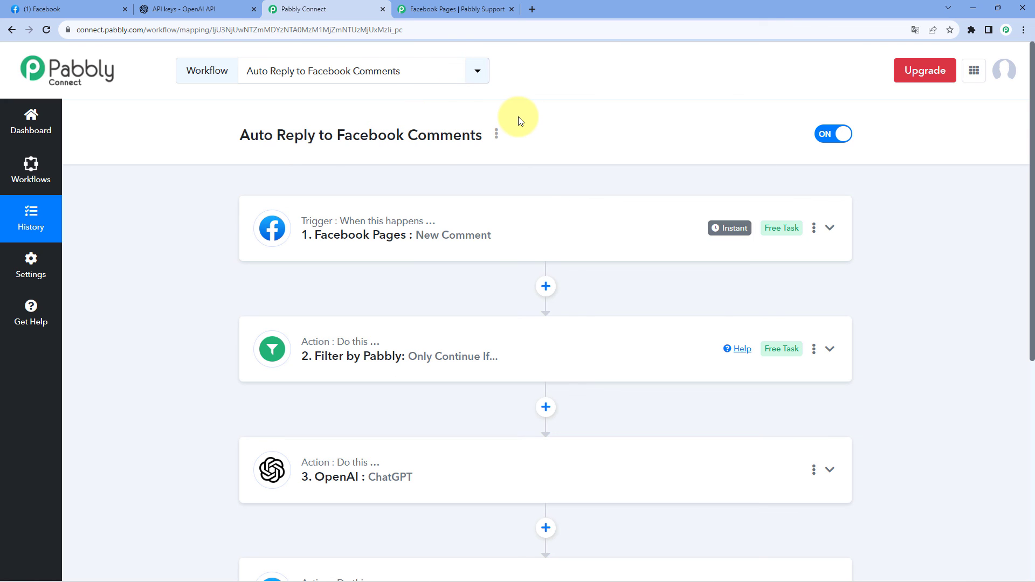
Switch to Facebook and post the comment "Real-Time Test." on Green Pro Landscaping's landscaping post.
{"action": "left_click", "coordinate": [74, 5]}
{"action": "scroll", "coordinate": [423, 257], "scroll_direction": "down", "scroll_amount": 4}
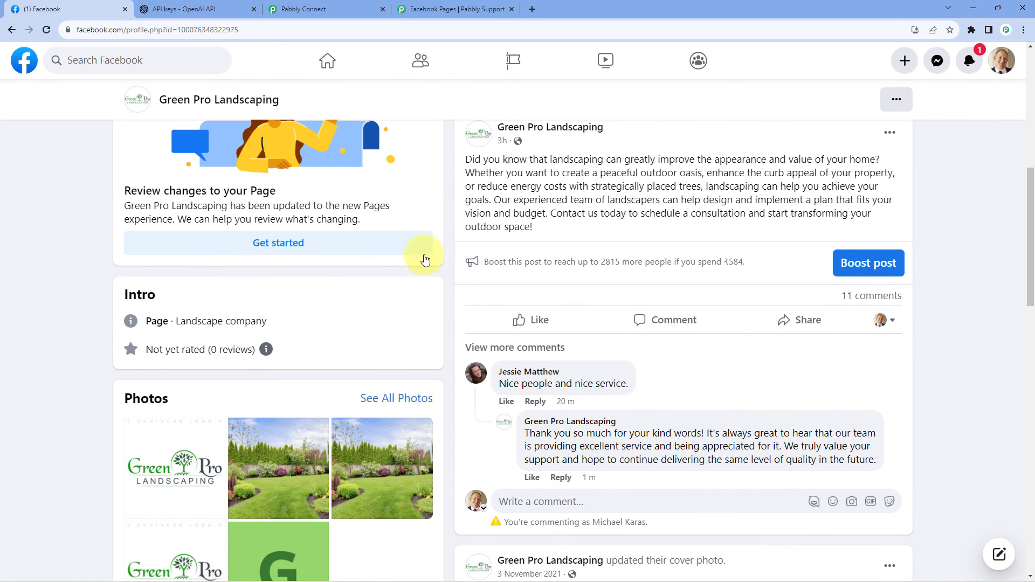
{"action": "scroll", "coordinate": [441, 244], "scroll_direction": "up", "scroll_amount": 7}
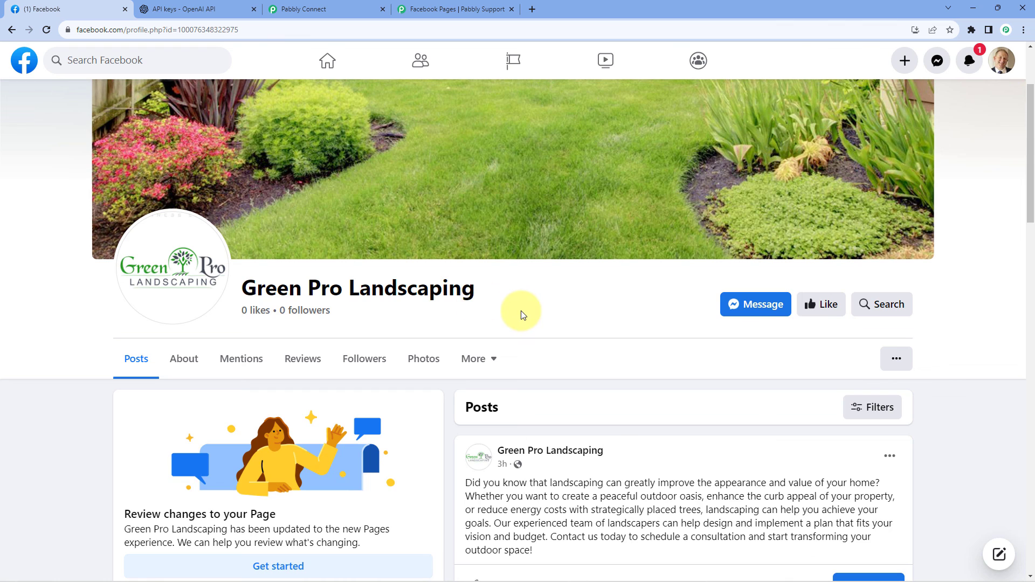
{"action": "scroll", "coordinate": [522, 313], "scroll_direction": "down", "scroll_amount": 5}
{"action": "scroll", "coordinate": [462, 285], "scroll_direction": "down", "scroll_amount": 2}
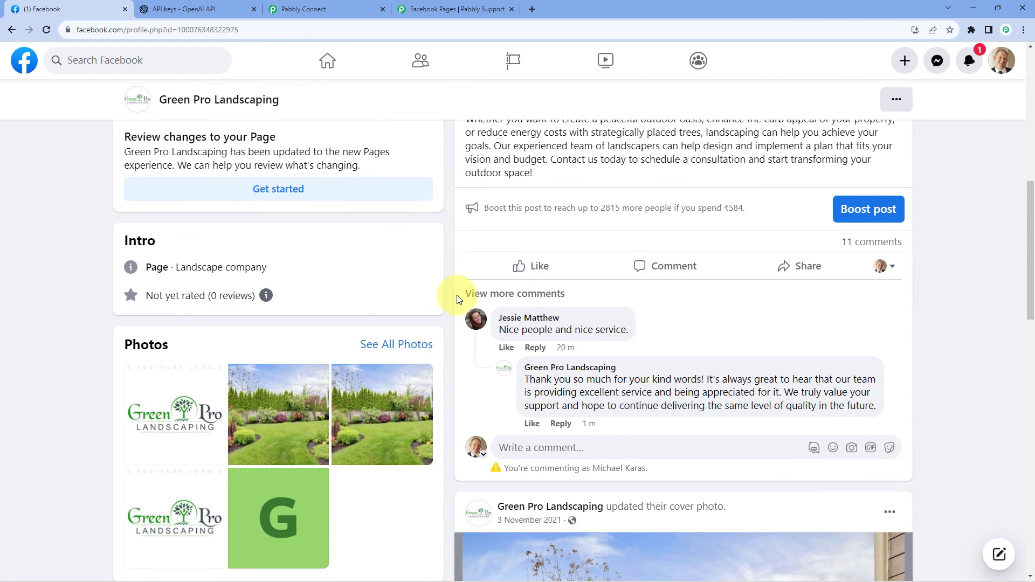
{"action": "left_click", "coordinate": [654, 266]}
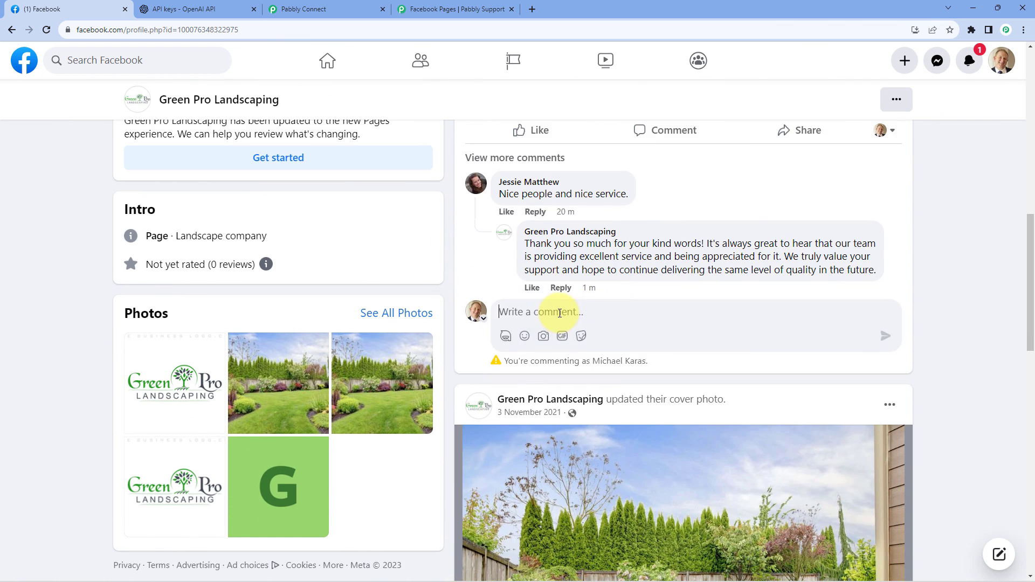
{"action": "type", "text": "Real-Time Test."}
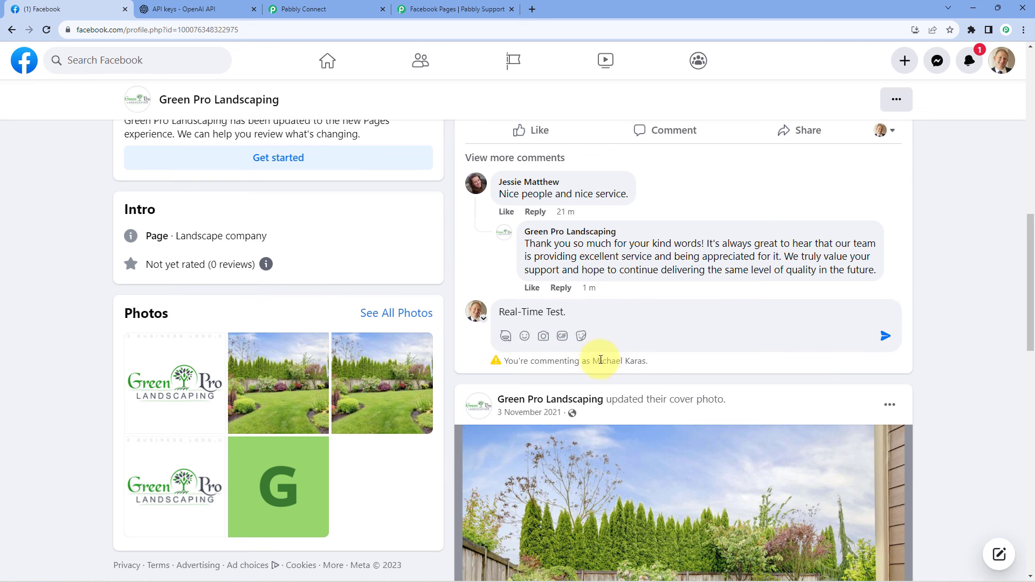
{"action": "left_click", "coordinate": [886, 336]}
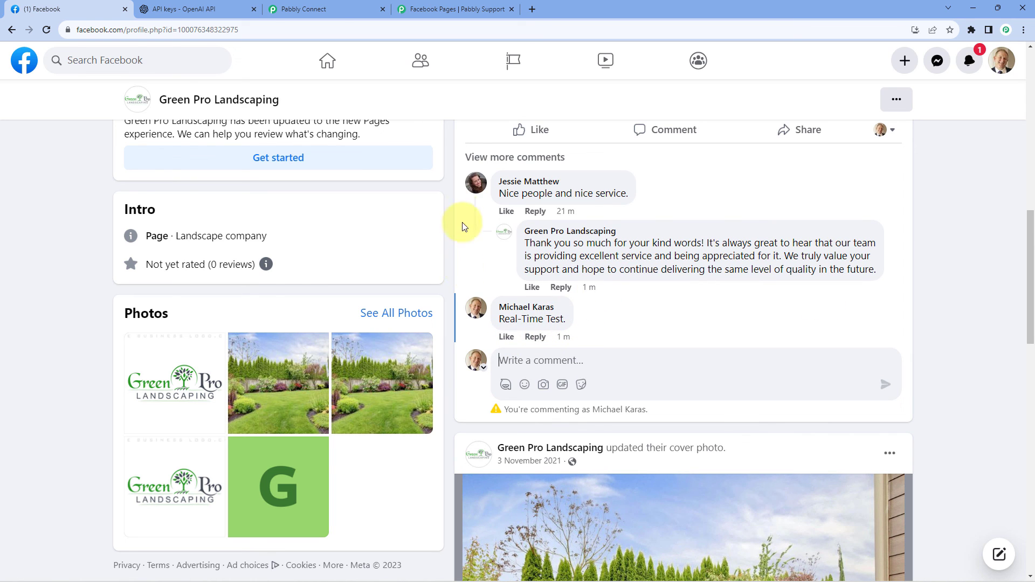
Reload the Green Pro Landscaping page and check the post's full comment thread for a reply to "Real-Time Test.".
{"action": "left_click", "coordinate": [12, 30]}
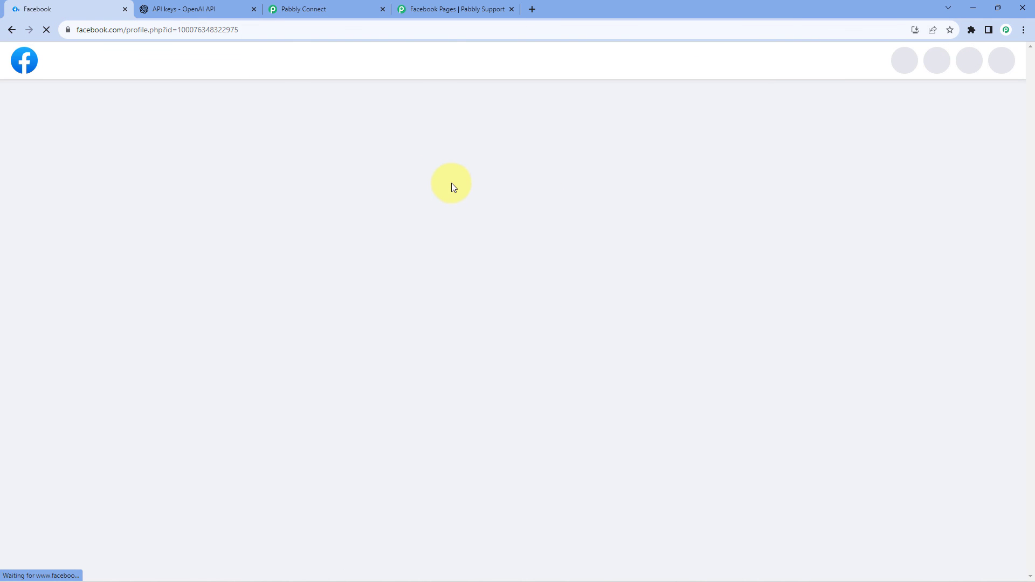
{"action": "scroll", "coordinate": [453, 183], "scroll_direction": "down", "scroll_amount": 8}
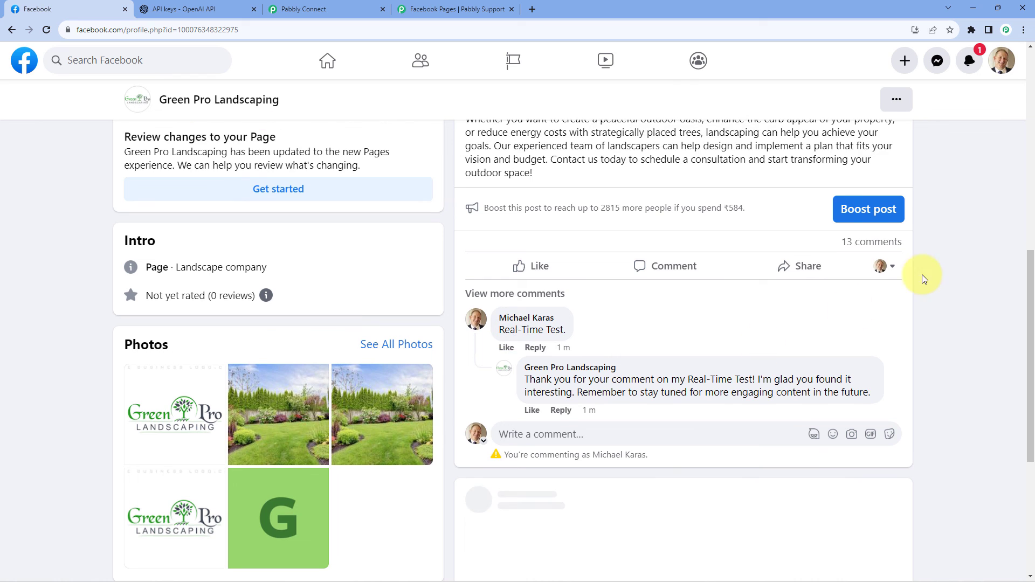
{"action": "left_click", "coordinate": [857, 243]}
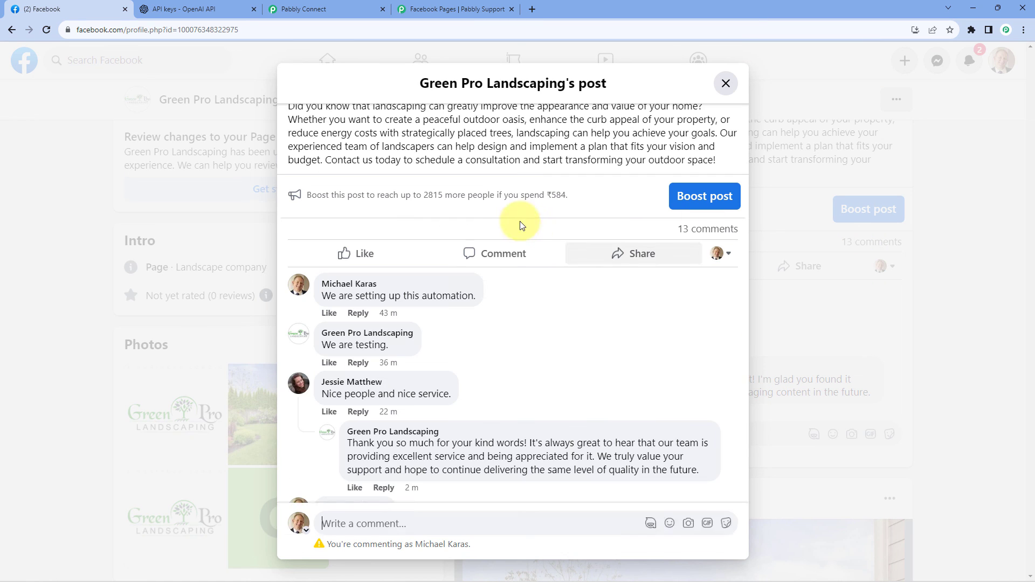
{"action": "scroll", "coordinate": [495, 278], "scroll_direction": "down", "scroll_amount": 3}
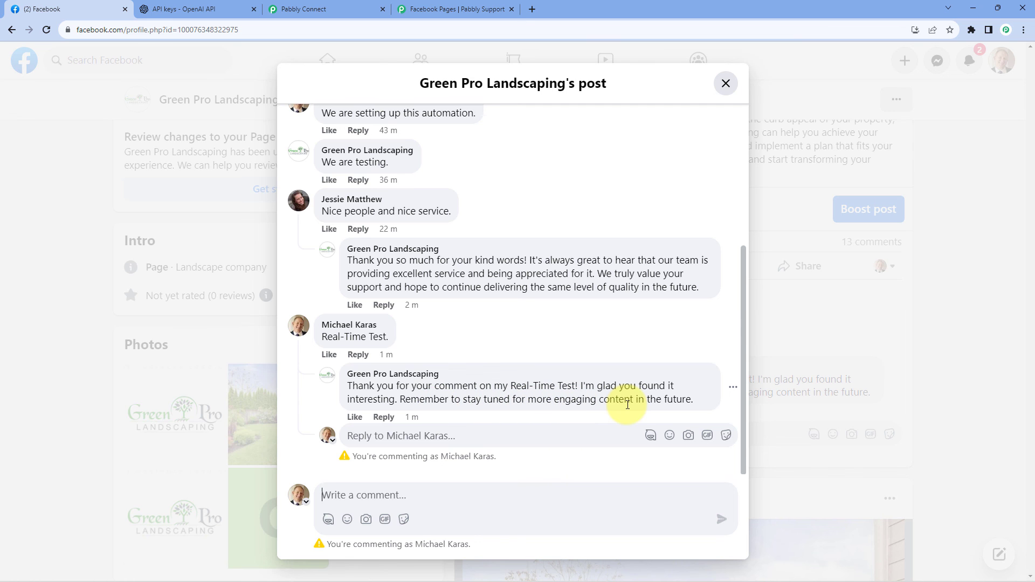
{"action": "left_click", "coordinate": [941, 303]}
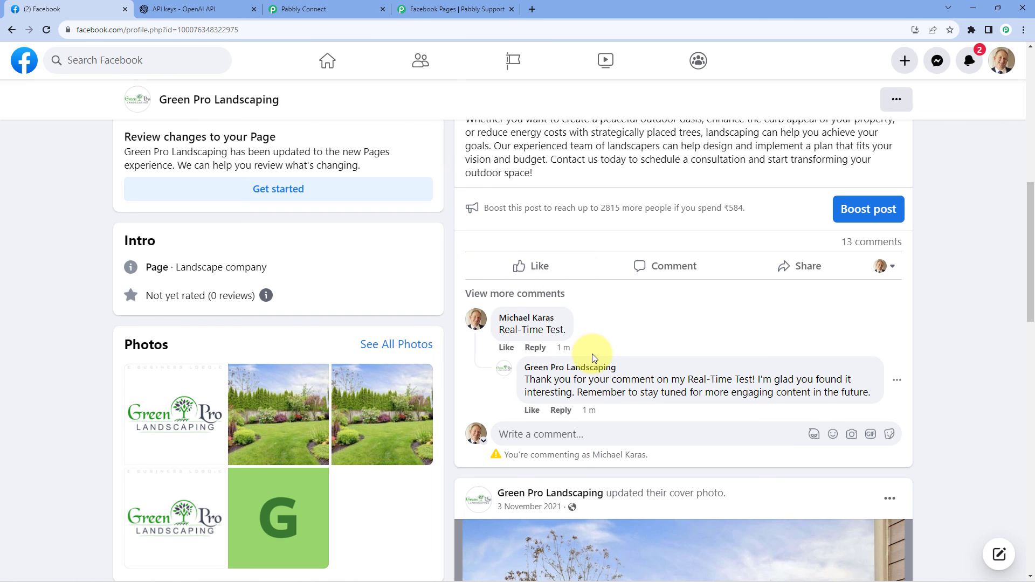
Return to Pabbly Connect and review the Auto Reply to Facebook Comments workflow from its trigger to the Facebook Comments action.
{"action": "left_click", "coordinate": [356, 7]}
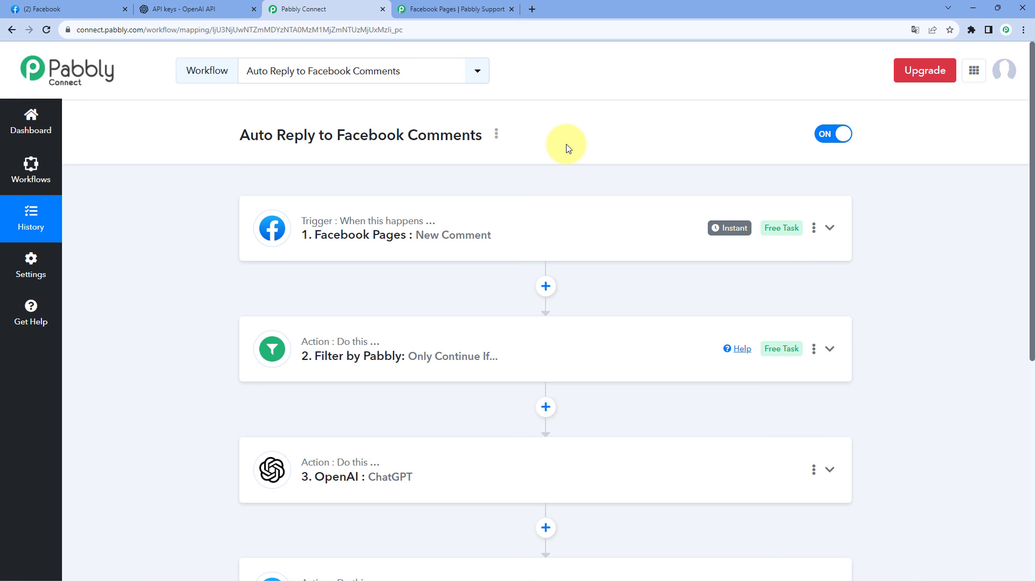
{"action": "scroll", "coordinate": [566, 148], "scroll_direction": "down", "scroll_amount": 3}
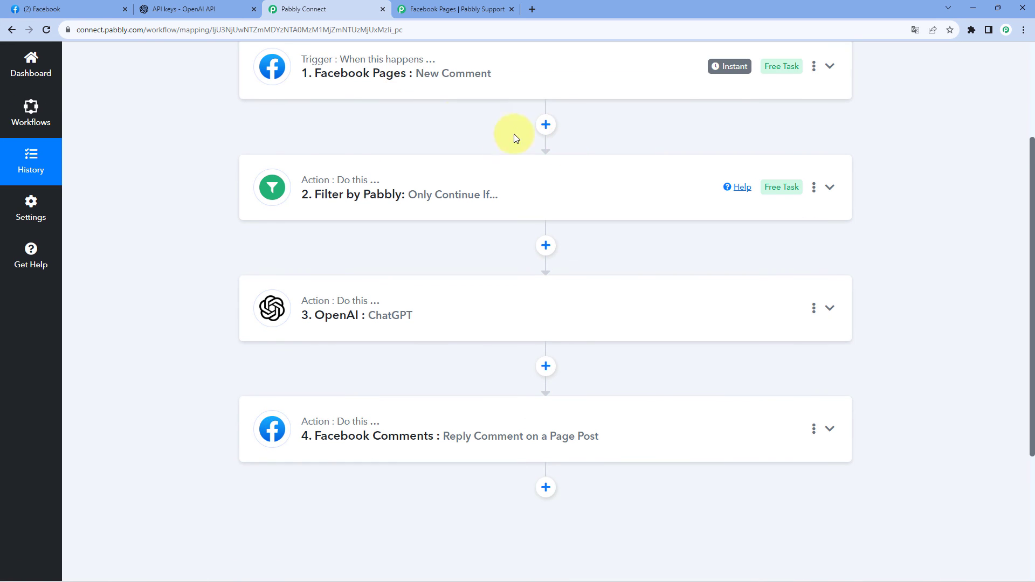
{"action": "scroll", "coordinate": [460, 123], "scroll_direction": "down", "scroll_amount": 3}
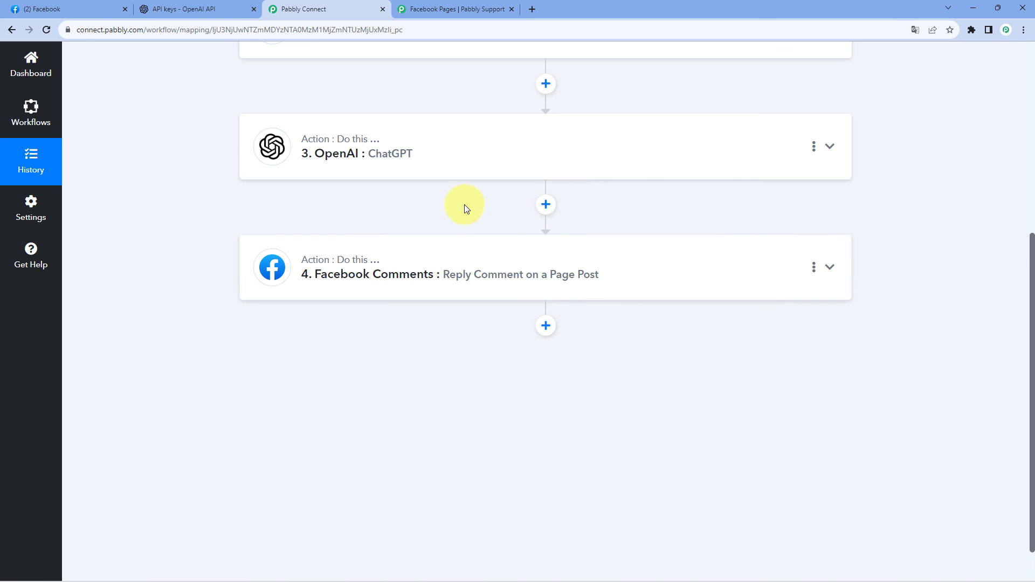
{"action": "scroll", "coordinate": [553, 183], "scroll_direction": "down", "scroll_amount": 1}
{"action": "scroll", "coordinate": [531, 205], "scroll_direction": "up", "scroll_amount": 1}
{"action": "scroll", "coordinate": [530, 212], "scroll_direction": "up", "scroll_amount": 5}
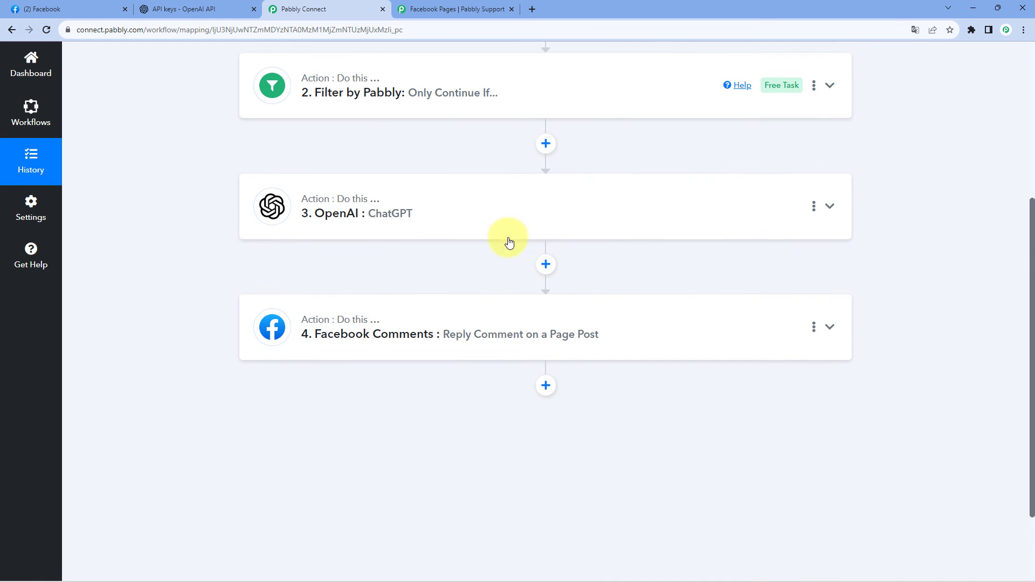